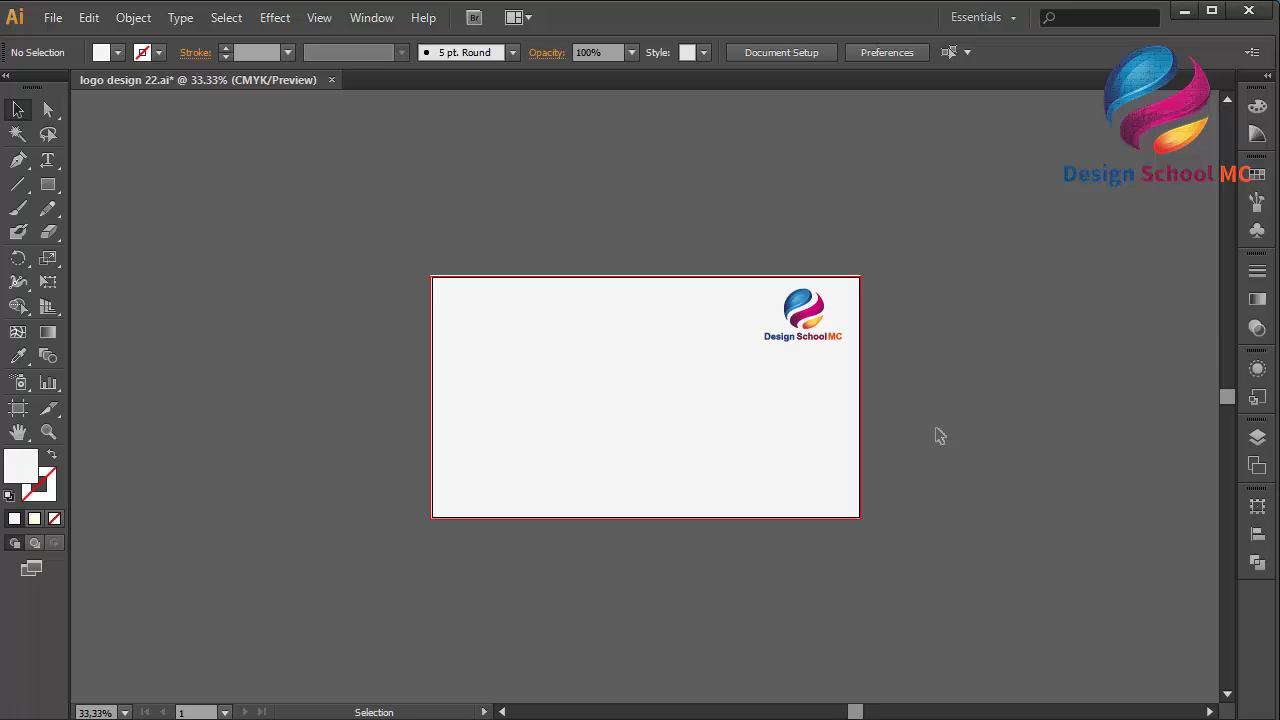
Zoom the artboard to 66.67% and bring up the Rectangle tool flyout
{"action": "key", "text": "ctrl+equal"}
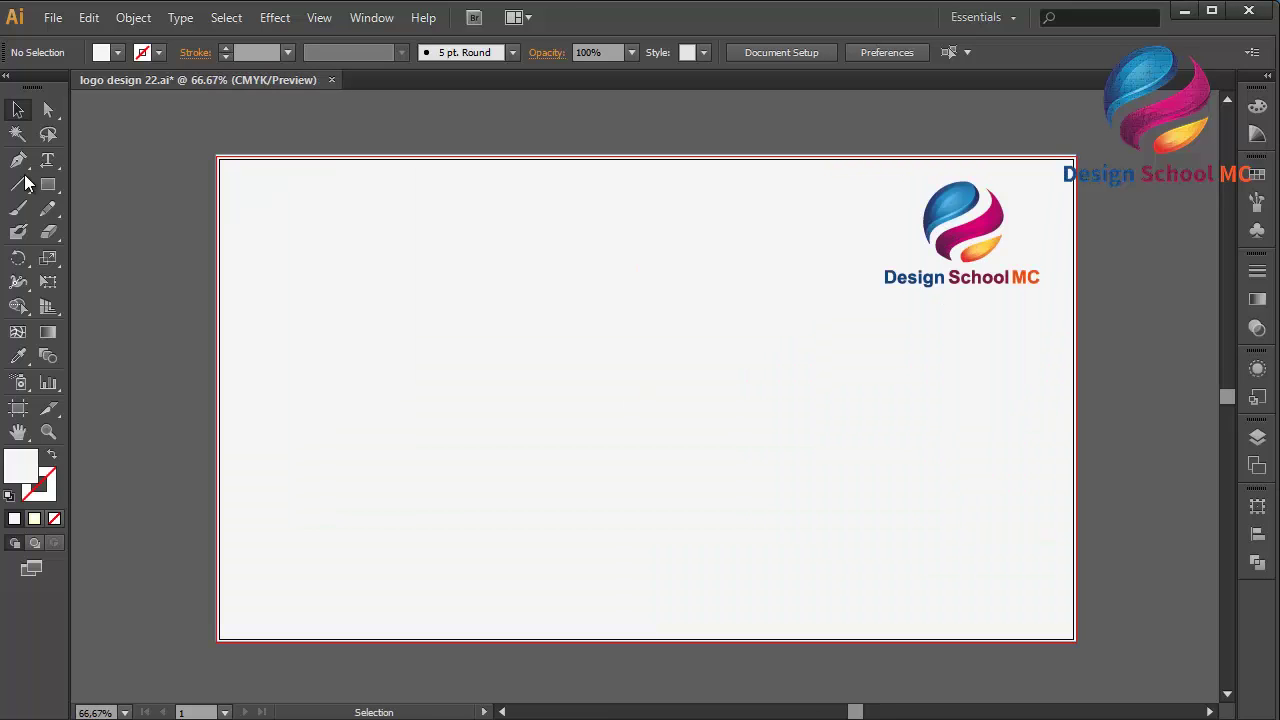
{"action": "left_click", "coordinate": [45, 188]}
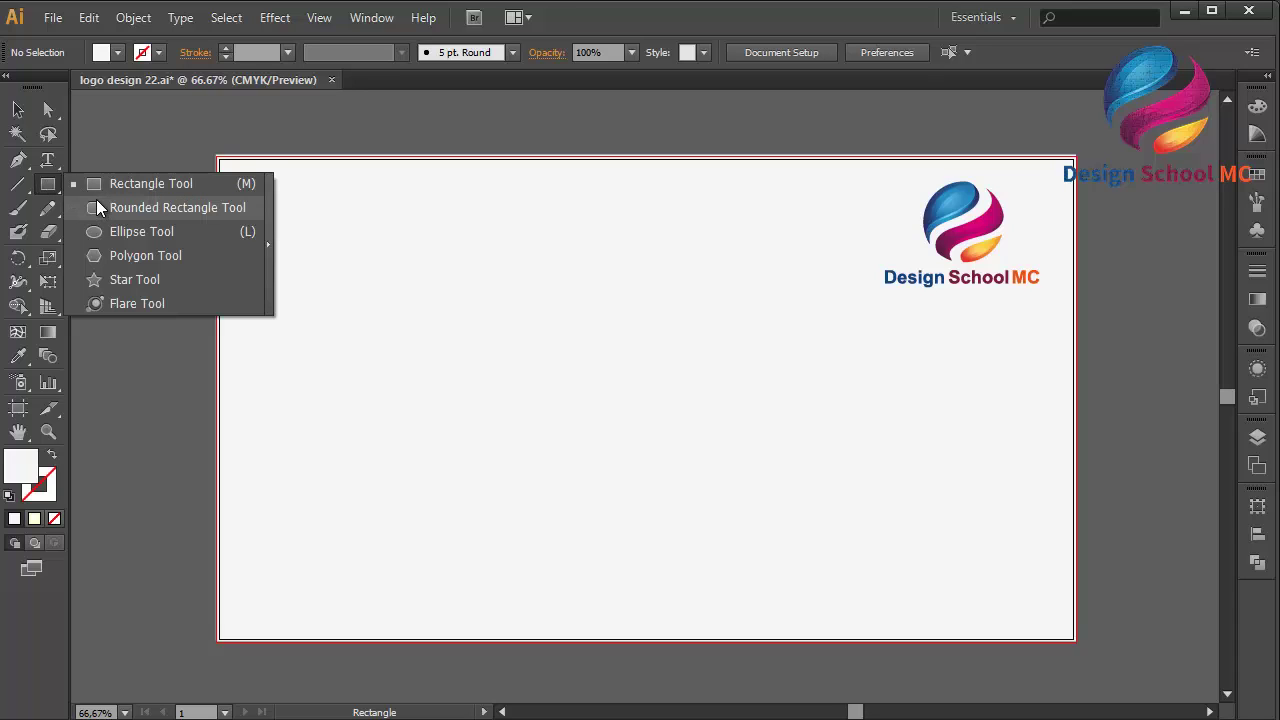
Draw a wide rounded rectangle left of centre, filled dark gray 424242
{"action": "left_click", "coordinate": [141, 209]}
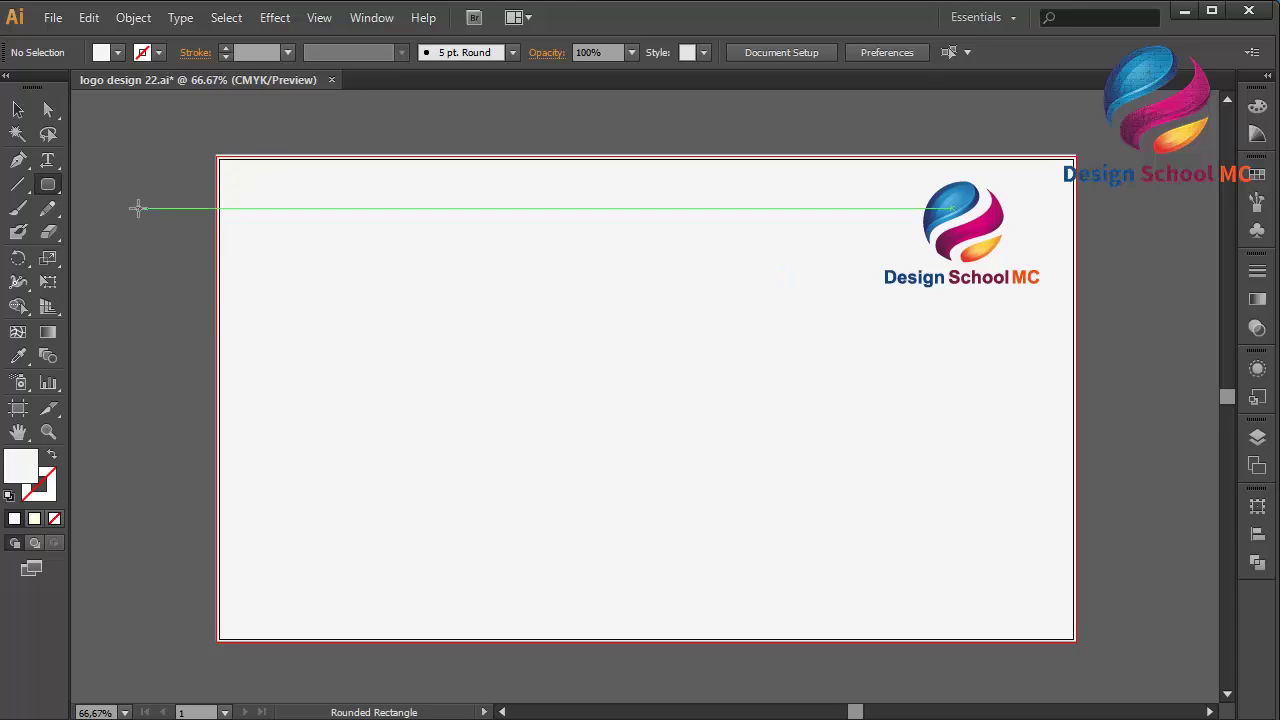
{"action": "left_click_drag", "start_coordinate": [377, 306], "coordinate": [587, 352]}
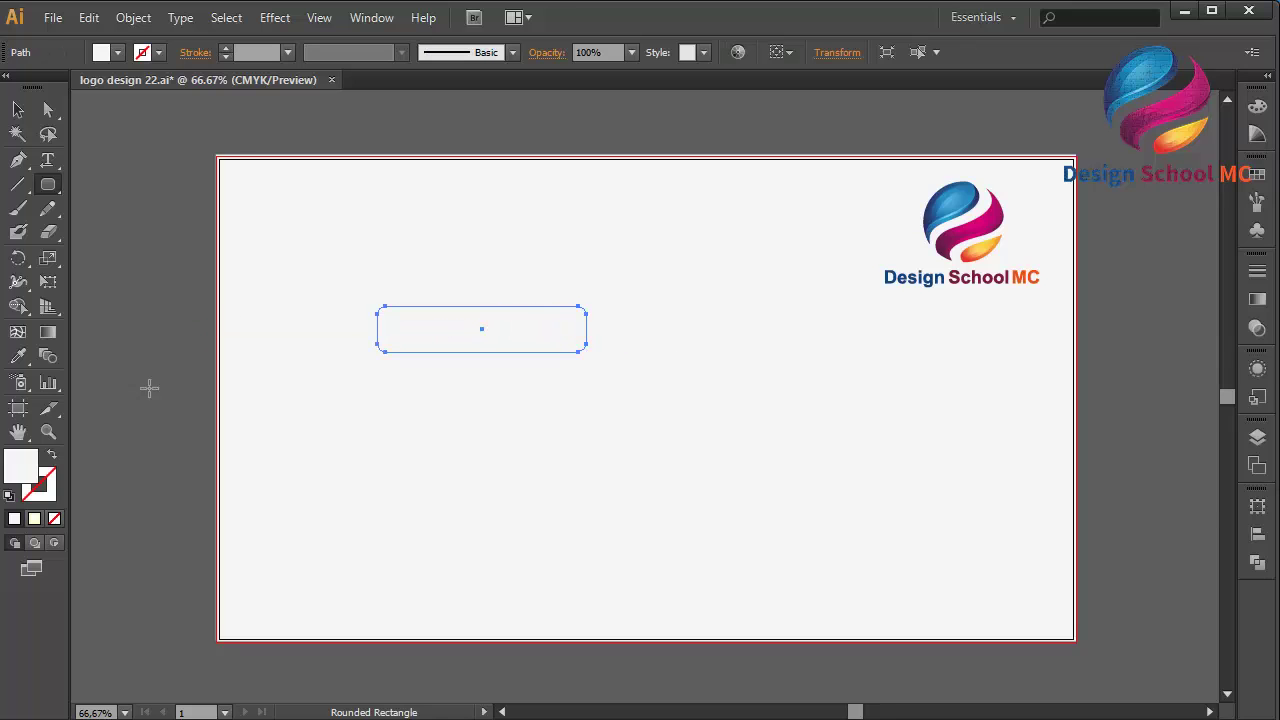
{"action": "double_click", "coordinate": [24, 474]}
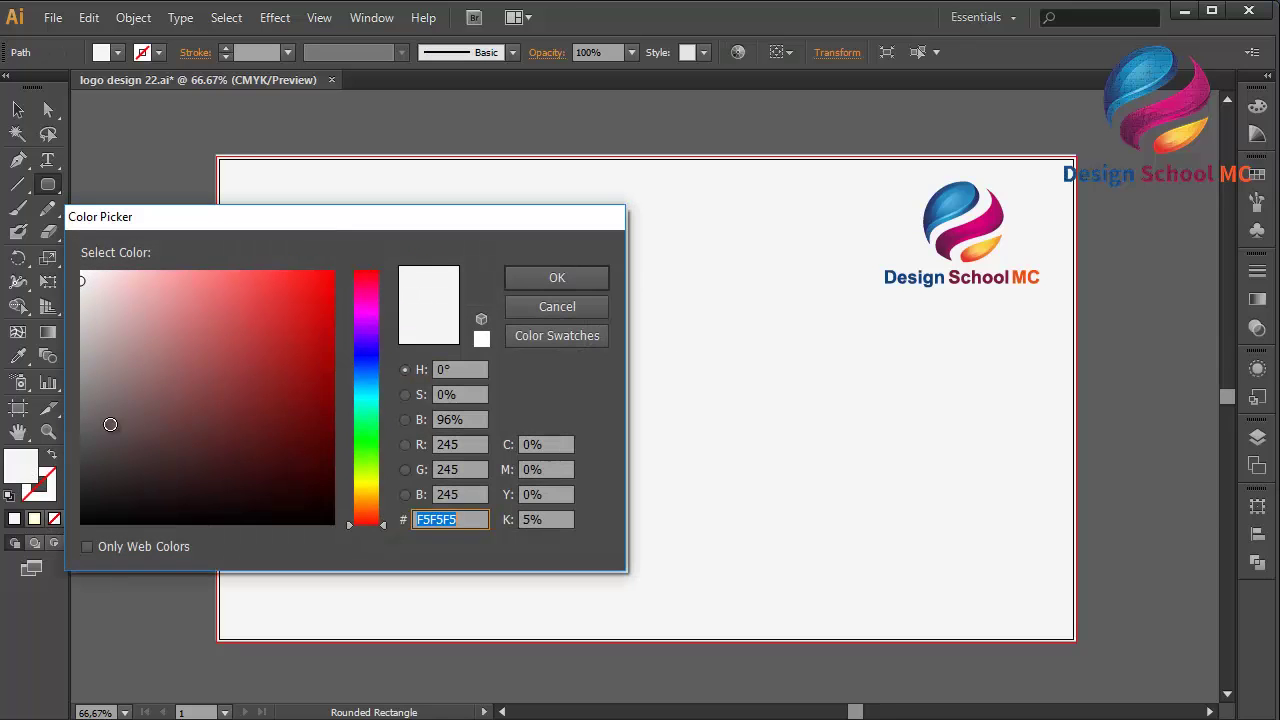
{"action": "left_click_drag", "start_coordinate": [119, 450], "coordinate": [73, 453]}
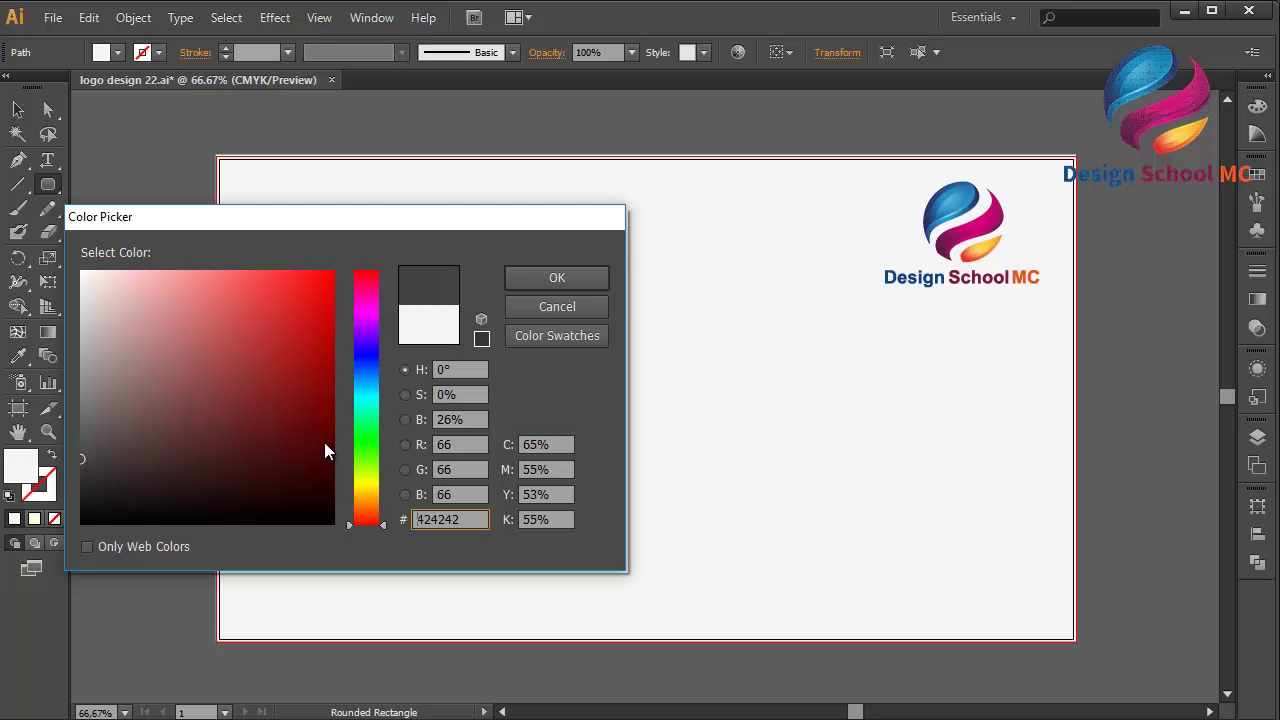
{"action": "left_click", "coordinate": [555, 283]}
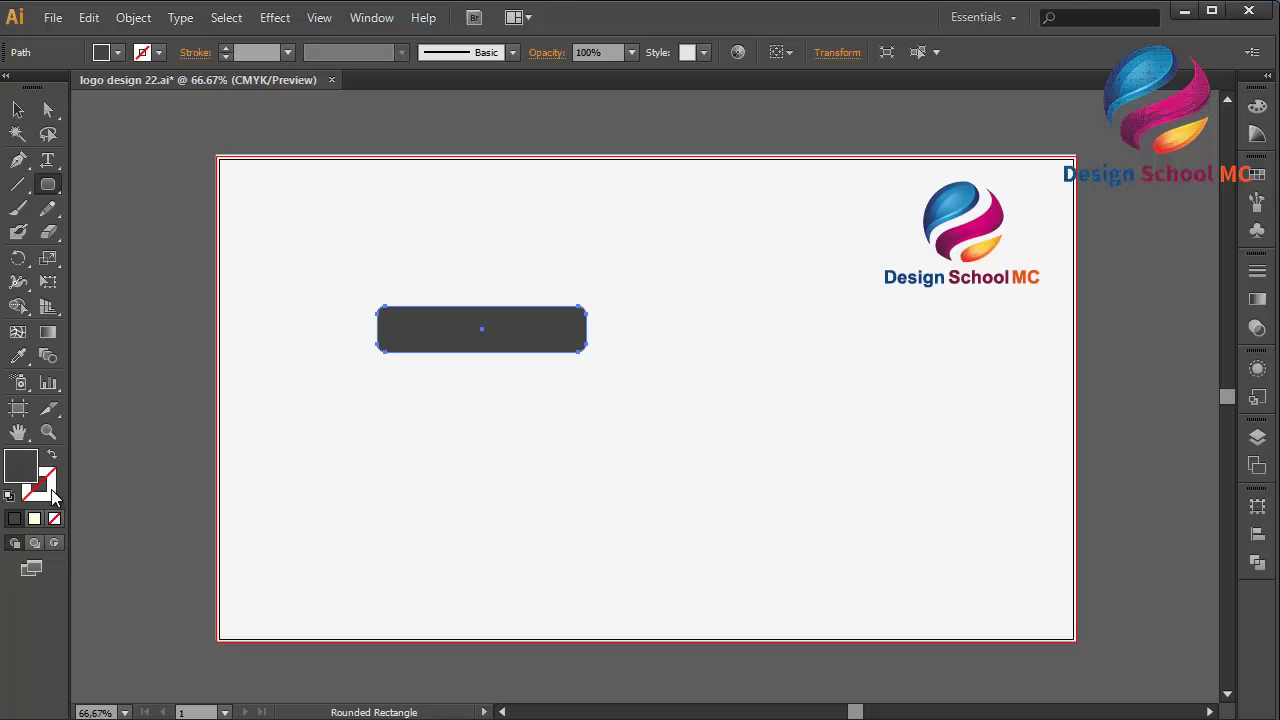
Swap the rectangle's fill and stroke, then make its fill pure white
{"action": "left_click", "coordinate": [52, 459]}
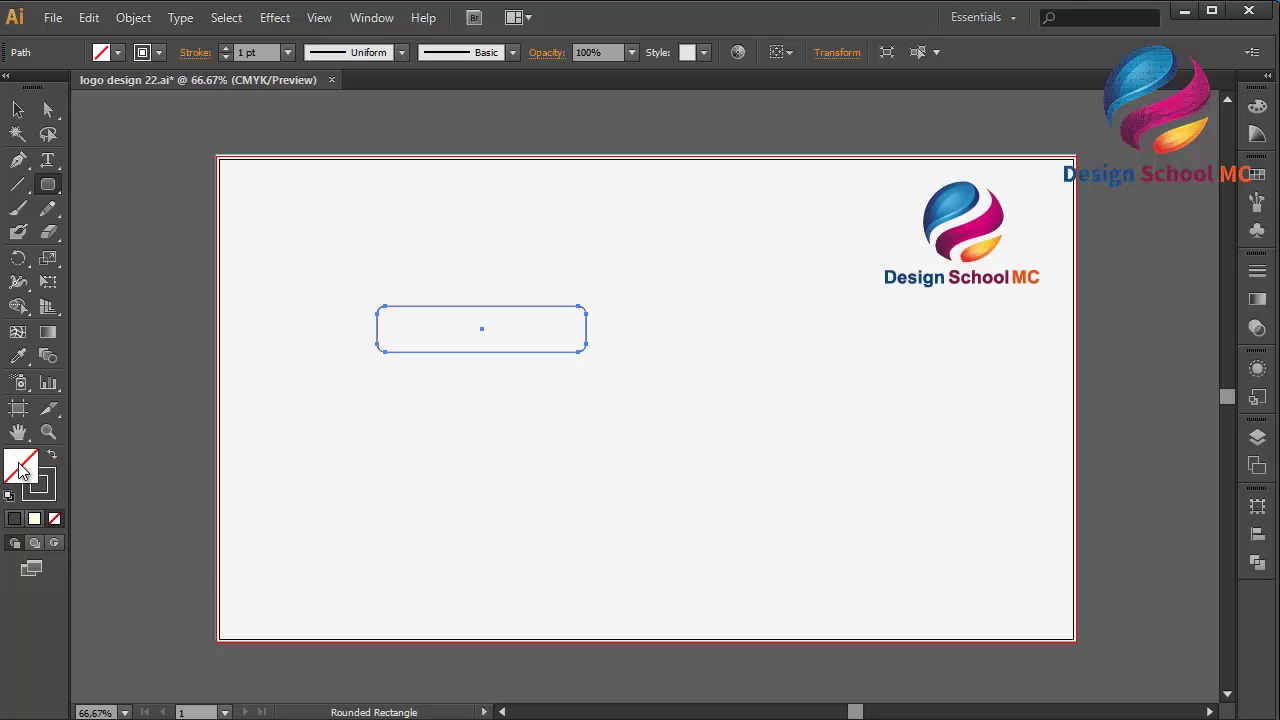
{"action": "double_click", "coordinate": [22, 470]}
{"action": "left_click", "coordinate": [557, 306]}
{"action": "left_click", "coordinate": [16, 111]}
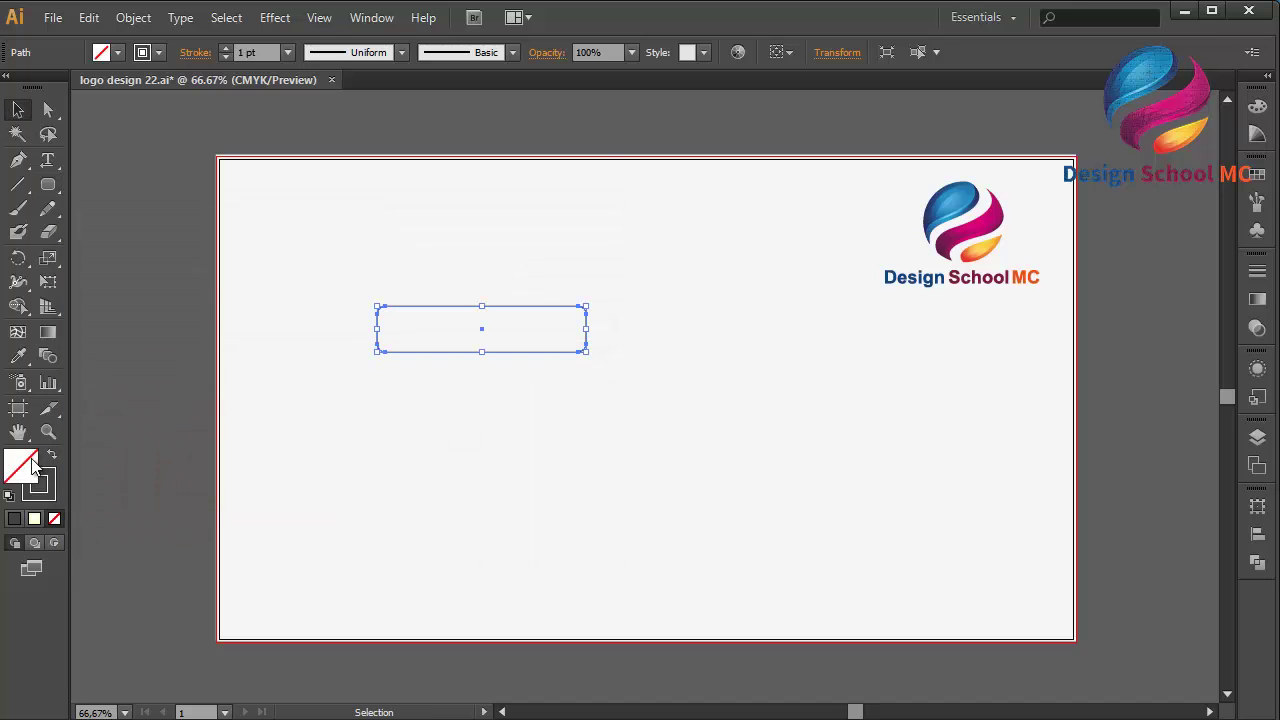
{"action": "double_click", "coordinate": [22, 470]}
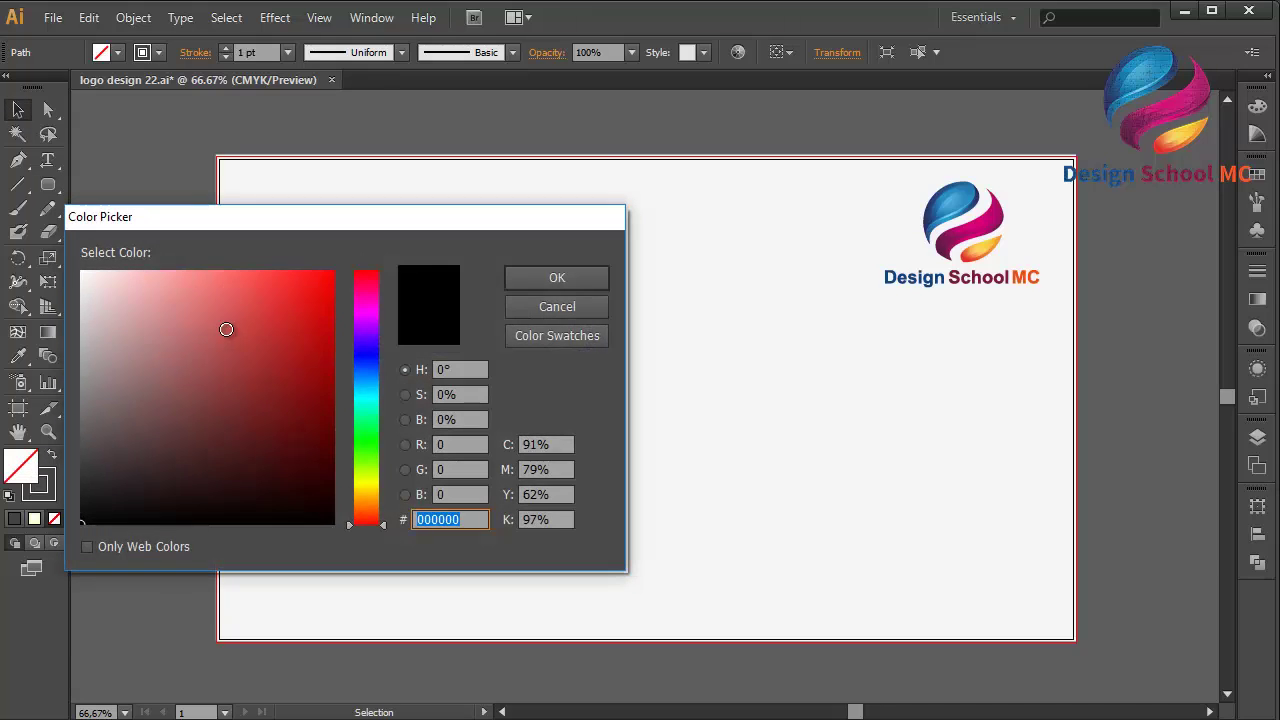
{"action": "left_click_drag", "start_coordinate": [225, 330], "coordinate": [80, 268]}
{"action": "left_click", "coordinate": [557, 277]}
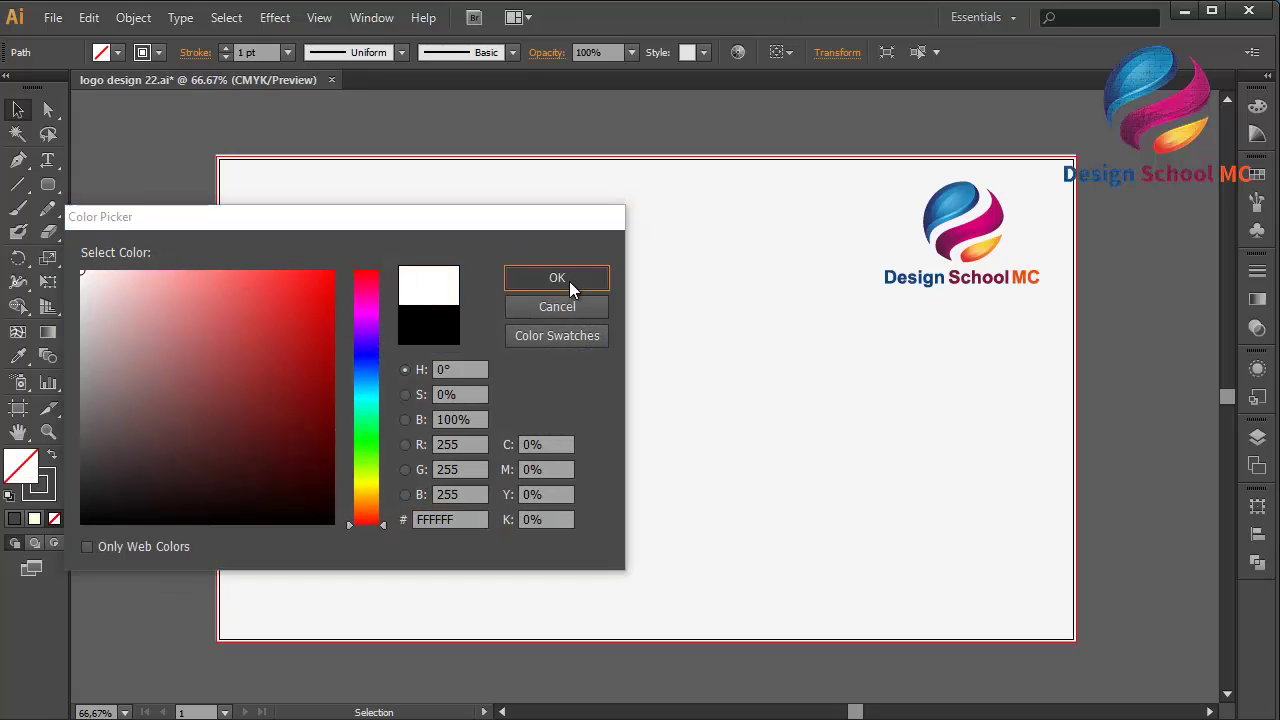
Set the dark gray outline to 6 pt, deselect, and zoom in on the banner
{"action": "left_click", "coordinate": [48, 484]}
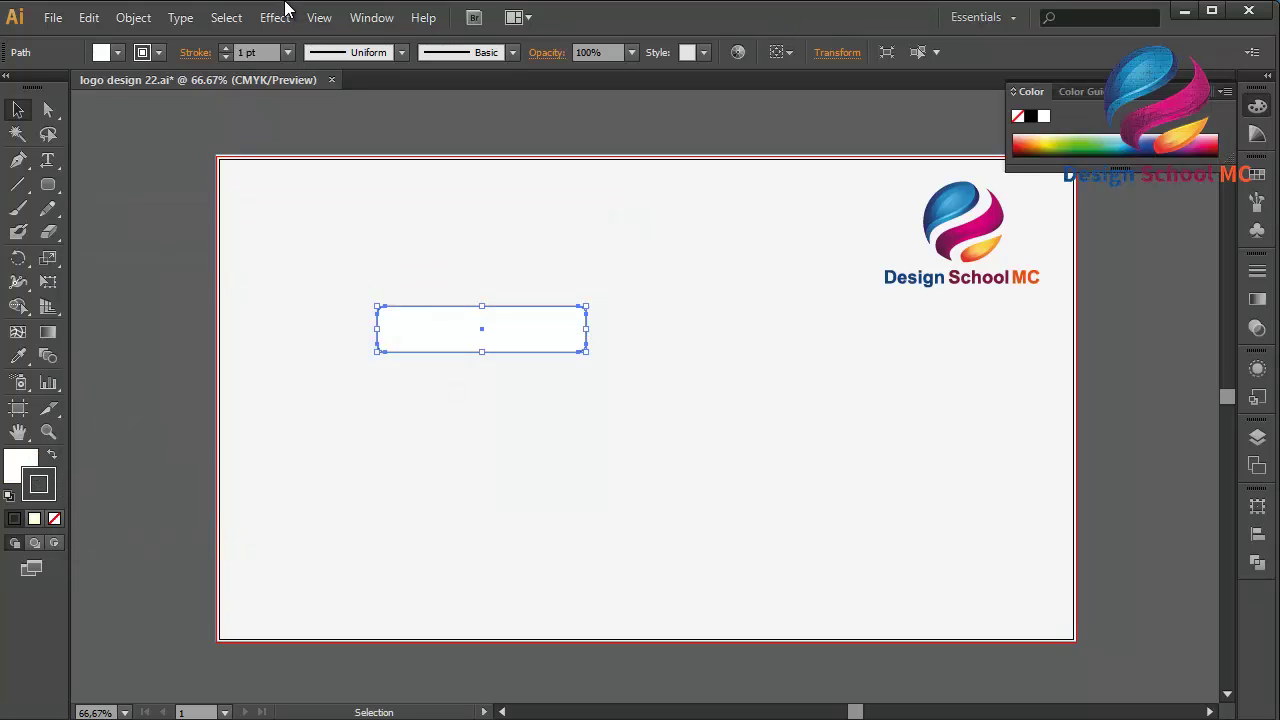
{"action": "left_click", "coordinate": [287, 52]}
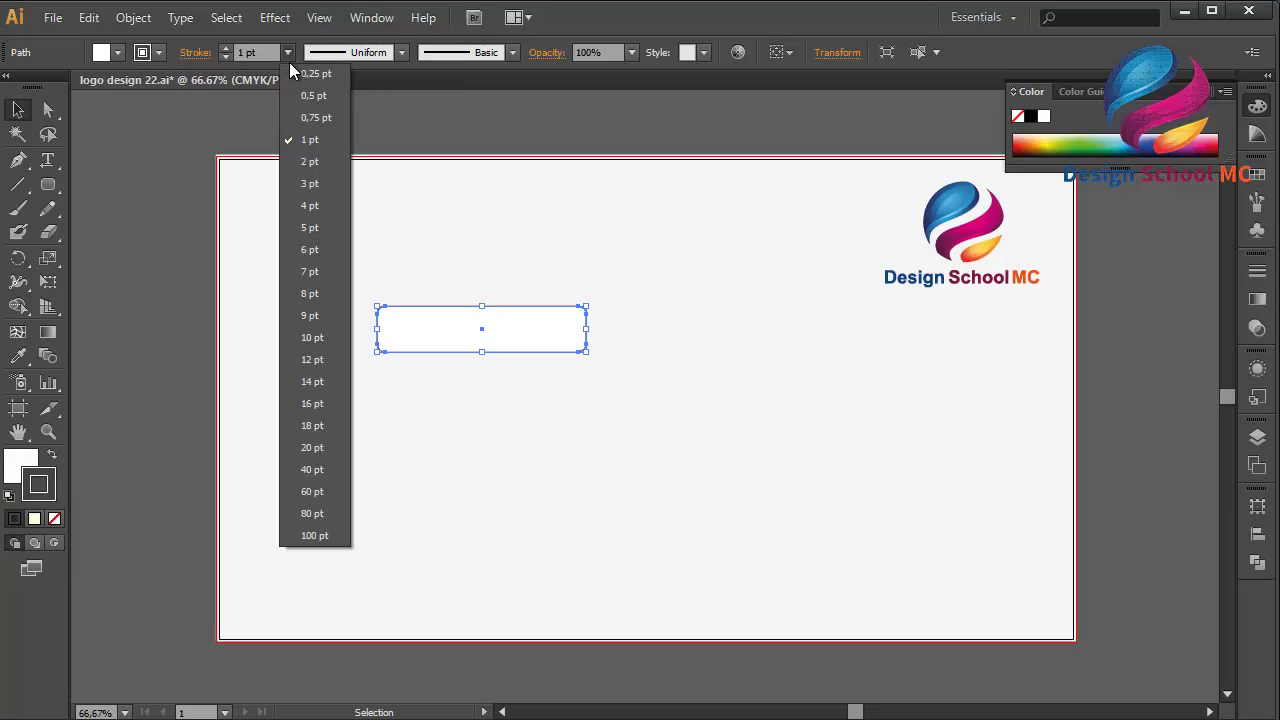
{"action": "left_click", "coordinate": [322, 337]}
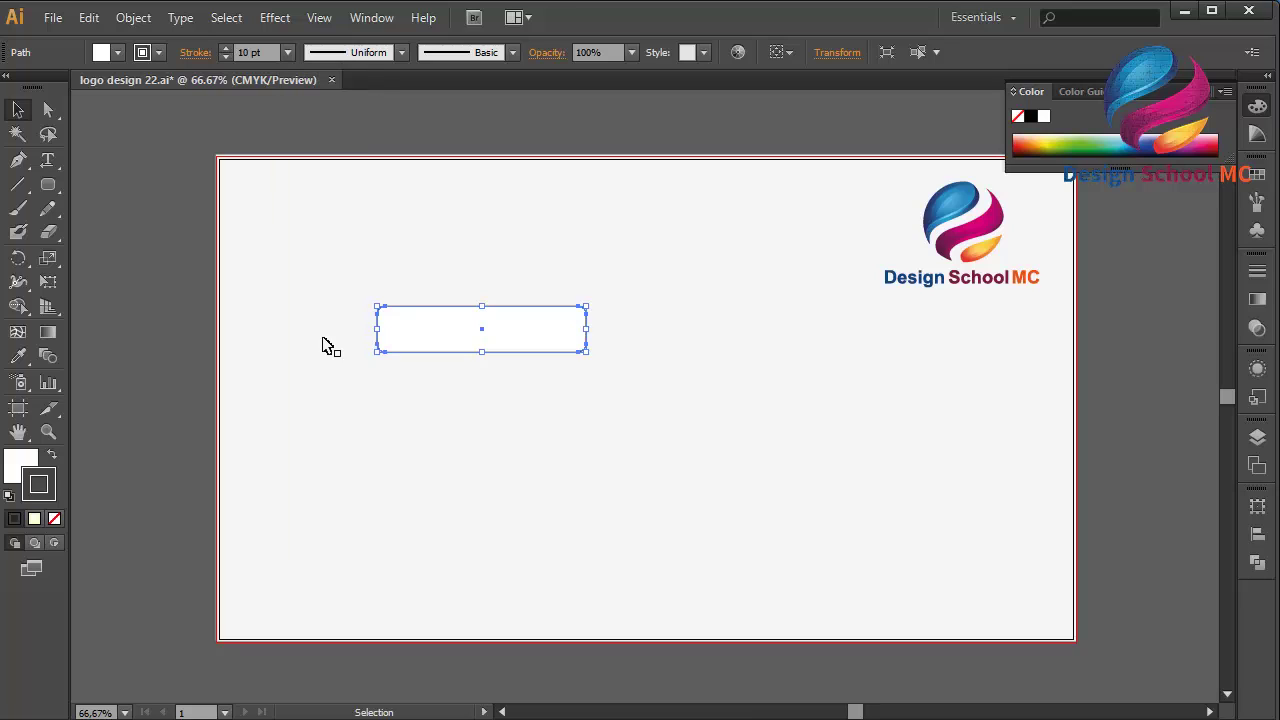
{"action": "left_click", "coordinate": [287, 52]}
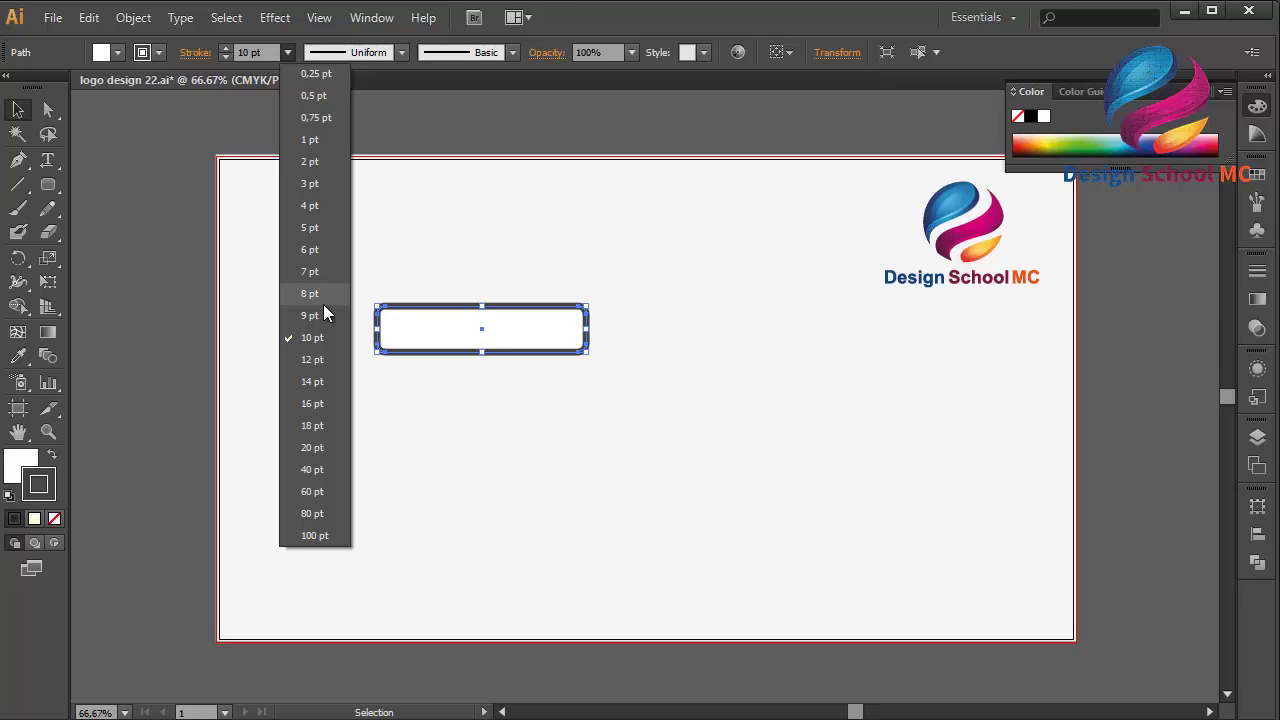
{"action": "left_click", "coordinate": [308, 250]}
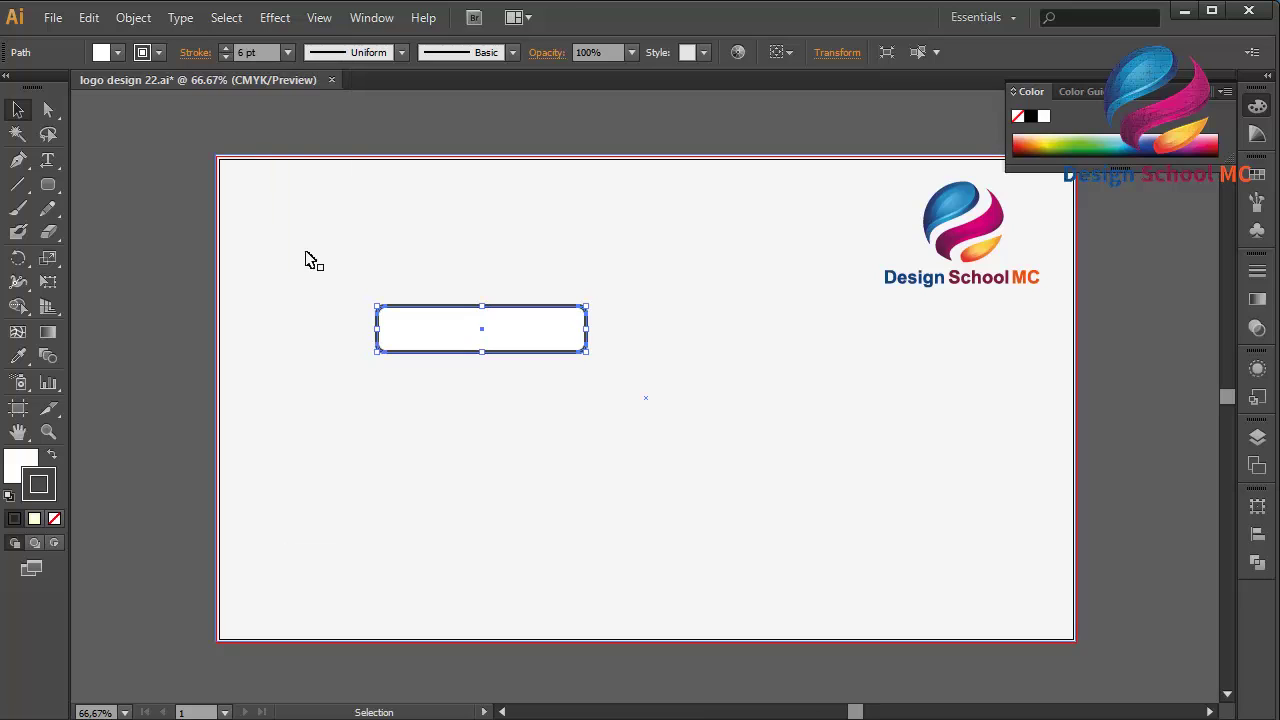
{"action": "left_click", "coordinate": [186, 267]}
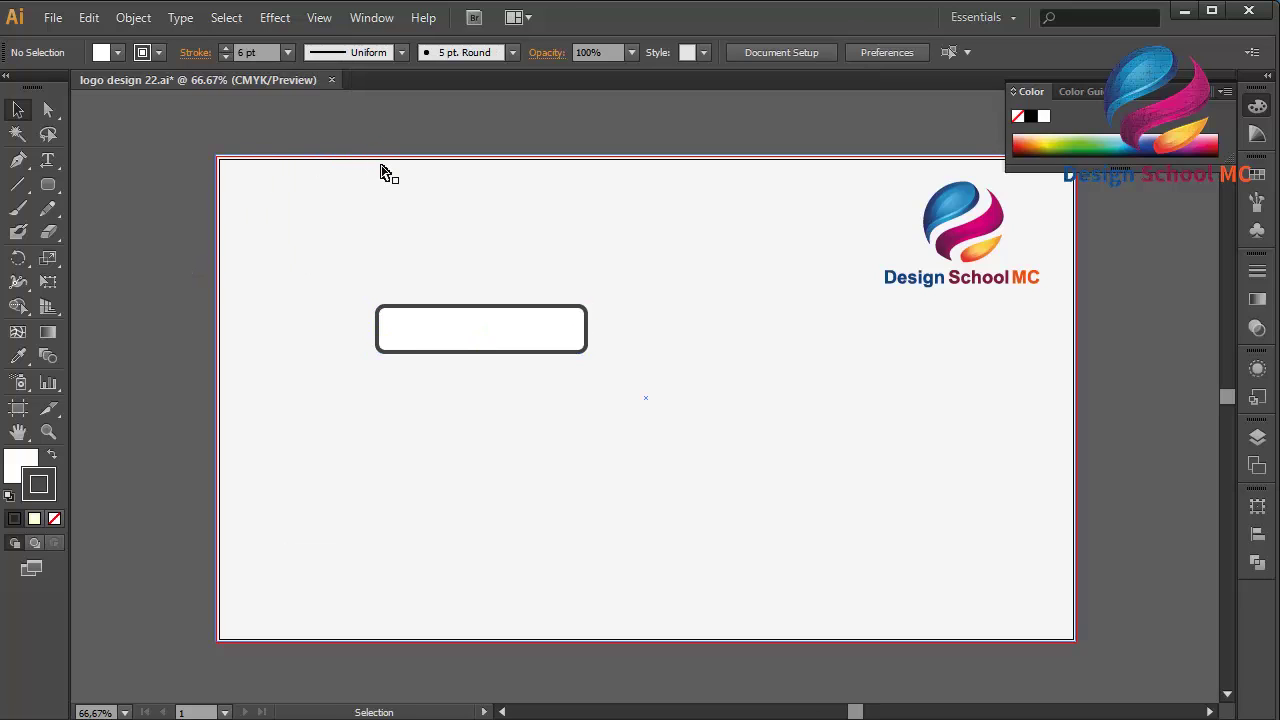
{"action": "key", "text": "ctrl+plus"}
{"action": "key", "text": "ctrl+plus"}
Move the rounded banner and remove a stray anchor point from its edge
{"action": "mouse_move", "coordinate": [372, 290]}
{"action": "left_mouse_down"}
{"action": "mouse_move", "coordinate": [728, 402]}
{"action": "mouse_move", "coordinate": [660, 420]}
{"action": "mouse_move", "coordinate": [614, 491]}
{"action": "left_mouse_up"}
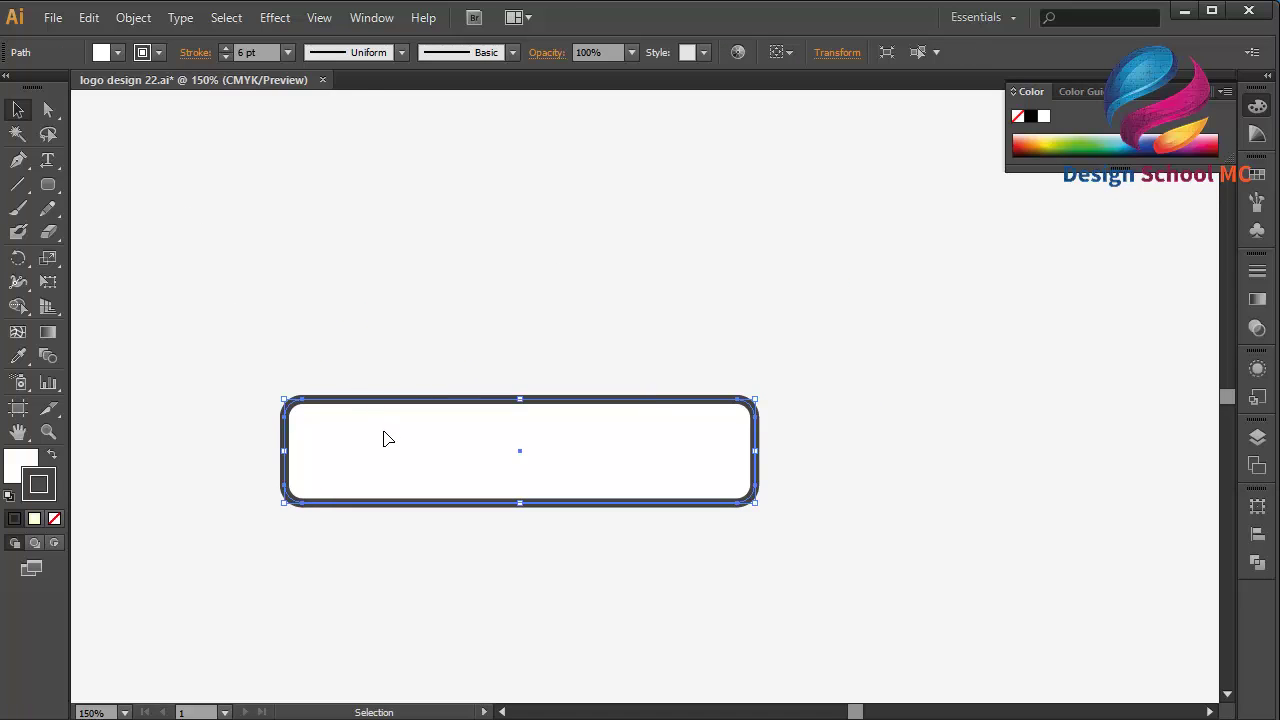
{"action": "left_click", "coordinate": [19, 162]}
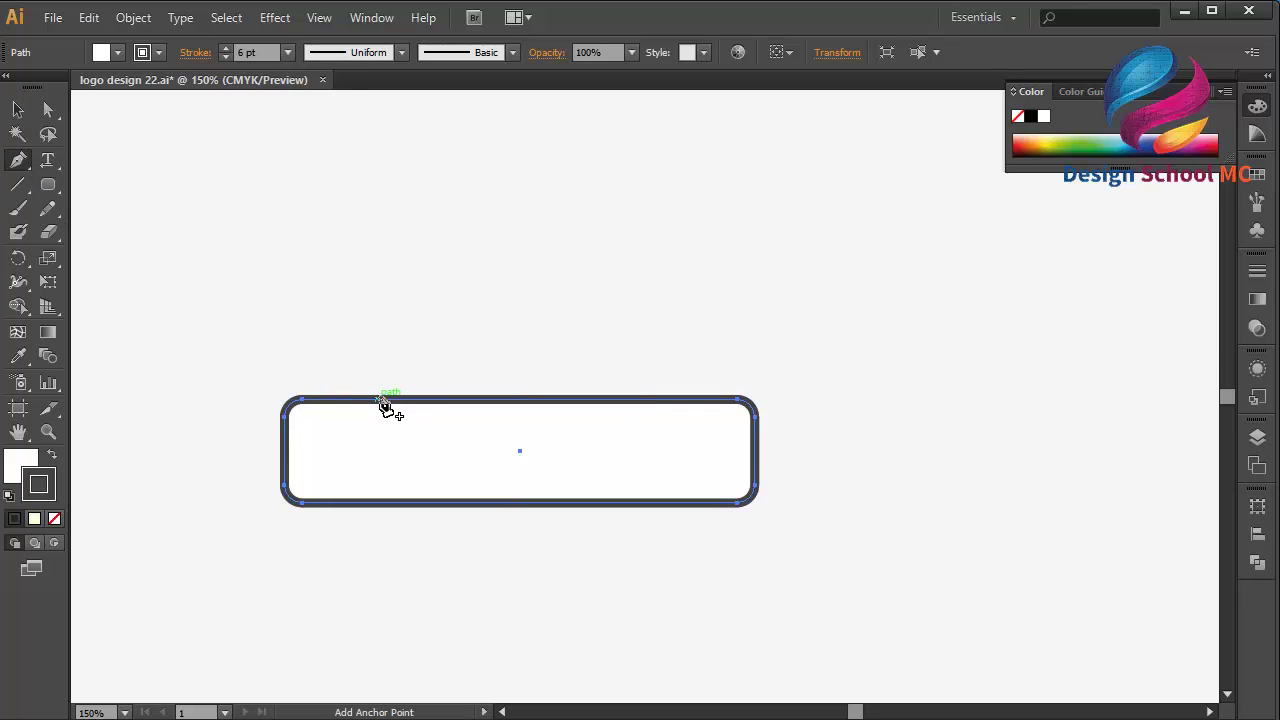
{"action": "left_click", "coordinate": [391, 400]}
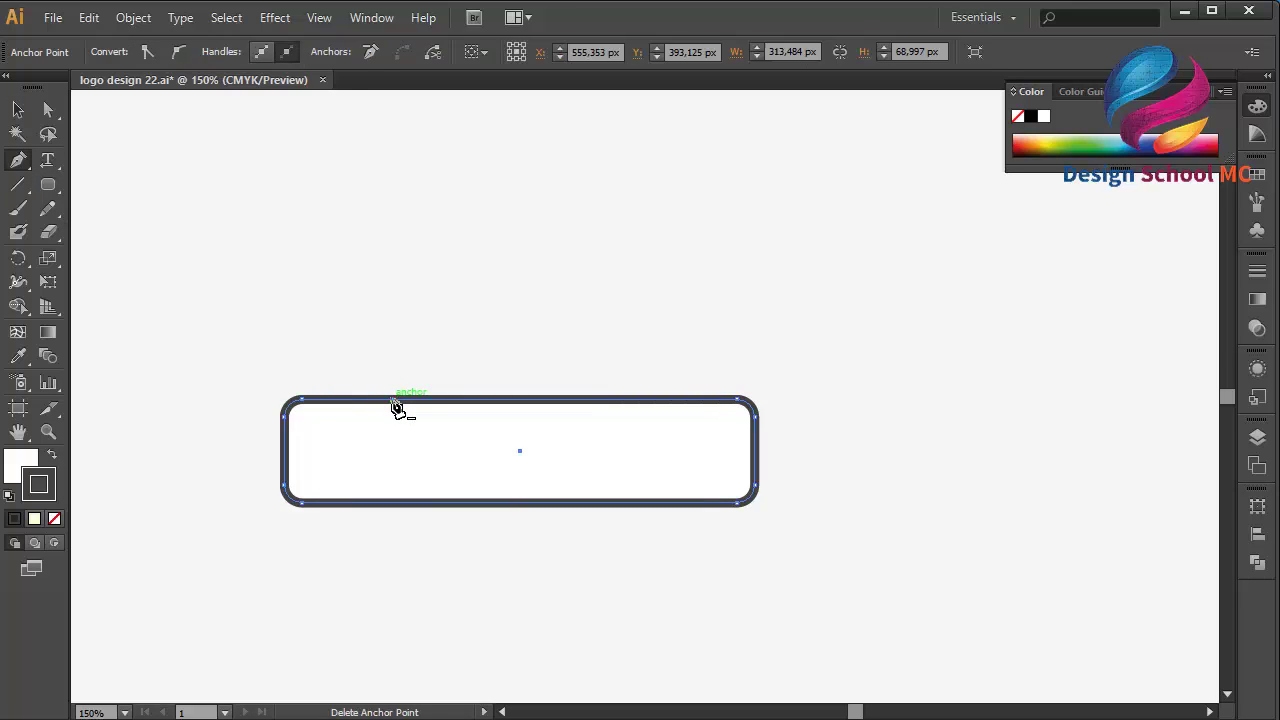
{"action": "left_click", "coordinate": [465, 305]}
{"action": "left_click", "coordinate": [464, 312]}
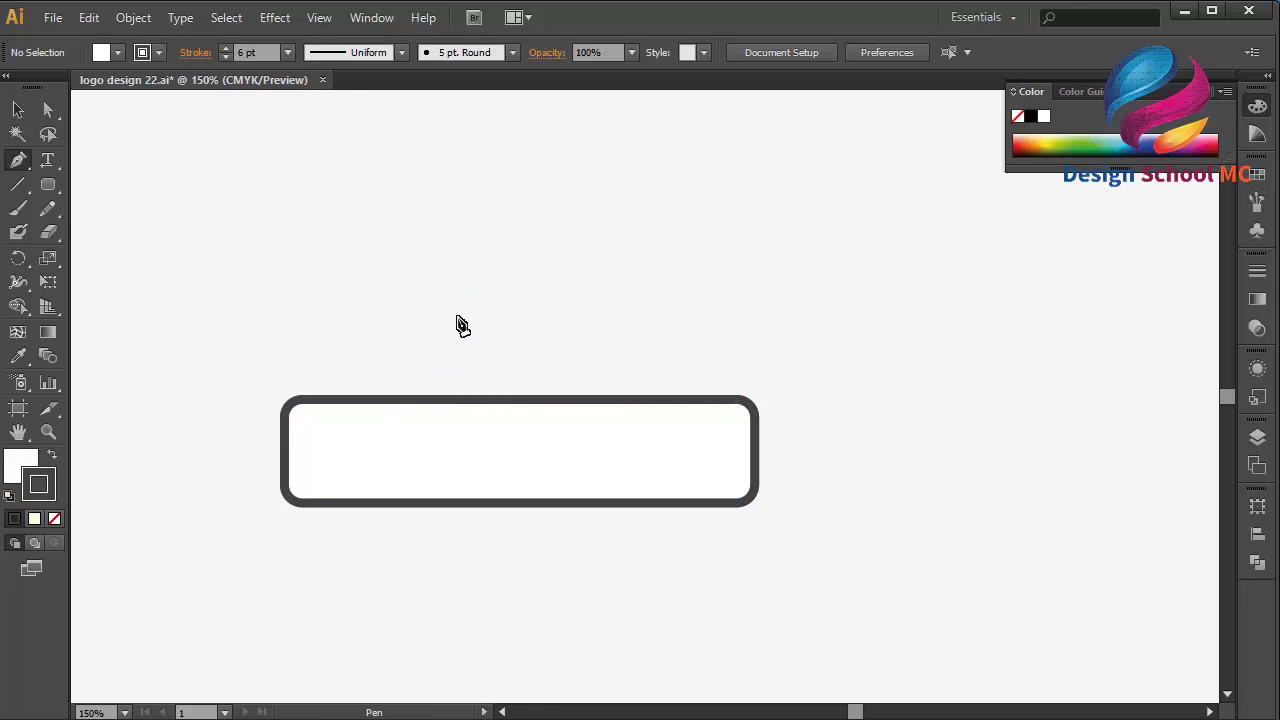
Begin the mountain outline with a jagged left ridge and base along the banner's top edge
{"action": "left_click", "coordinate": [24, 168]}
{"action": "left_click", "coordinate": [494, 253]}
{"action": "left_click", "coordinate": [436, 318]}
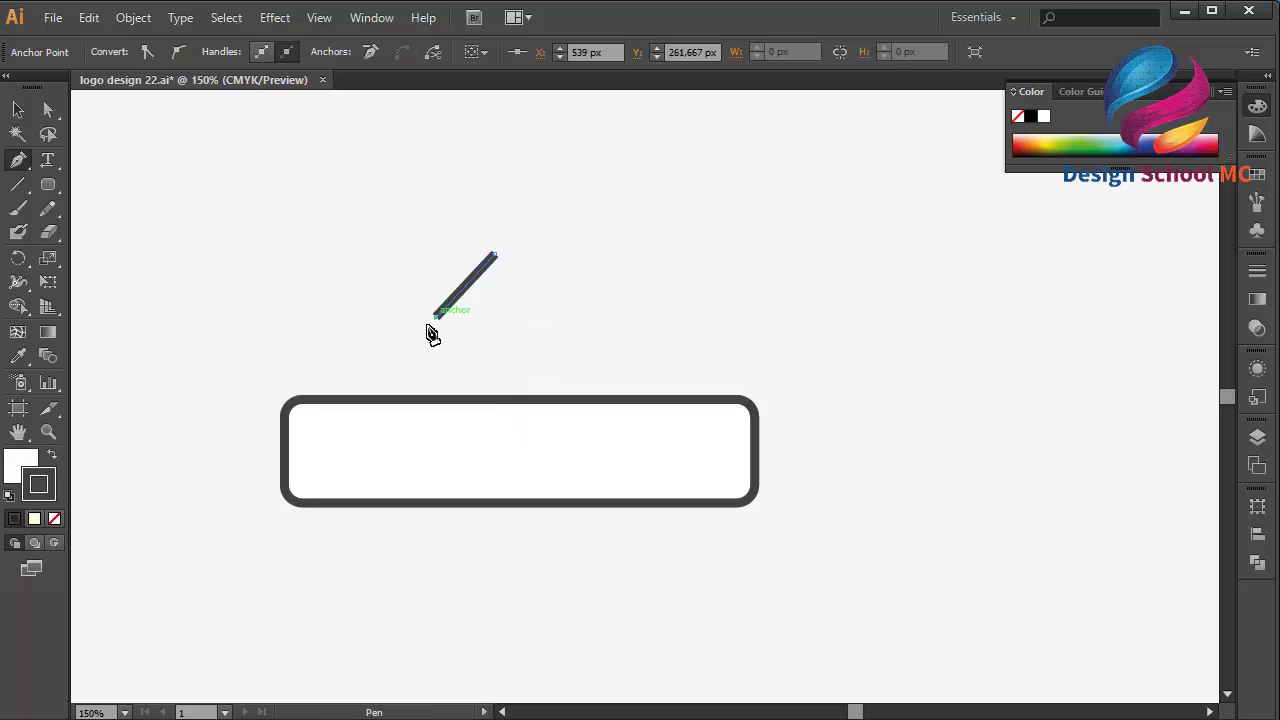
{"action": "left_click", "coordinate": [415, 300]}
{"action": "left_click", "coordinate": [352, 398]}
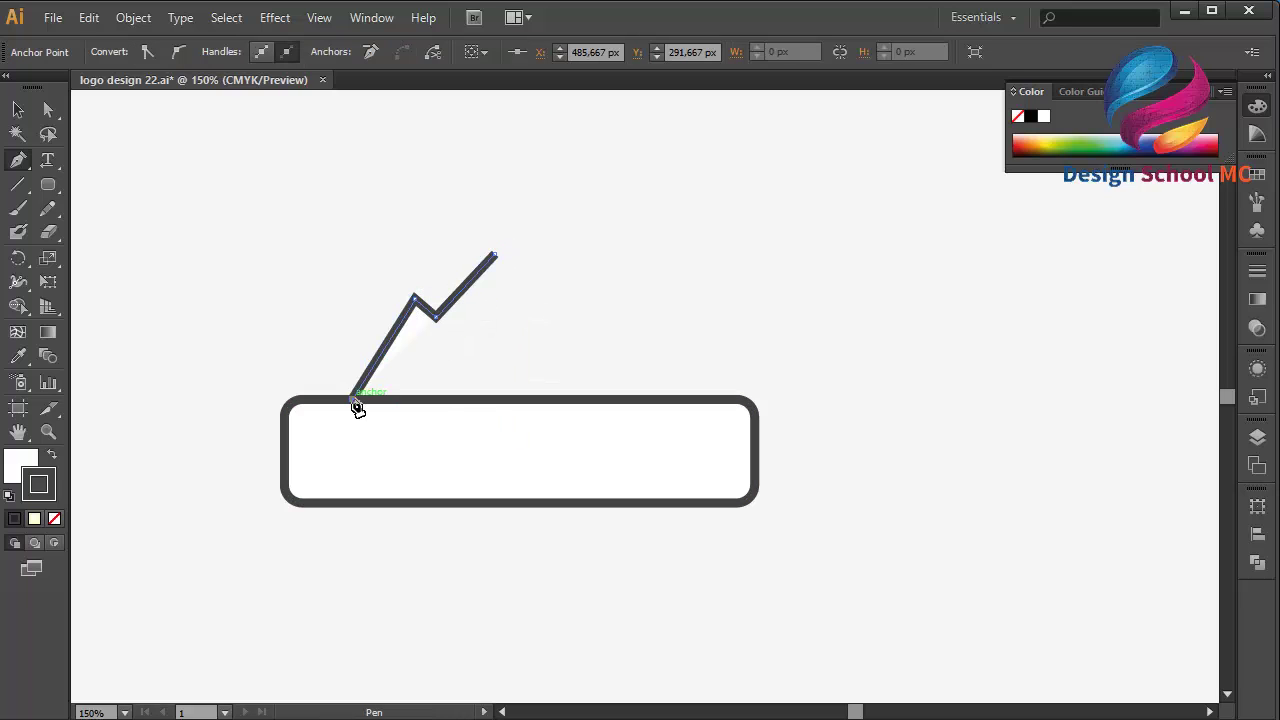
{"action": "left_click", "coordinate": [723, 398]}
Add the notched right ridge and tall central peak, closing the mountain path
{"action": "left_click", "coordinate": [686, 330]}
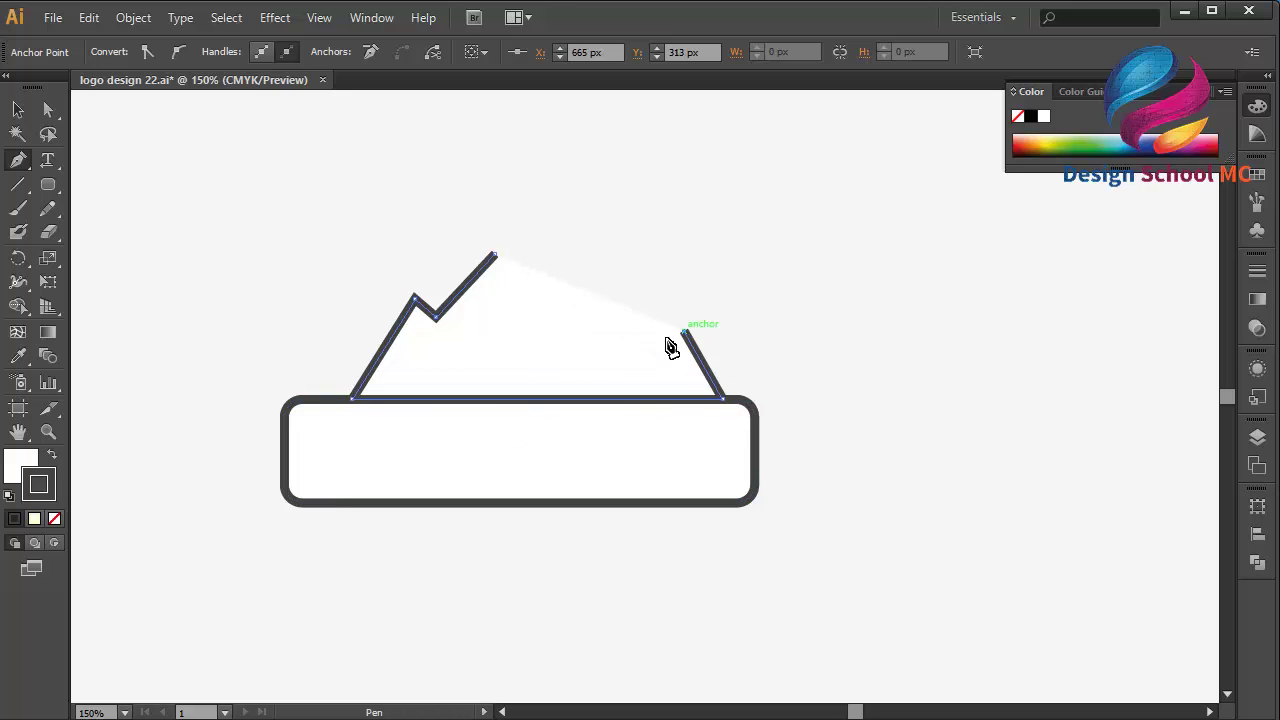
{"action": "left_click", "coordinate": [666, 338]}
{"action": "left_click", "coordinate": [641, 305]}
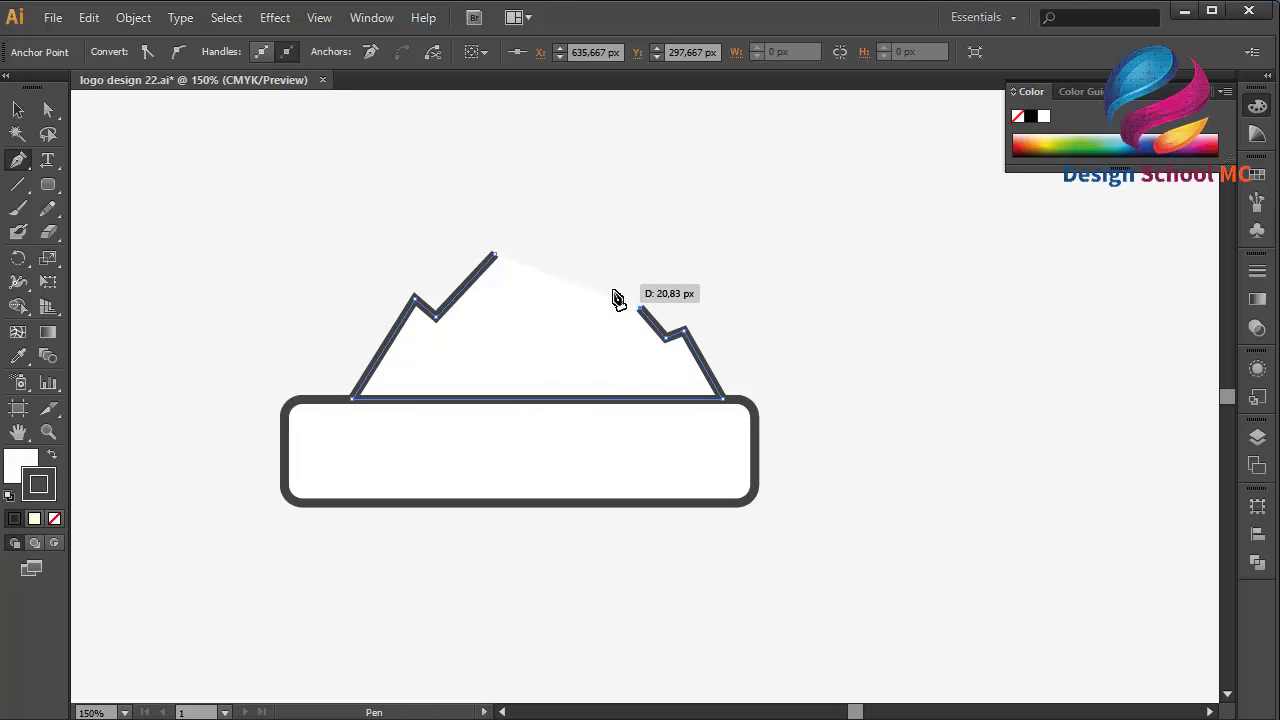
{"action": "left_click", "coordinate": [616, 318]}
{"action": "left_click", "coordinate": [556, 237]}
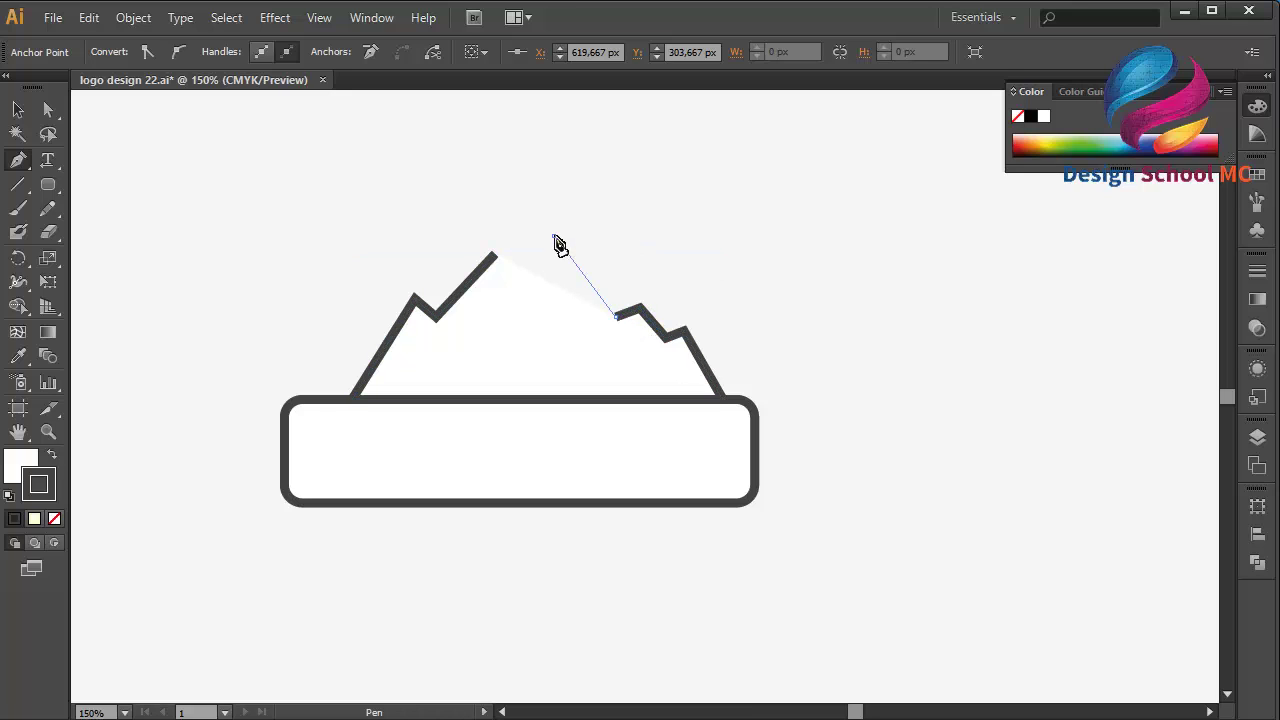
{"action": "left_click", "coordinate": [537, 262], "text": "ctrl"}
{"action": "left_click", "coordinate": [497, 258]}
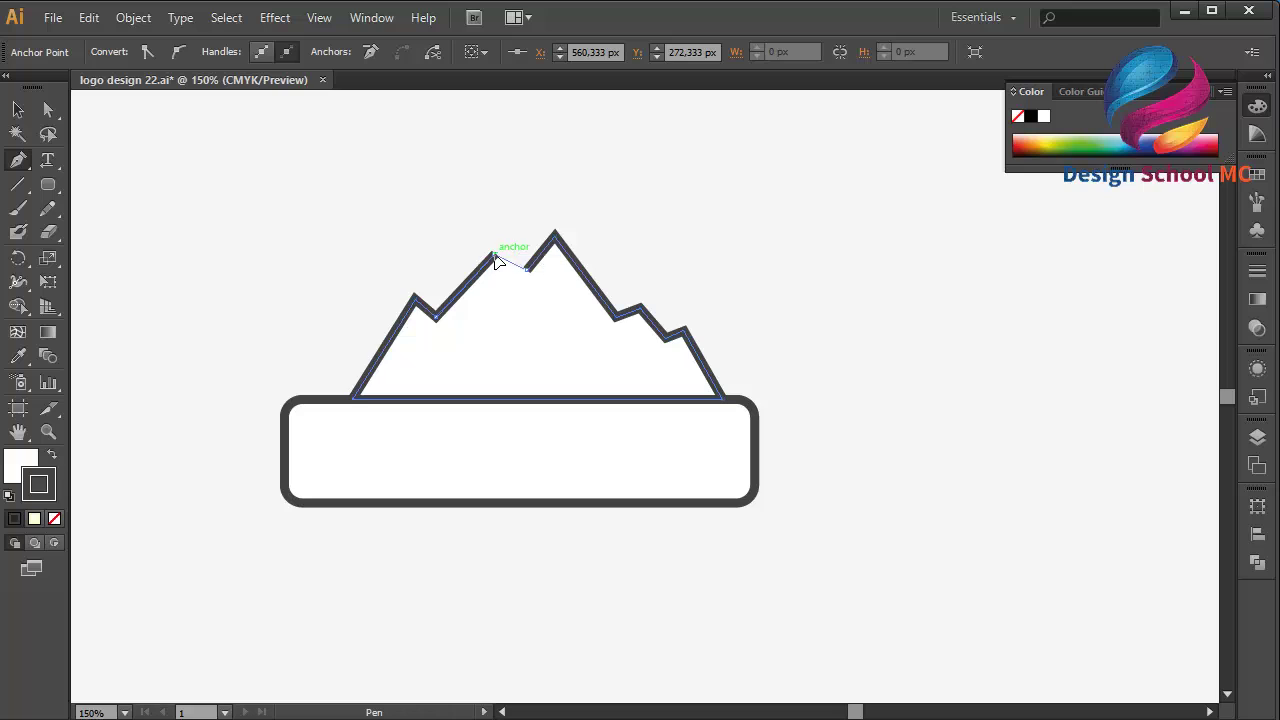
{"action": "left_click", "coordinate": [497, 258]}
{"action": "left_click", "coordinate": [43, 113]}
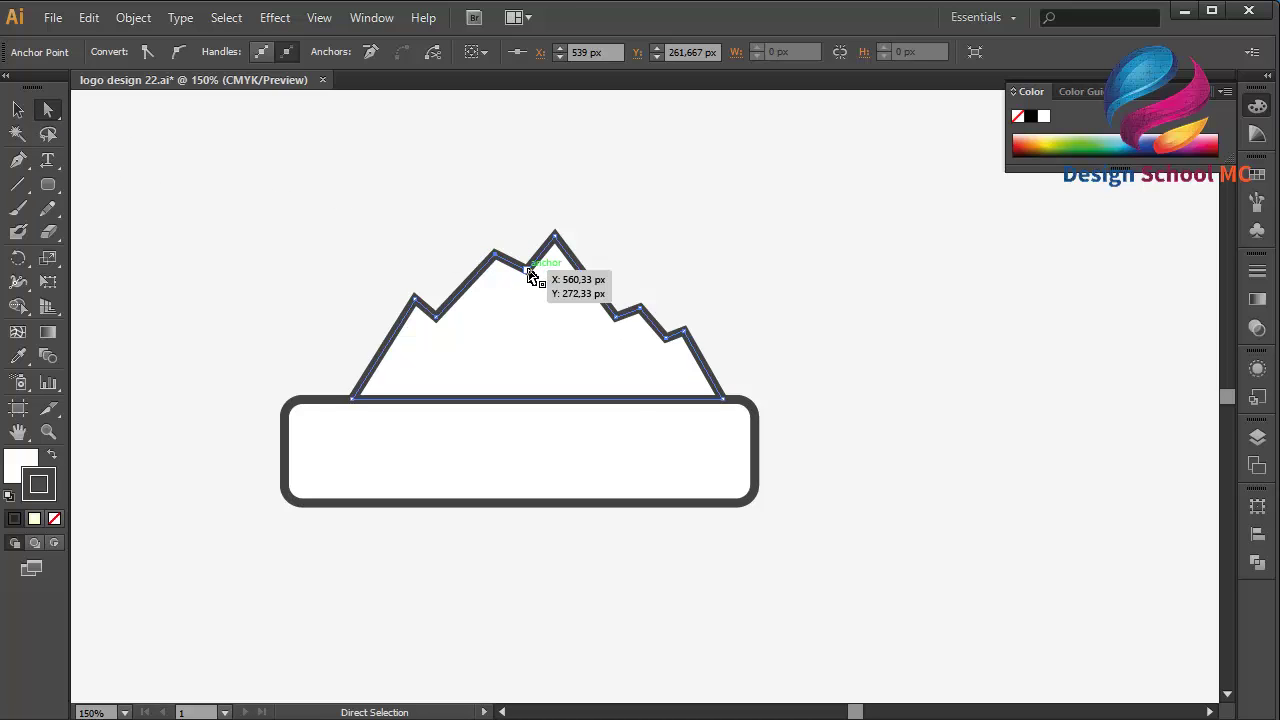
Nudge the mountain's peak notch and base corners to line up with the banner
{"action": "left_click_drag", "start_coordinate": [527, 268], "coordinate": [520, 276]}
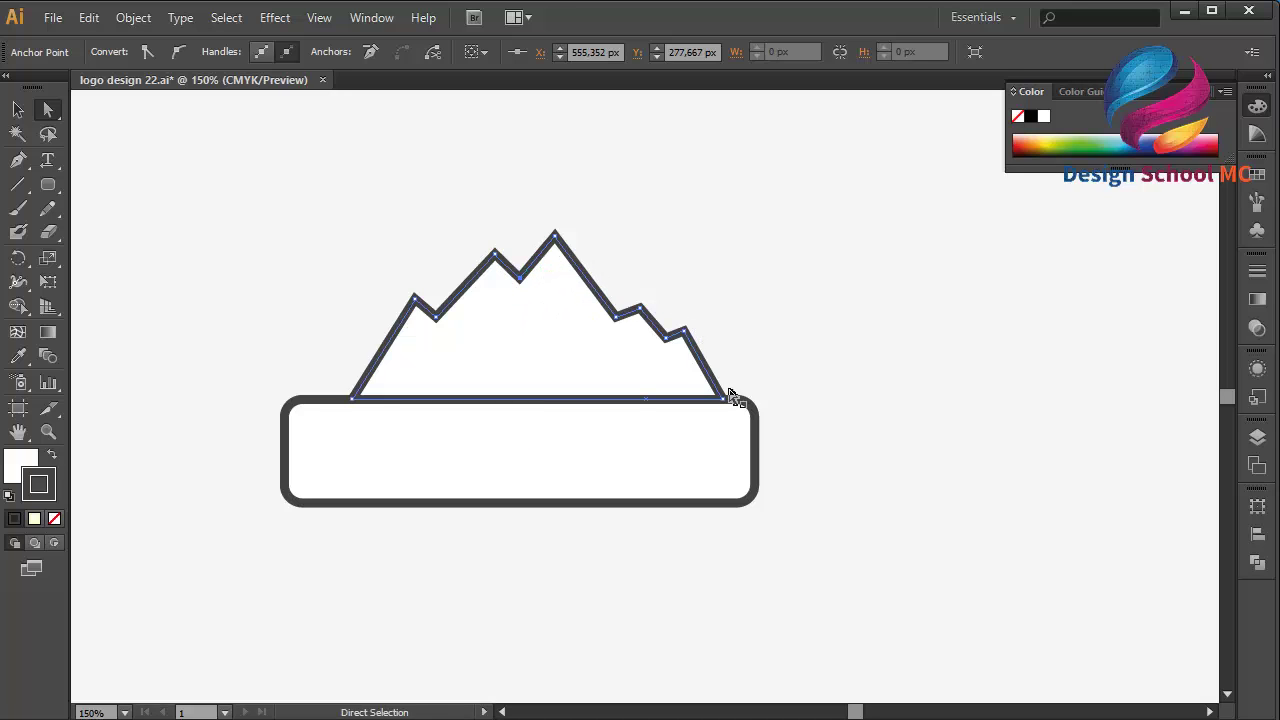
{"action": "left_click_drag", "start_coordinate": [729, 390], "coordinate": [737, 402]}
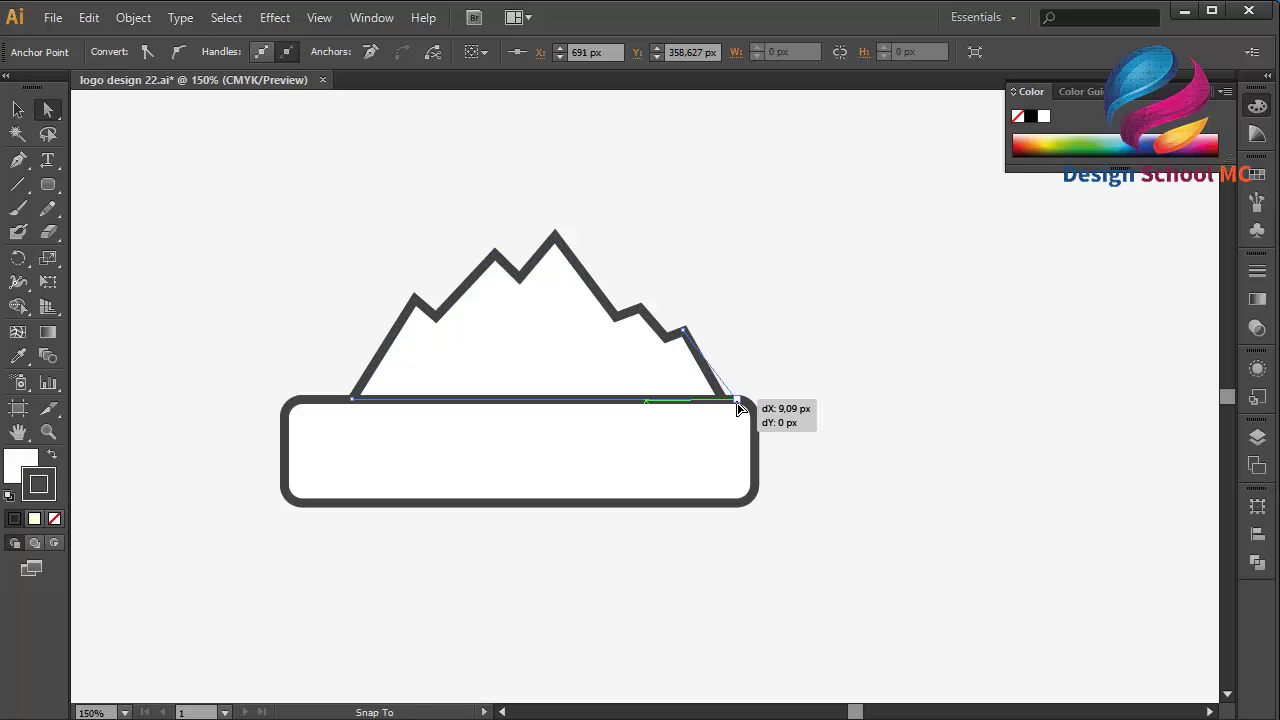
{"action": "left_click_drag", "start_coordinate": [740, 408], "coordinate": [740, 408]}
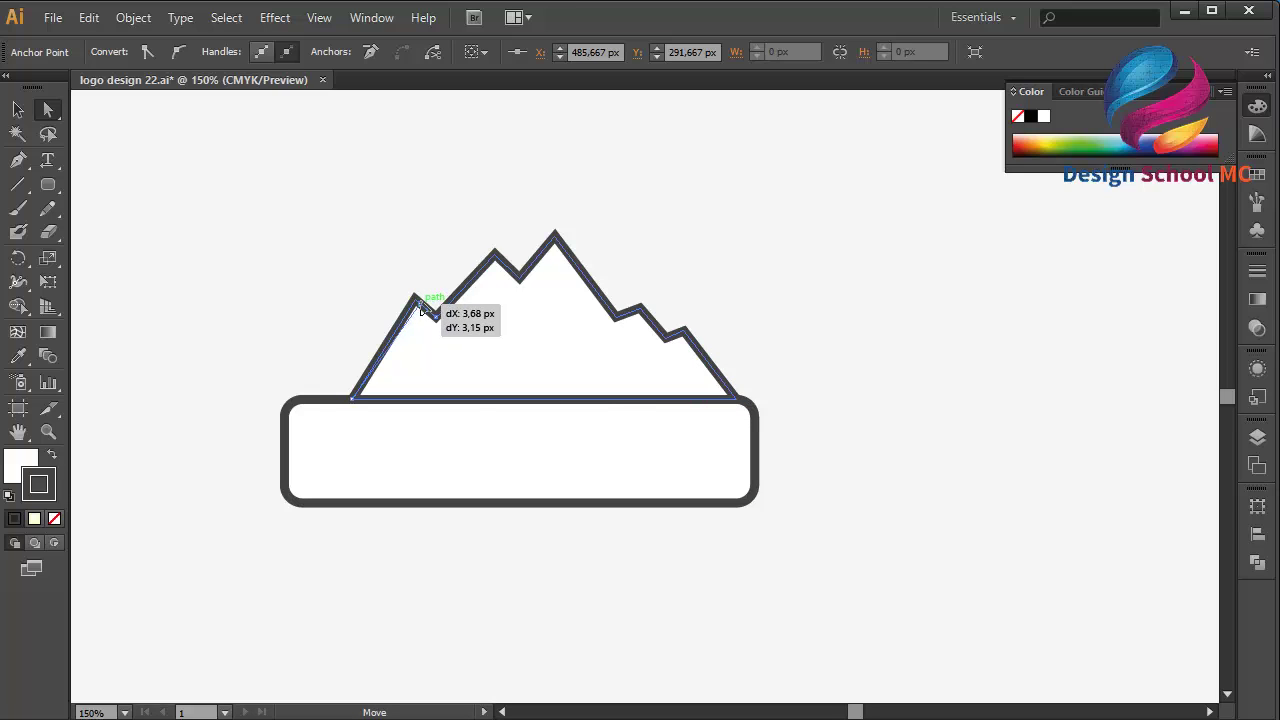
{"action": "left_click_drag", "start_coordinate": [414, 300], "coordinate": [420, 303]}
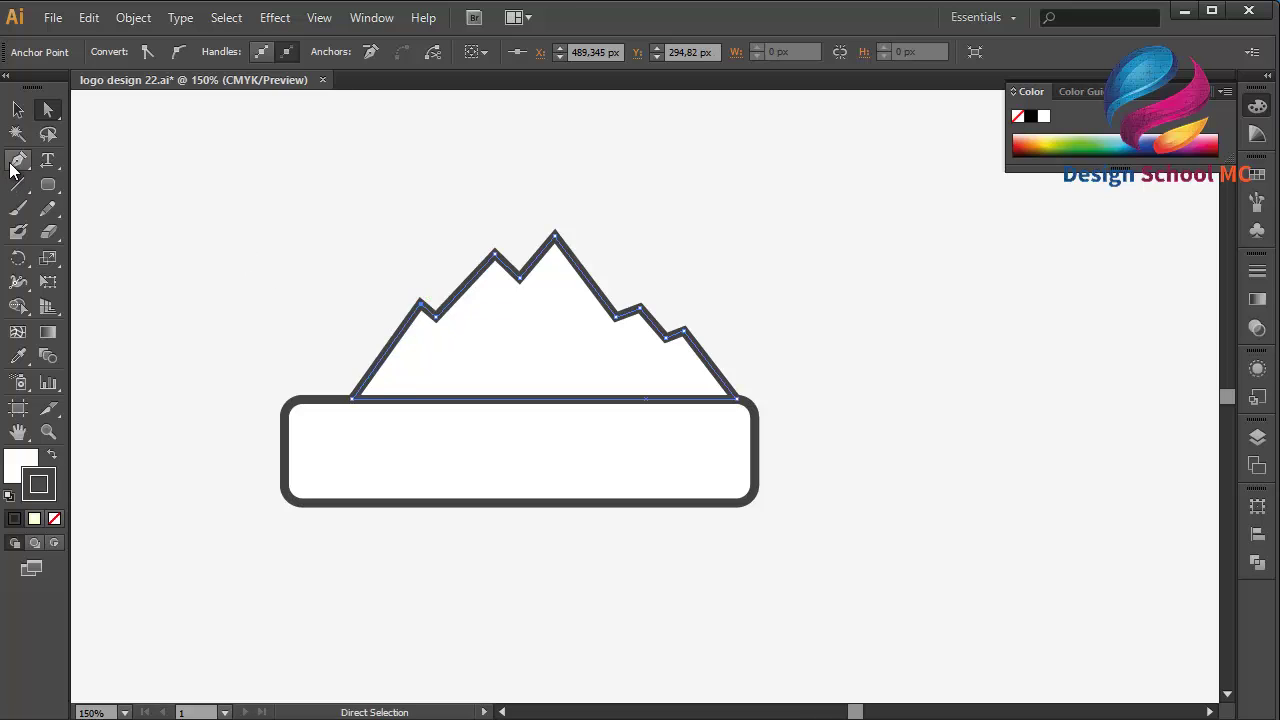
{"action": "left_click", "coordinate": [18, 160]}
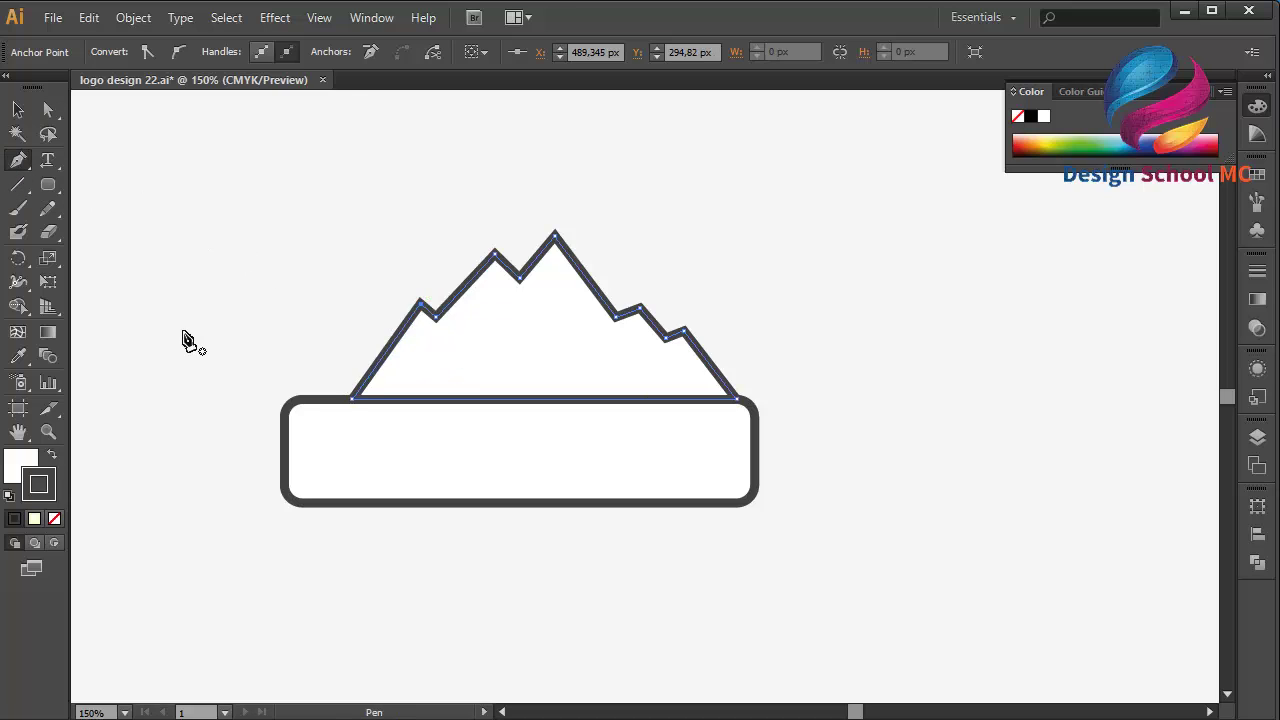
Make the mountain solid dark gray with no outline and deselect it
{"action": "left_click", "coordinate": [55, 458]}
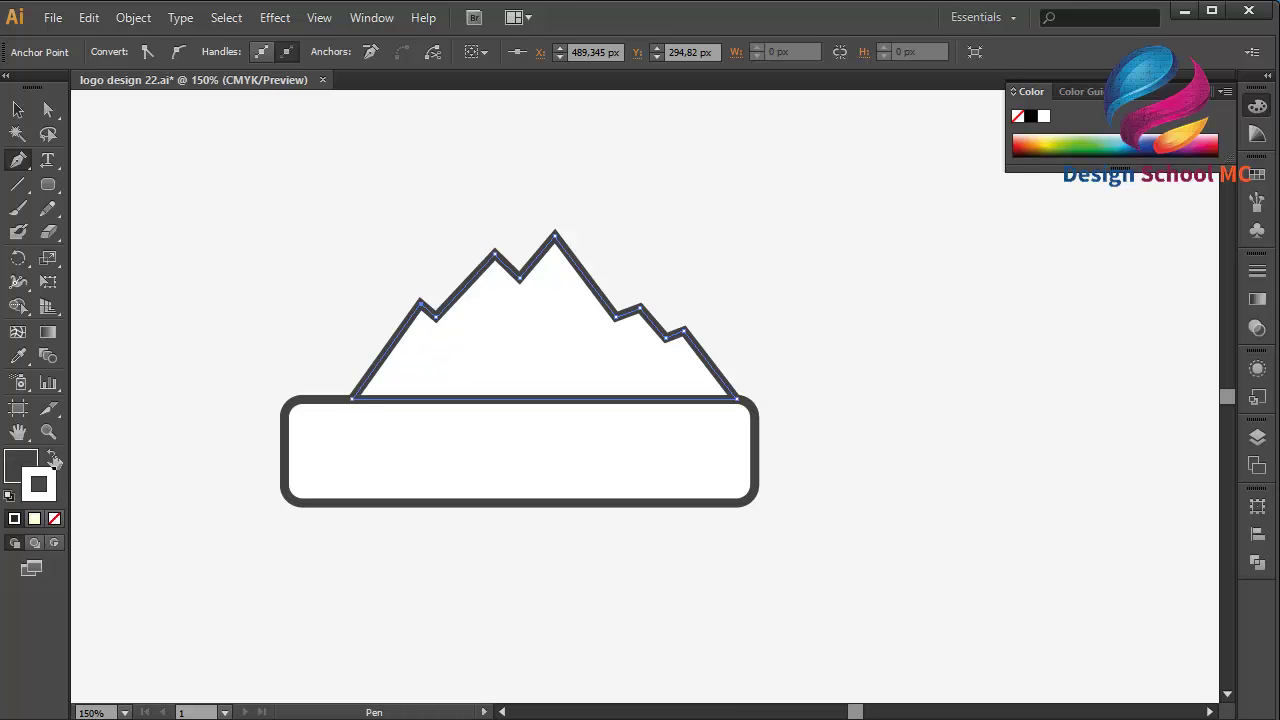
{"action": "left_click", "coordinate": [54, 518]}
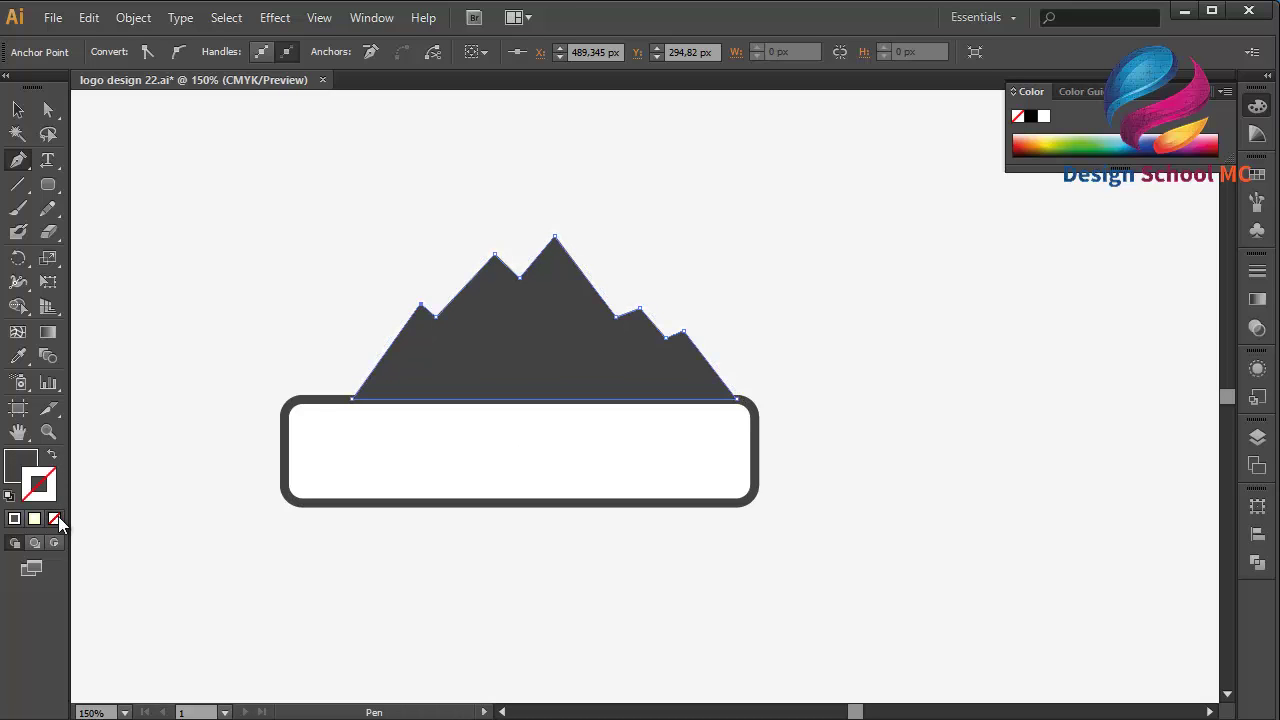
{"action": "left_click", "coordinate": [14, 460]}
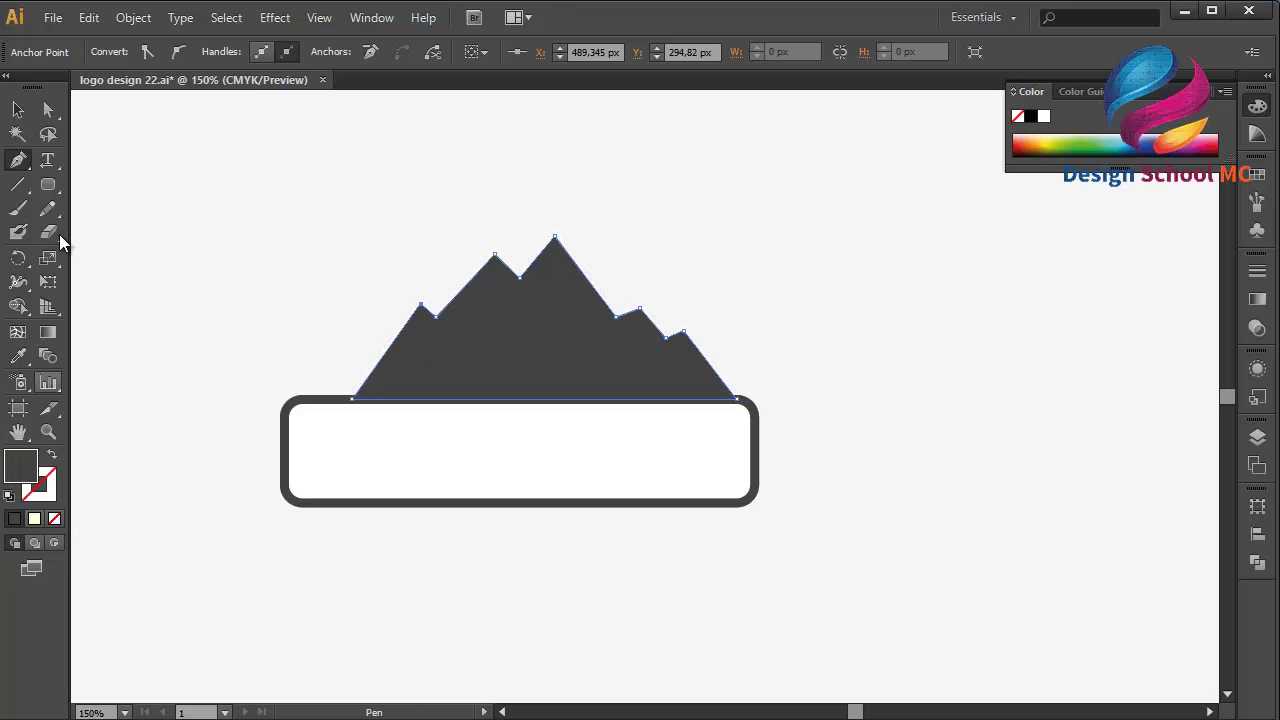
{"action": "left_click", "coordinate": [17, 109]}
{"action": "left_click", "coordinate": [200, 186]}
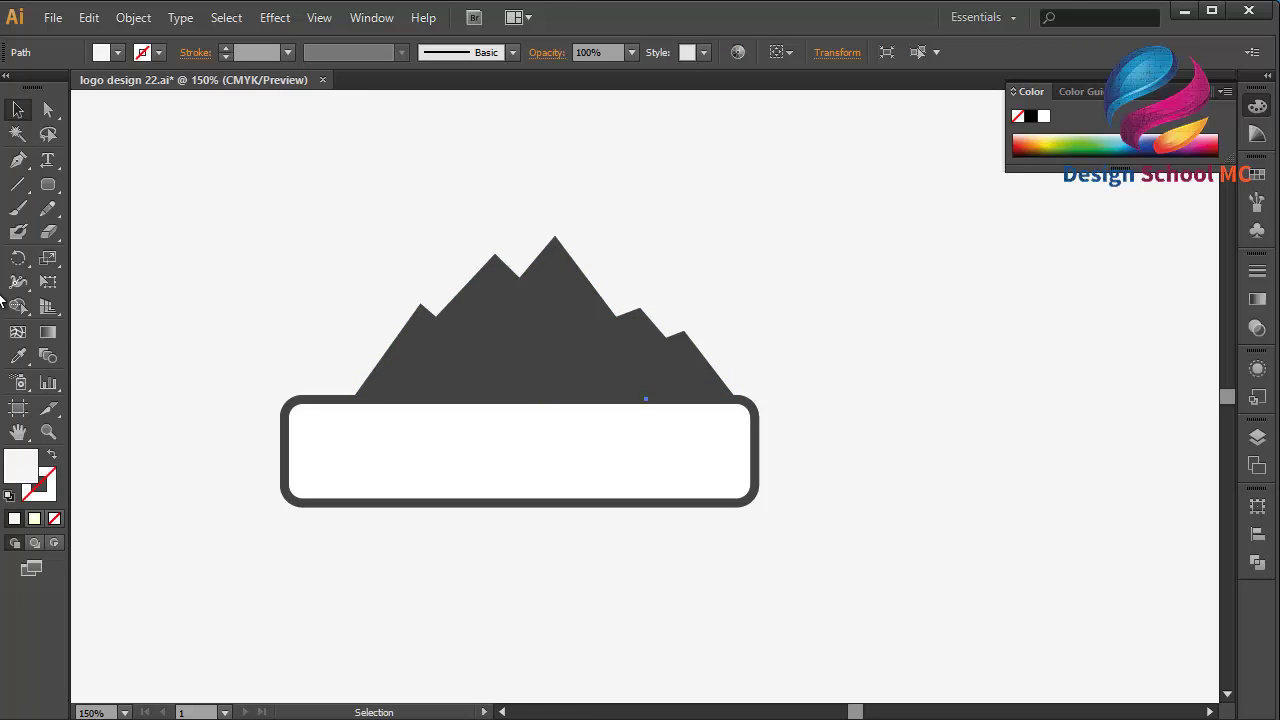
Draw a white snow cap on the left slope and shift it slightly up-right
{"action": "left_click", "coordinate": [18, 160]}
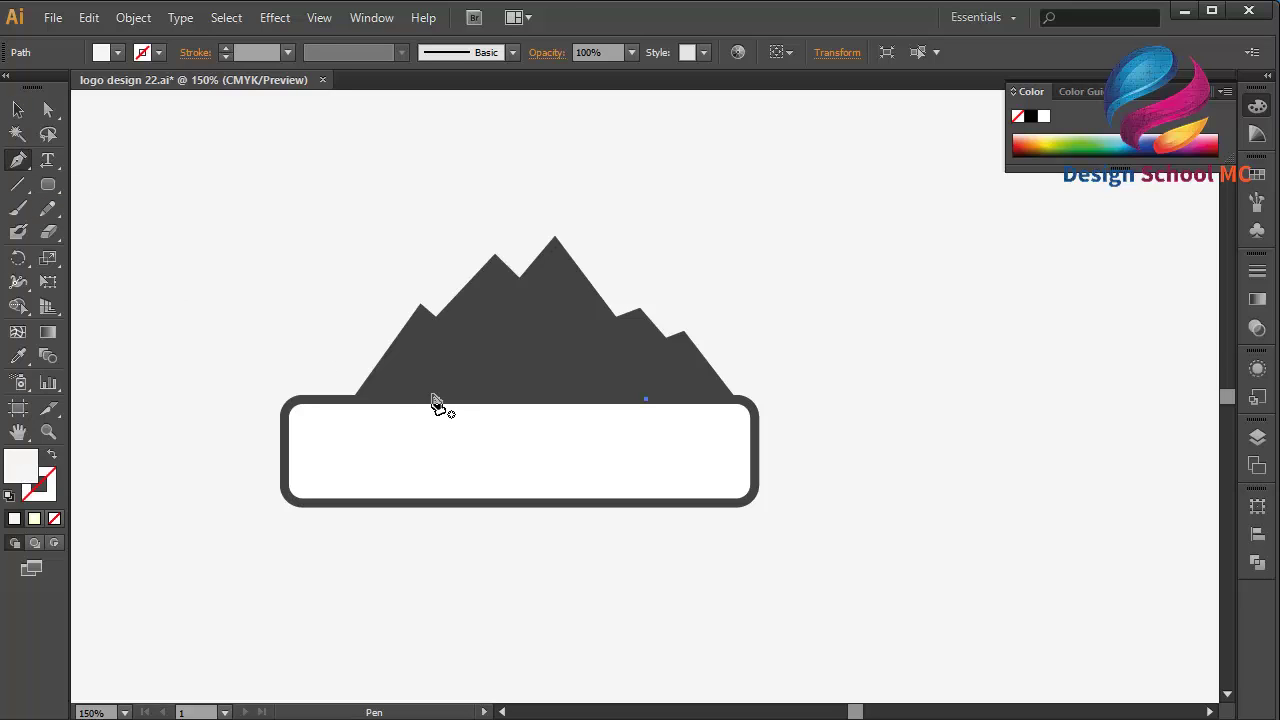
{"action": "mouse_move", "coordinate": [381, 383]}
{"action": "left_mouse_down"}
{"action": "mouse_move", "coordinate": [424, 337]}
{"action": "mouse_move", "coordinate": [440, 357]}
{"action": "left_mouse_up"}
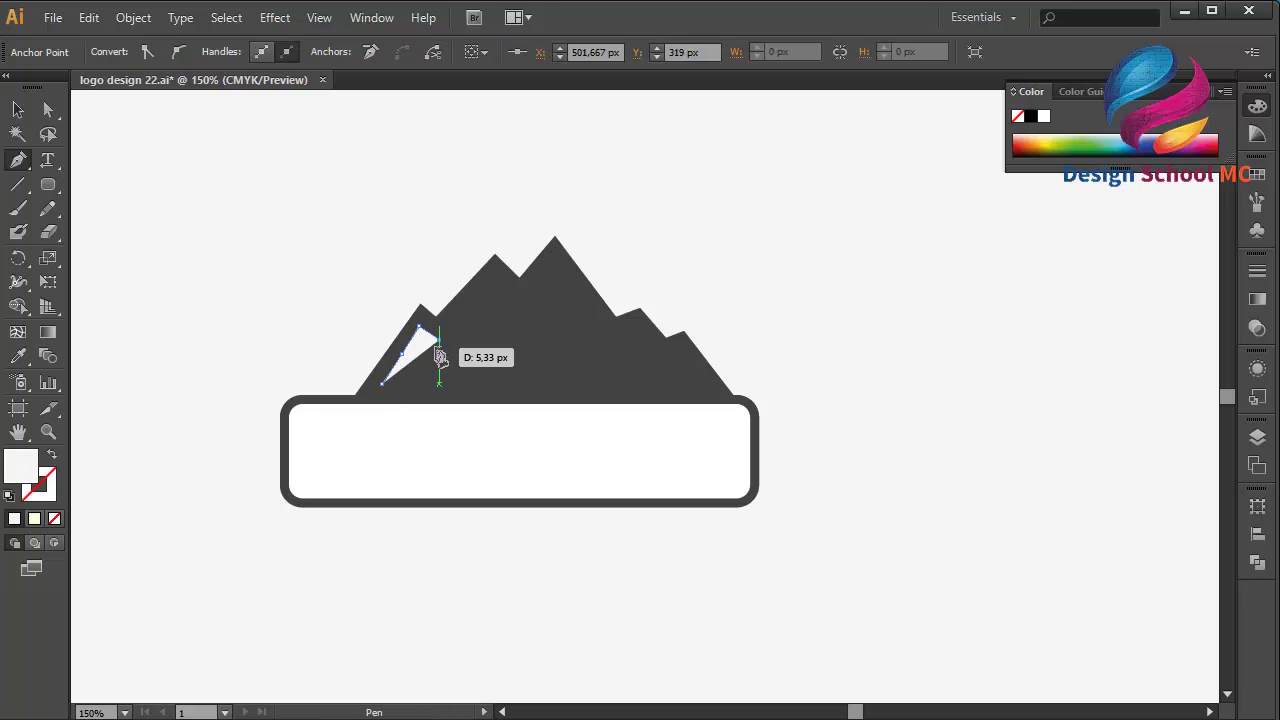
{"action": "mouse_move", "coordinate": [440, 357]}
{"action": "left_mouse_down"}
{"action": "mouse_move", "coordinate": [458, 388]}
{"action": "mouse_move", "coordinate": [390, 392]}
{"action": "left_mouse_up"}
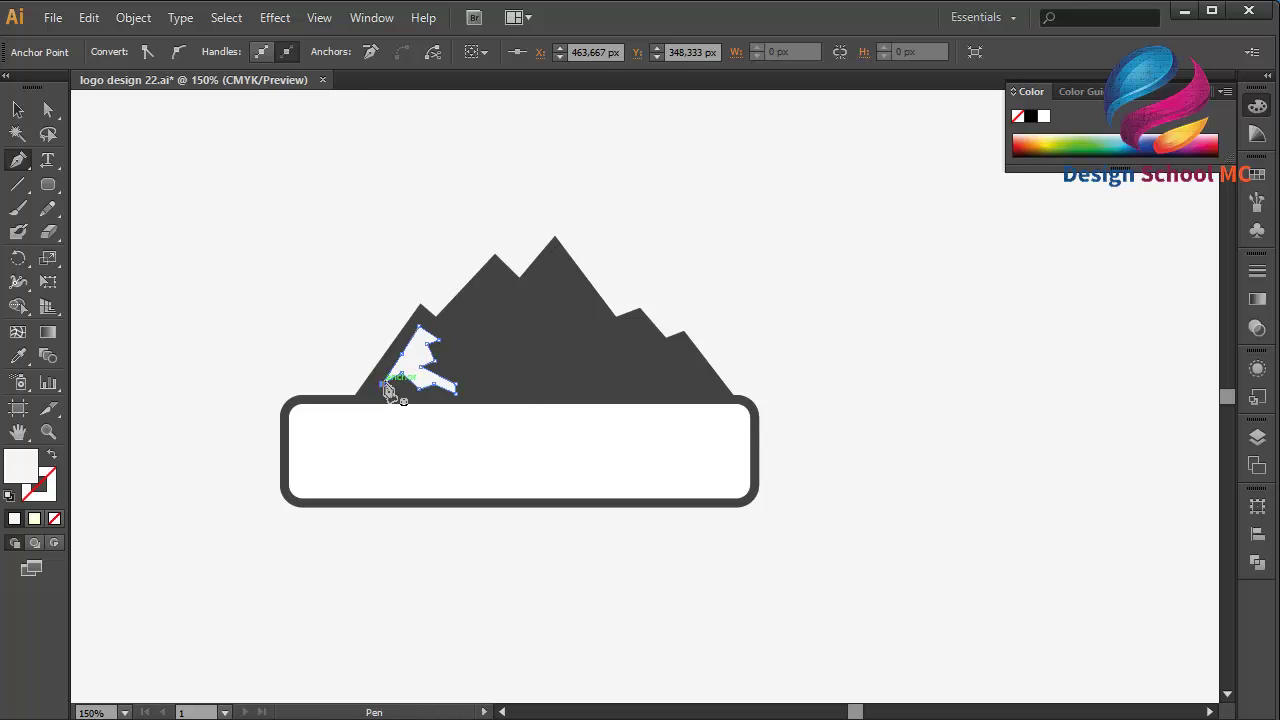
{"action": "left_click", "coordinate": [17, 110]}
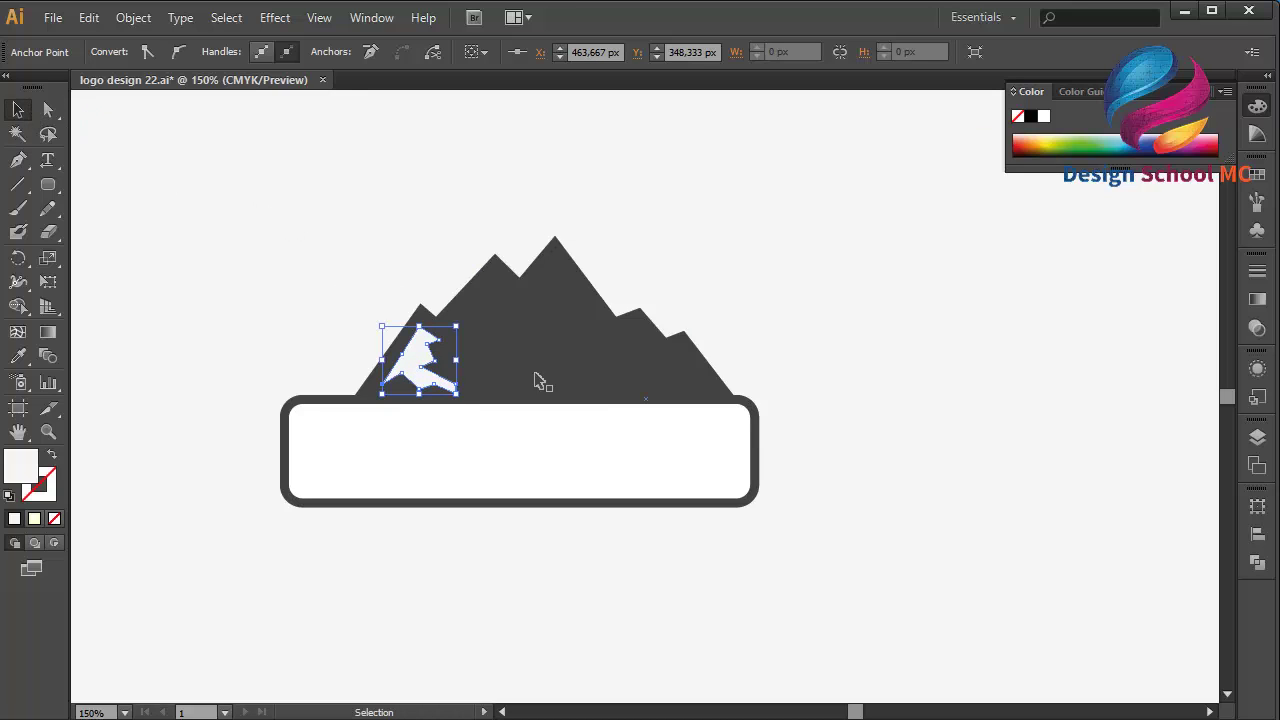
{"action": "left_click", "coordinate": [425, 370]}
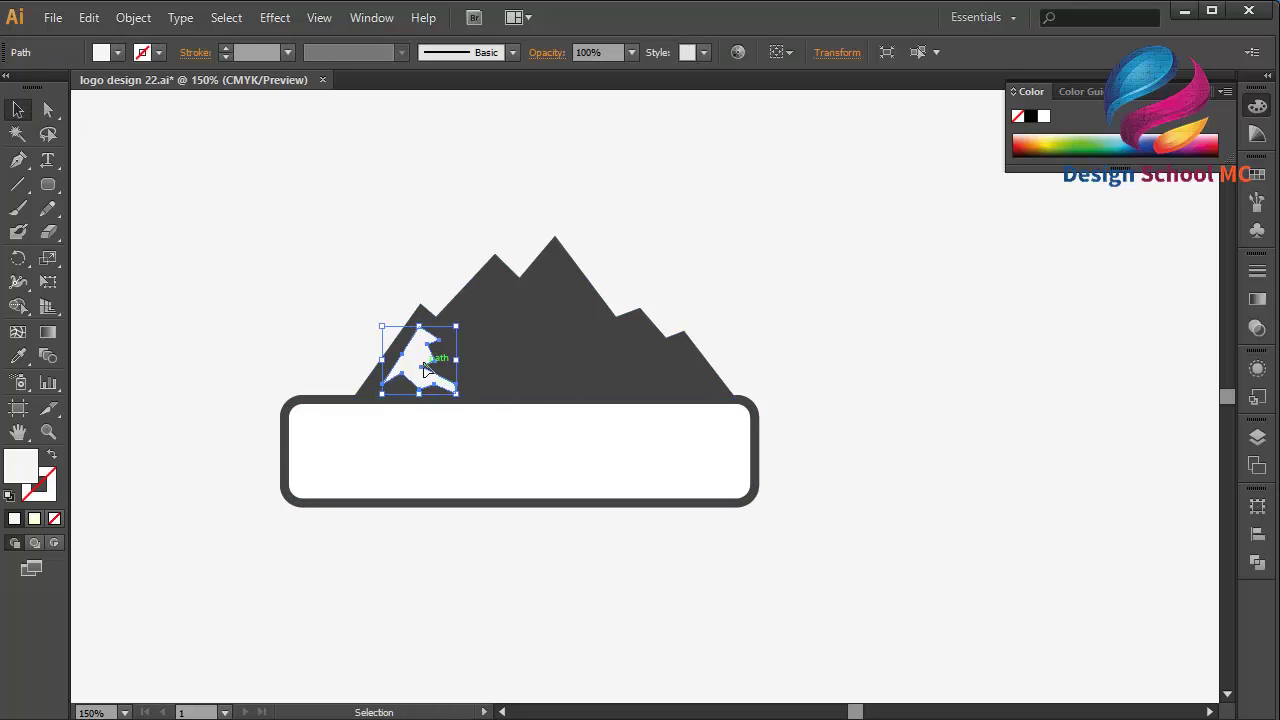
{"action": "left_click_drag", "start_coordinate": [425, 370], "coordinate": [427, 368]}
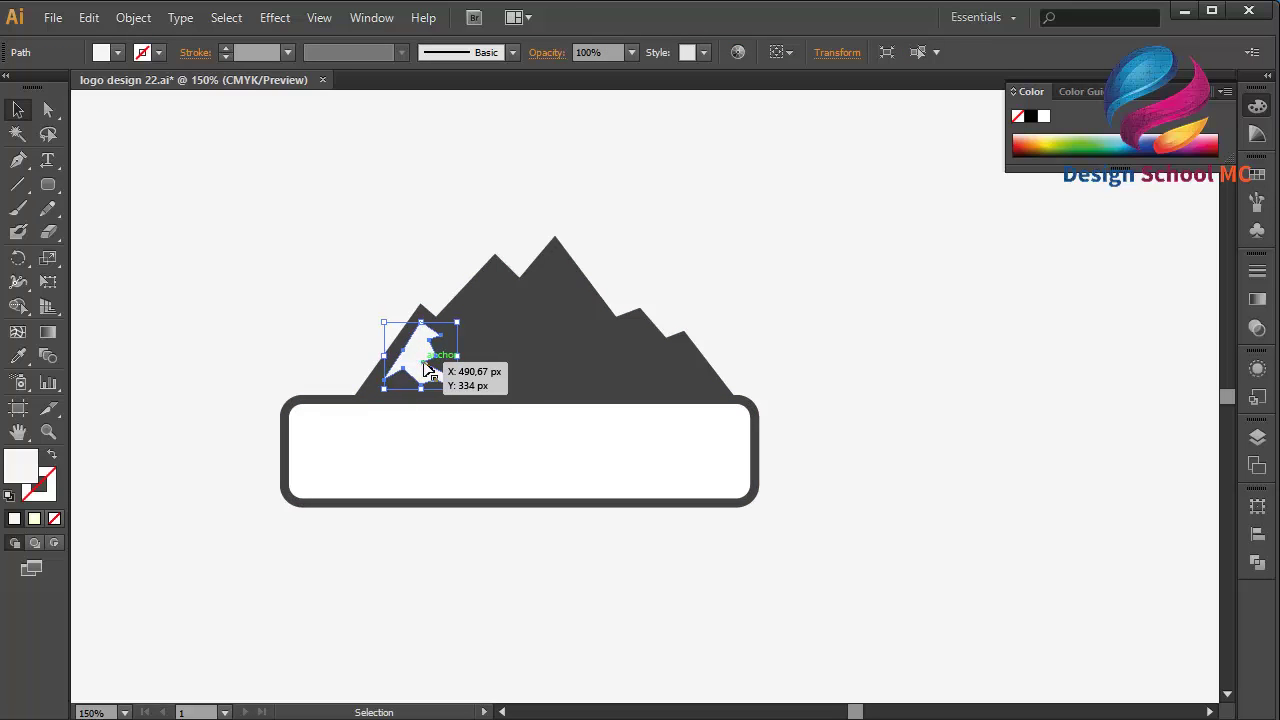
Draw a second jagged white snow shape below the middle peak
{"action": "left_click", "coordinate": [18, 163]}
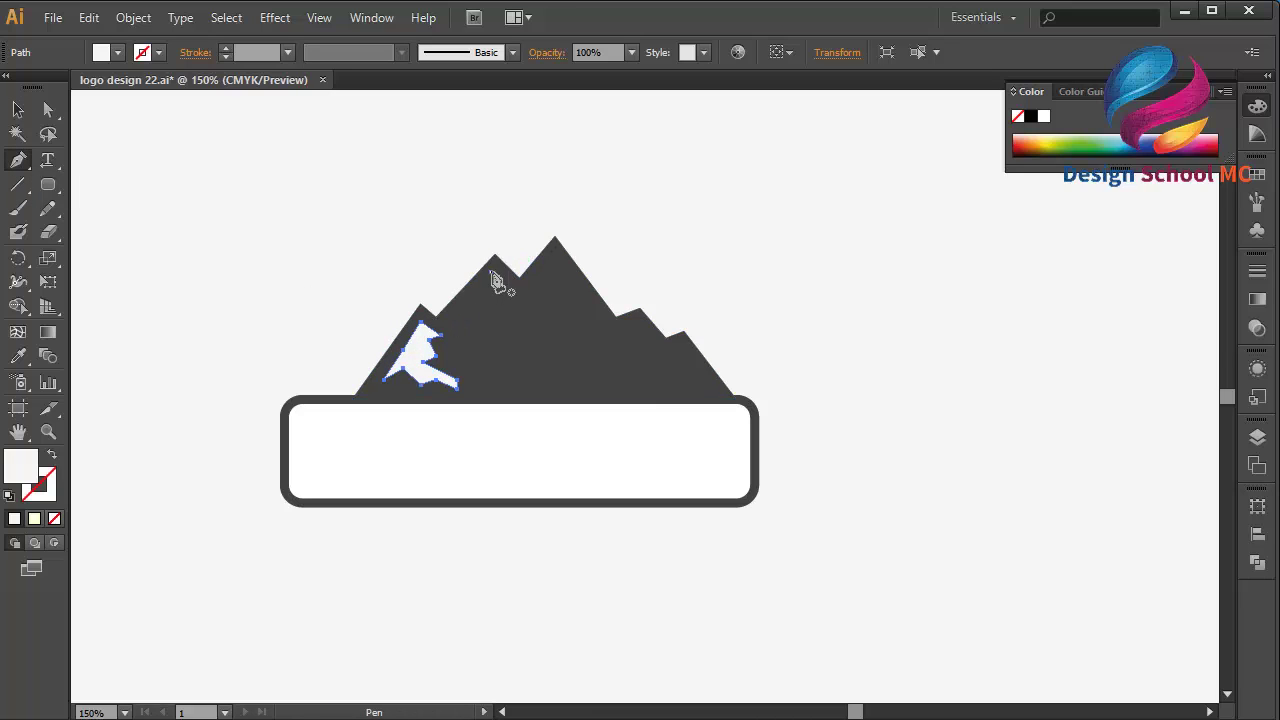
{"action": "left_click_drag", "start_coordinate": [491, 271], "coordinate": [451, 325]}
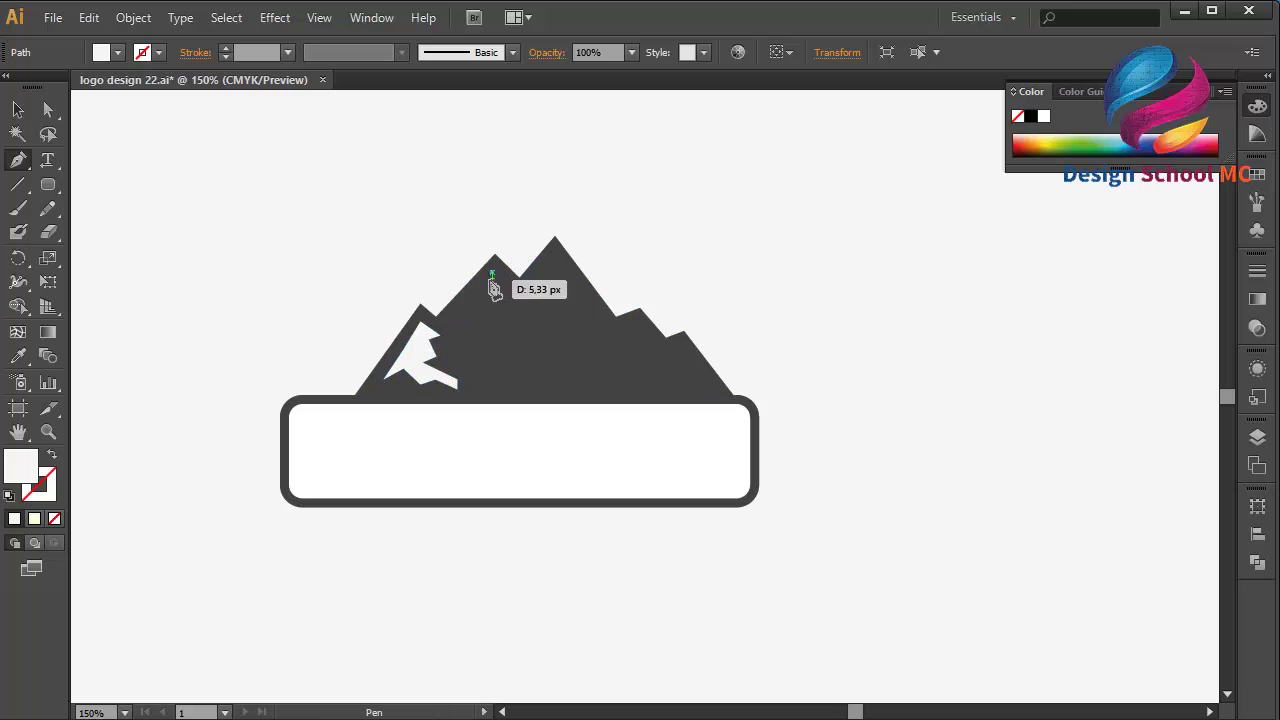
{"action": "left_click", "coordinate": [450, 322]}
{"action": "left_click", "coordinate": [466, 343]}
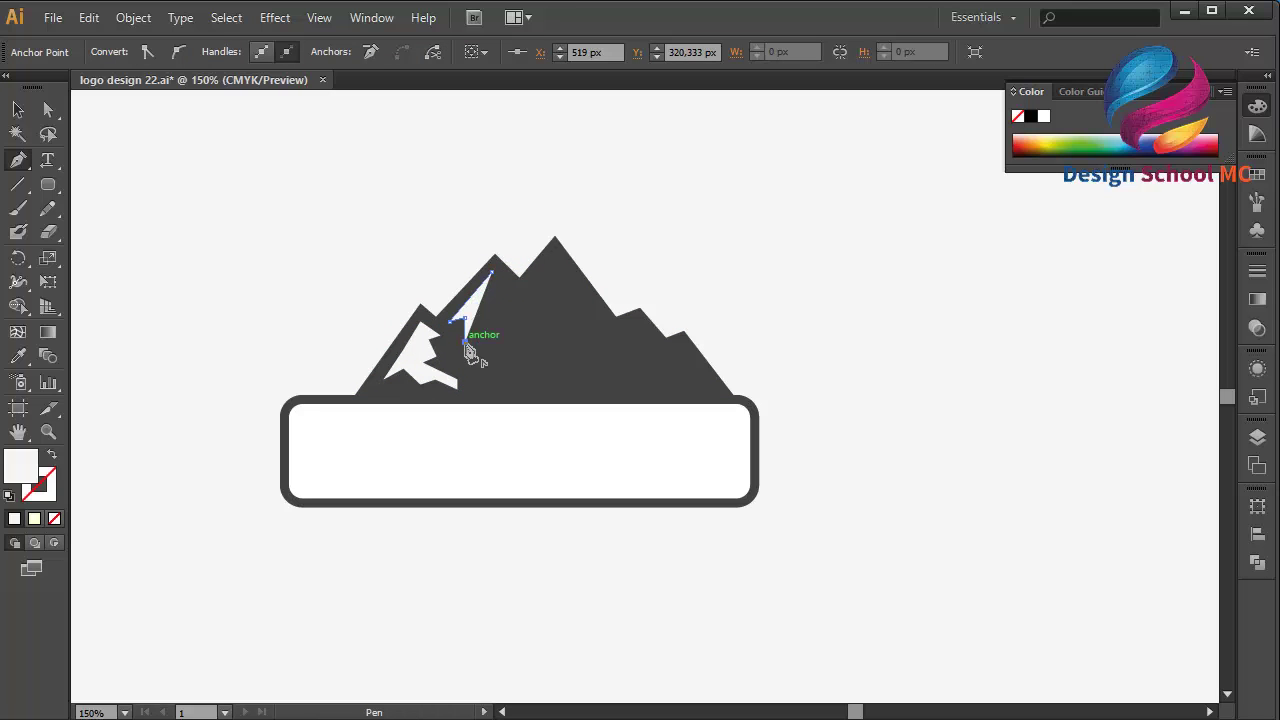
{"action": "left_click_drag", "start_coordinate": [466, 344], "coordinate": [481, 398]}
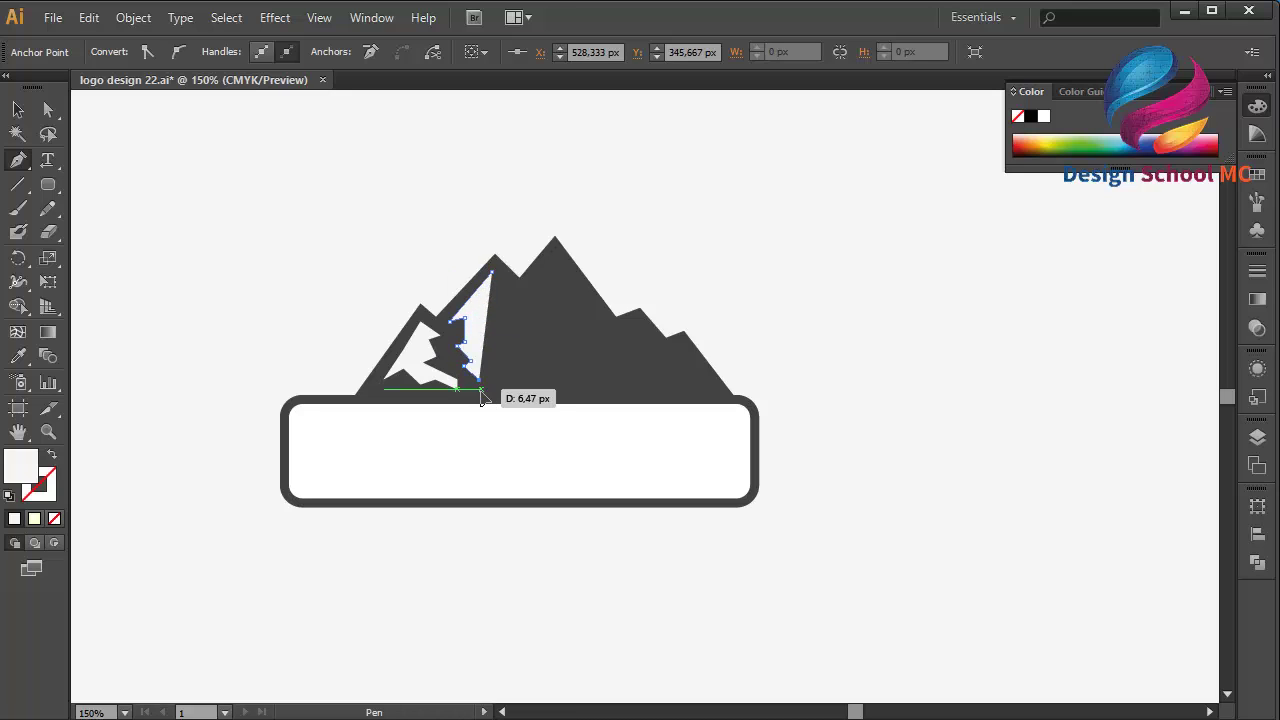
{"action": "left_click", "coordinate": [503, 374]}
{"action": "mouse_move", "coordinate": [510, 347]}
{"action": "left_mouse_down"}
{"action": "mouse_move", "coordinate": [481, 346]}
{"action": "mouse_move", "coordinate": [510, 322]}
{"action": "mouse_move", "coordinate": [500, 281]}
{"action": "left_mouse_up"}
{"action": "left_click", "coordinate": [518, 331]}
{"action": "left_click", "coordinate": [490, 330]}
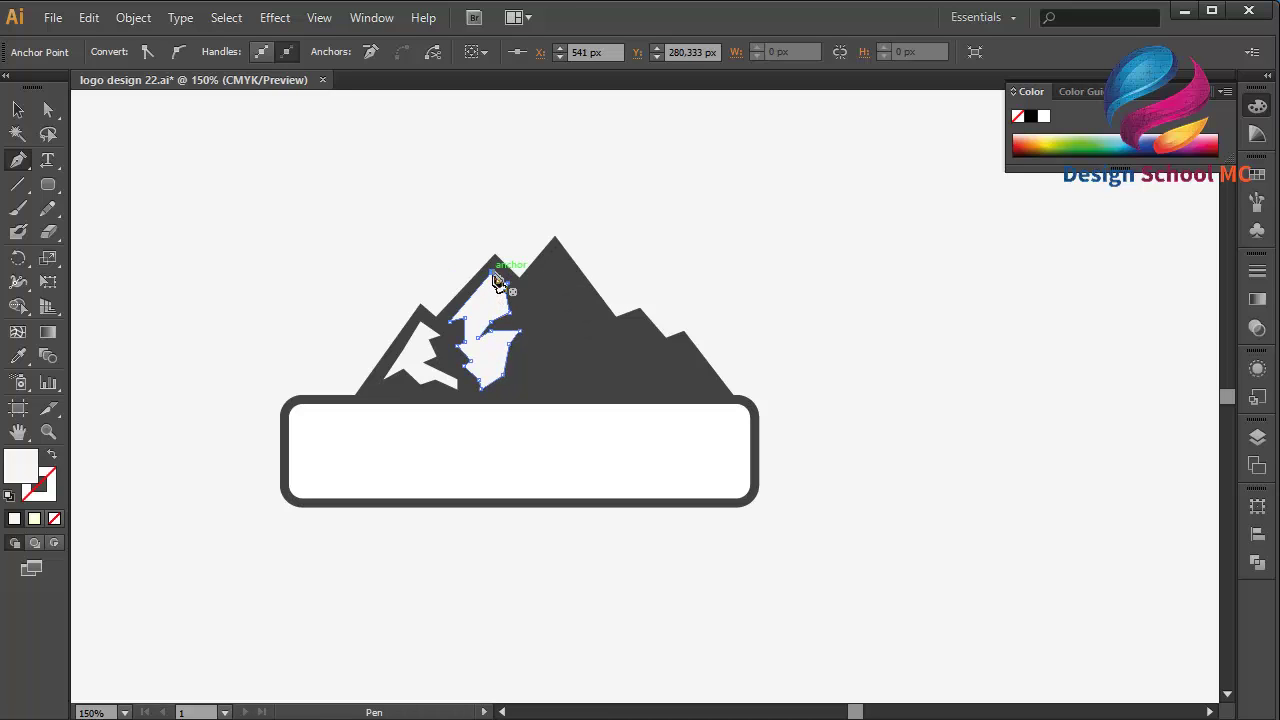
{"action": "left_click", "coordinate": [497, 279]}
{"action": "left_click", "coordinate": [18, 110]}
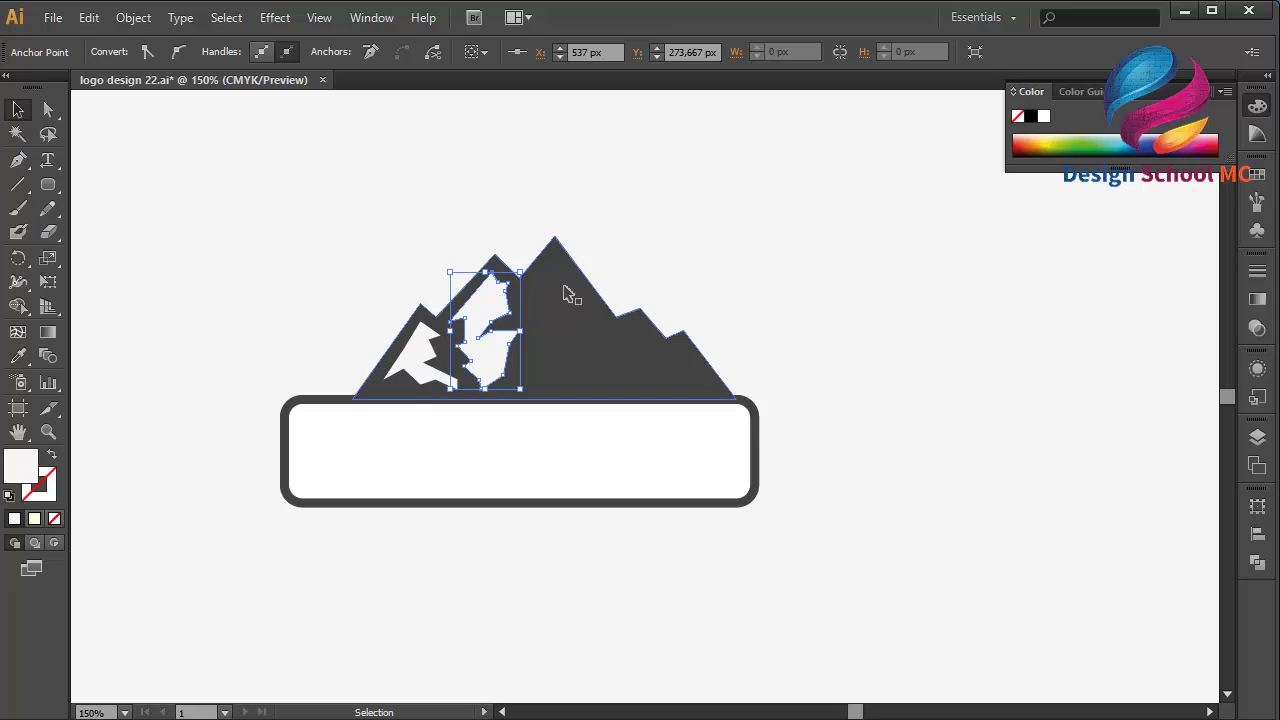
{"action": "left_click", "coordinate": [18, 160]}
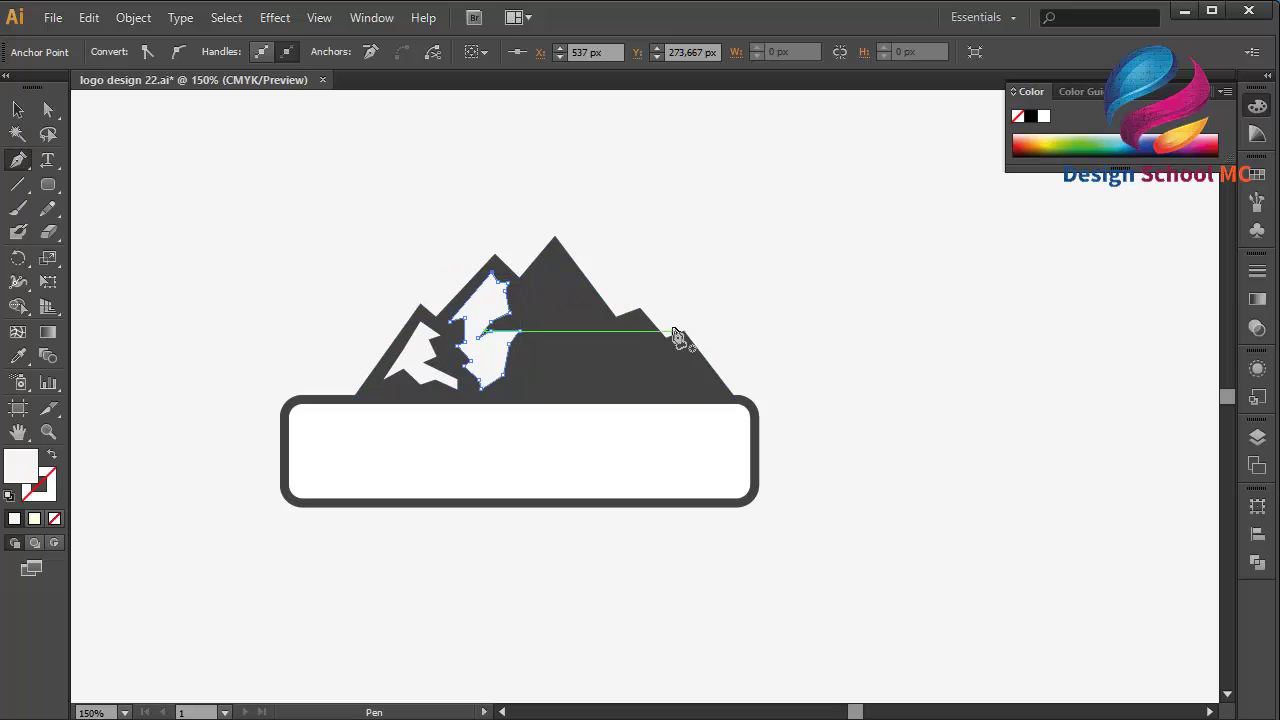
Trace the zigzag left edge of a pine-tree highlight down from the tallest peak
{"action": "left_click", "coordinate": [552, 259]}
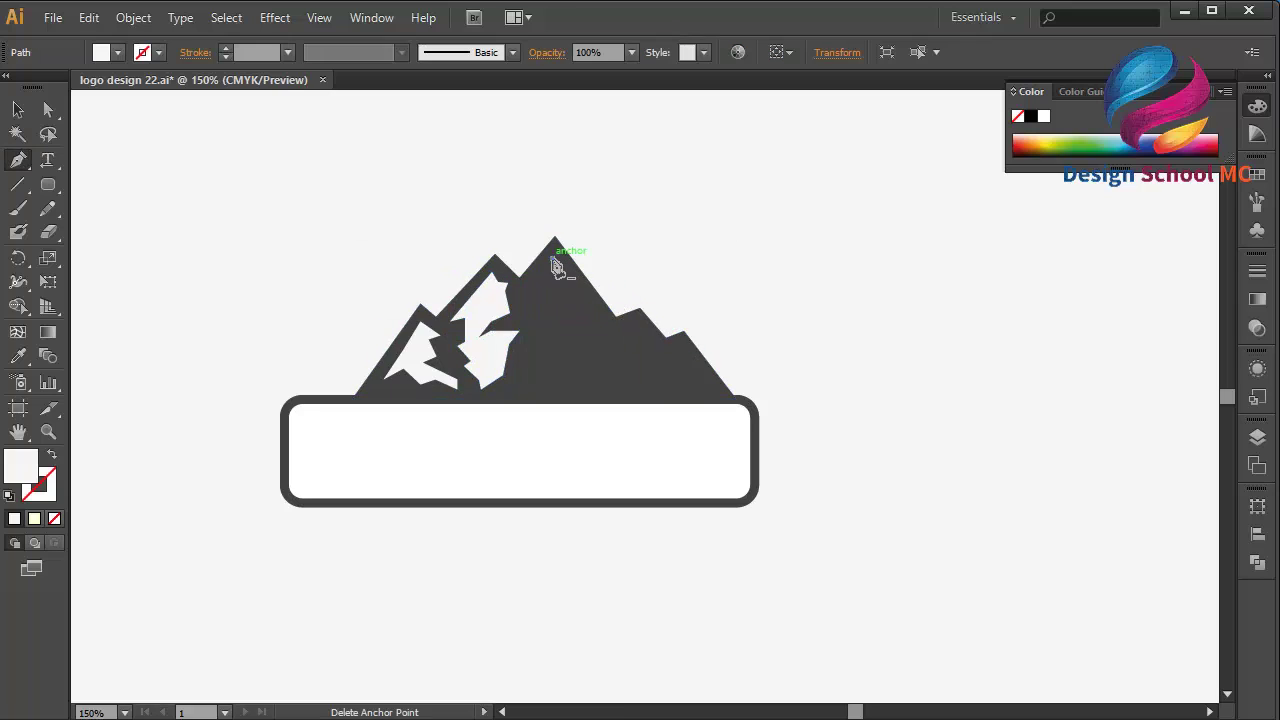
{"action": "left_click_drag", "start_coordinate": [531, 282], "coordinate": [548, 298]}
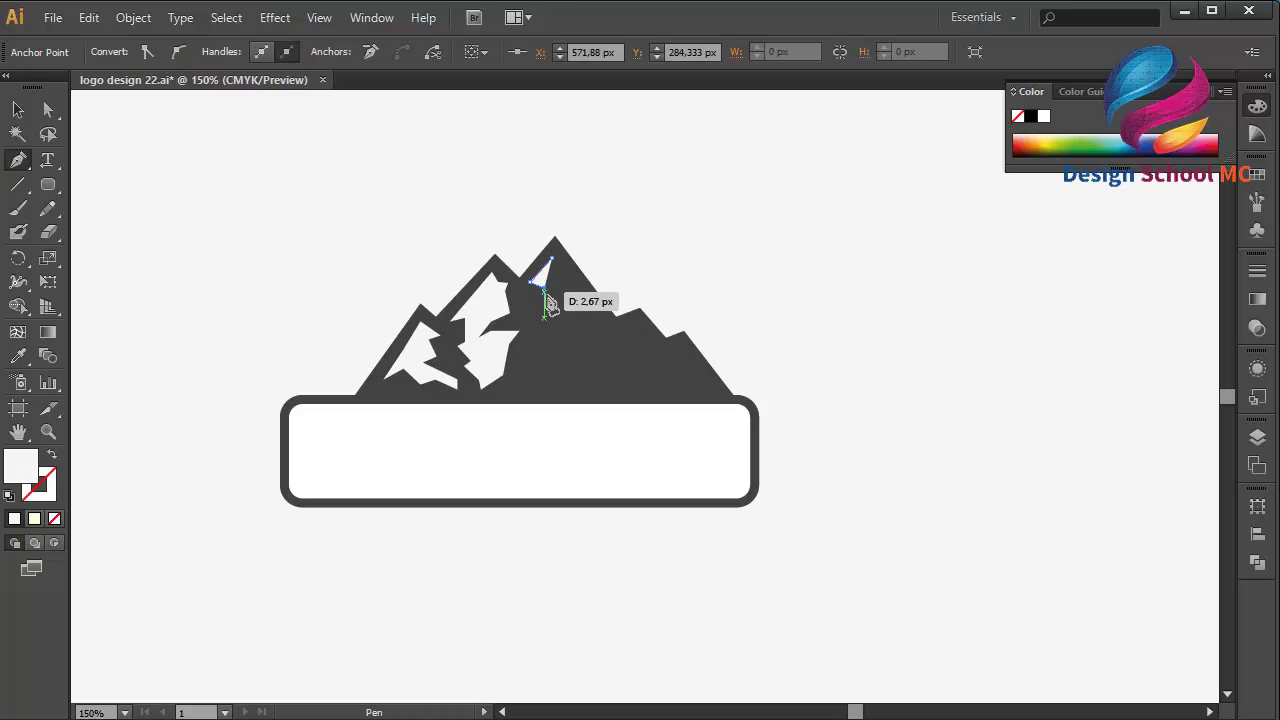
{"action": "left_click", "coordinate": [543, 288]}
{"action": "left_click", "coordinate": [530, 309]}
{"action": "left_click_drag", "start_coordinate": [536, 318], "coordinate": [540, 331]}
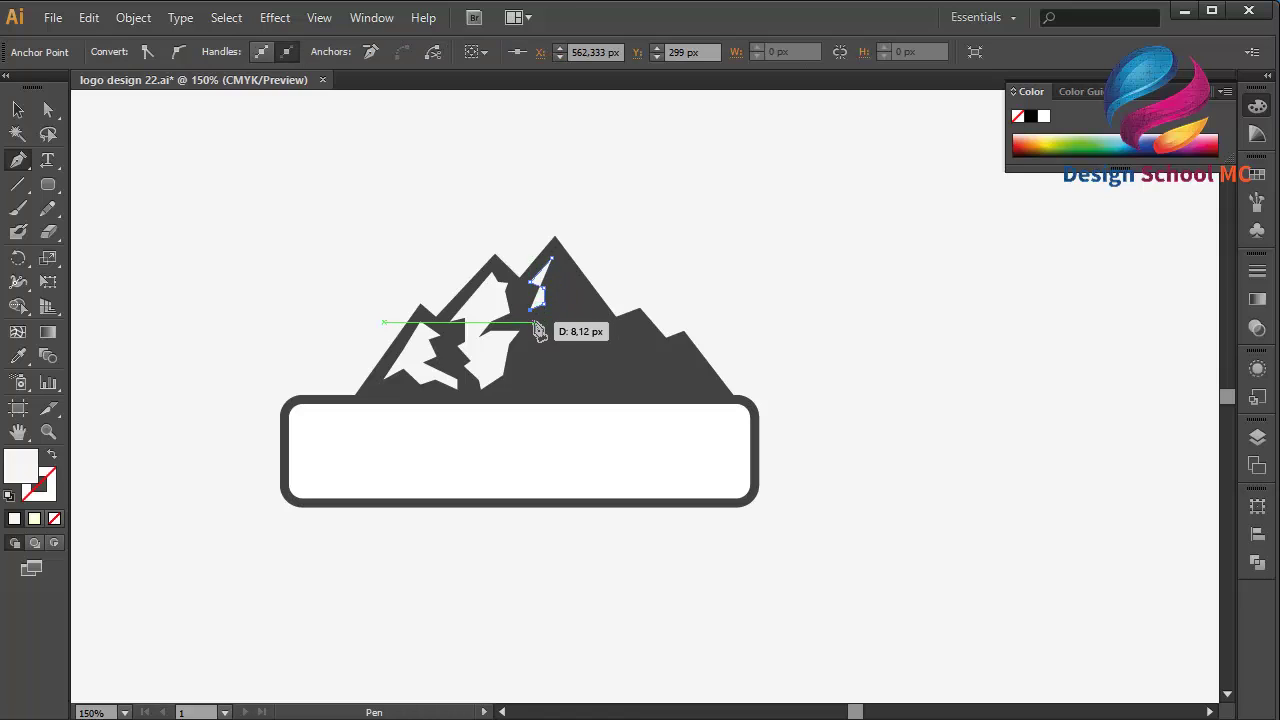
{"action": "left_click", "coordinate": [536, 331]}
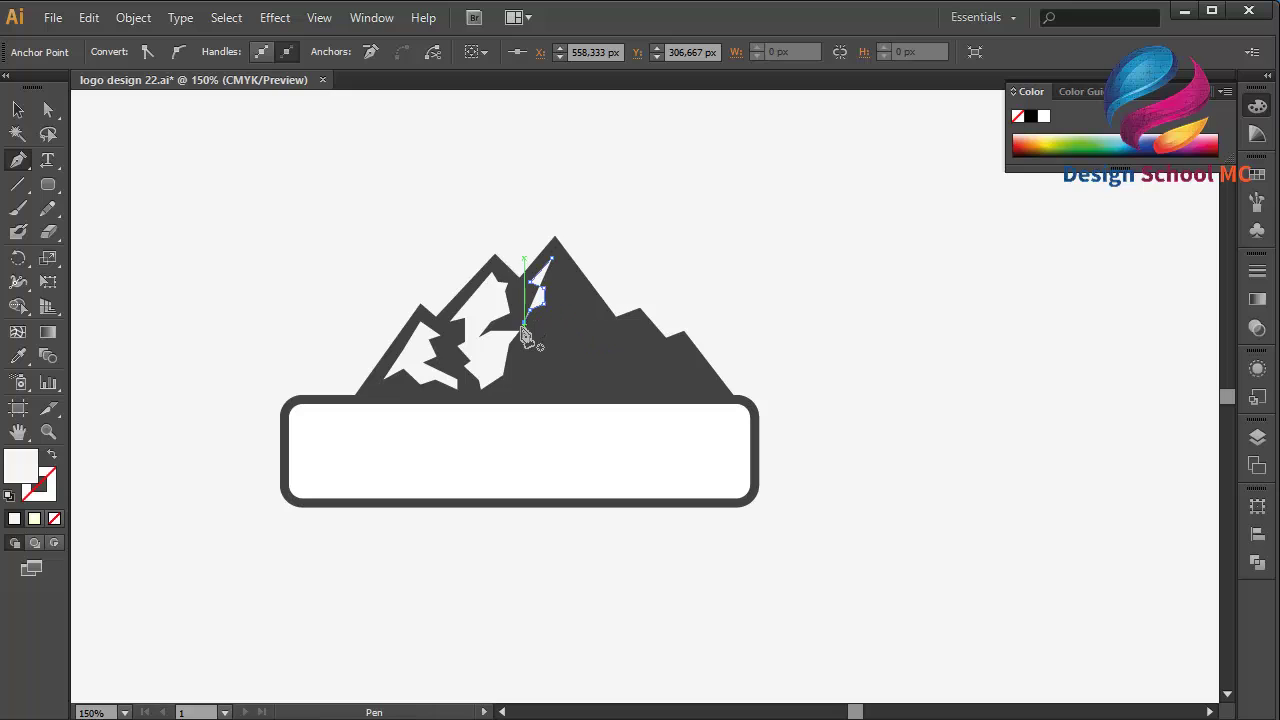
{"action": "mouse_move", "coordinate": [543, 318]}
{"action": "left_mouse_down"}
{"action": "mouse_move", "coordinate": [538, 362]}
{"action": "mouse_move", "coordinate": [571, 357]}
{"action": "left_mouse_up"}
Complete the tree's notched right edge back up to the peak and select the shapes
{"action": "left_click", "coordinate": [563, 356]}
{"action": "left_click", "coordinate": [580, 349]}
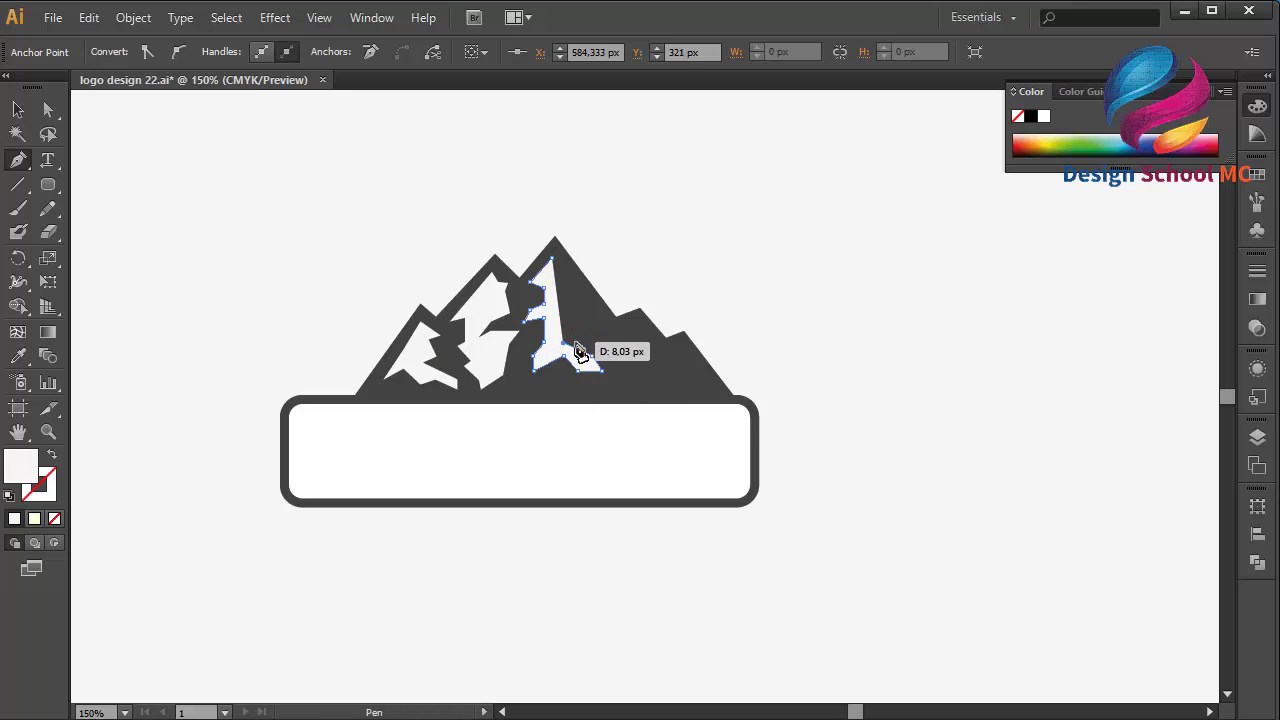
{"action": "left_click", "coordinate": [564, 342]}
{"action": "left_click", "coordinate": [565, 305]}
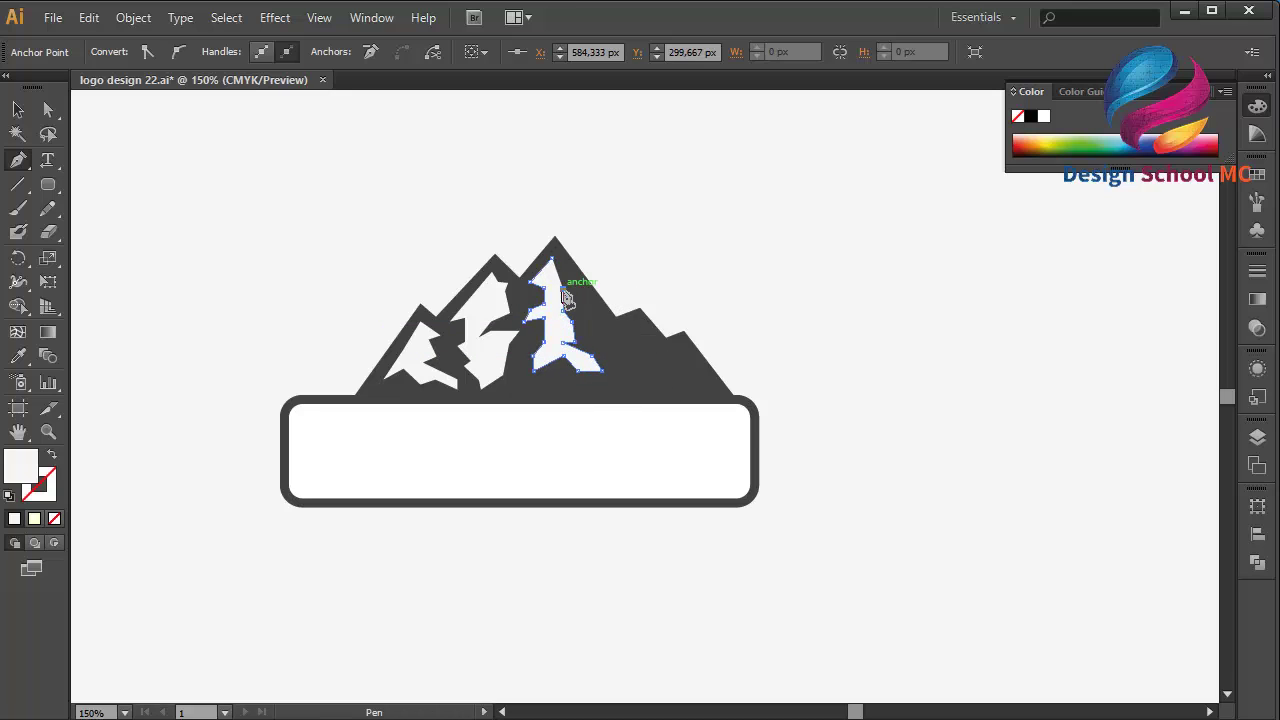
{"action": "left_click_drag", "start_coordinate": [572, 287], "coordinate": [571, 251]}
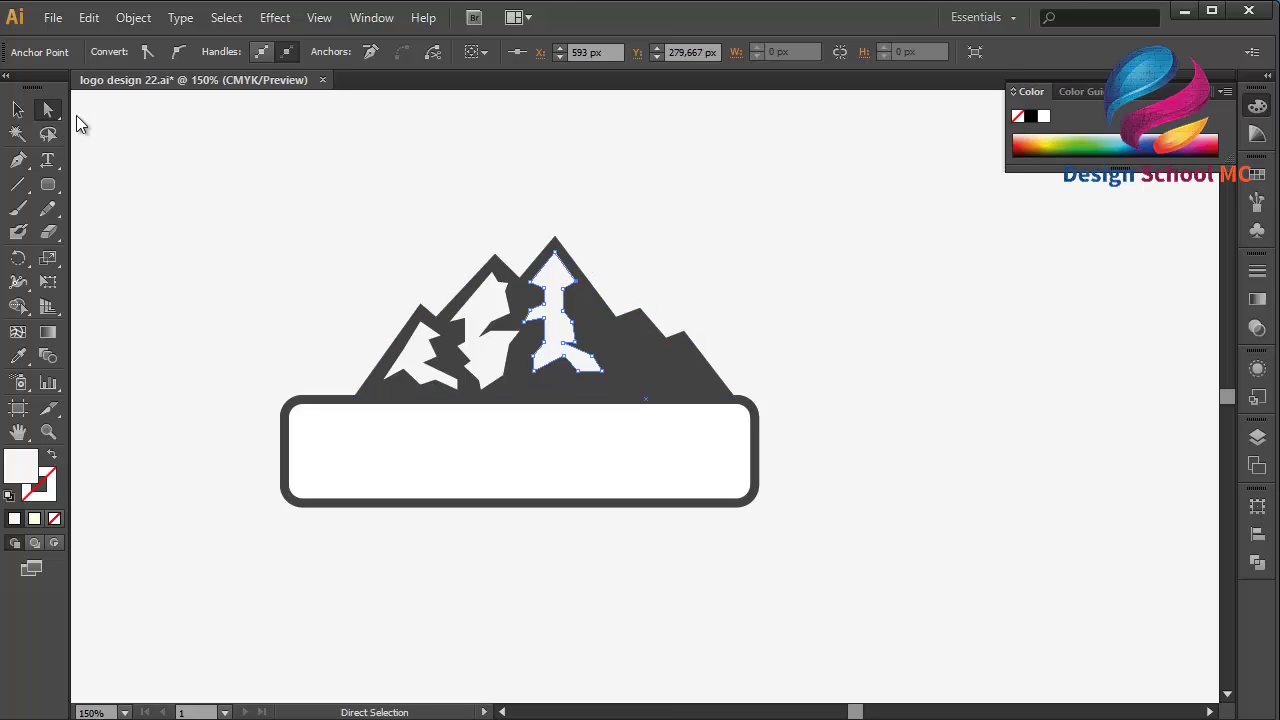
{"action": "left_click", "coordinate": [18, 109]}
{"action": "left_click", "coordinate": [280, 211]}
Select the tree highlight, zoom to 300%, and pull its left anchors outward and down
{"action": "left_click", "coordinate": [558, 376]}
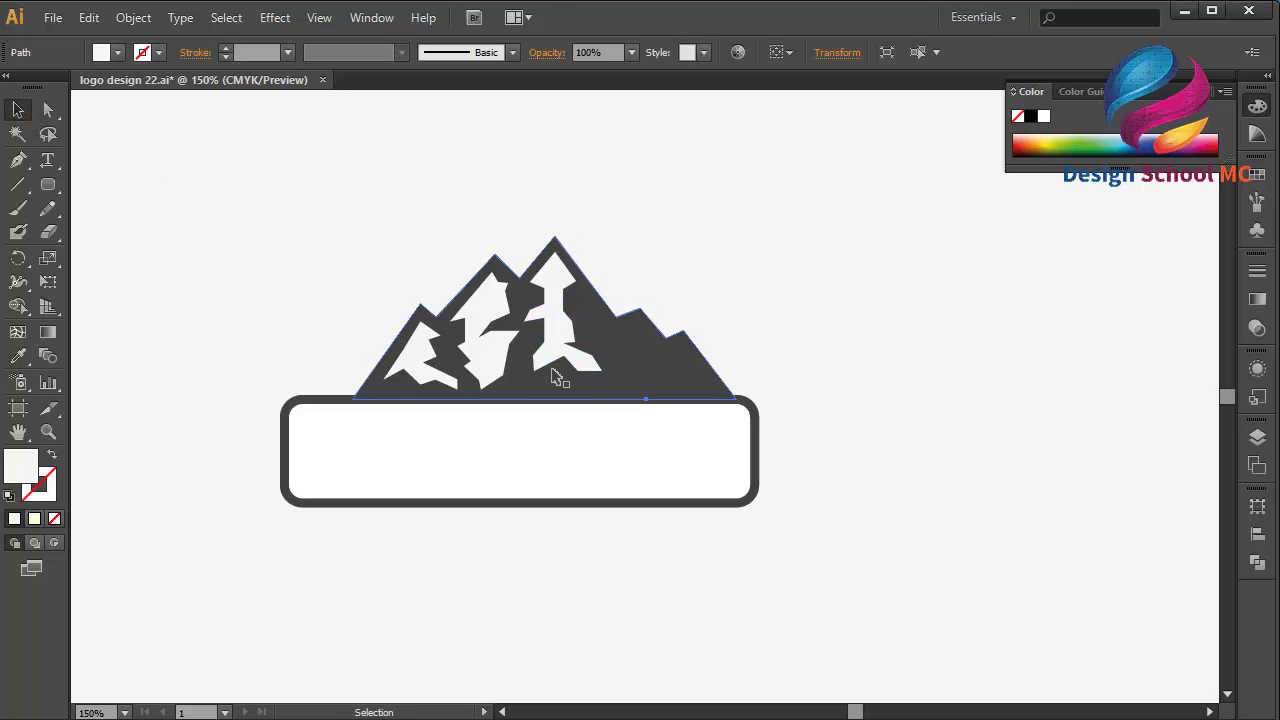
{"action": "left_click", "coordinate": [556, 360]}
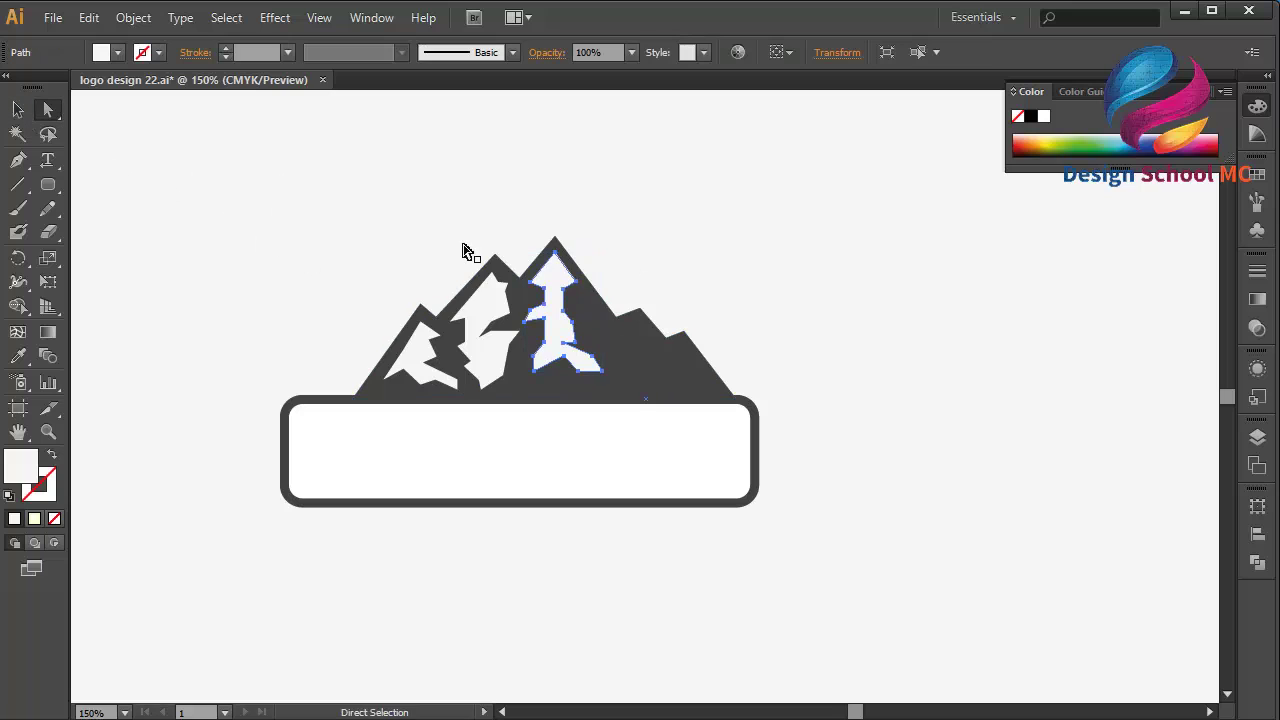
{"action": "key", "text": "ctrl+plus"}
{"action": "key", "text": "ctrl+plus"}
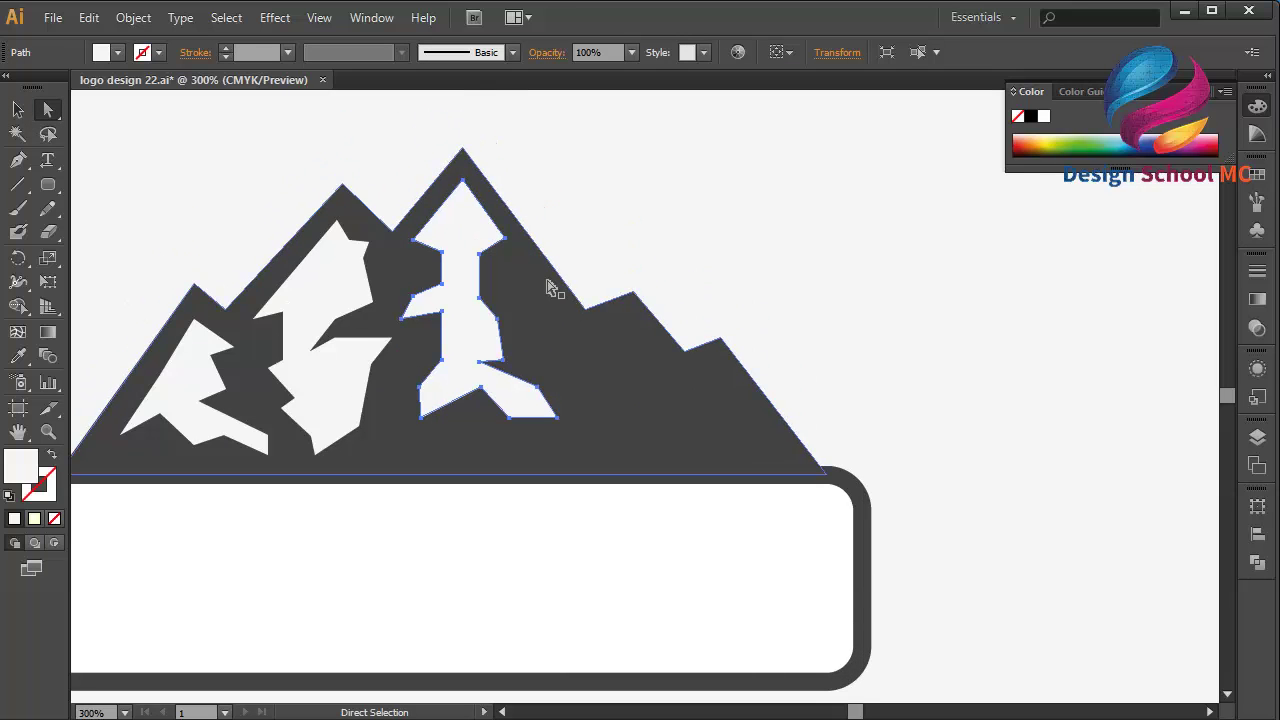
{"action": "mouse_move", "coordinate": [441, 254]}
{"action": "left_mouse_down"}
{"action": "mouse_move", "coordinate": [392, 264]}
{"action": "mouse_move", "coordinate": [426, 256]}
{"action": "left_mouse_up"}
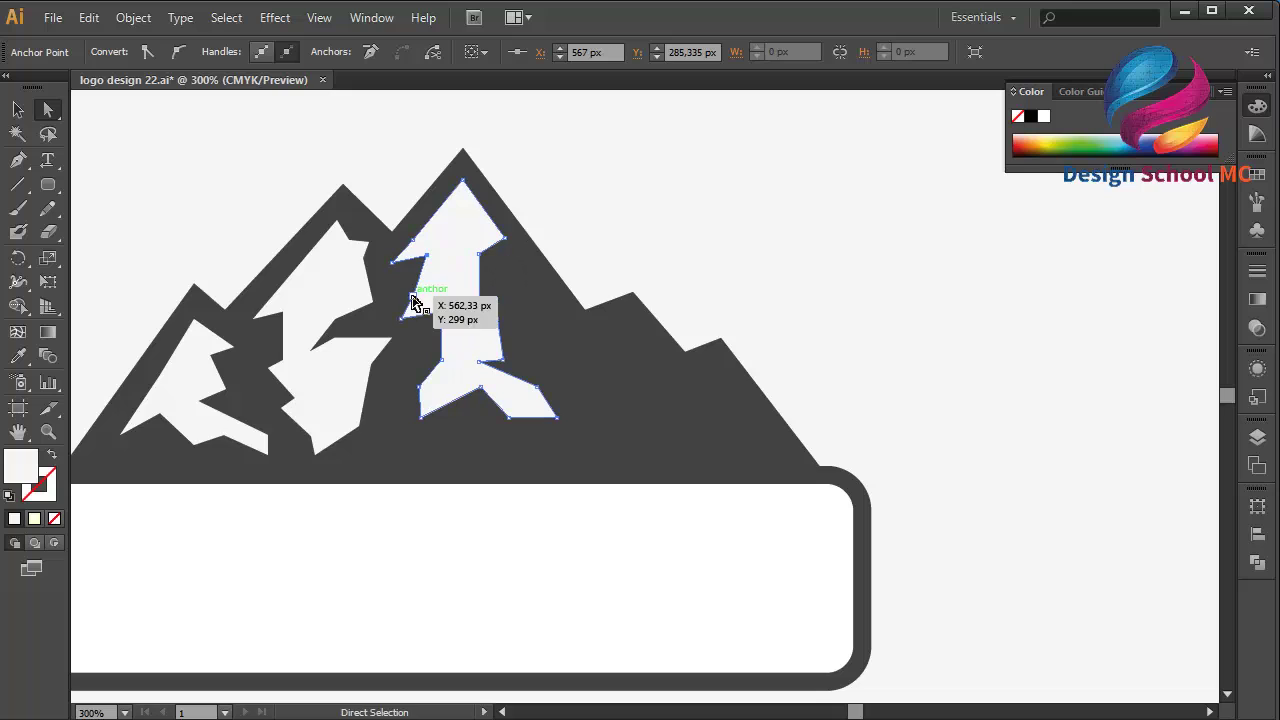
{"action": "mouse_move", "coordinate": [416, 303]}
{"action": "left_mouse_down"}
{"action": "mouse_move", "coordinate": [421, 288]}
{"action": "mouse_move", "coordinate": [411, 323]}
{"action": "mouse_move", "coordinate": [436, 326]}
{"action": "left_mouse_up"}
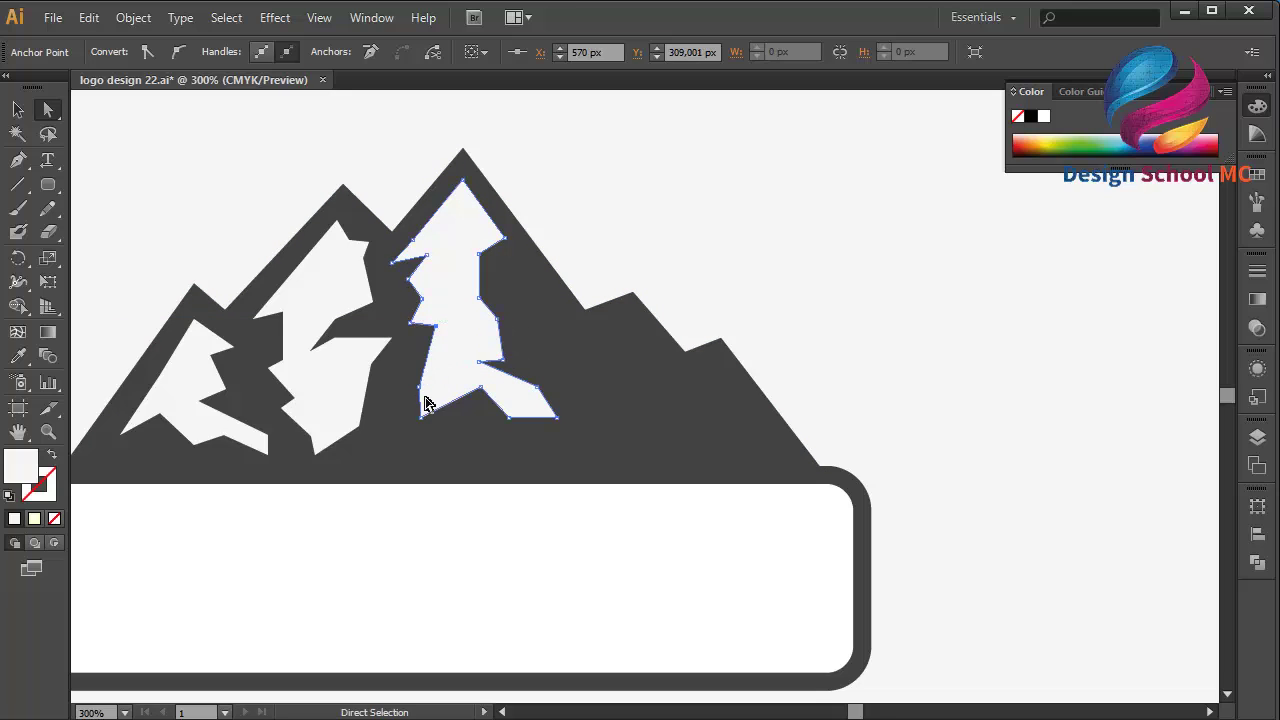
{"action": "left_click_drag", "start_coordinate": [421, 395], "coordinate": [403, 373]}
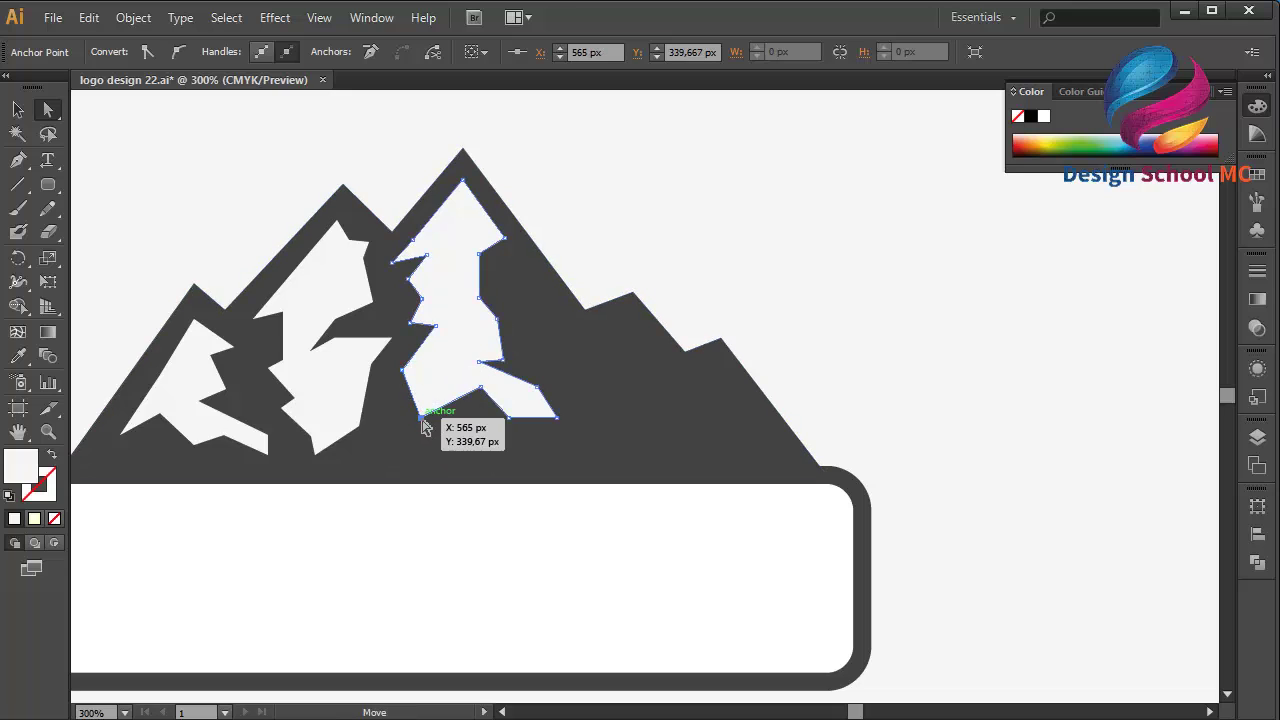
{"action": "left_click_drag", "start_coordinate": [421, 419], "coordinate": [388, 445]}
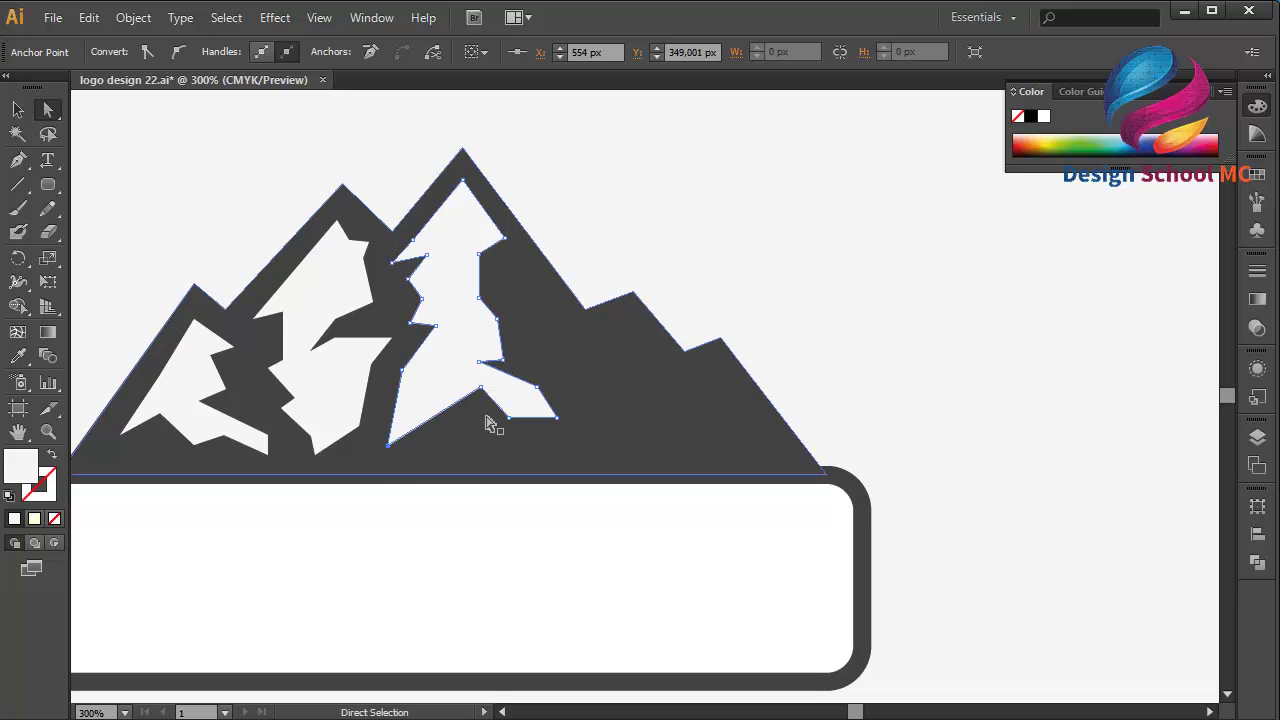
Stretch the highlight's lower points further down and deepen its right-side notches
{"action": "left_click_drag", "start_coordinate": [482, 390], "coordinate": [443, 403]}
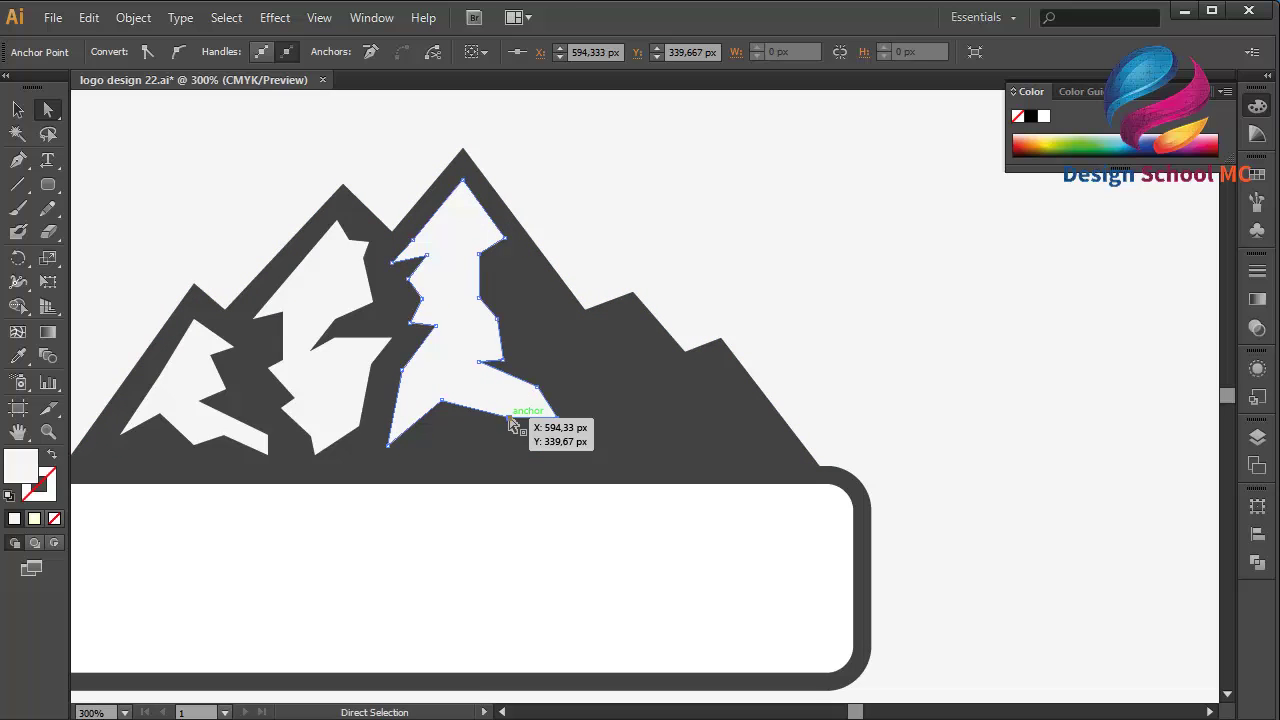
{"action": "left_click_drag", "start_coordinate": [512, 423], "coordinate": [510, 467]}
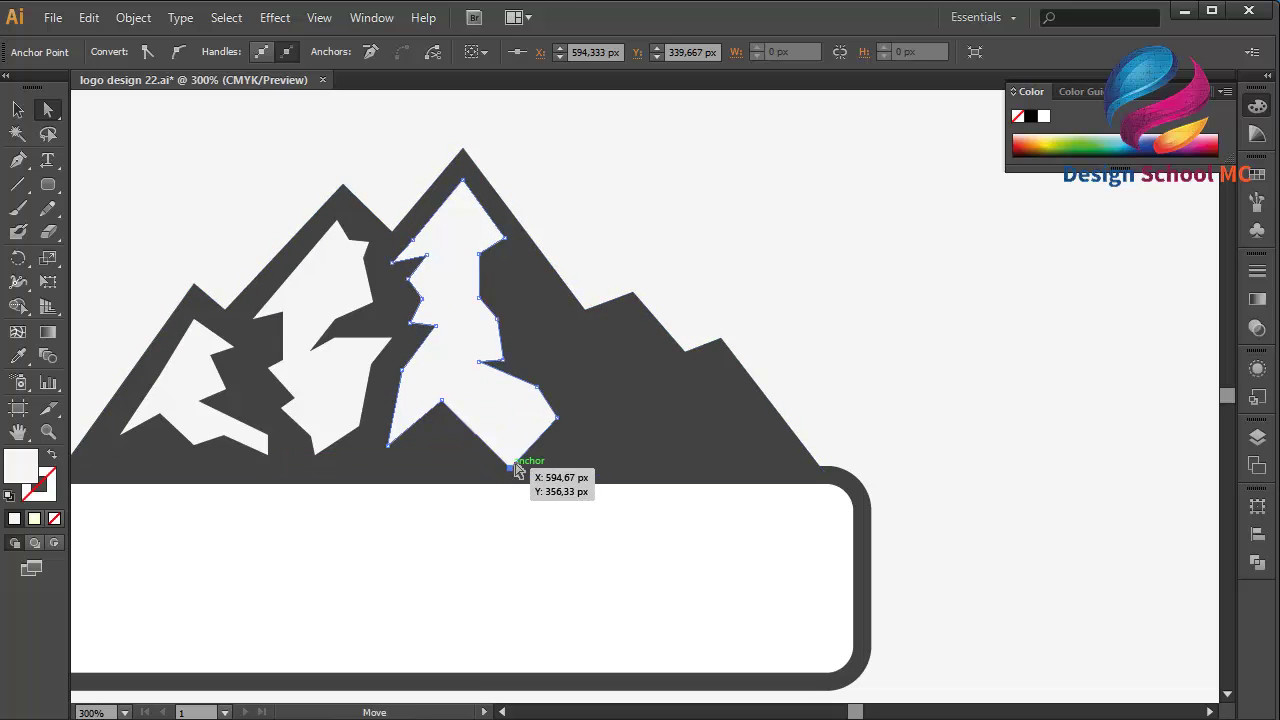
{"action": "left_click_drag", "start_coordinate": [553, 424], "coordinate": [559, 443]}
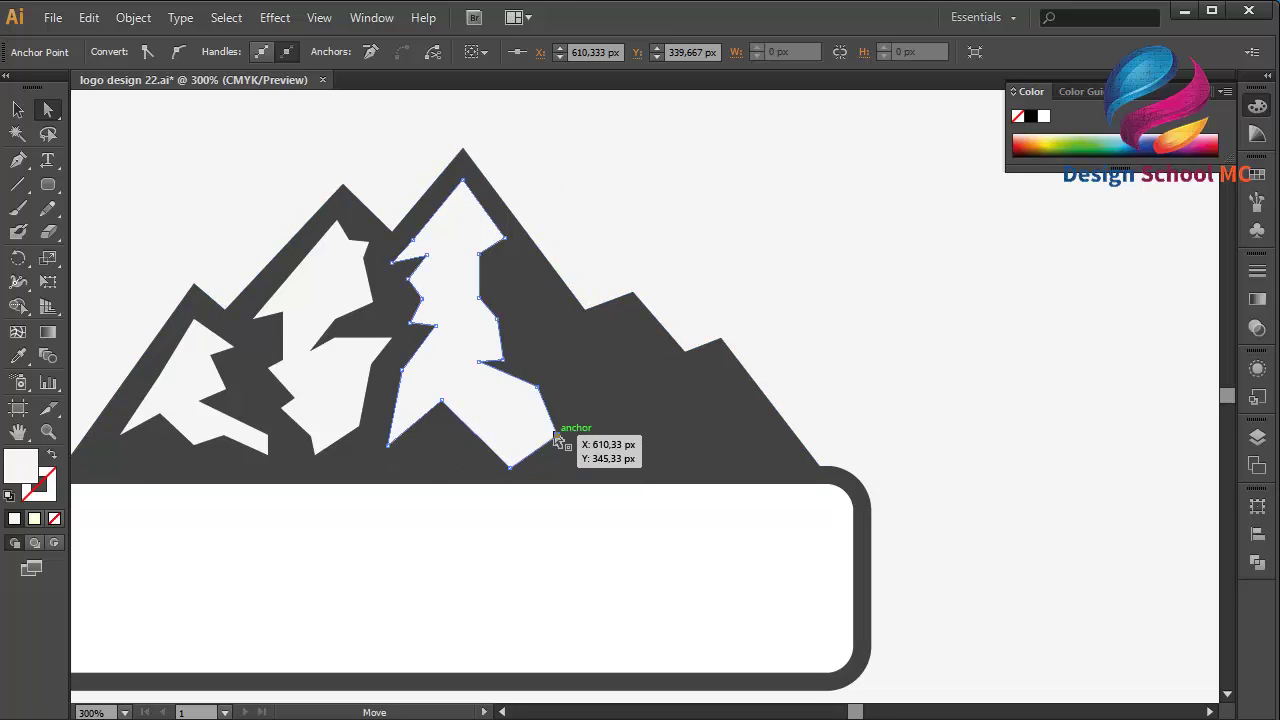
{"action": "left_click", "coordinate": [480, 367]}
{"action": "mouse_move", "coordinate": [480, 367]}
{"action": "left_mouse_down"}
{"action": "mouse_move", "coordinate": [481, 380]}
{"action": "mouse_move", "coordinate": [531, 355]}
{"action": "left_mouse_up"}
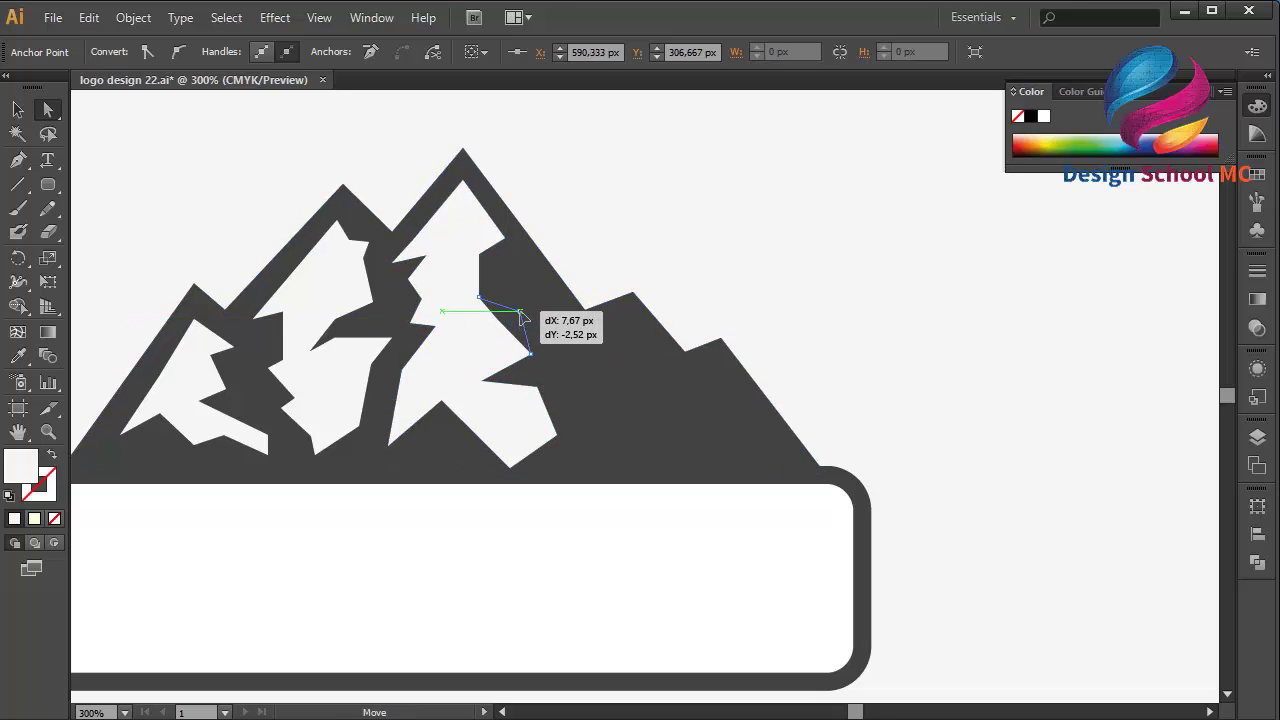
{"action": "mouse_move", "coordinate": [500, 328]}
{"action": "left_mouse_down"}
{"action": "mouse_move", "coordinate": [481, 304]}
{"action": "mouse_move", "coordinate": [521, 309]}
{"action": "left_mouse_up"}
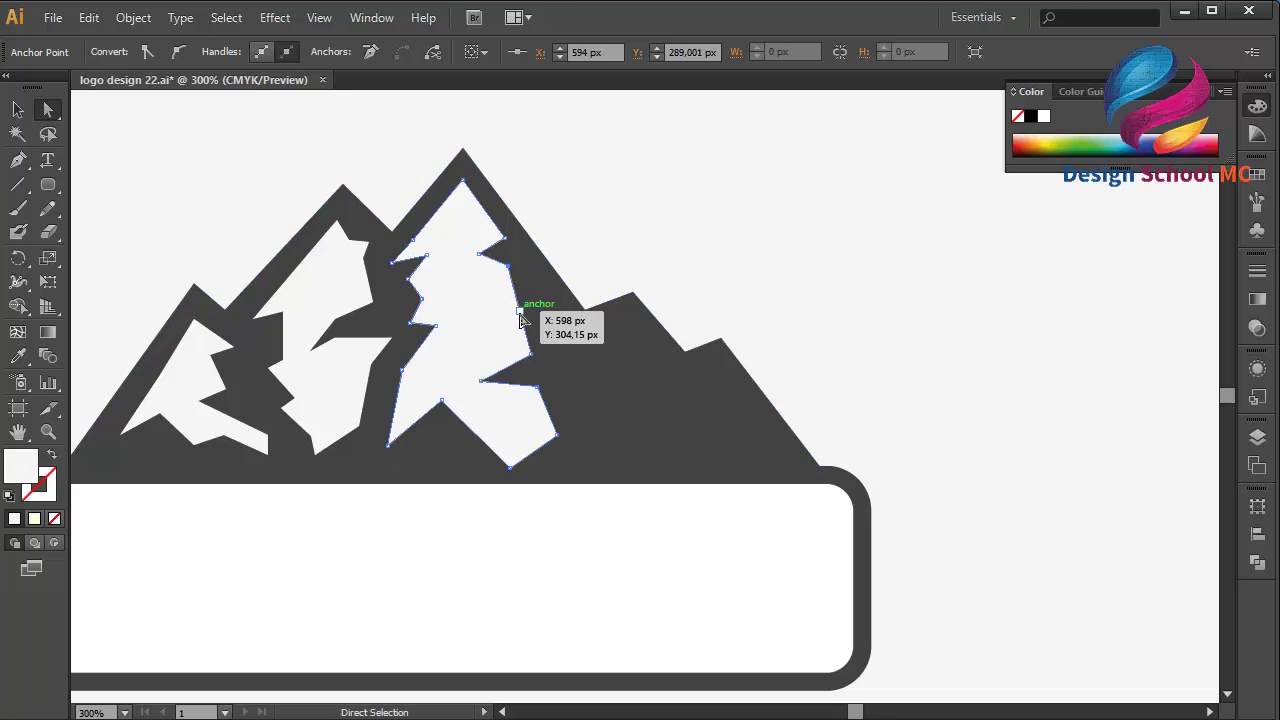
{"action": "left_click_drag", "start_coordinate": [520, 320], "coordinate": [486, 316]}
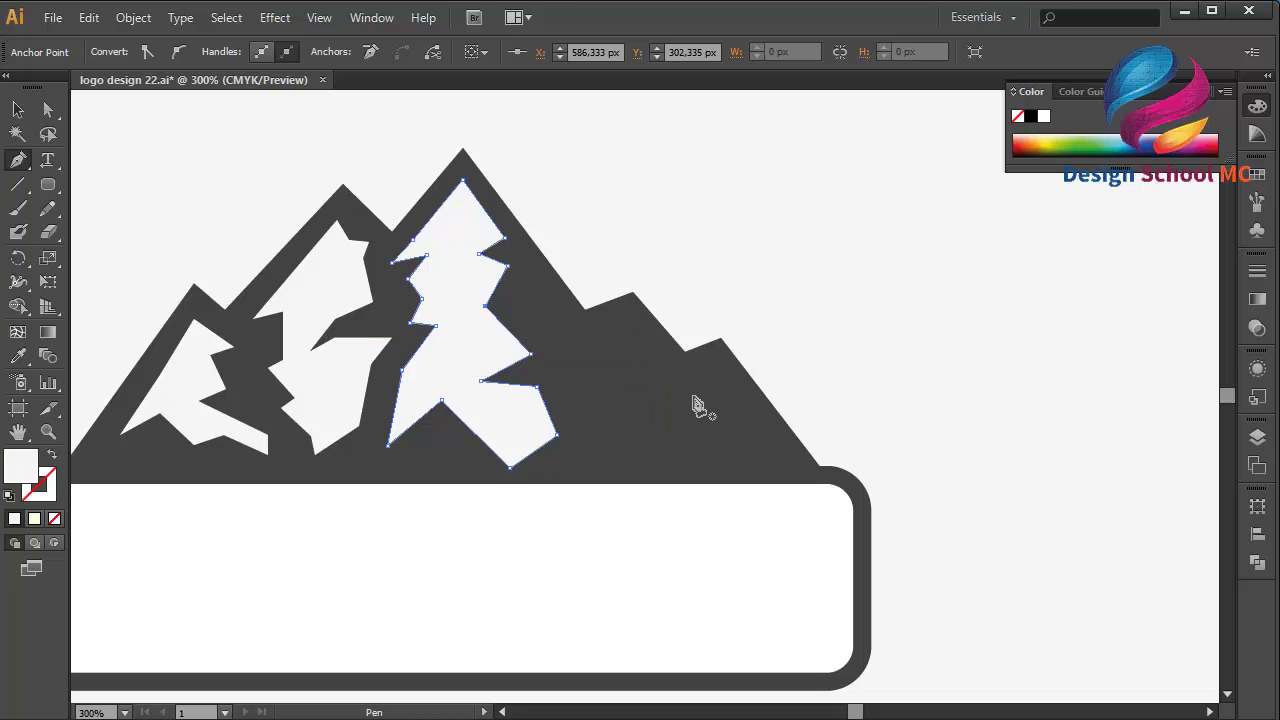
Start a jagged white snow shape on the right peak, running its left edge downward
{"action": "left_click", "coordinate": [629, 312]}
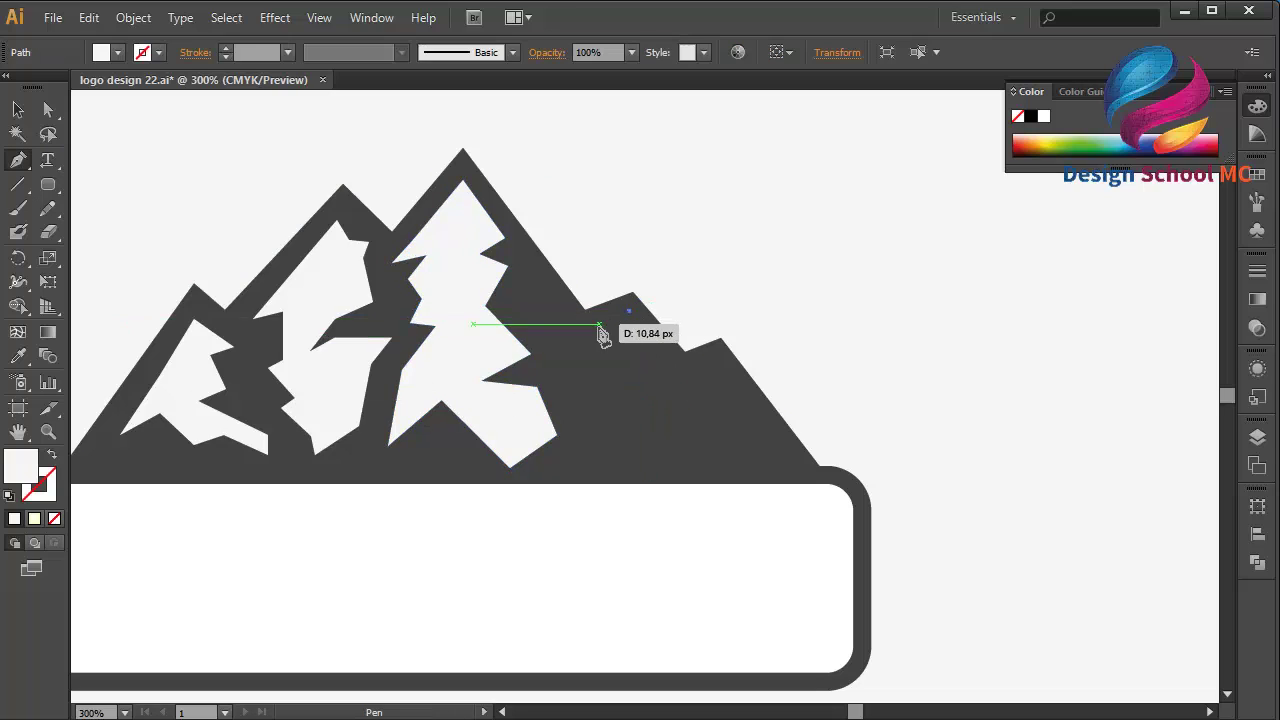
{"action": "left_click", "coordinate": [596, 327]}
{"action": "left_click", "coordinate": [614, 338]}
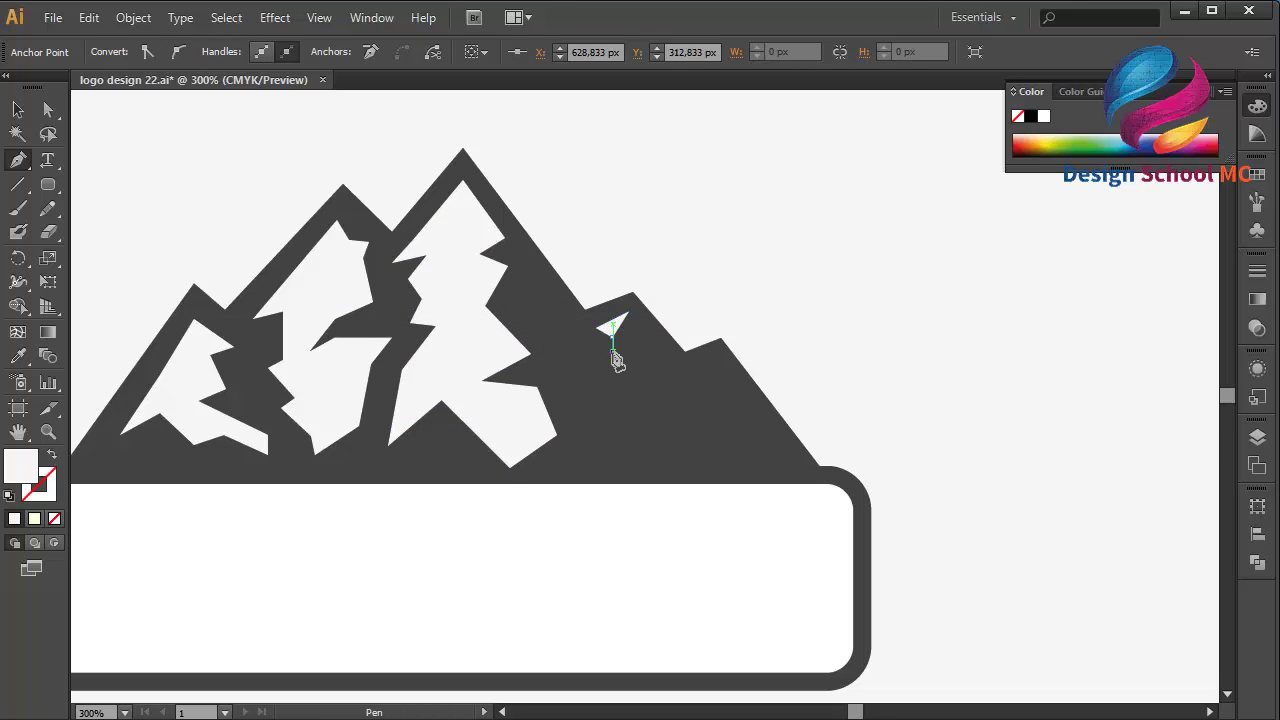
{"action": "left_click", "coordinate": [596, 368]}
{"action": "left_click", "coordinate": [616, 377]}
{"action": "left_click", "coordinate": [623, 398]}
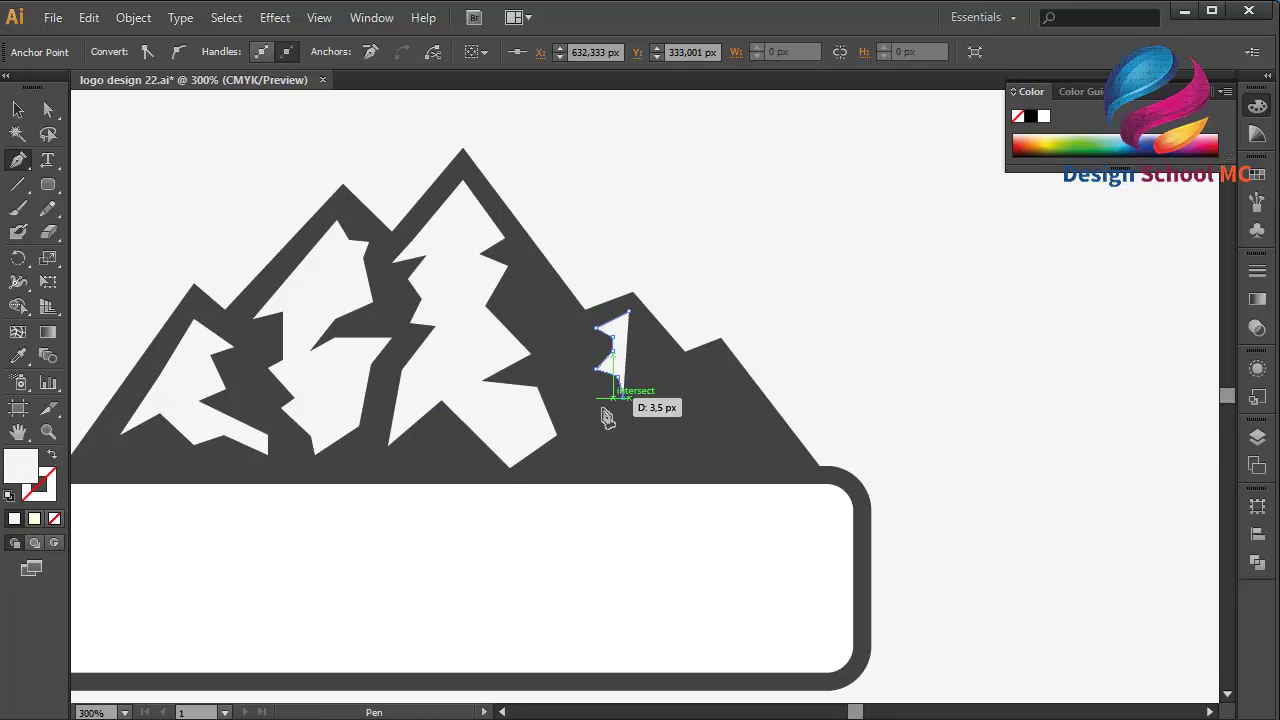
{"action": "left_click", "coordinate": [603, 411]}
{"action": "left_click", "coordinate": [596, 441]}
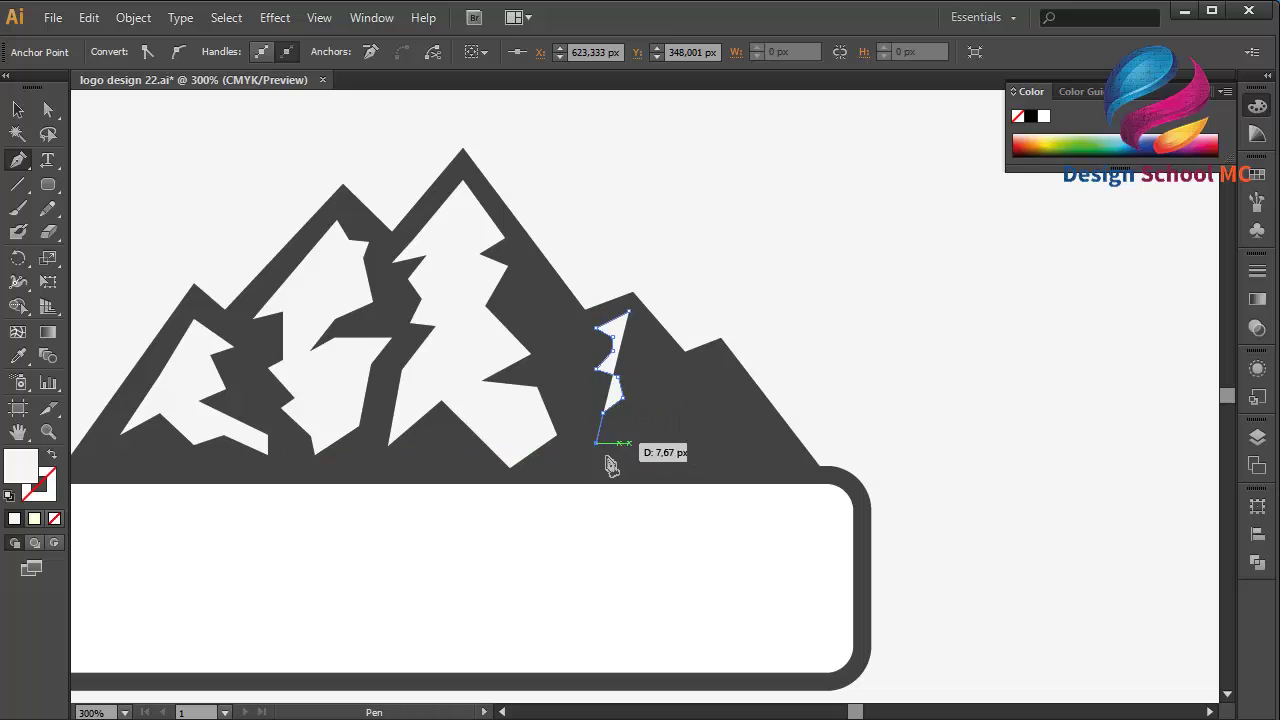
Lay out the snow shape's notched bottom and right edge, closing it at the top
{"action": "left_click", "coordinate": [580, 463]}
{"action": "left_click", "coordinate": [611, 456]}
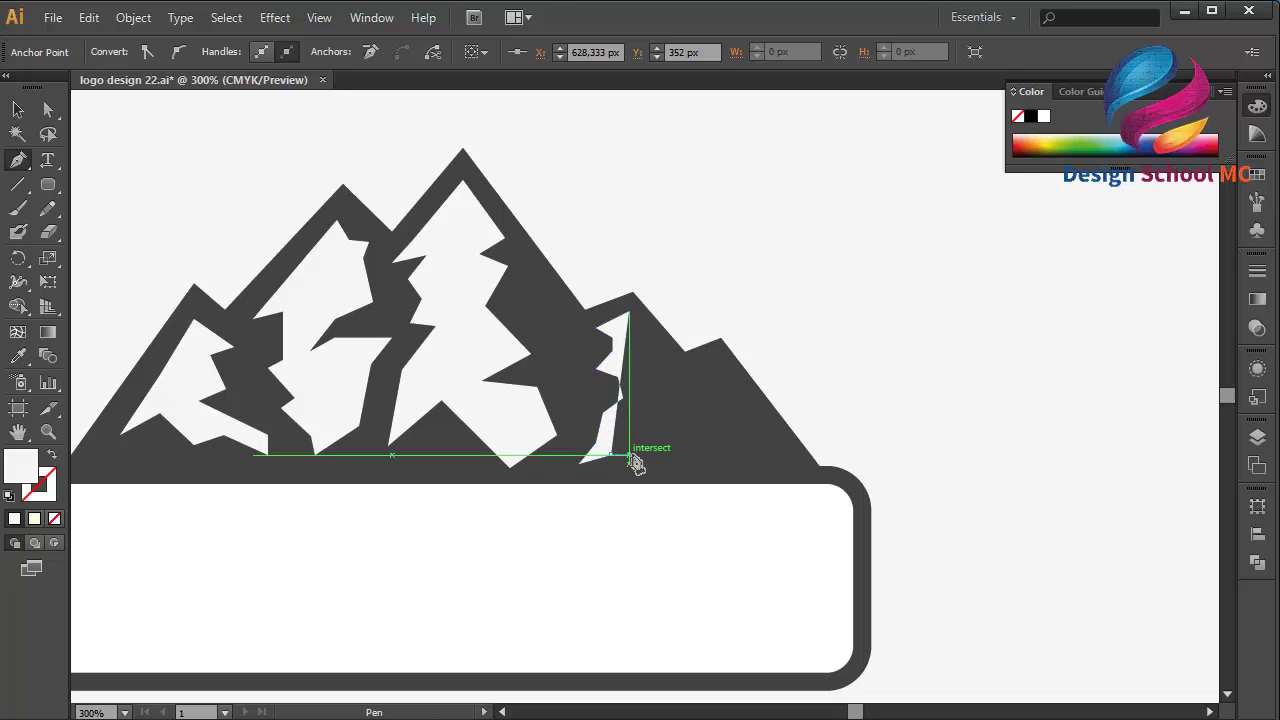
{"action": "left_click", "coordinate": [628, 455]}
{"action": "left_click", "coordinate": [637, 437]}
{"action": "left_click", "coordinate": [646, 445]}
{"action": "left_click", "coordinate": [661, 443]}
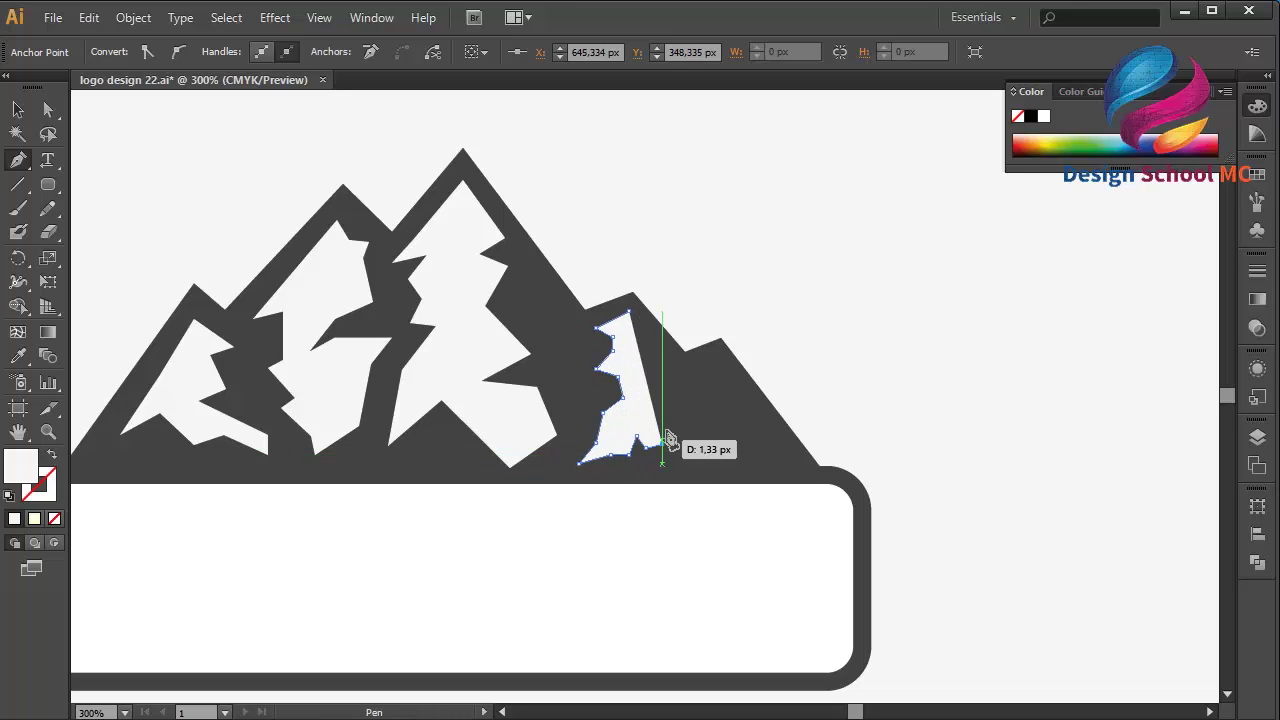
{"action": "left_click", "coordinate": [679, 417]}
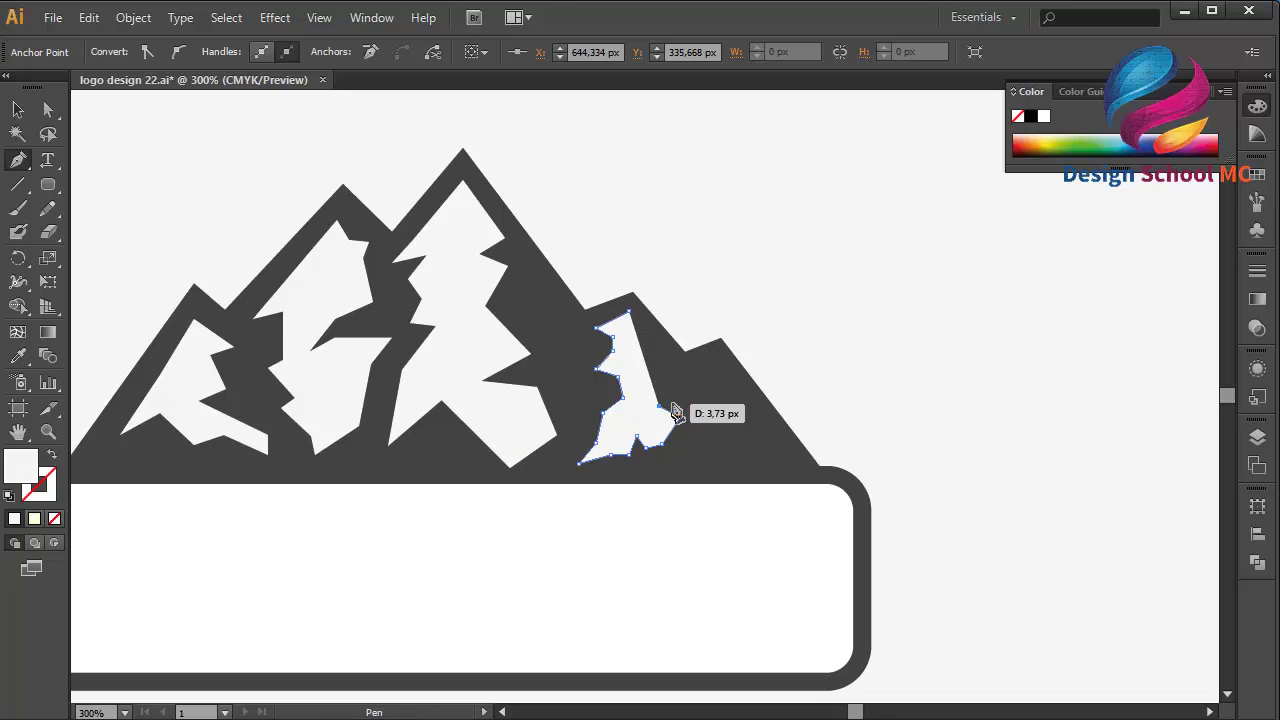
{"action": "left_click", "coordinate": [659, 405]}
{"action": "left_click", "coordinate": [651, 374]}
{"action": "left_click", "coordinate": [667, 363]}
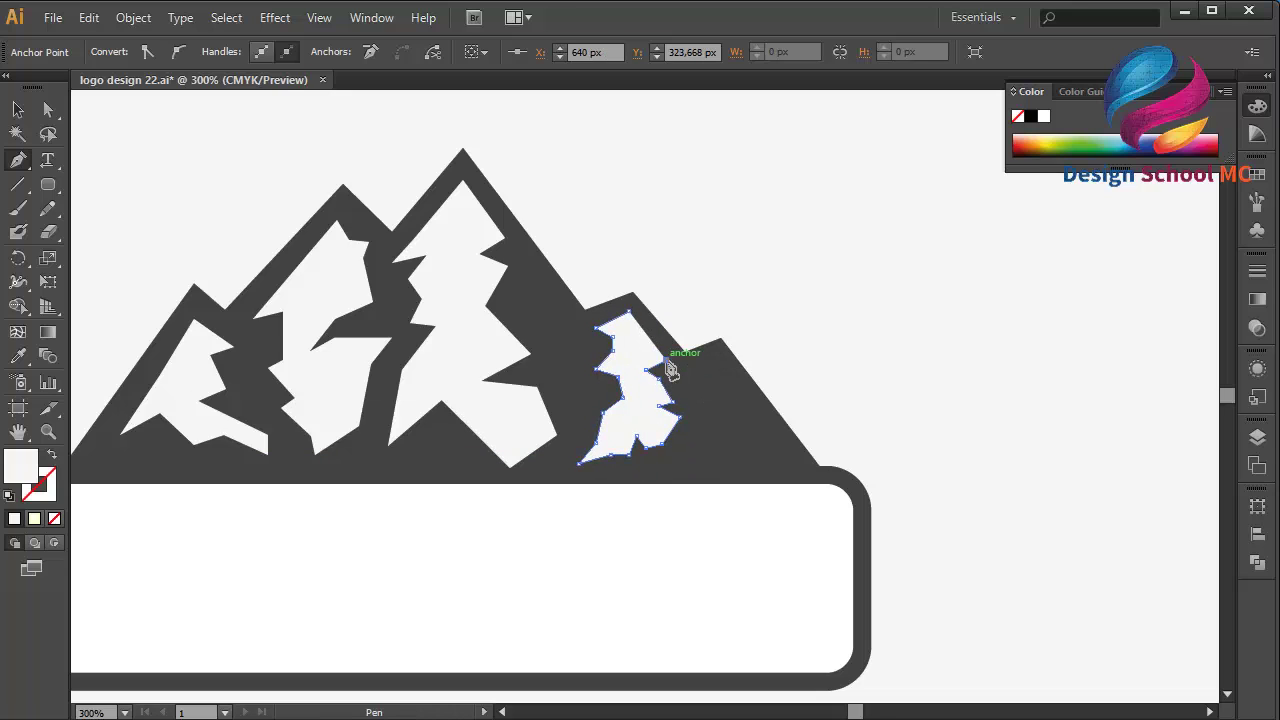
{"action": "key", "text": "ctrl+shift+a"}
{"action": "left_click", "coordinate": [655, 340]}
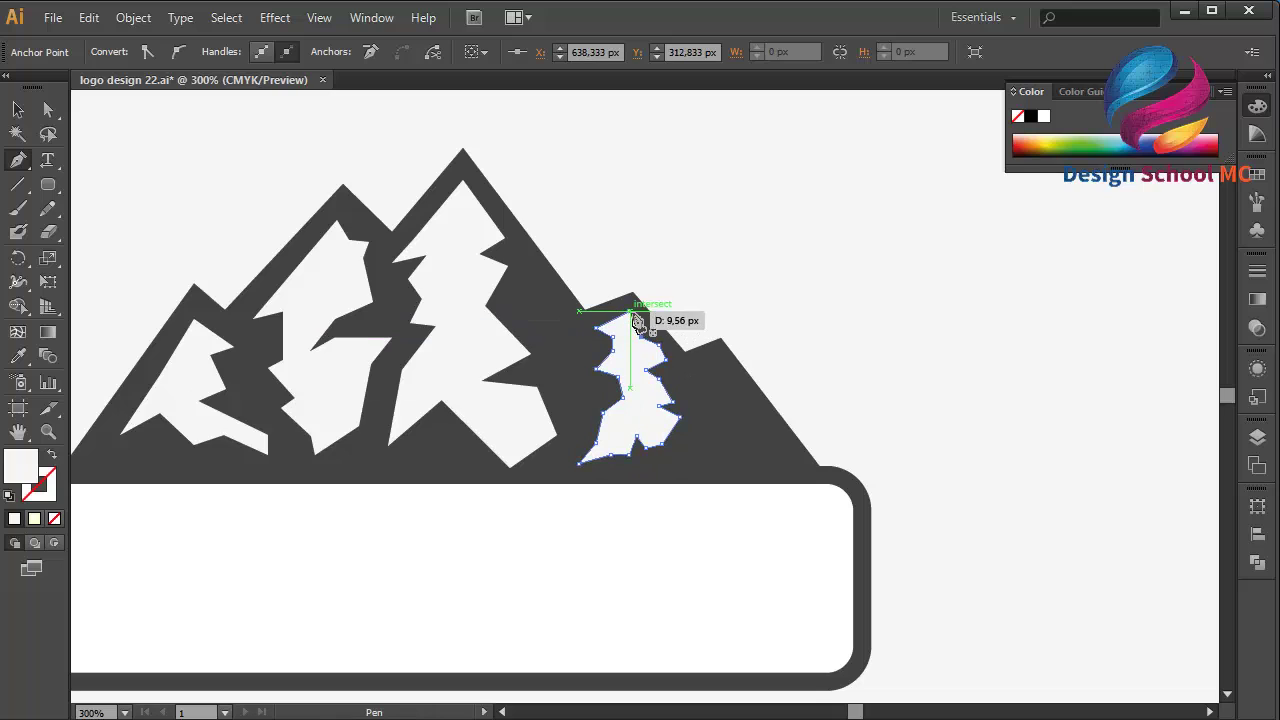
{"action": "left_click", "coordinate": [631, 318]}
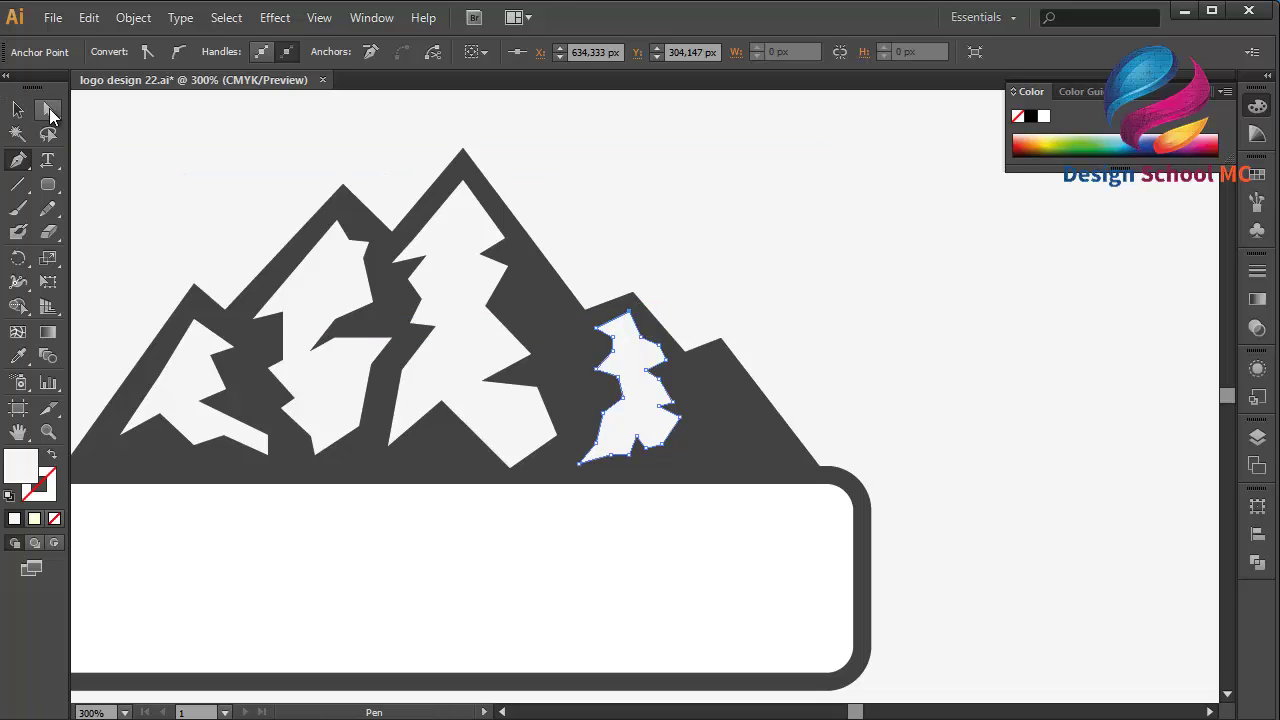
Adjust the new snow shape's edge points with Direct Selection
{"action": "left_click", "coordinate": [50, 112]}
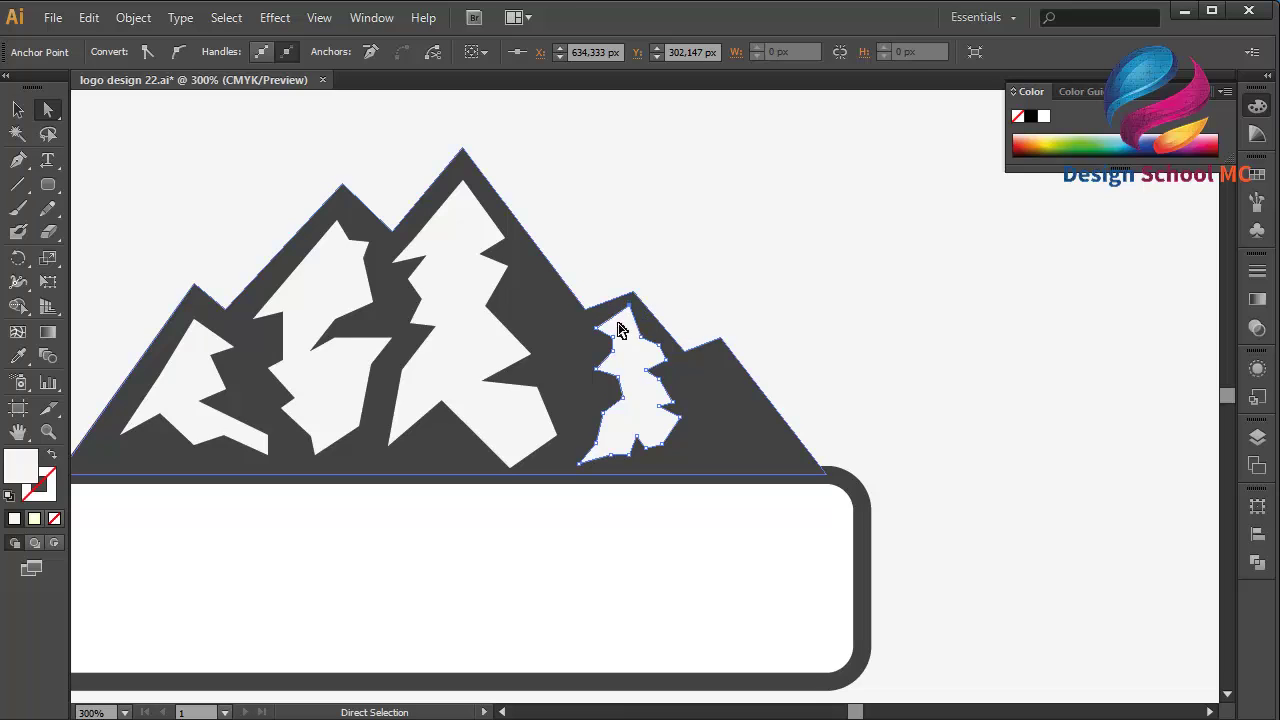
{"action": "left_click", "coordinate": [598, 330]}
{"action": "mouse_move", "coordinate": [656, 336]}
{"action": "left_mouse_down"}
{"action": "mouse_move", "coordinate": [634, 344]}
{"action": "mouse_move", "coordinate": [673, 372]}
{"action": "mouse_move", "coordinate": [658, 360]}
{"action": "left_mouse_up"}
{"action": "left_click", "coordinate": [810, 312]}
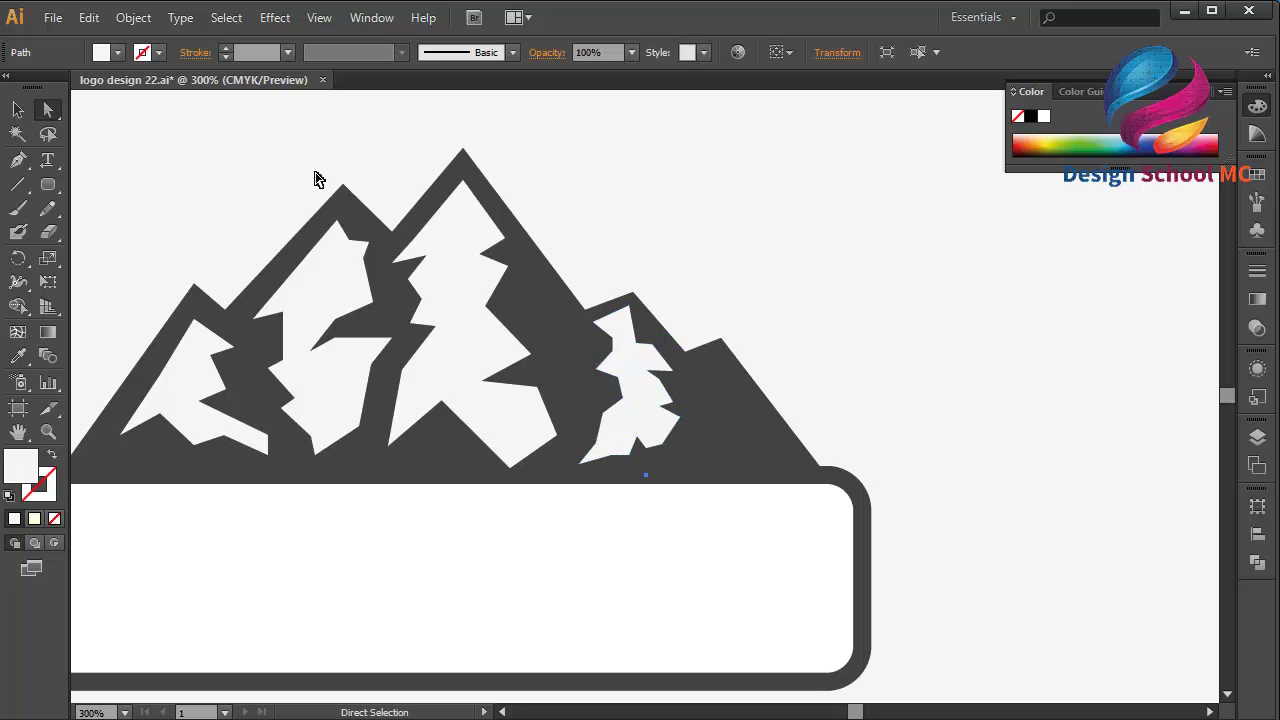
Select the left peak's snow cap, then the dark mountain shape, zooming out and back in to check the logo
{"action": "left_click", "coordinate": [18, 109]}
{"action": "left_click", "coordinate": [309, 292]}
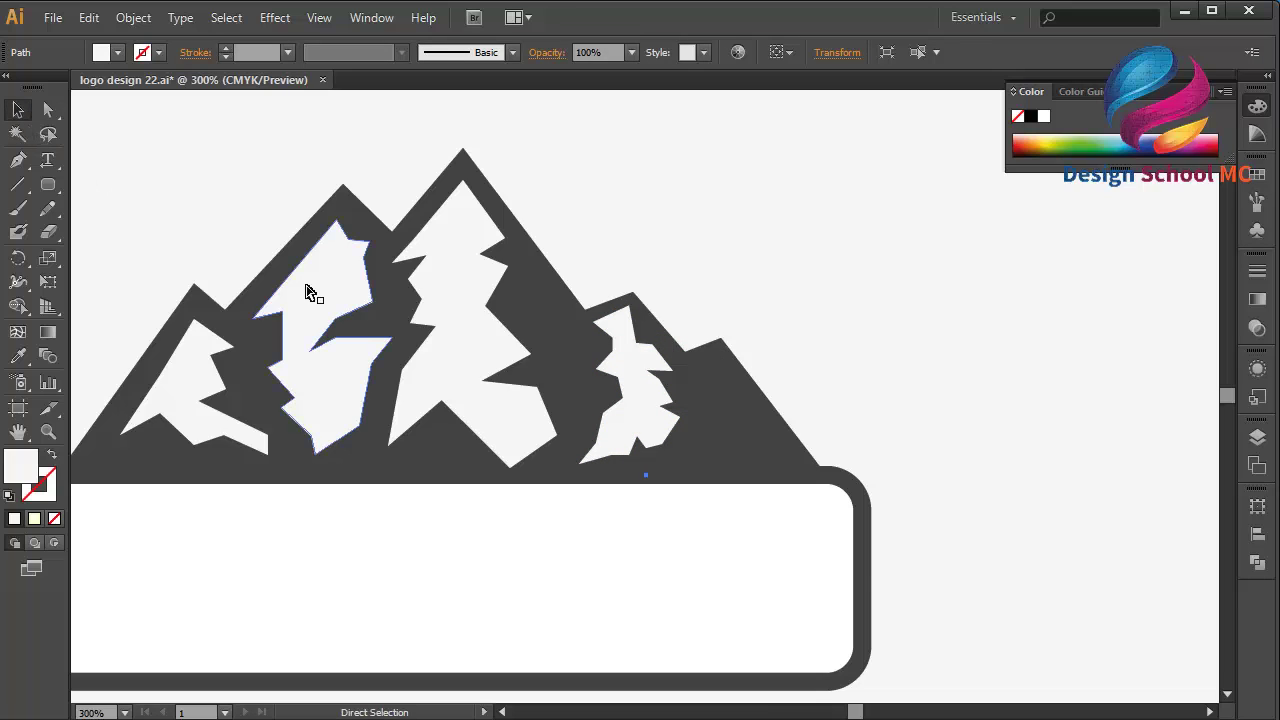
{"action": "key", "text": "ctrl+minus"}
{"action": "key", "text": "ctrl+minus"}
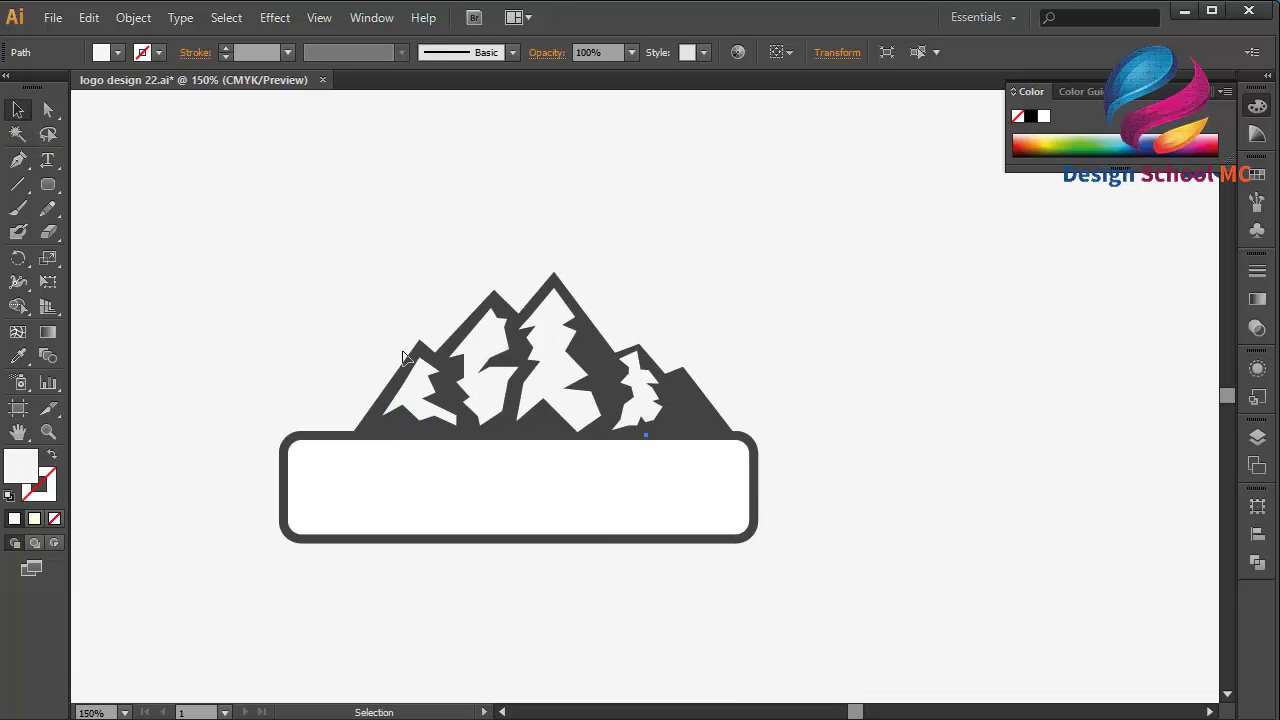
{"action": "key", "text": "ctrl+plus"}
{"action": "key", "text": "ctrl+plus"}
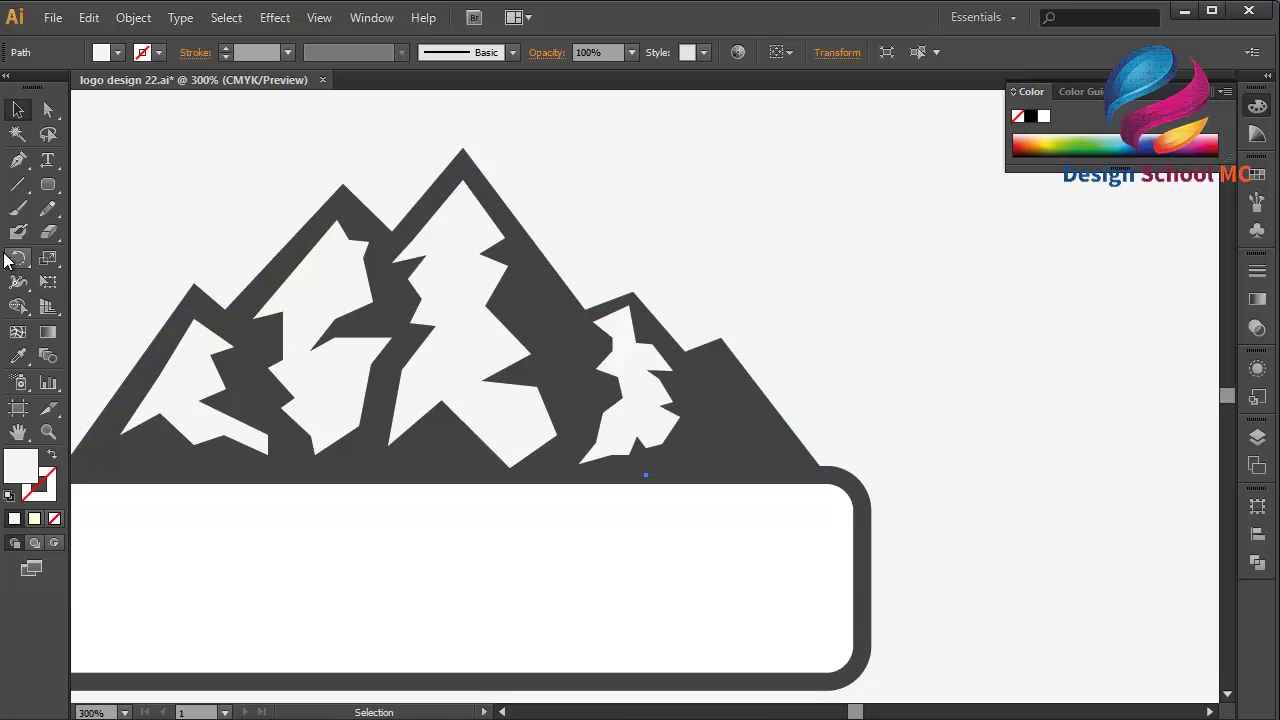
{"action": "left_click", "coordinate": [305, 477]}
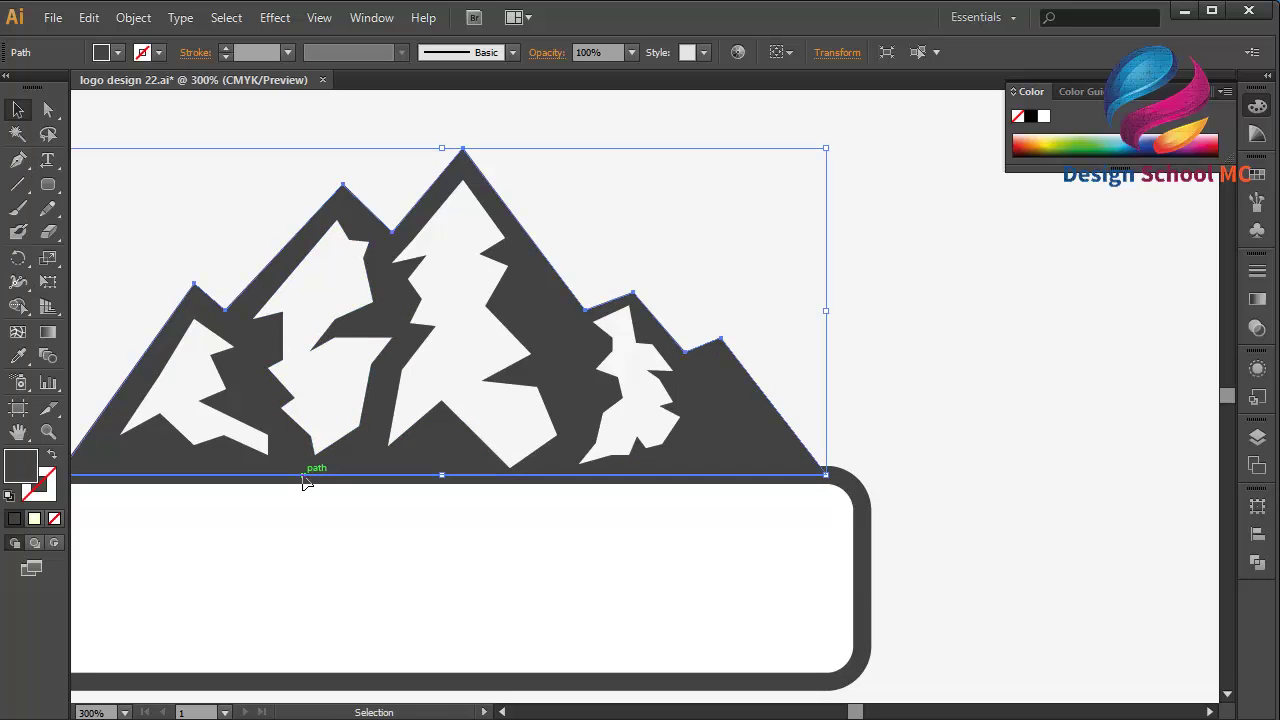
Draw a closed dark shape over the leftmost peak's snow cap with the Pen tool
{"action": "left_click", "coordinate": [19, 159]}
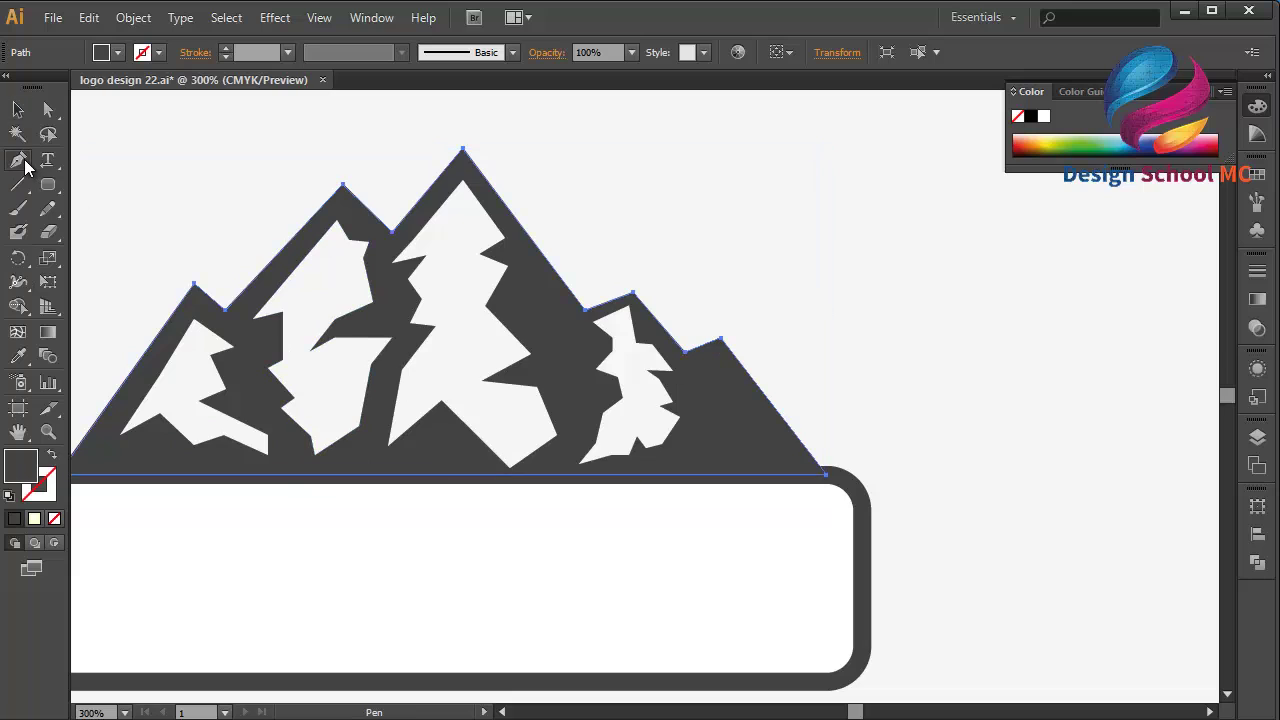
{"action": "mouse_move", "coordinate": [197, 360]}
{"action": "left_mouse_down"}
{"action": "mouse_move", "coordinate": [129, 407]}
{"action": "mouse_move", "coordinate": [196, 385]}
{"action": "mouse_move", "coordinate": [199, 352]}
{"action": "left_mouse_up"}
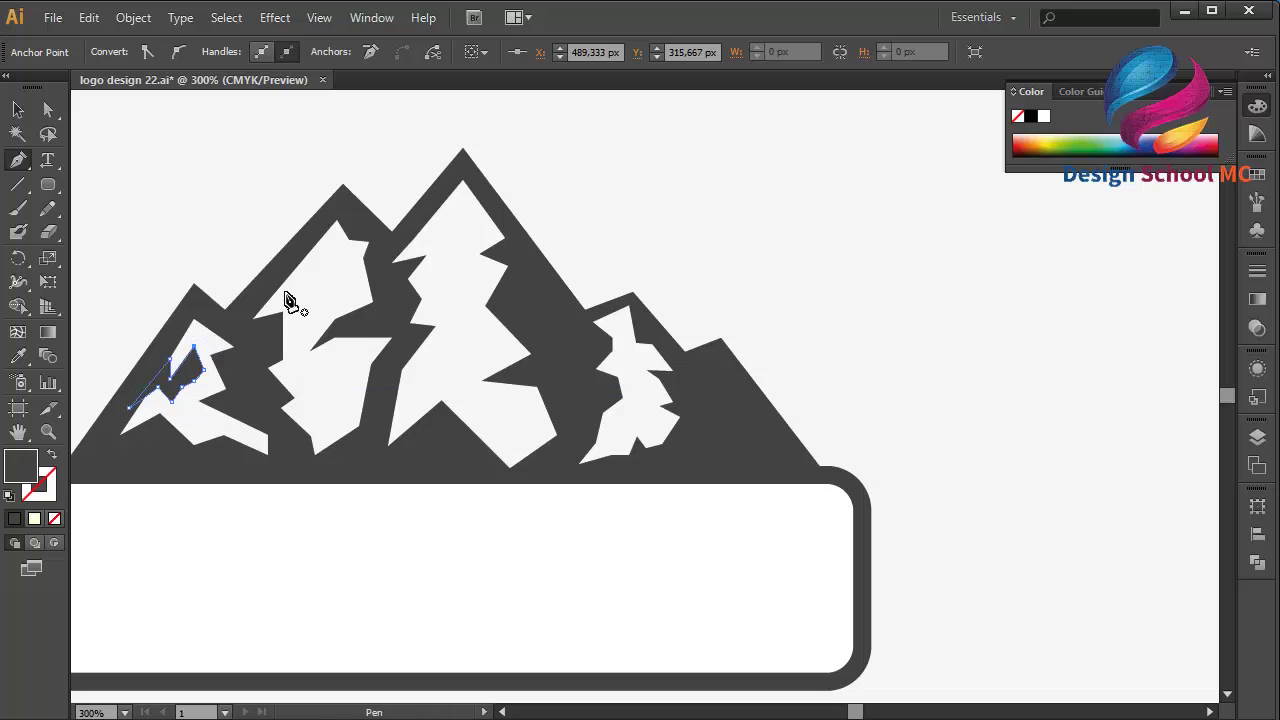
{"action": "left_click", "coordinate": [336, 221]}
{"action": "mouse_move", "coordinate": [312, 265]}
{"action": "left_mouse_down"}
{"action": "mouse_move", "coordinate": [338, 266]}
{"action": "mouse_move", "coordinate": [341, 281]}
{"action": "mouse_move", "coordinate": [287, 303]}
{"action": "mouse_move", "coordinate": [300, 290]}
{"action": "left_mouse_up"}
{"action": "left_click_drag", "start_coordinate": [336, 221], "coordinate": [371, 214]}
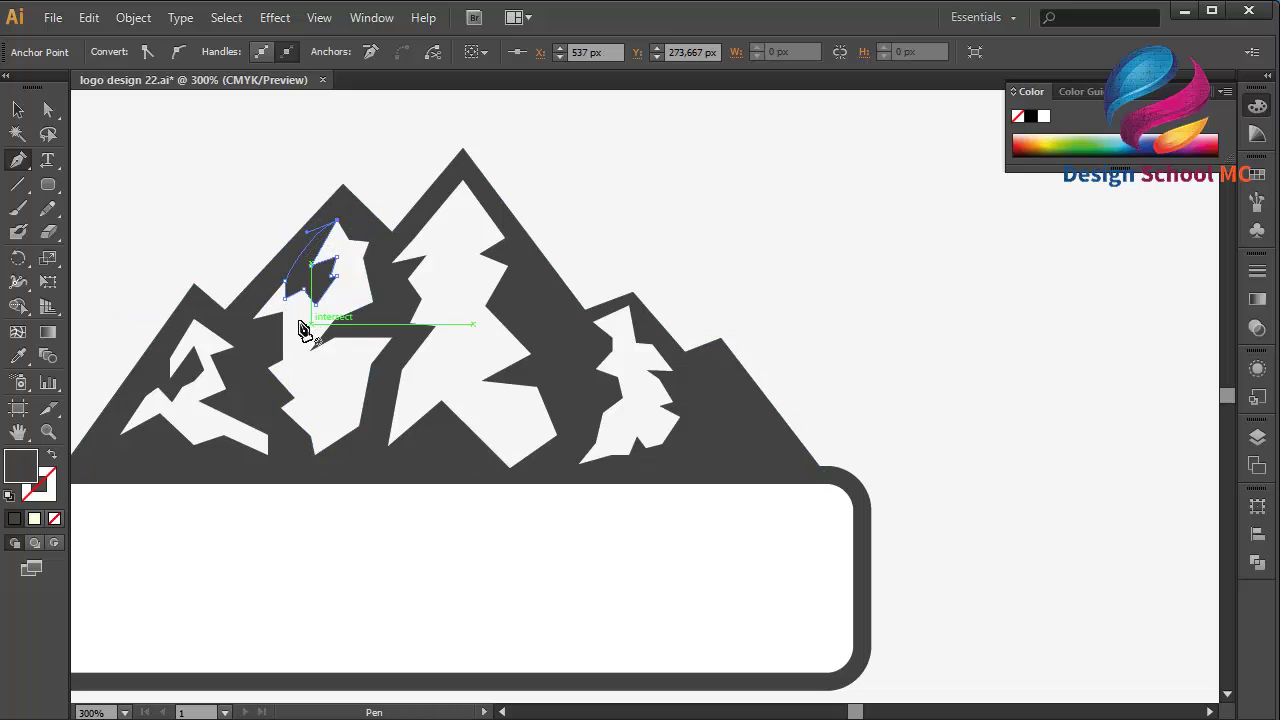
Draw a closed lightning-bolt crack over the second peak's snow
{"action": "mouse_move", "coordinate": [287, 316]}
{"action": "left_mouse_down"}
{"action": "mouse_move", "coordinate": [281, 363]}
{"action": "mouse_move", "coordinate": [287, 320]}
{"action": "left_mouse_up"}
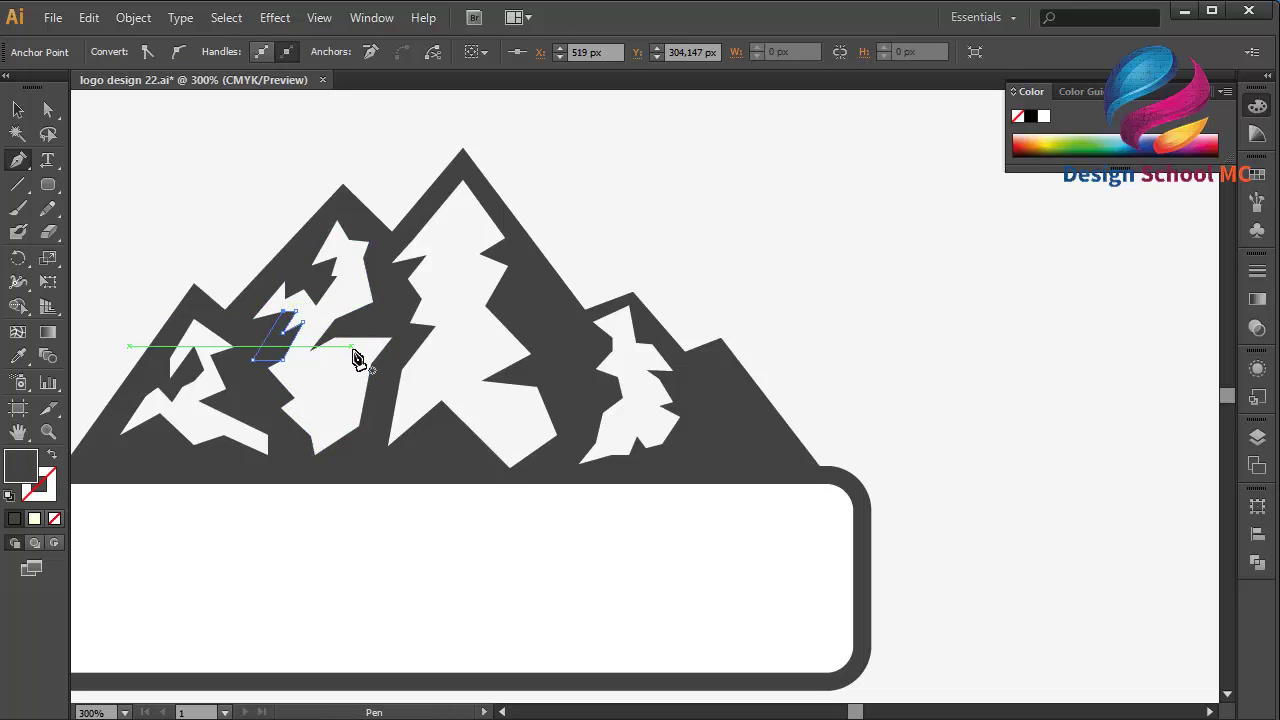
{"action": "mouse_move", "coordinate": [348, 347]}
{"action": "left_mouse_down"}
{"action": "mouse_move", "coordinate": [323, 375]}
{"action": "mouse_move", "coordinate": [309, 366]}
{"action": "left_mouse_up"}
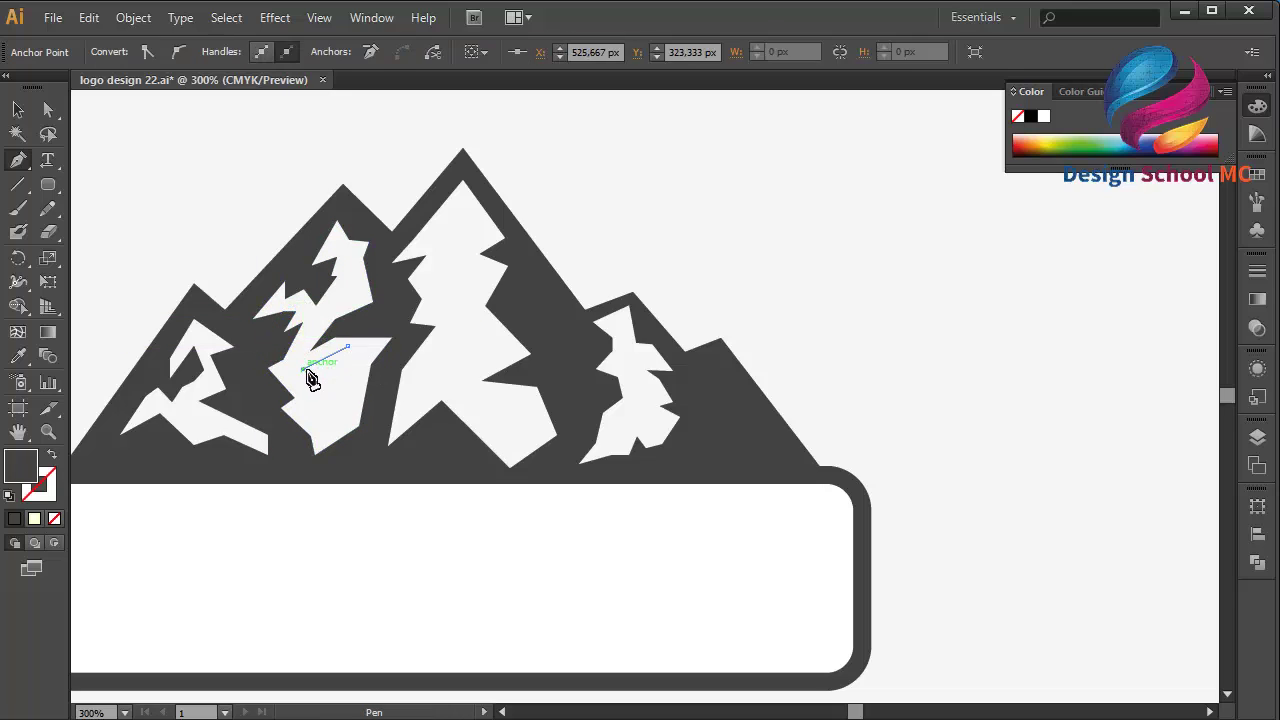
{"action": "left_click", "coordinate": [303, 369]}
{"action": "left_click", "coordinate": [312, 386]}
{"action": "left_click", "coordinate": [322, 421]}
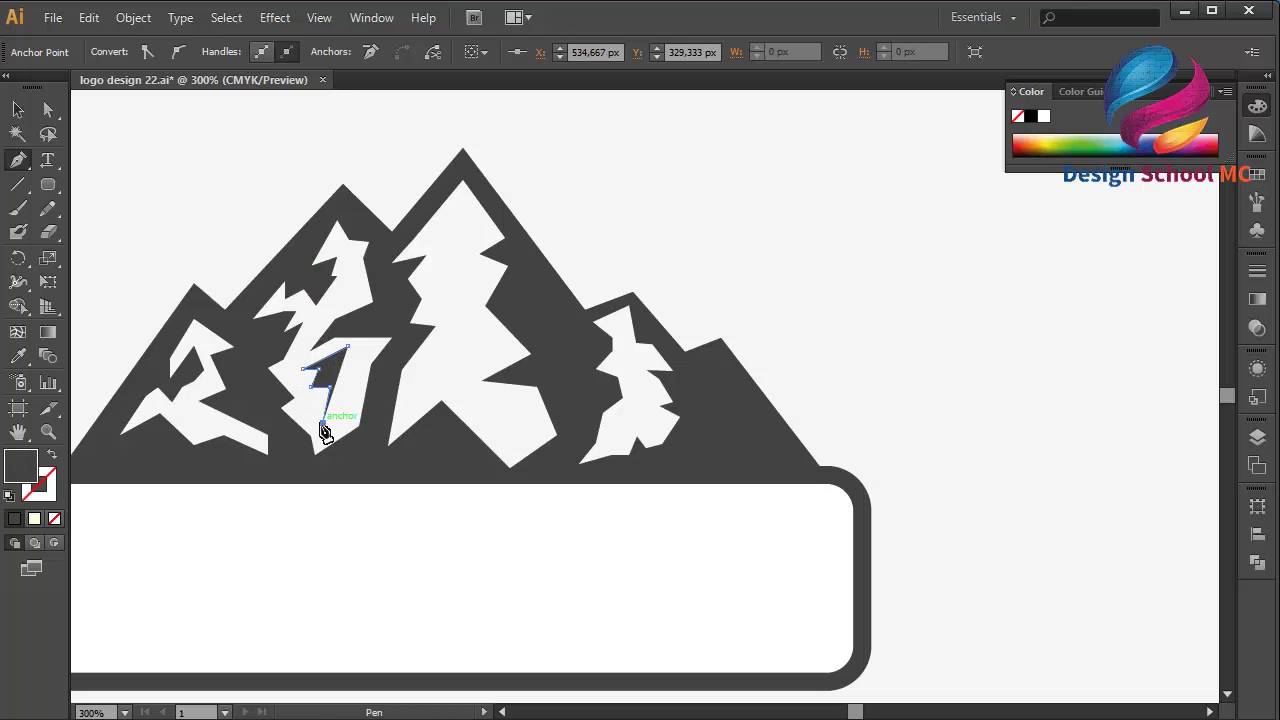
{"action": "left_click_drag", "start_coordinate": [338, 380], "coordinate": [337, 383]}
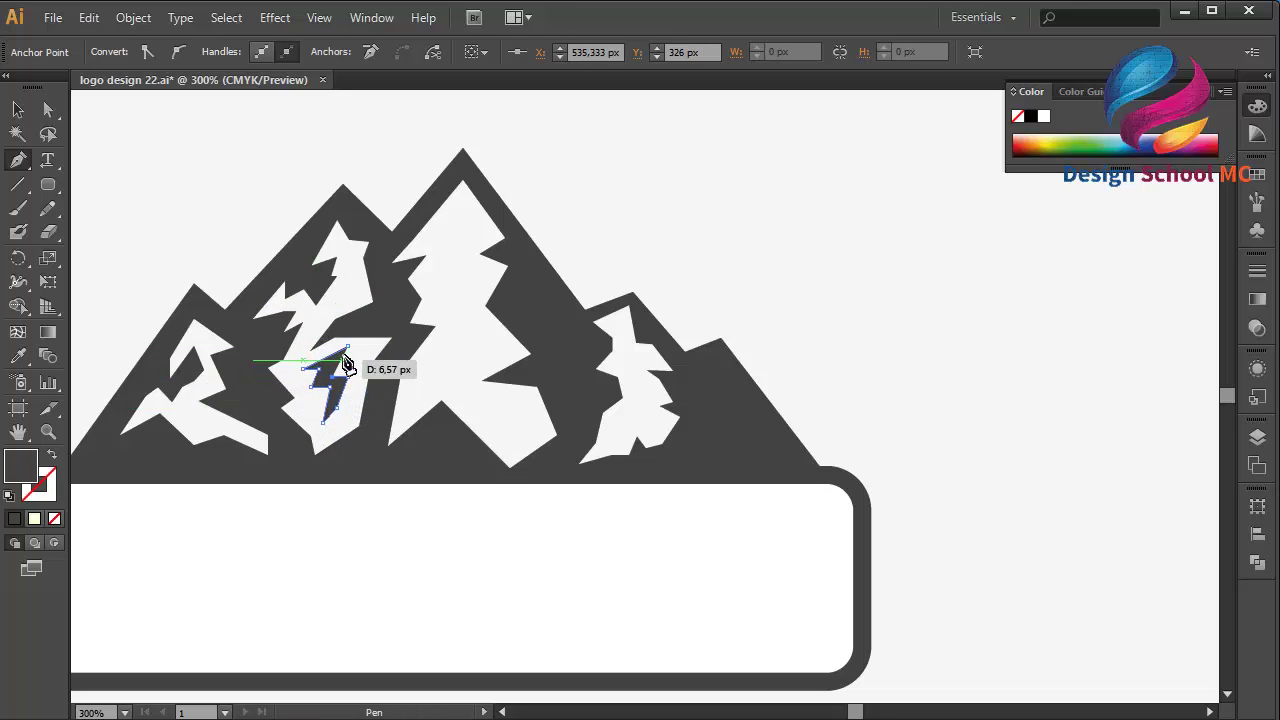
{"action": "left_click", "coordinate": [348, 348]}
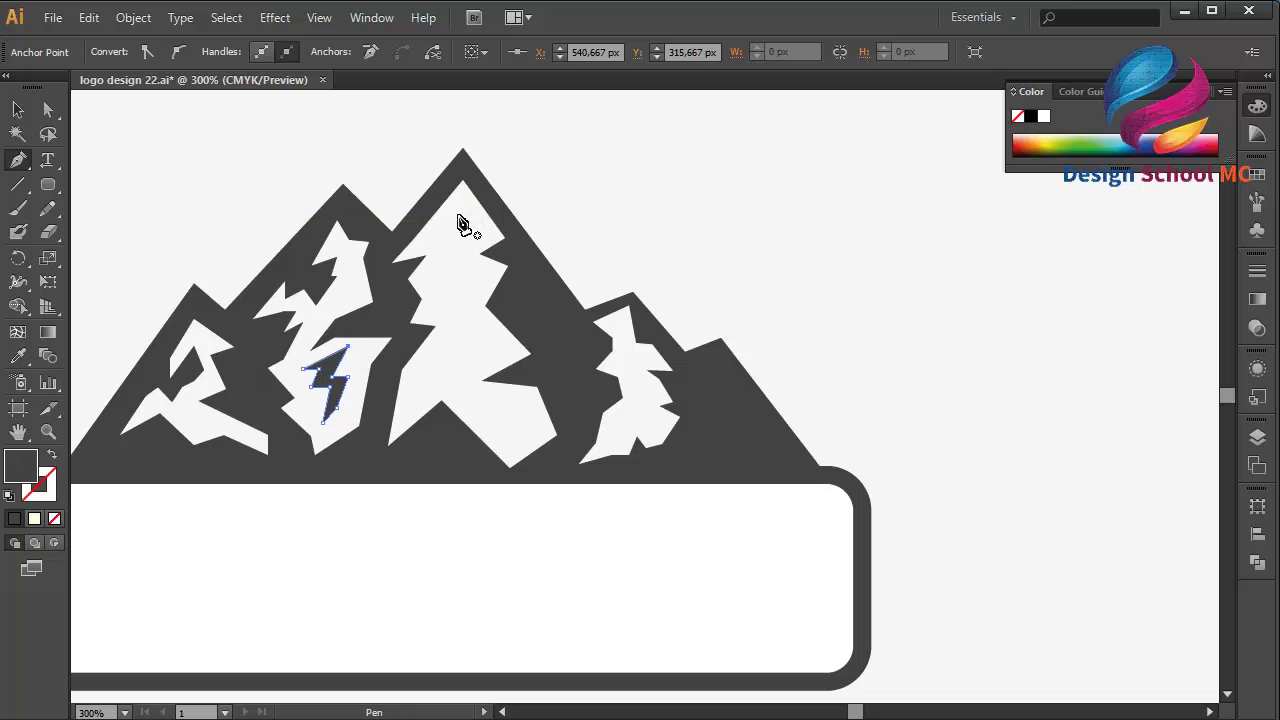
Draw a second closed zigzag crack over the central peak's snow
{"action": "left_click", "coordinate": [461, 205]}
{"action": "left_click", "coordinate": [432, 238]}
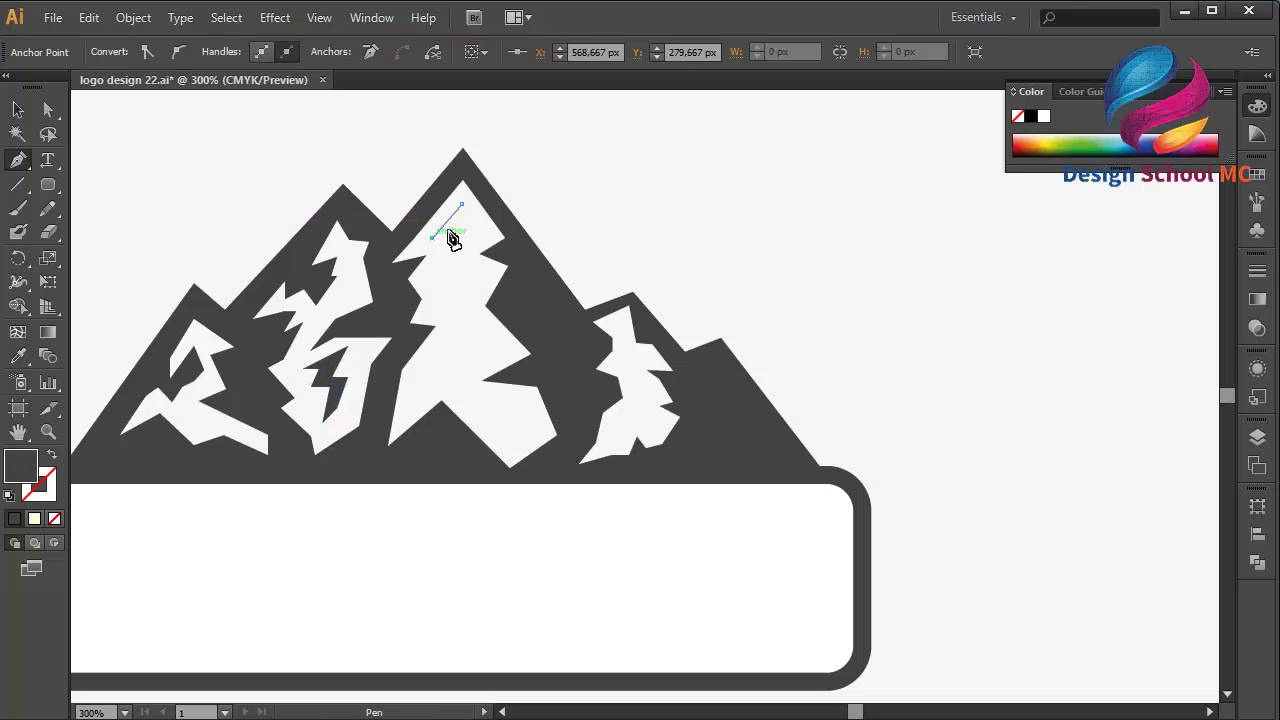
{"action": "left_click", "coordinate": [443, 231]}
{"action": "left_click", "coordinate": [436, 244]}
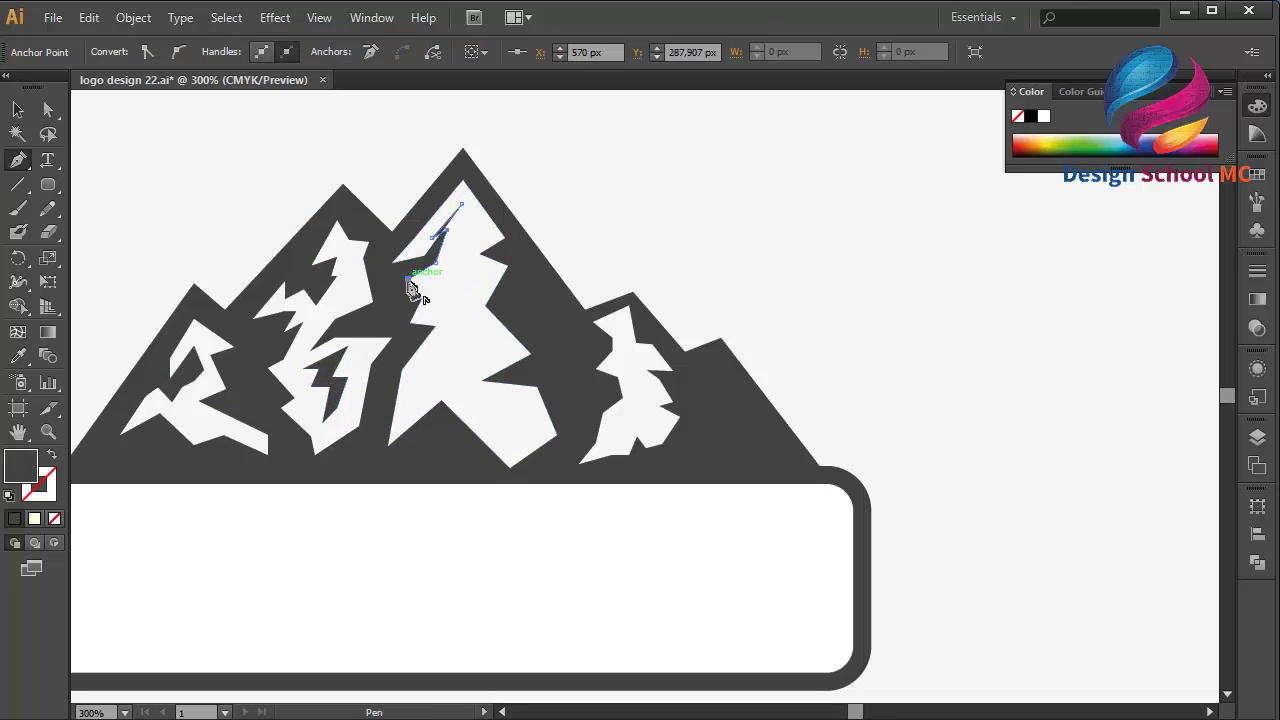
{"action": "left_click", "coordinate": [409, 278]}
{"action": "left_click", "coordinate": [434, 279]}
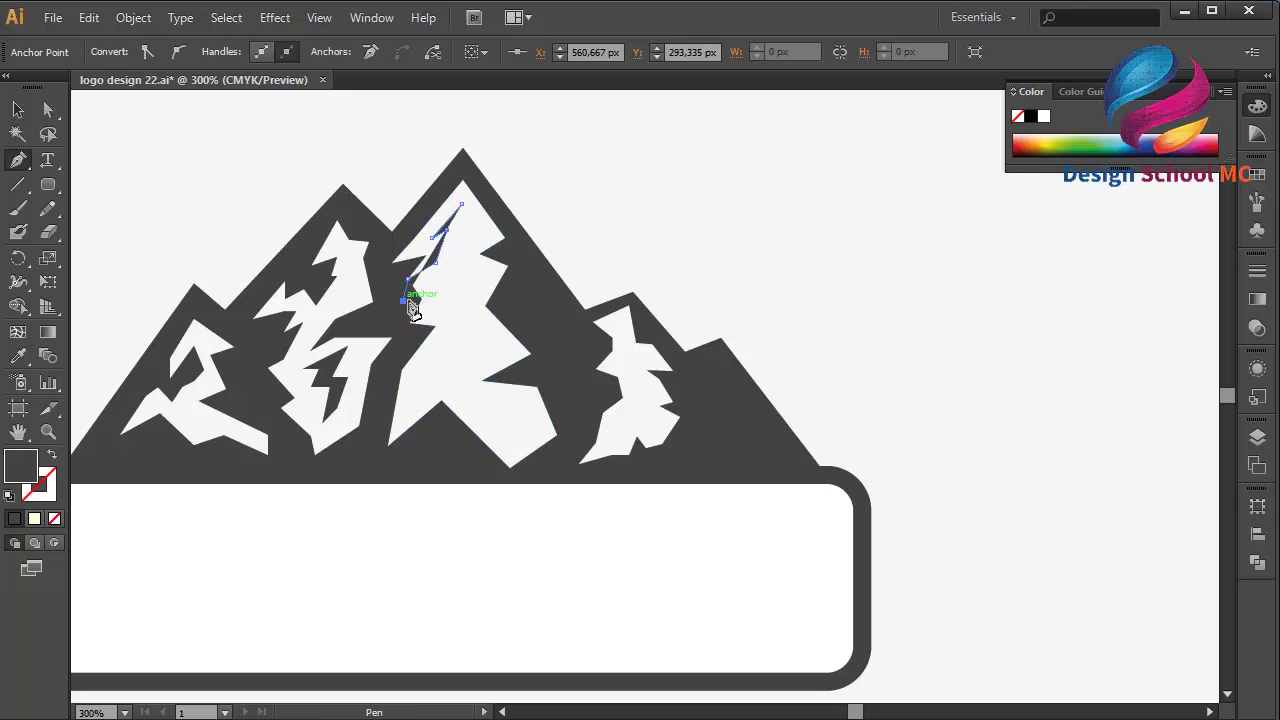
{"action": "left_click", "coordinate": [403, 300]}
{"action": "left_click", "coordinate": [457, 270]}
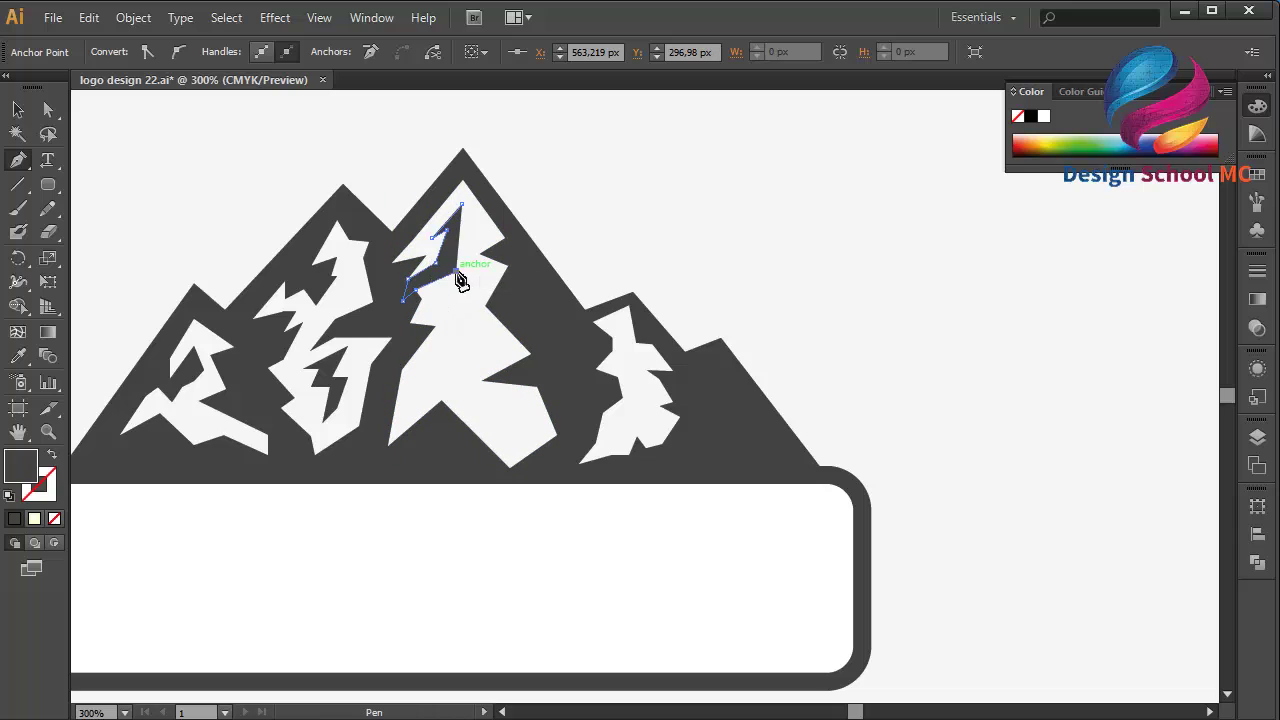
{"action": "left_click", "coordinate": [443, 303]}
{"action": "left_click", "coordinate": [471, 279]}
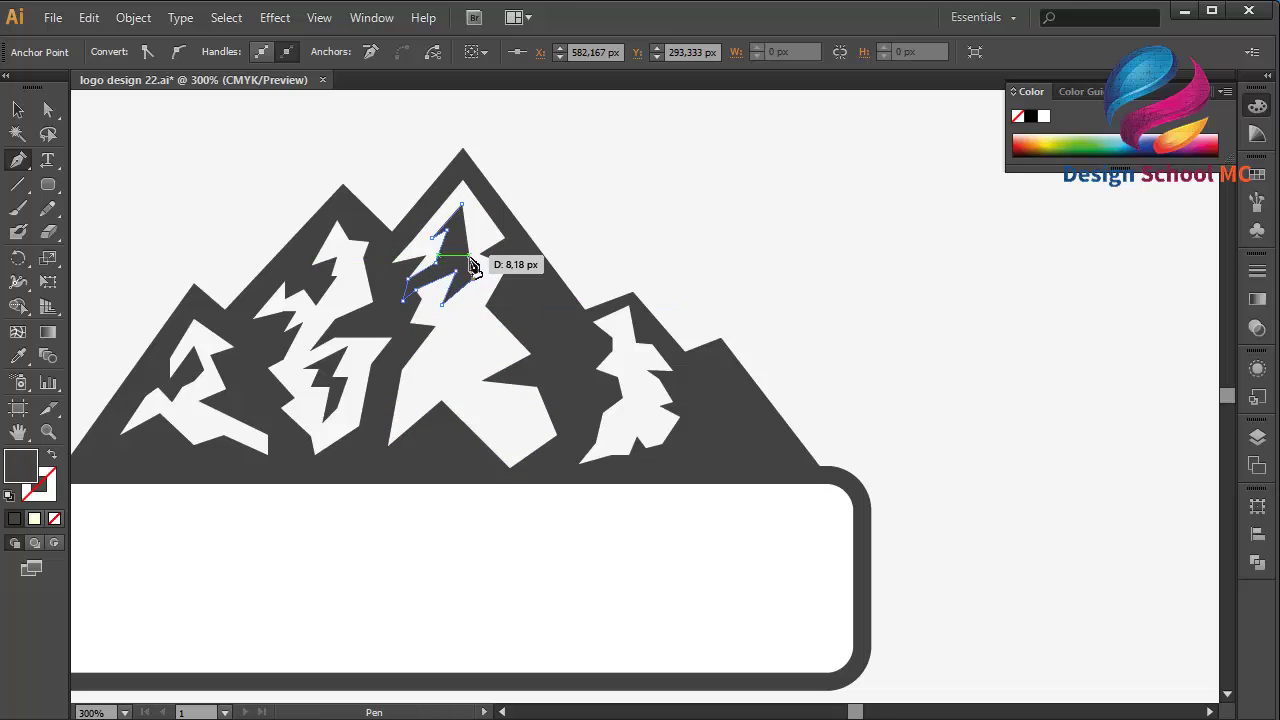
{"action": "left_click", "coordinate": [452, 262]}
{"action": "left_click_drag", "start_coordinate": [462, 255], "coordinate": [456, 243]}
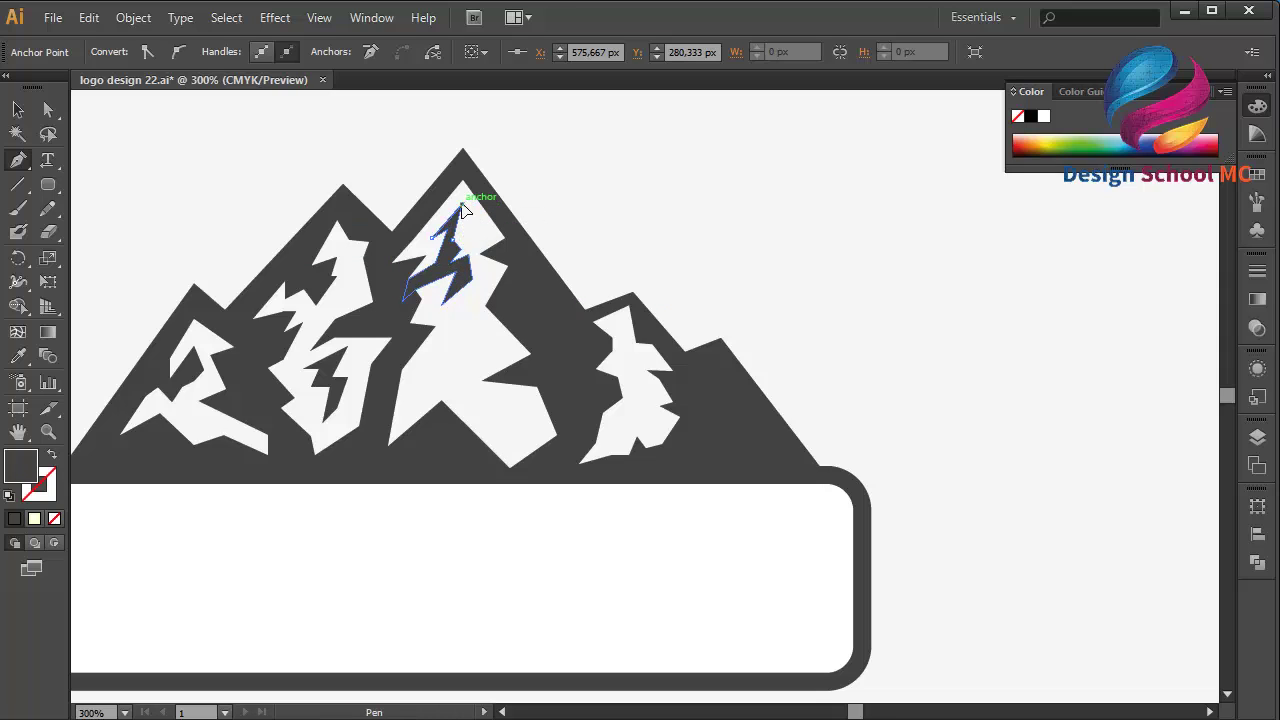
Outline a jagged dark notch running down the lower central snow
{"action": "left_click", "coordinate": [415, 376]}
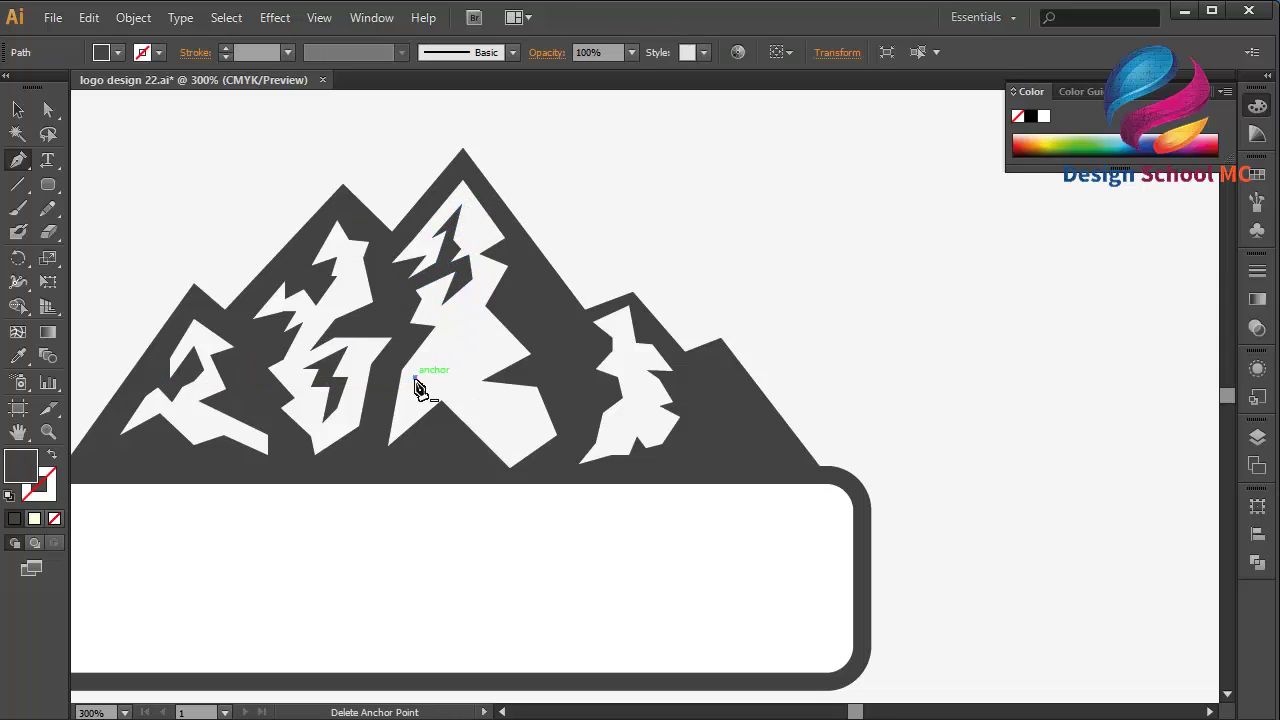
{"action": "left_click", "coordinate": [463, 318]}
{"action": "left_click", "coordinate": [481, 328]}
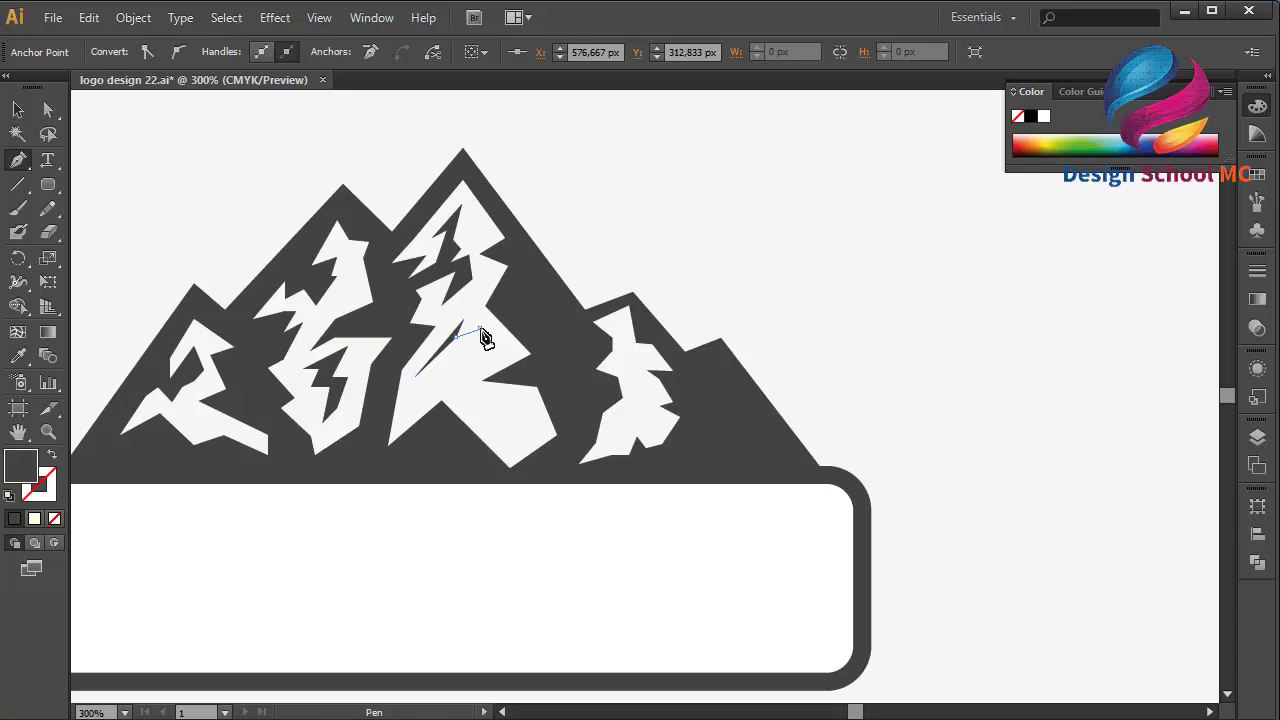
{"action": "left_click", "coordinate": [466, 354]}
{"action": "left_click", "coordinate": [491, 346]}
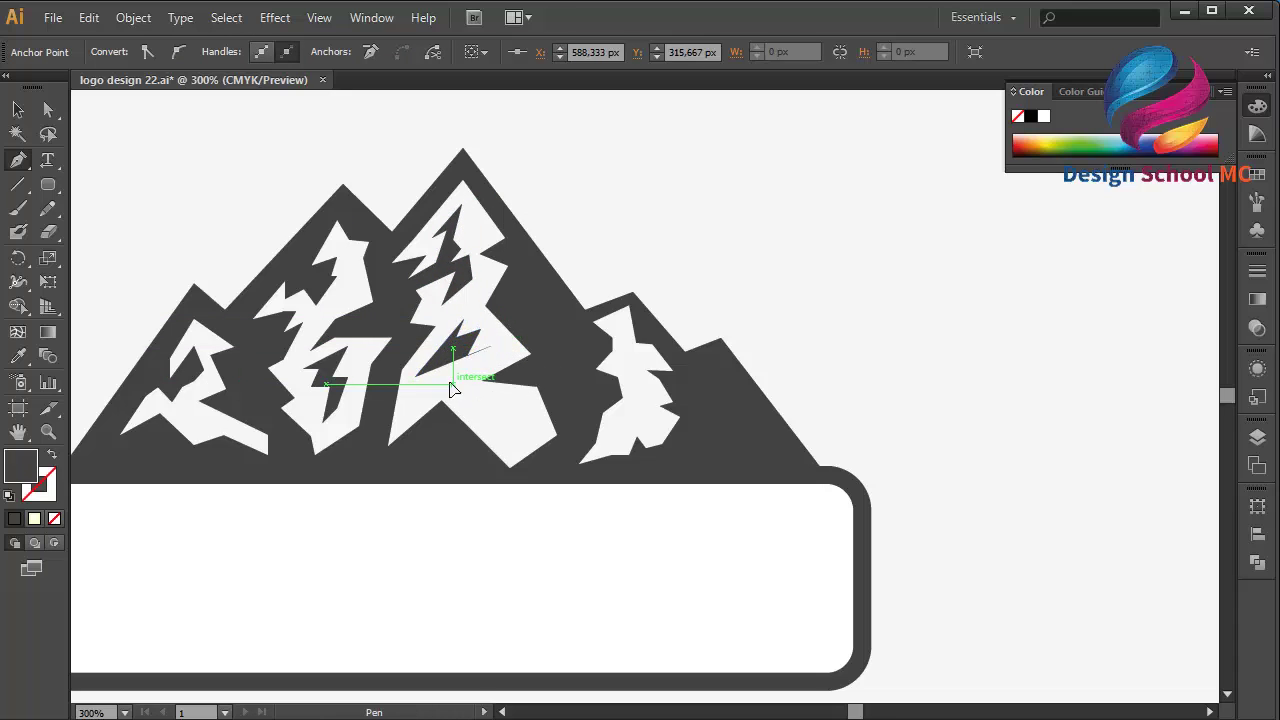
{"action": "left_click", "coordinate": [452, 383]}
{"action": "left_click", "coordinate": [458, 417]}
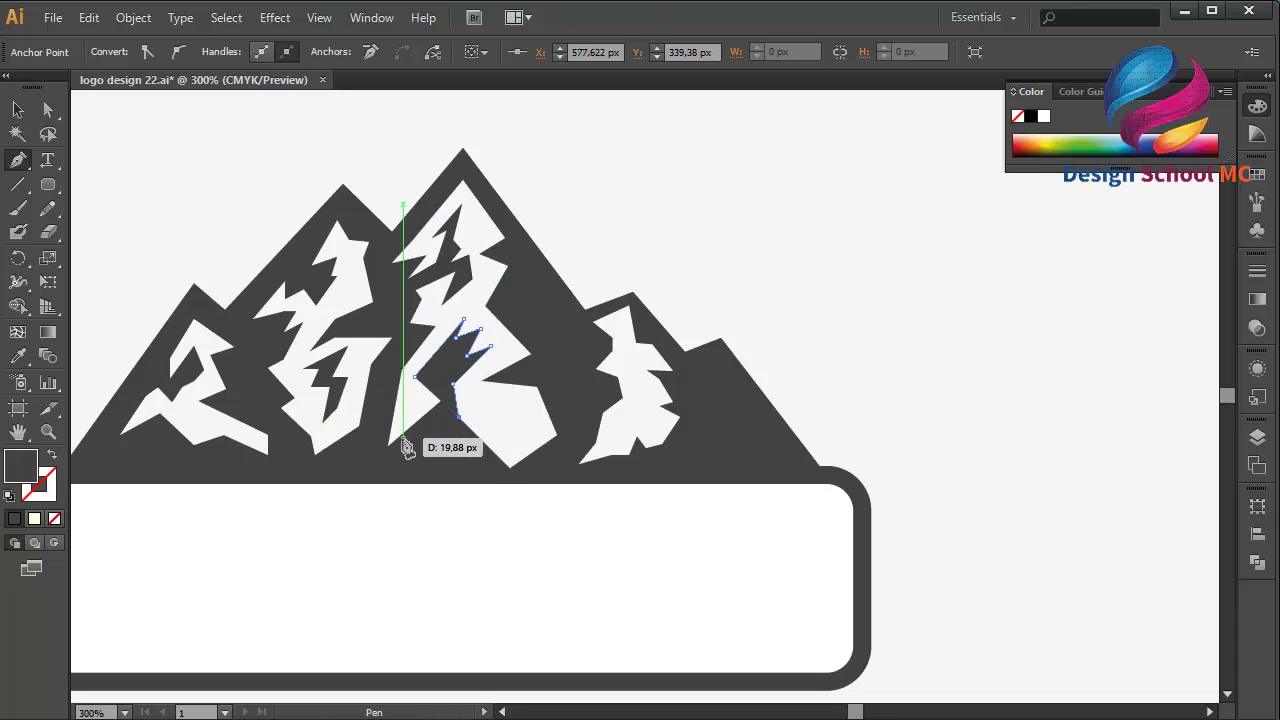
{"action": "left_click", "coordinate": [391, 446]}
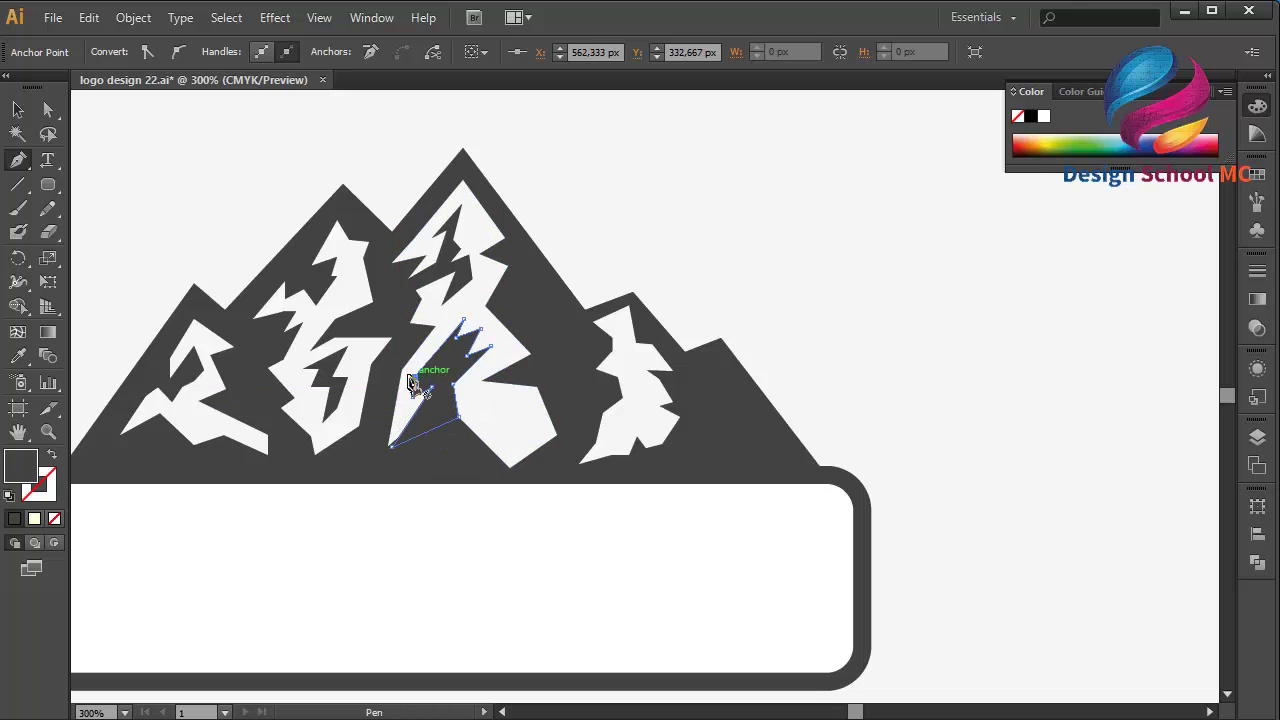
{"action": "left_click", "coordinate": [47, 112]}
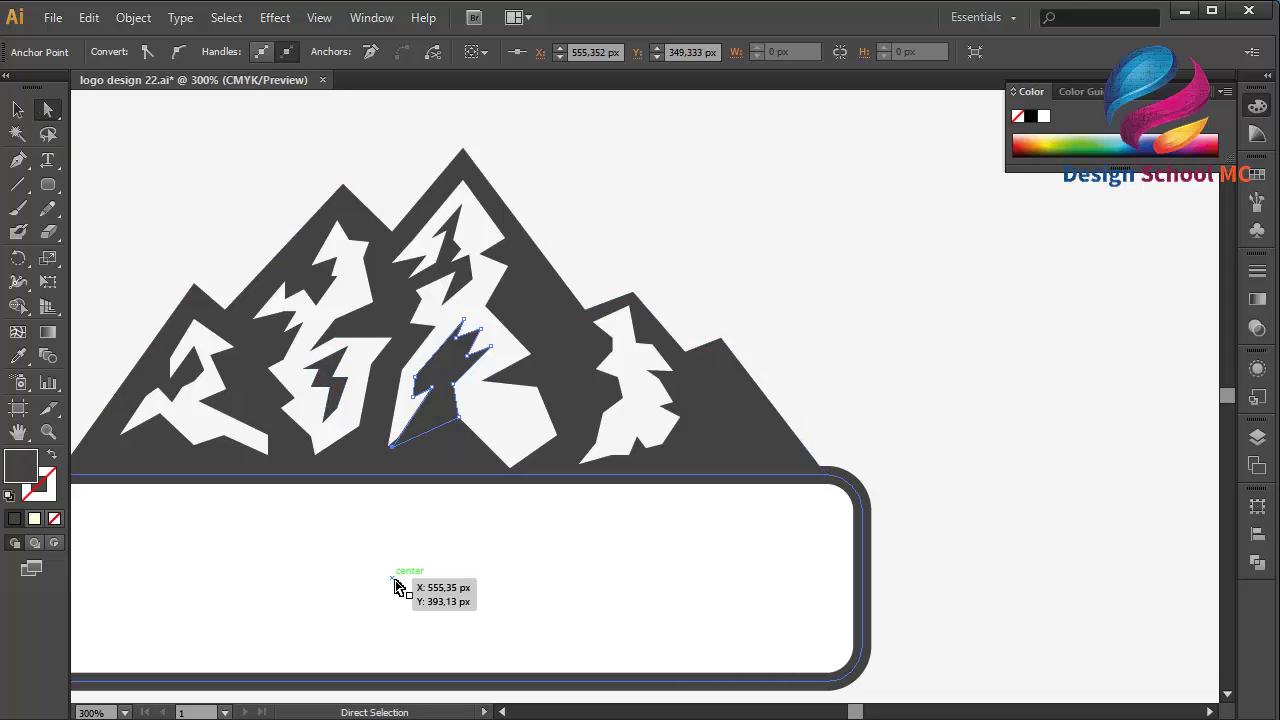
Nudge the snow edge's bottom anchor and select the central peak's white snow shape
{"action": "left_click_drag", "start_coordinate": [397, 455], "coordinate": [388, 446]}
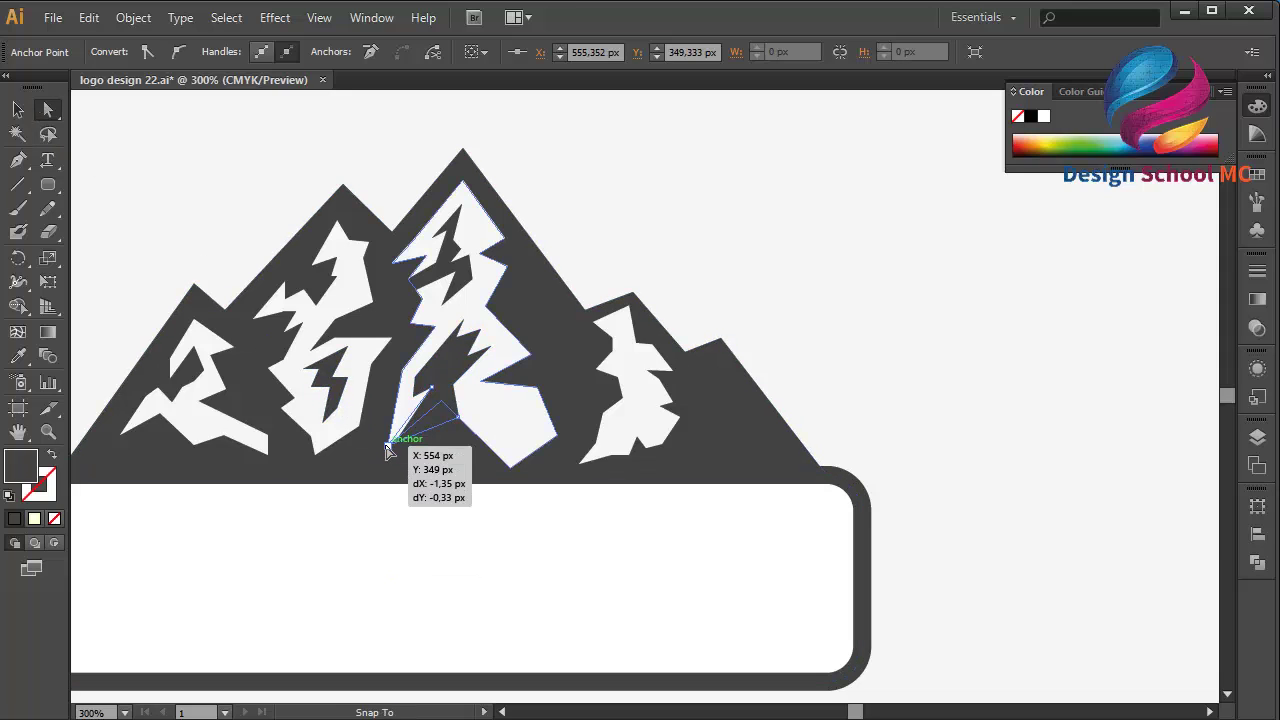
{"action": "left_click", "coordinate": [20, 110]}
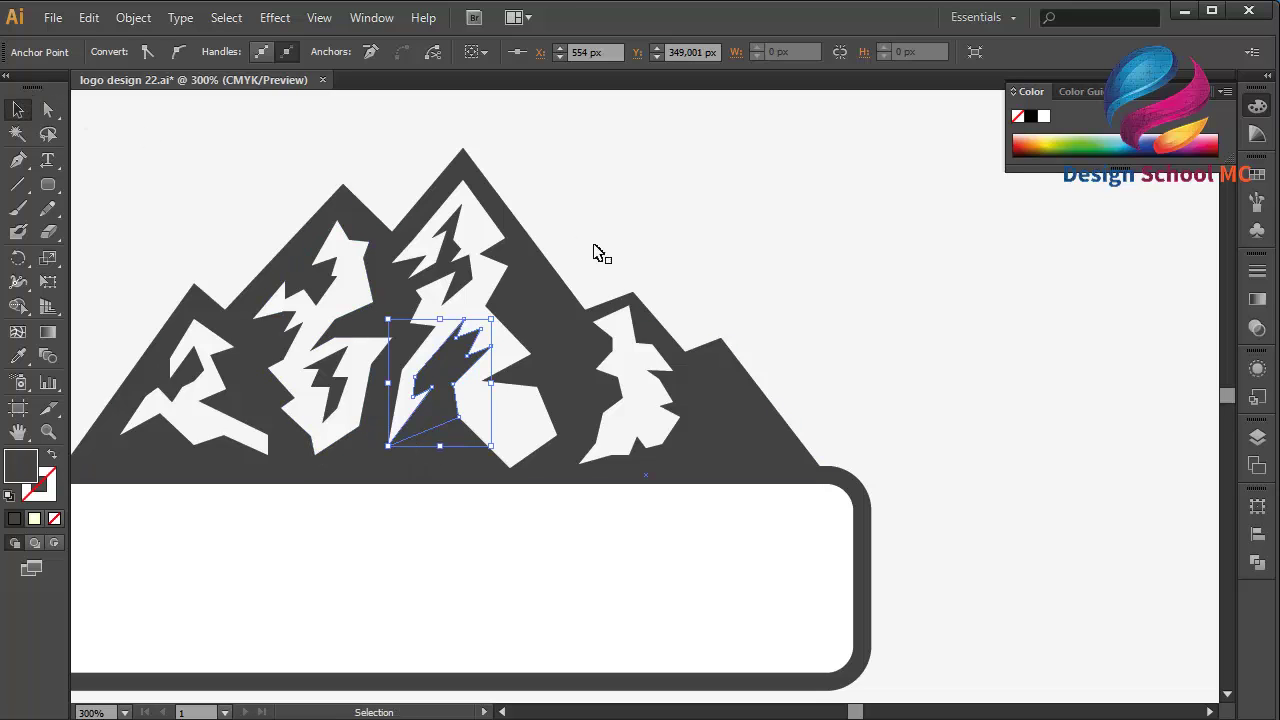
{"action": "left_click", "coordinate": [638, 267]}
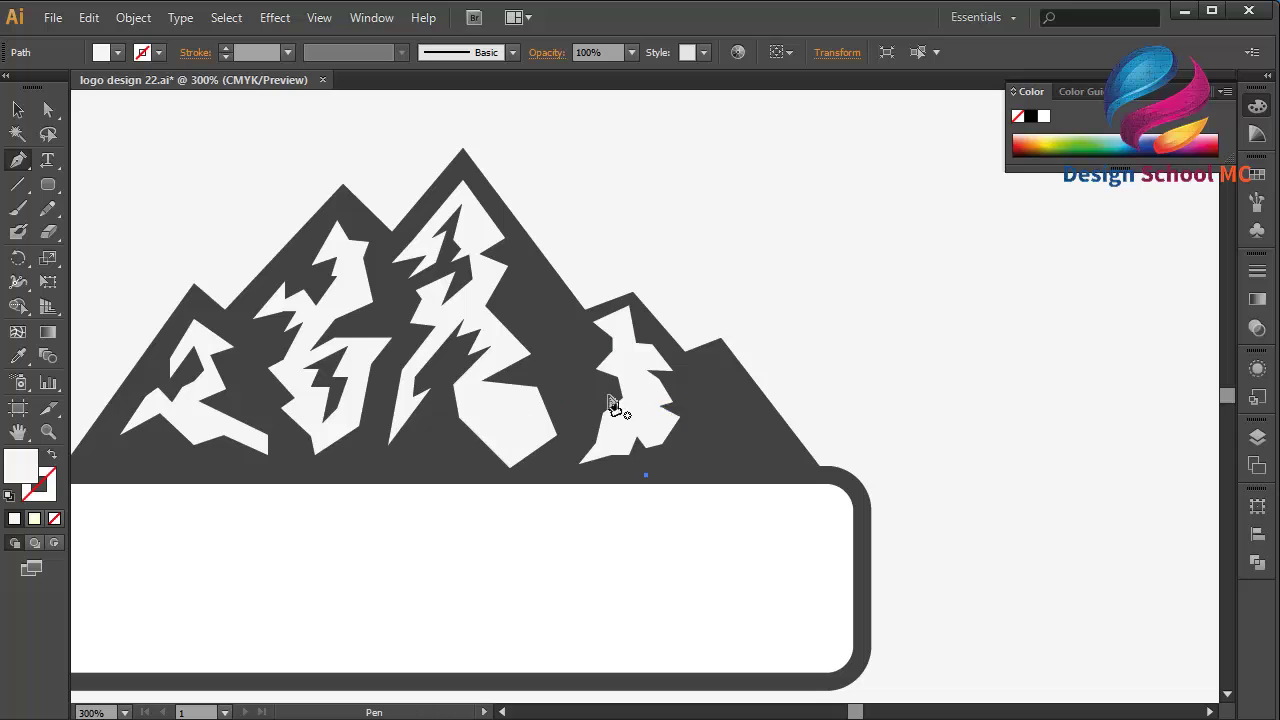
Draw a small closed shape at the lower right of the central snow and select it
{"action": "mouse_move", "coordinate": [536, 388]}
{"action": "left_mouse_down"}
{"action": "mouse_move", "coordinate": [509, 410]}
{"action": "mouse_move", "coordinate": [543, 437]}
{"action": "mouse_move", "coordinate": [541, 468]}
{"action": "mouse_move", "coordinate": [586, 443]}
{"action": "left_mouse_up"}
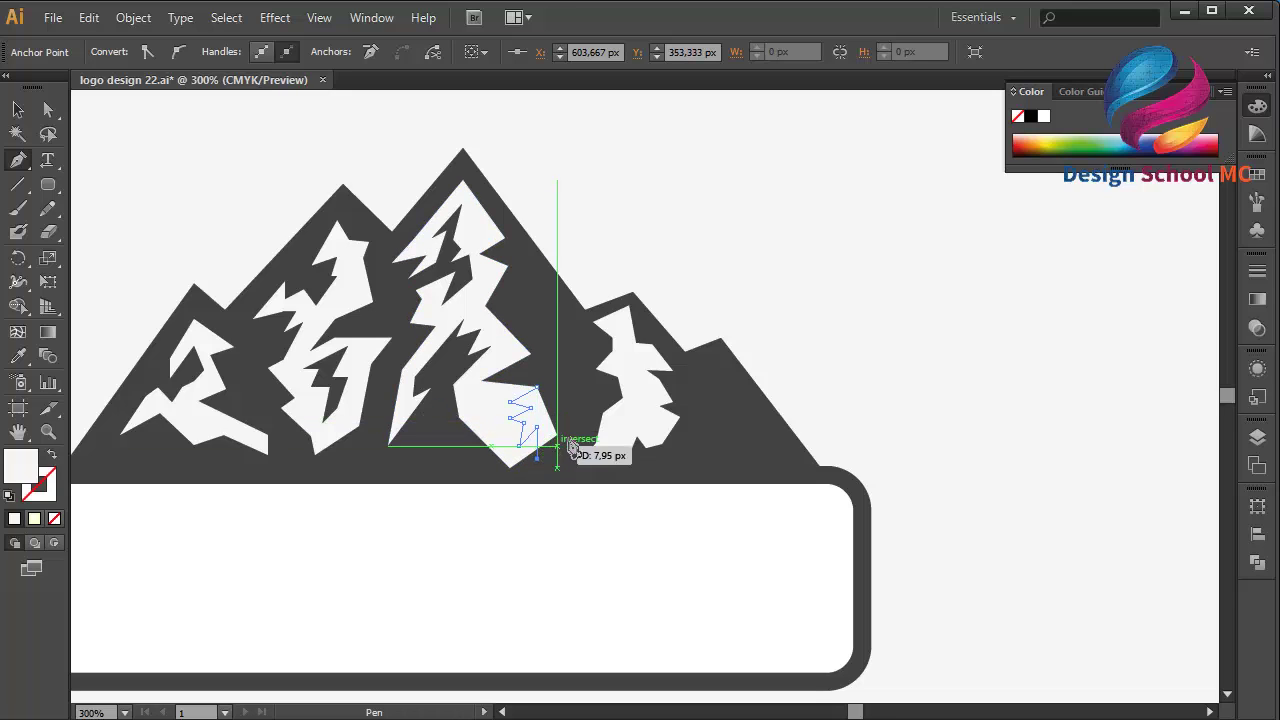
{"action": "left_click_drag", "start_coordinate": [540, 389], "coordinate": [545, 397]}
{"action": "left_click", "coordinate": [536, 392]}
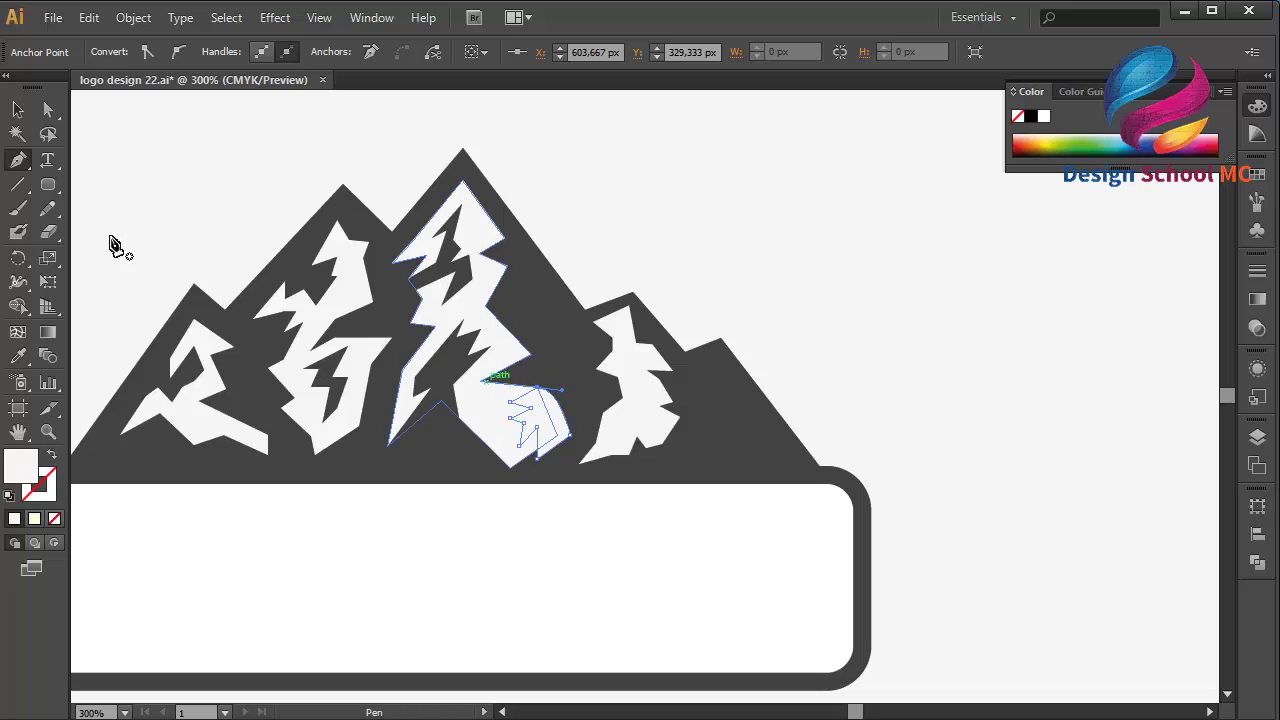
{"action": "key", "text": "v"}
{"action": "left_click_drag", "start_coordinate": [114, 194], "coordinate": [322, 456]}
Copy the dark mountain's fill hex code 414142 from its Color Picker
{"action": "left_click", "coordinate": [558, 348]}
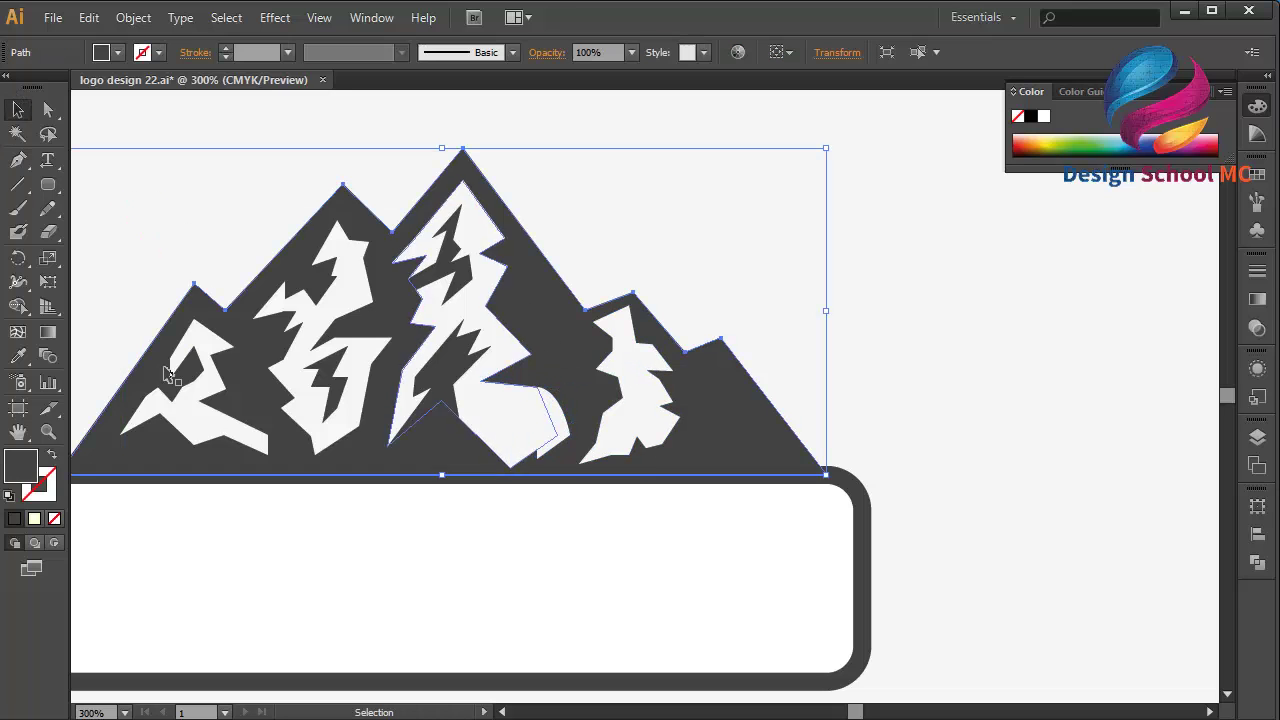
{"action": "double_click", "coordinate": [16, 474]}
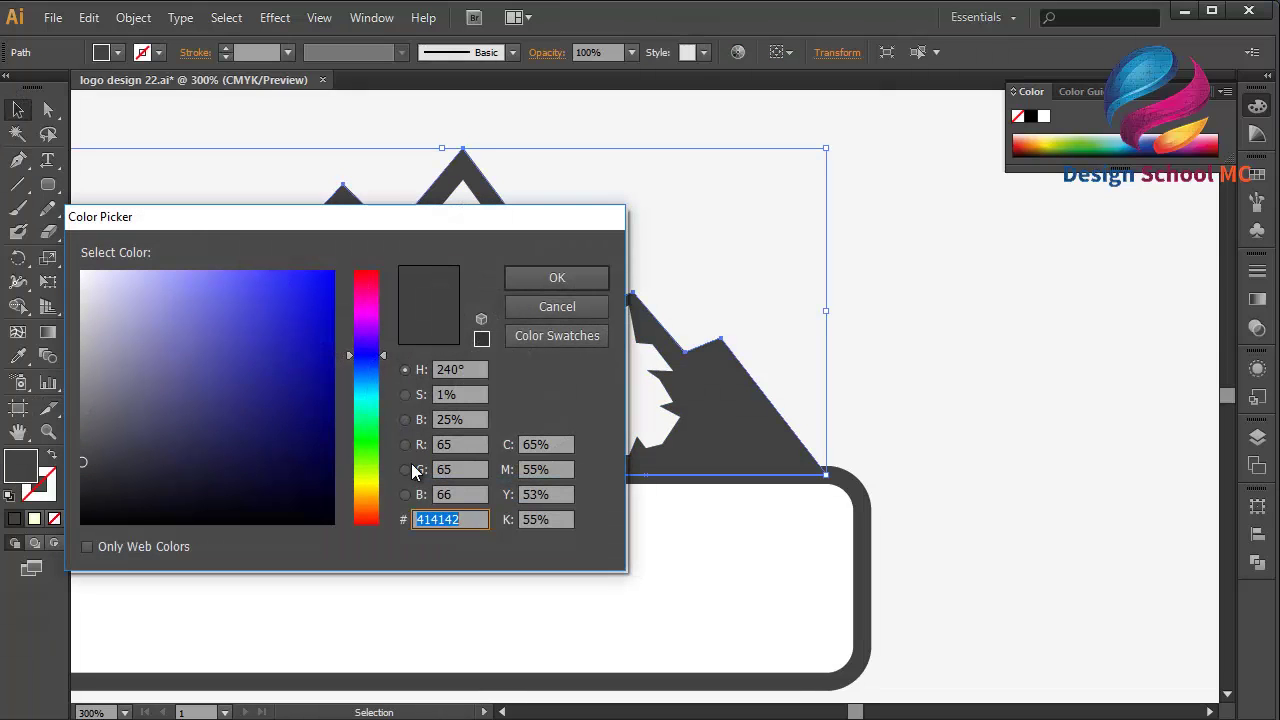
{"action": "right_click", "coordinate": [427, 517]}
{"action": "left_click", "coordinate": [330, 306]}
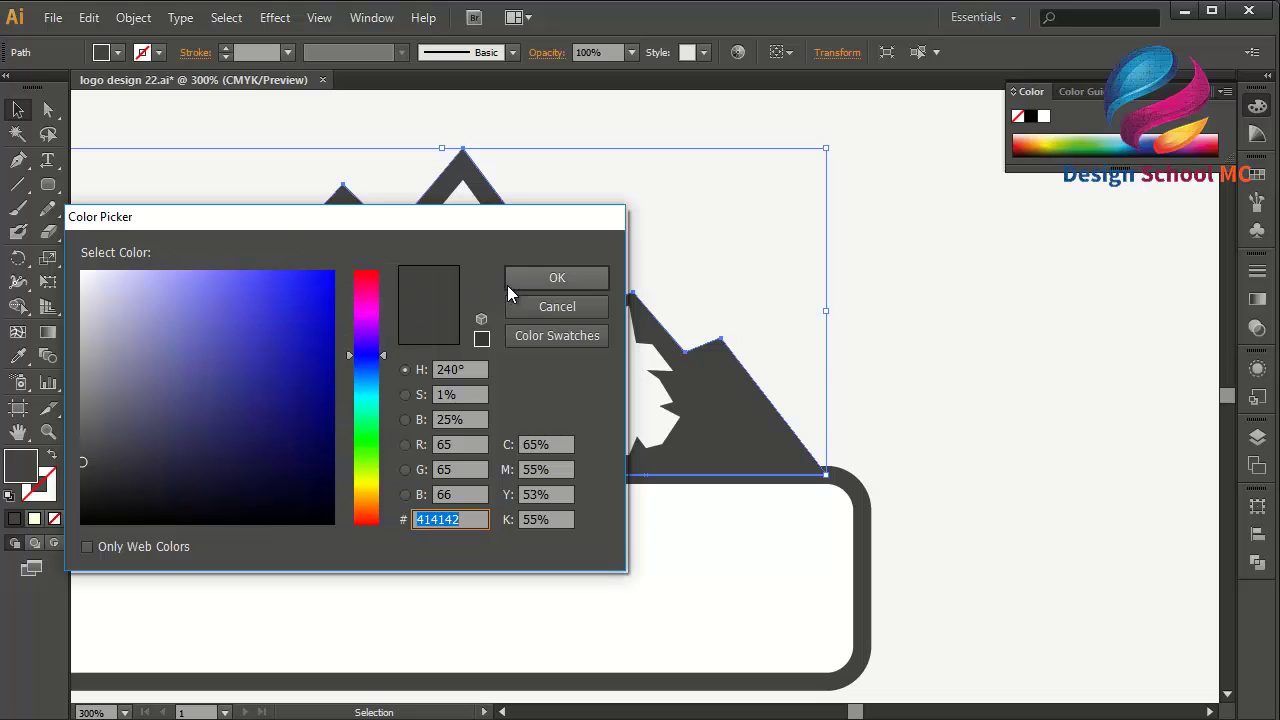
{"action": "left_click", "coordinate": [507, 285]}
Paste 414142 as the small shape's fill, then reselect the mountain shape
{"action": "left_click", "coordinate": [545, 425]}
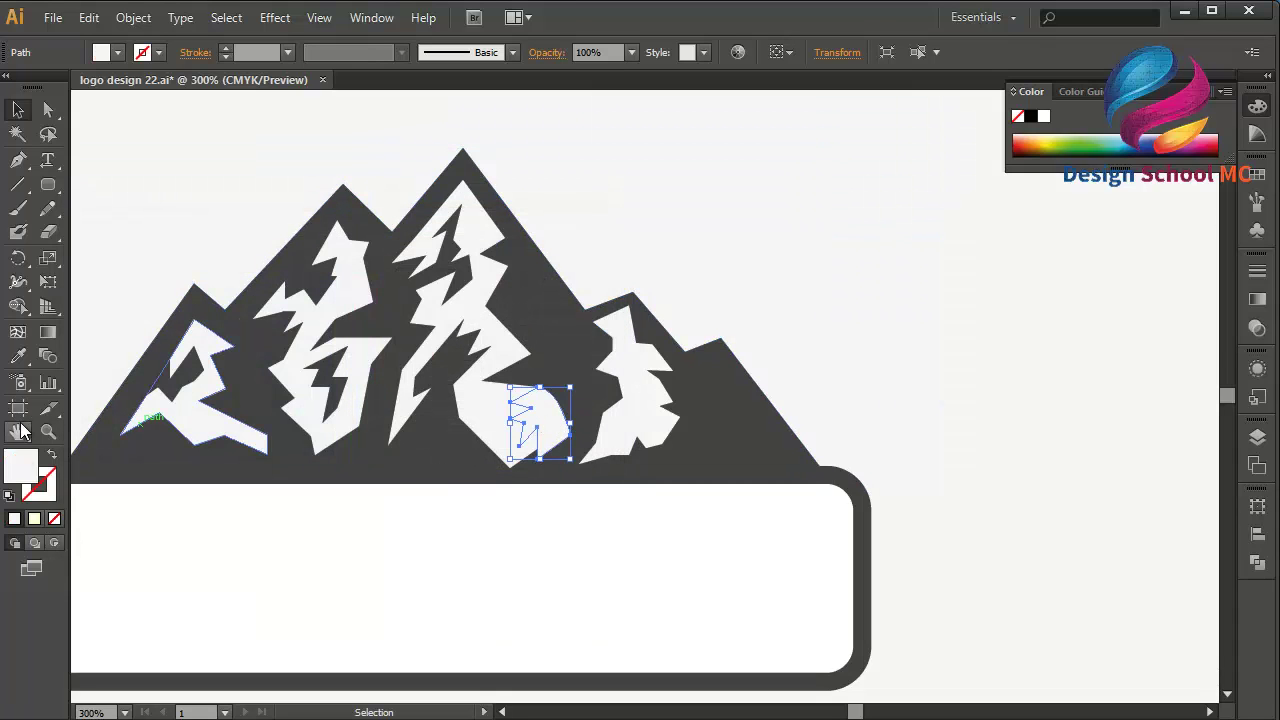
{"action": "double_click", "coordinate": [22, 478]}
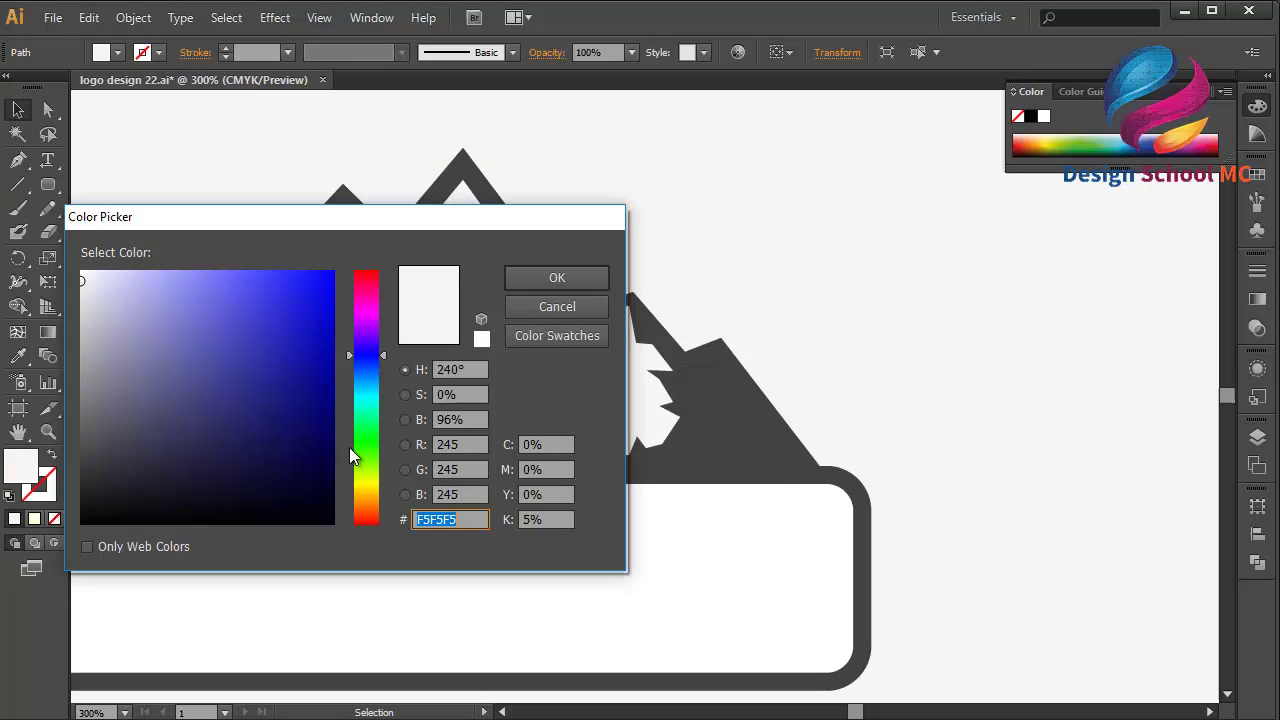
{"action": "right_click", "coordinate": [466, 519]}
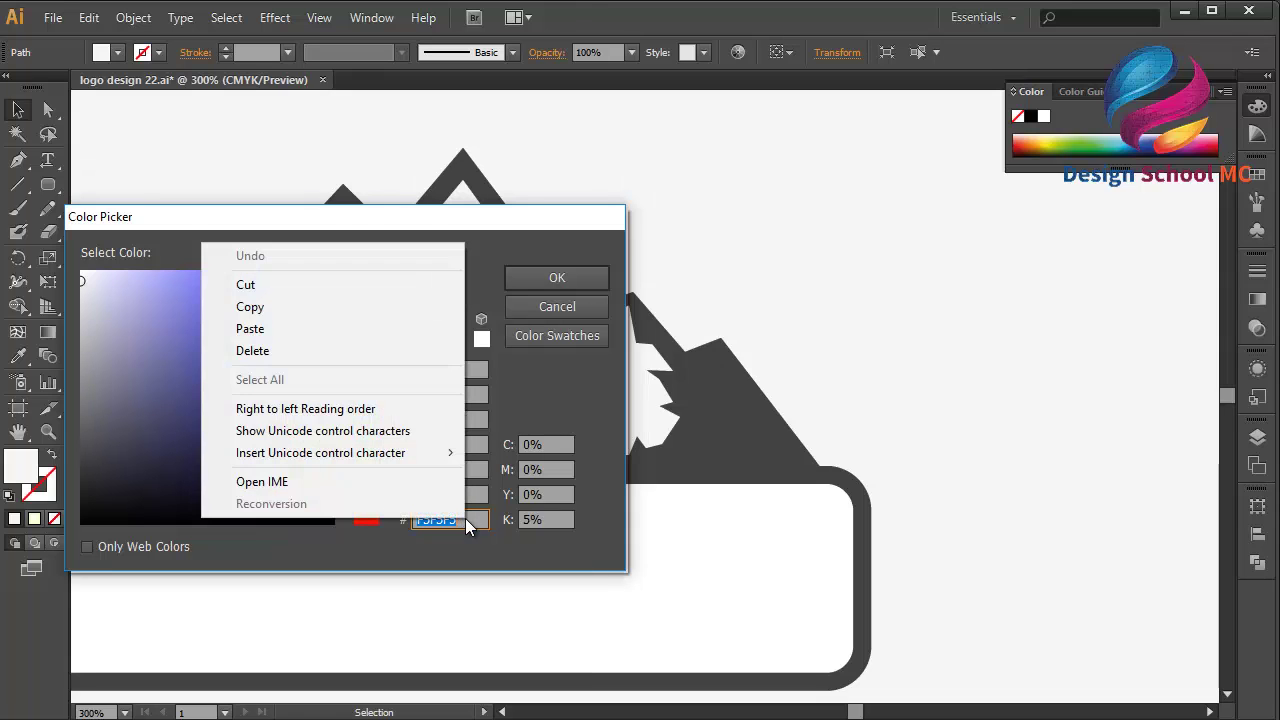
{"action": "left_click", "coordinate": [384, 325]}
{"action": "left_click", "coordinate": [555, 280]}
{"action": "left_click", "coordinate": [212, 183]}
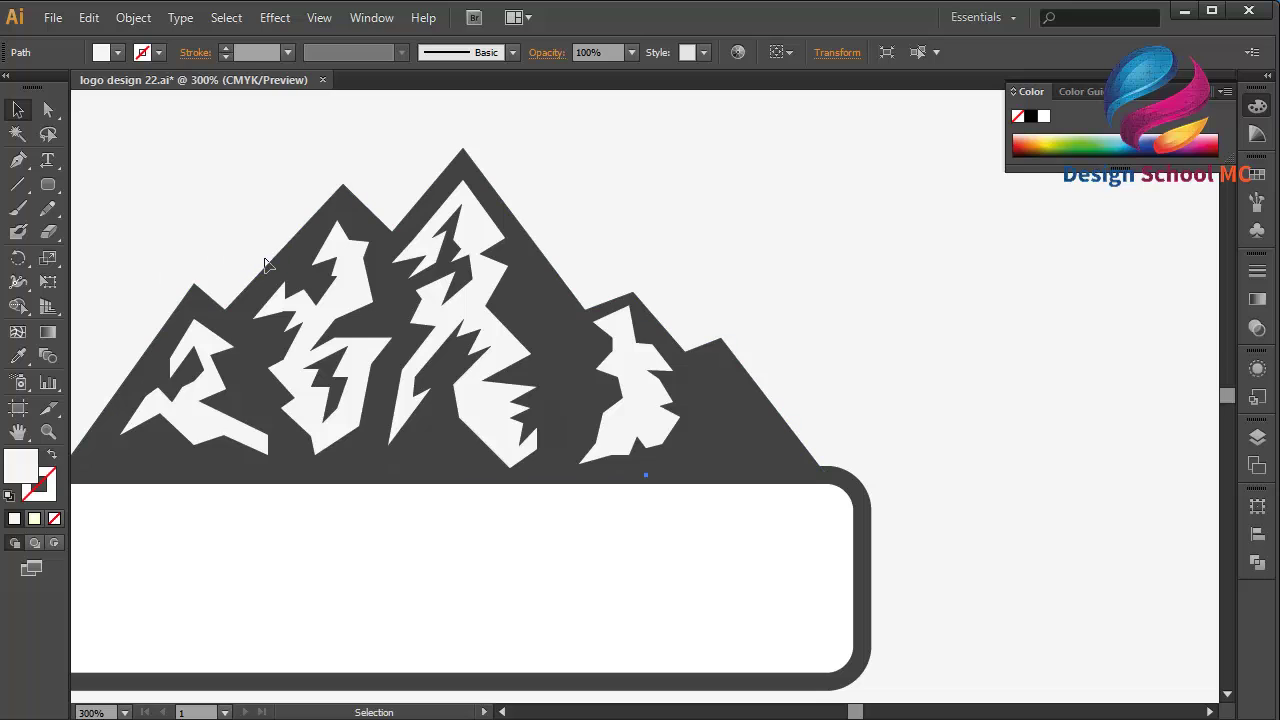
{"action": "left_click", "coordinate": [265, 263]}
Draw a closed zigzag dark notch across the upper part of the right peak's snow cap
{"action": "left_click", "coordinate": [18, 160]}
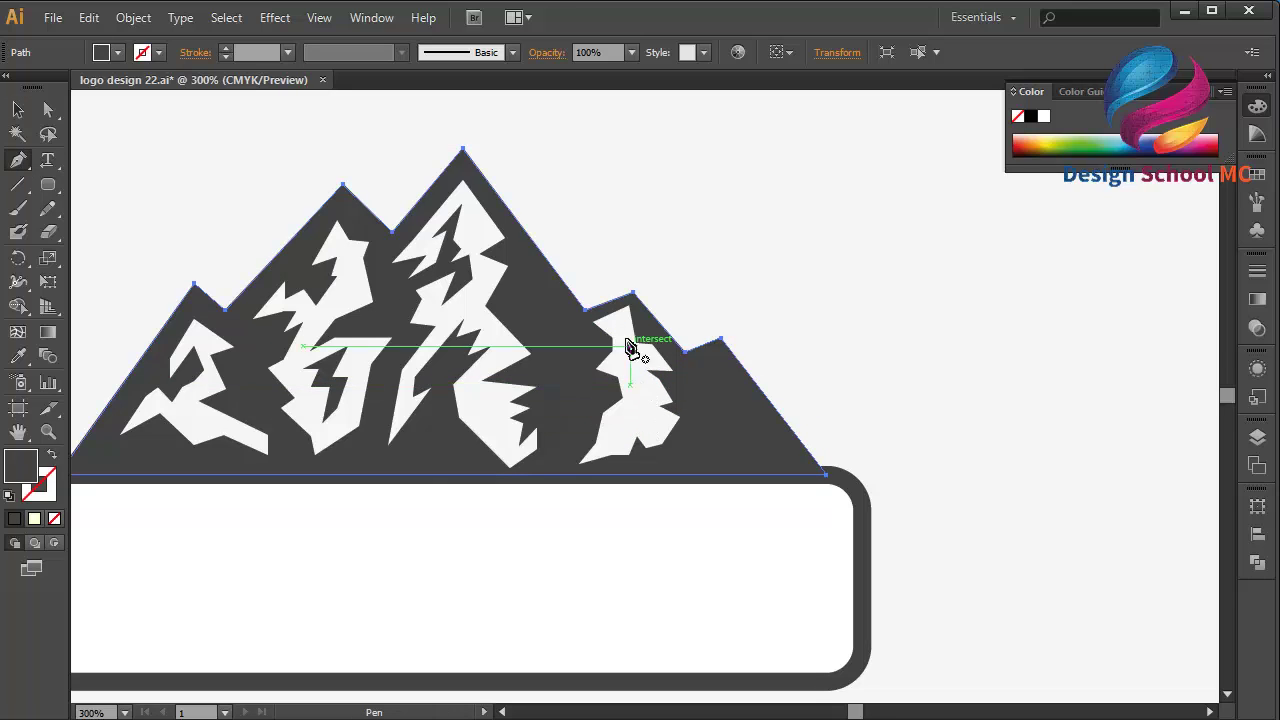
{"action": "left_click_drag", "start_coordinate": [606, 334], "coordinate": [612, 340]}
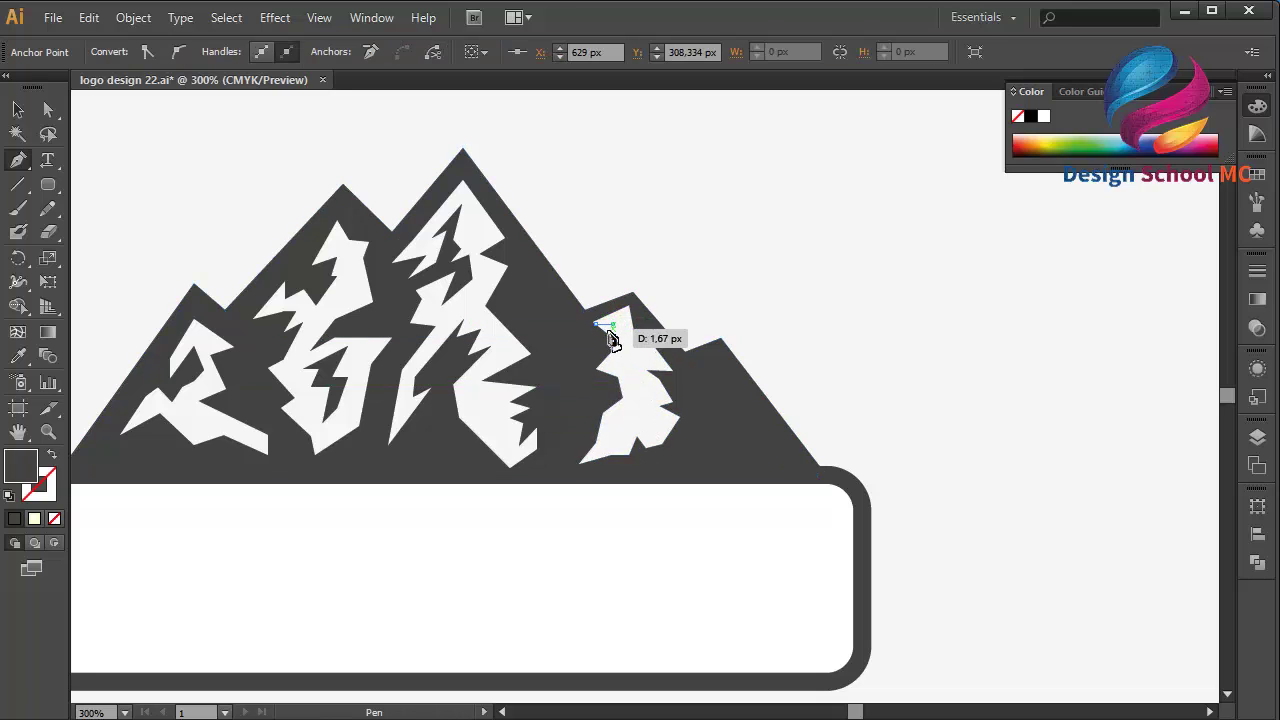
{"action": "scroll", "coordinate": [610, 338], "scroll_direction": "up", "scroll_amount": 2}
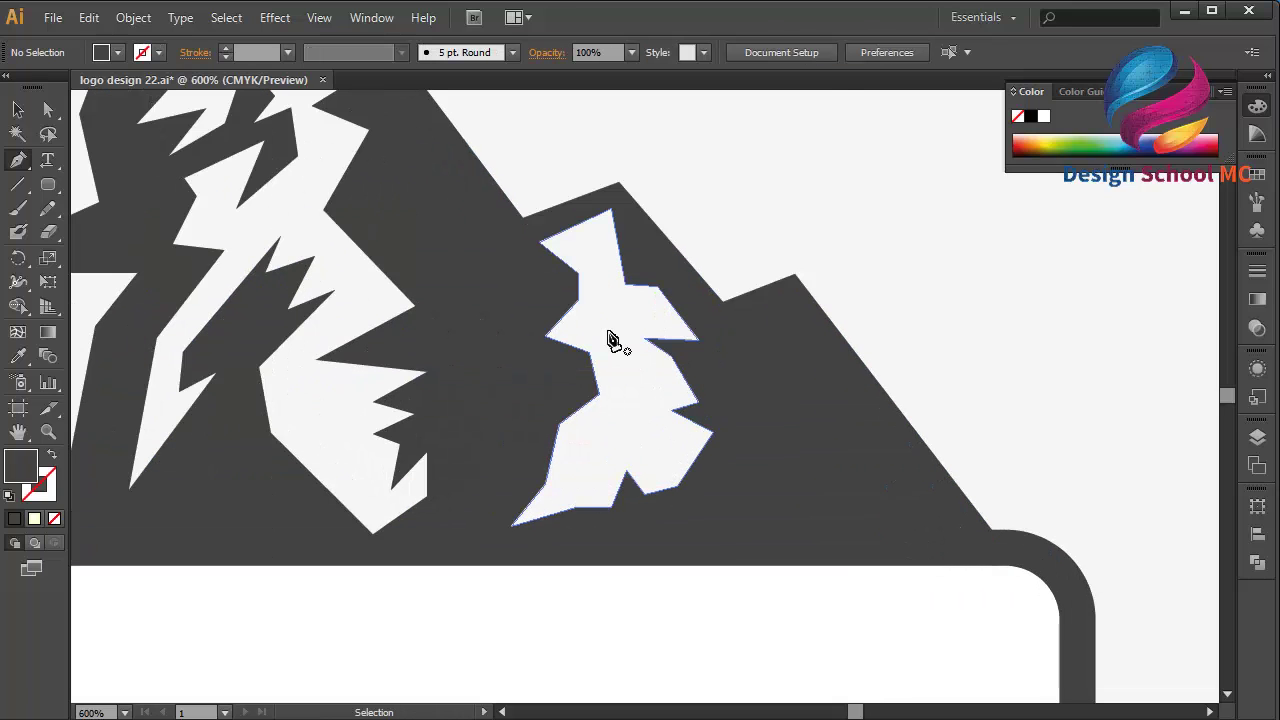
{"action": "left_click", "coordinate": [541, 242]}
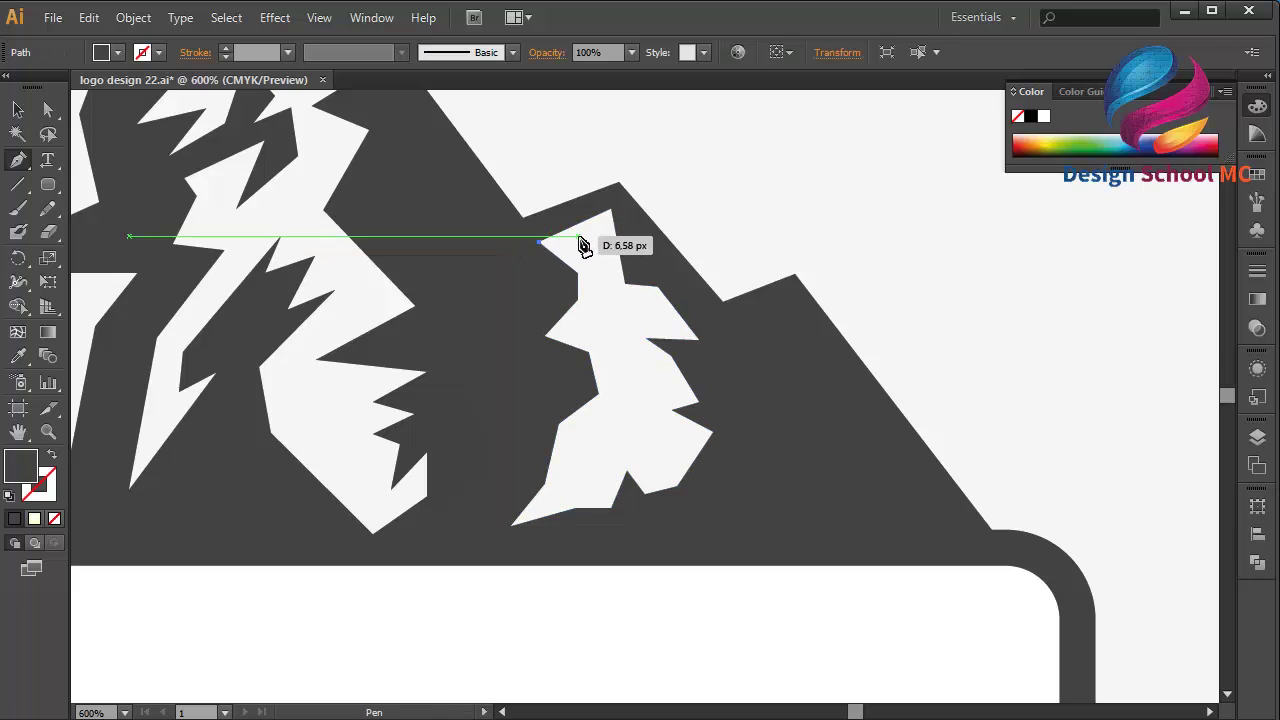
{"action": "left_click", "coordinate": [580, 237]}
{"action": "left_click", "coordinate": [571, 251]}
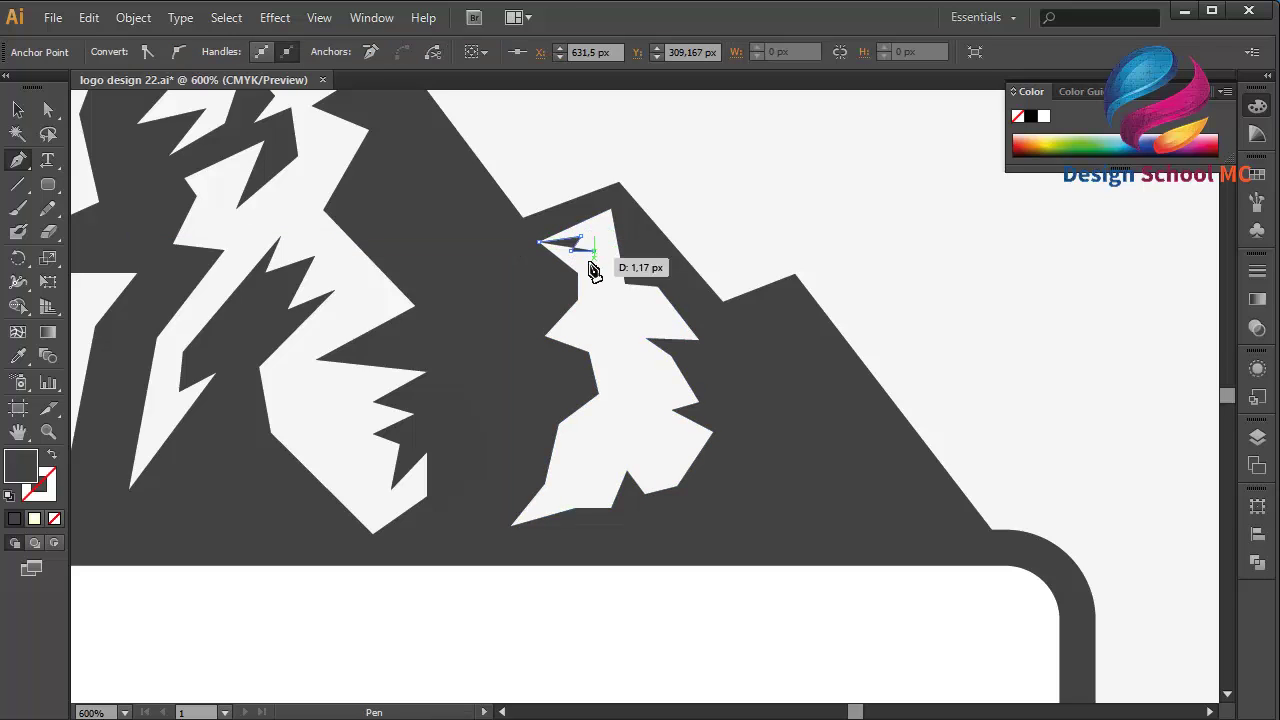
{"action": "left_click", "coordinate": [595, 250]}
{"action": "left_click", "coordinate": [584, 266]}
{"action": "left_click", "coordinate": [608, 272]}
{"action": "left_click", "coordinate": [578, 291]}
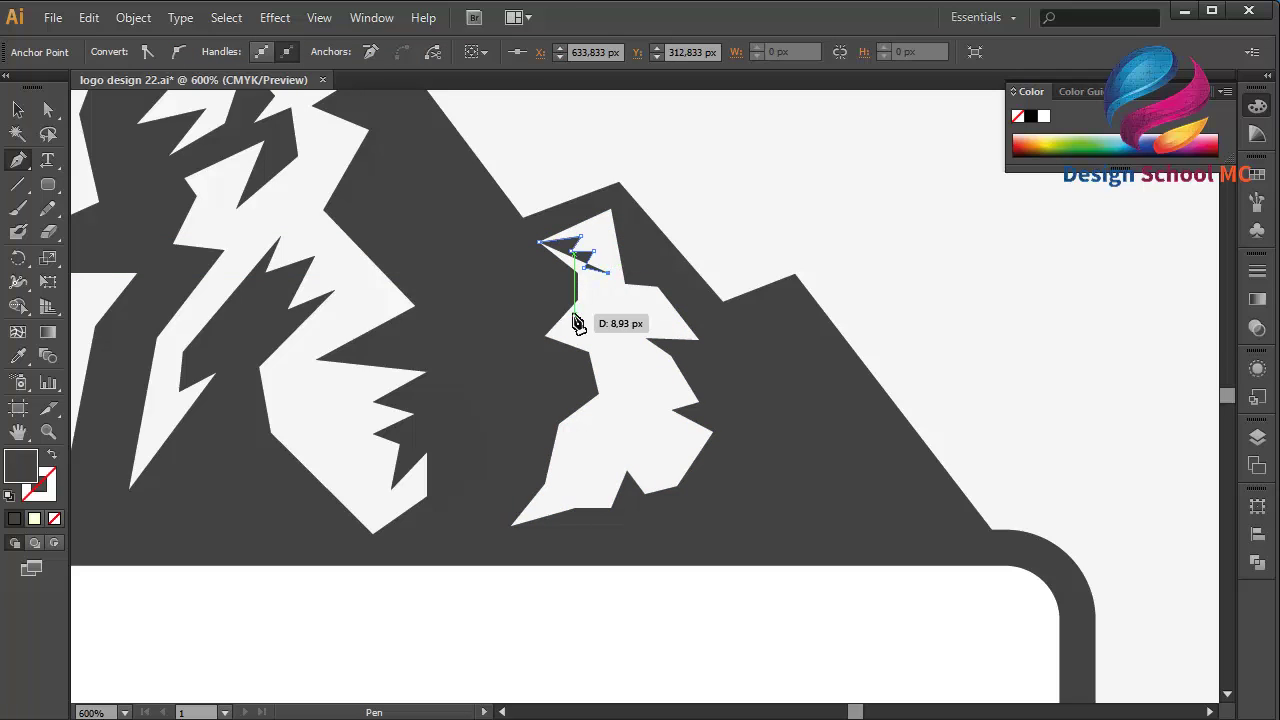
{"action": "left_click", "coordinate": [574, 311]}
{"action": "left_click", "coordinate": [600, 311]}
{"action": "left_click", "coordinate": [581, 326]}
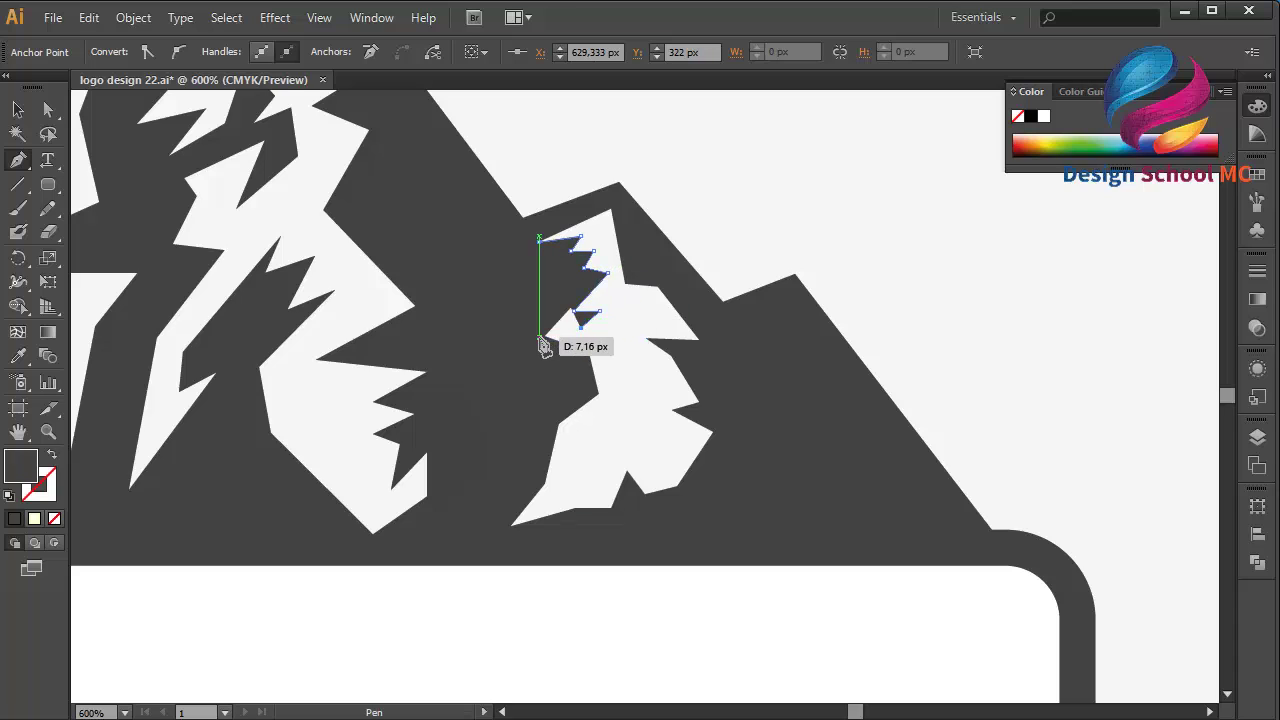
{"action": "left_click", "coordinate": [540, 336]}
{"action": "left_click", "coordinate": [539, 244]}
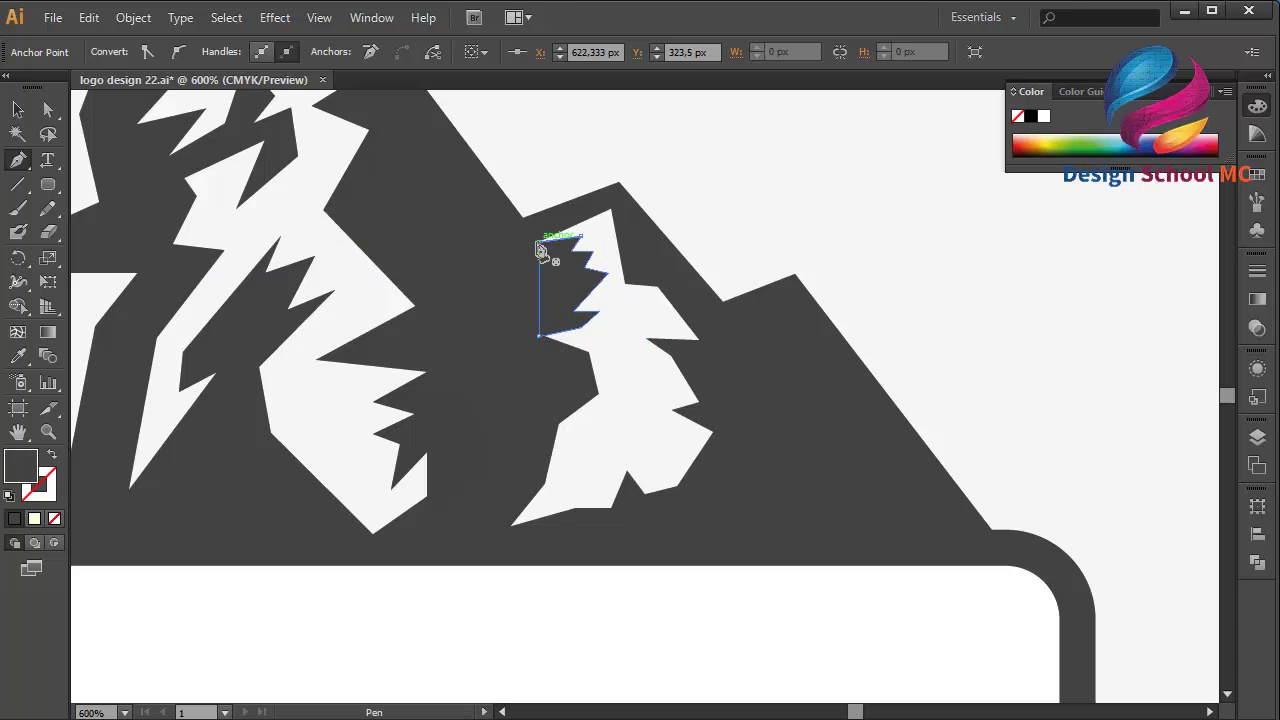
Outline a second dark wedge lower in the right peak's snow
{"action": "left_click", "coordinate": [623, 366], "text": "ctrl"}
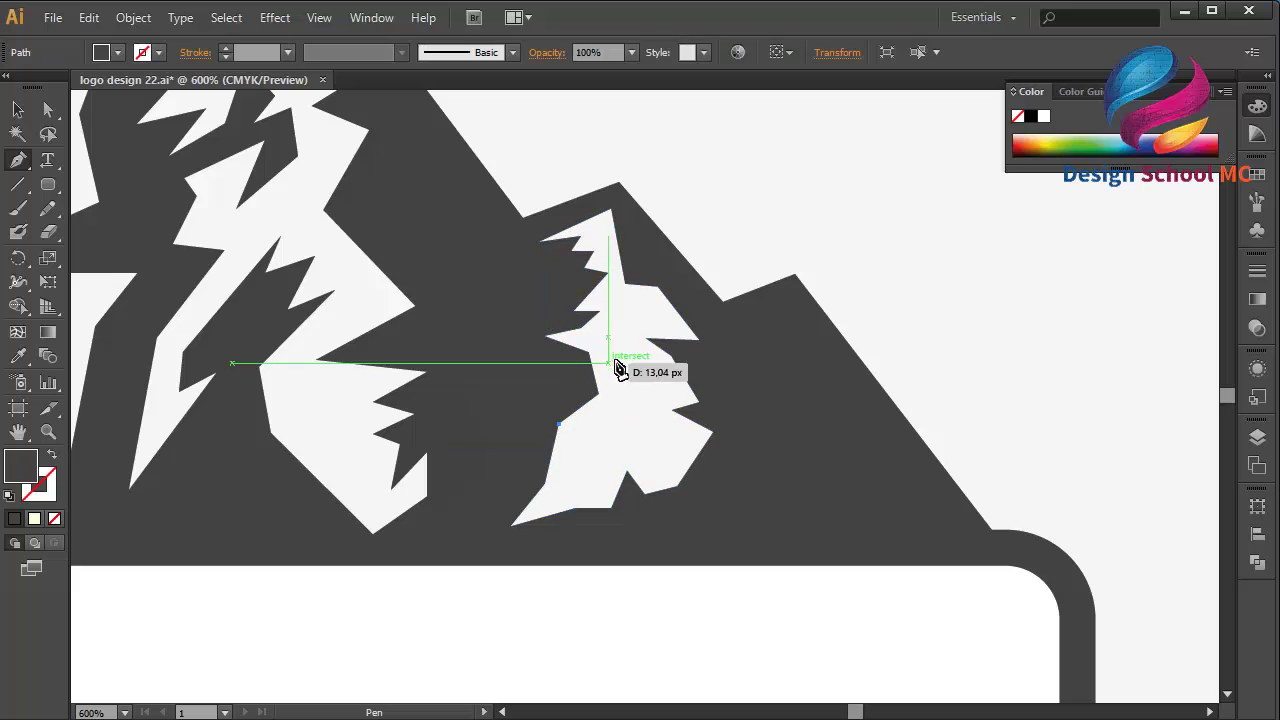
{"action": "left_click", "coordinate": [626, 371]}
{"action": "left_click", "coordinate": [645, 367]}
{"action": "left_click", "coordinate": [627, 423]}
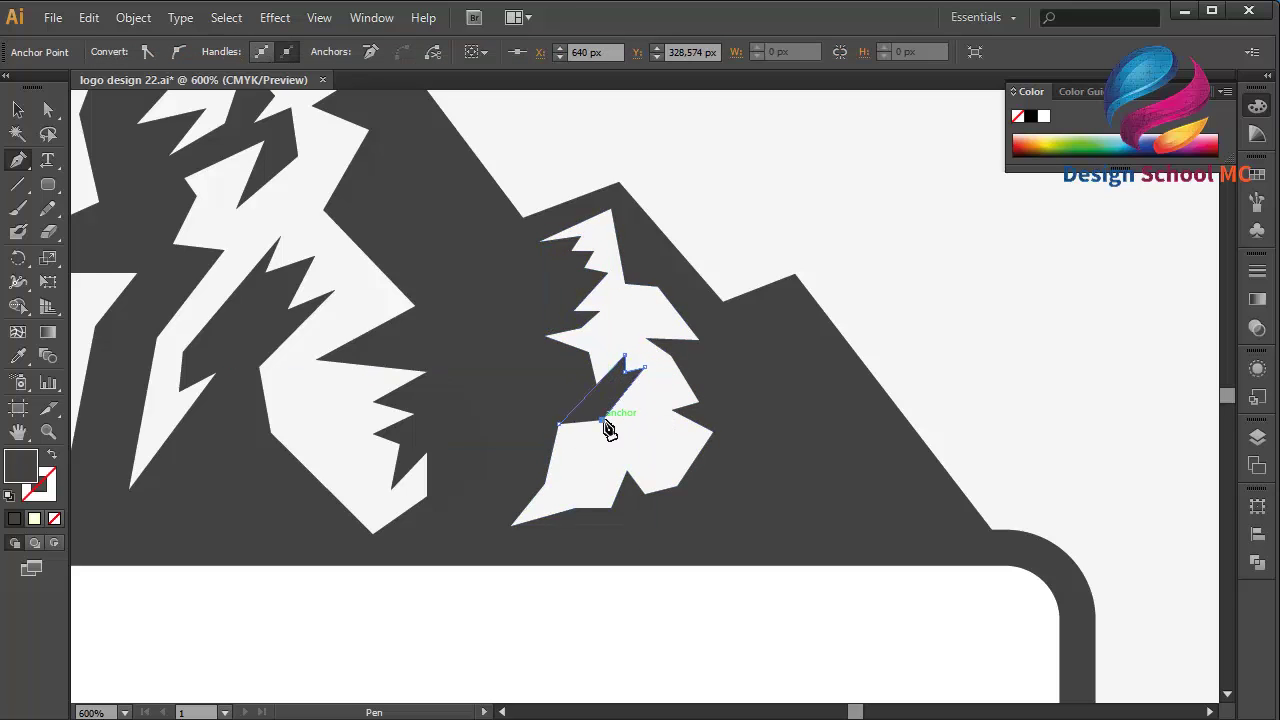
{"action": "left_click", "coordinate": [602, 419]}
{"action": "left_click", "coordinate": [560, 423]}
{"action": "left_click", "coordinate": [581, 477]}
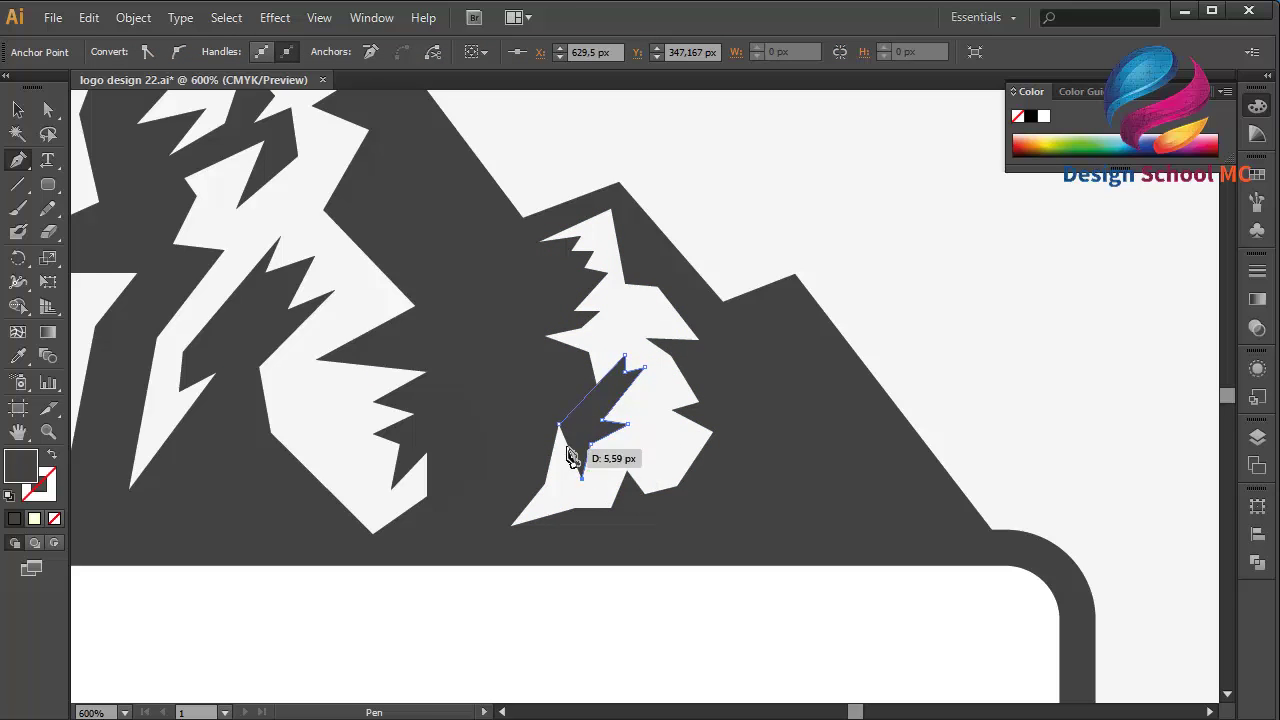
{"action": "left_click", "coordinate": [545, 485]}
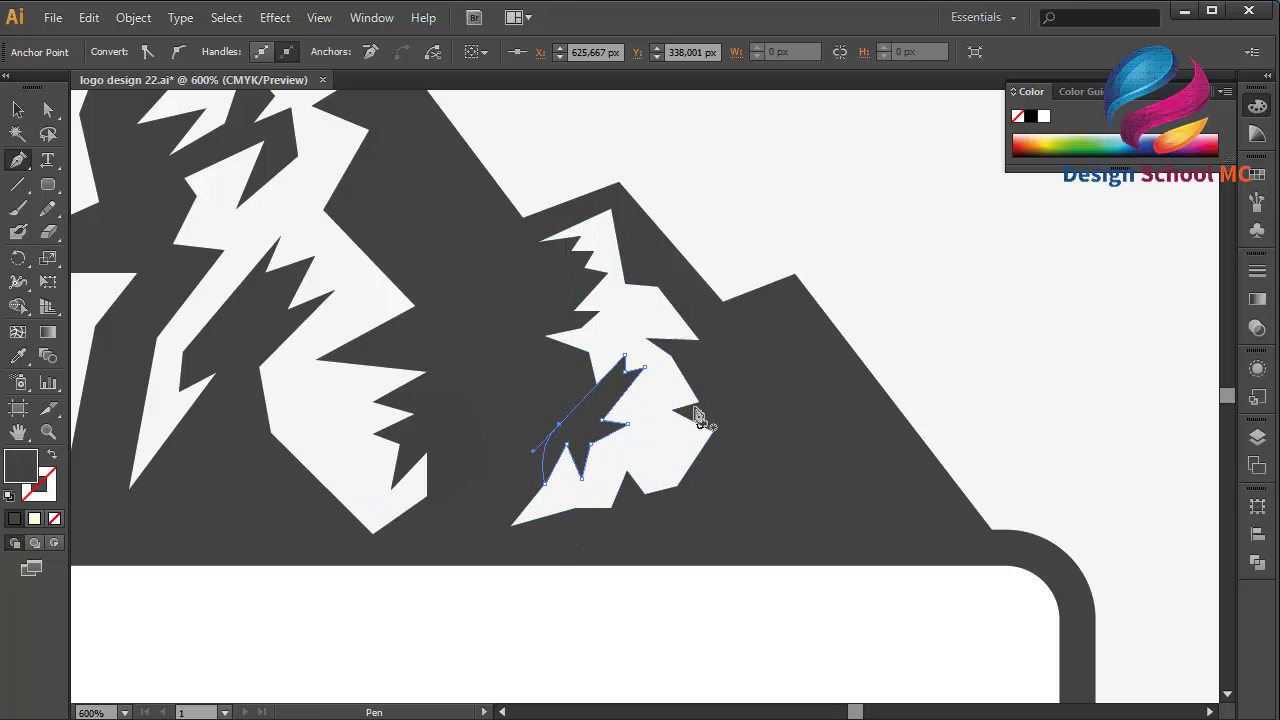
Draw a third closed notch at the lower right of the right peak's snow
{"action": "left_click", "coordinate": [664, 373]}
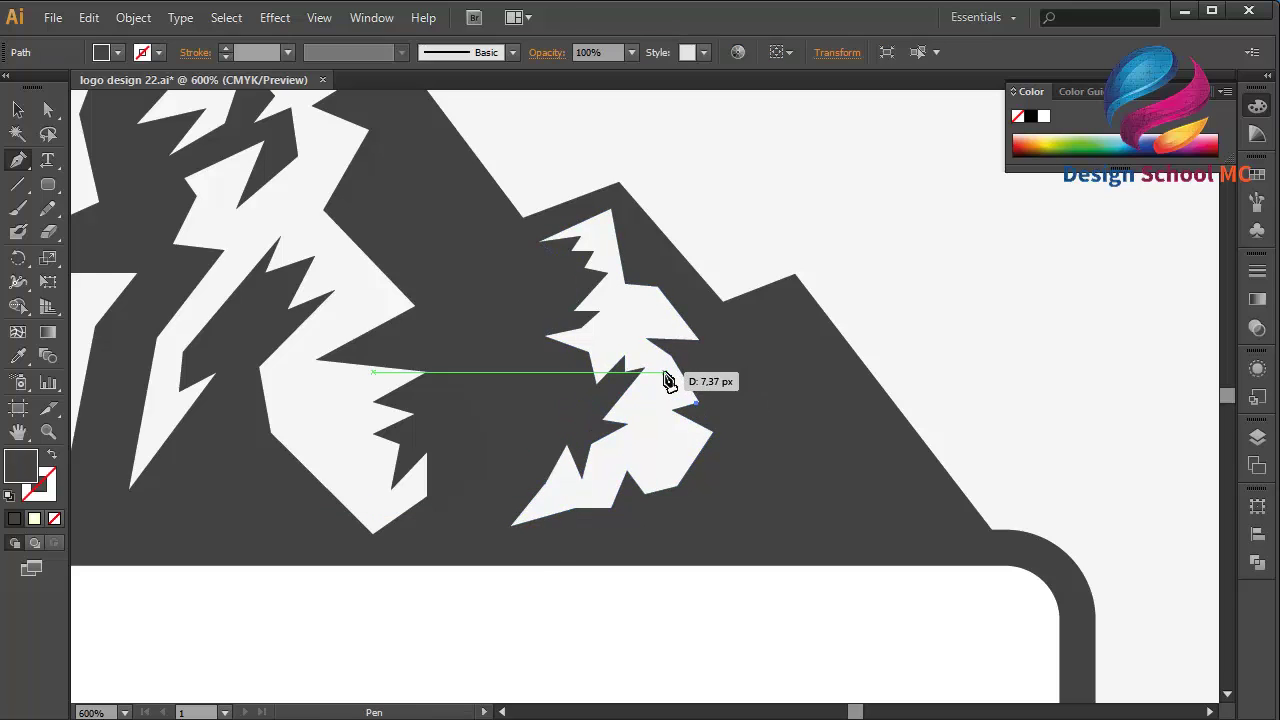
{"action": "left_click_drag", "start_coordinate": [664, 407], "coordinate": [645, 408]}
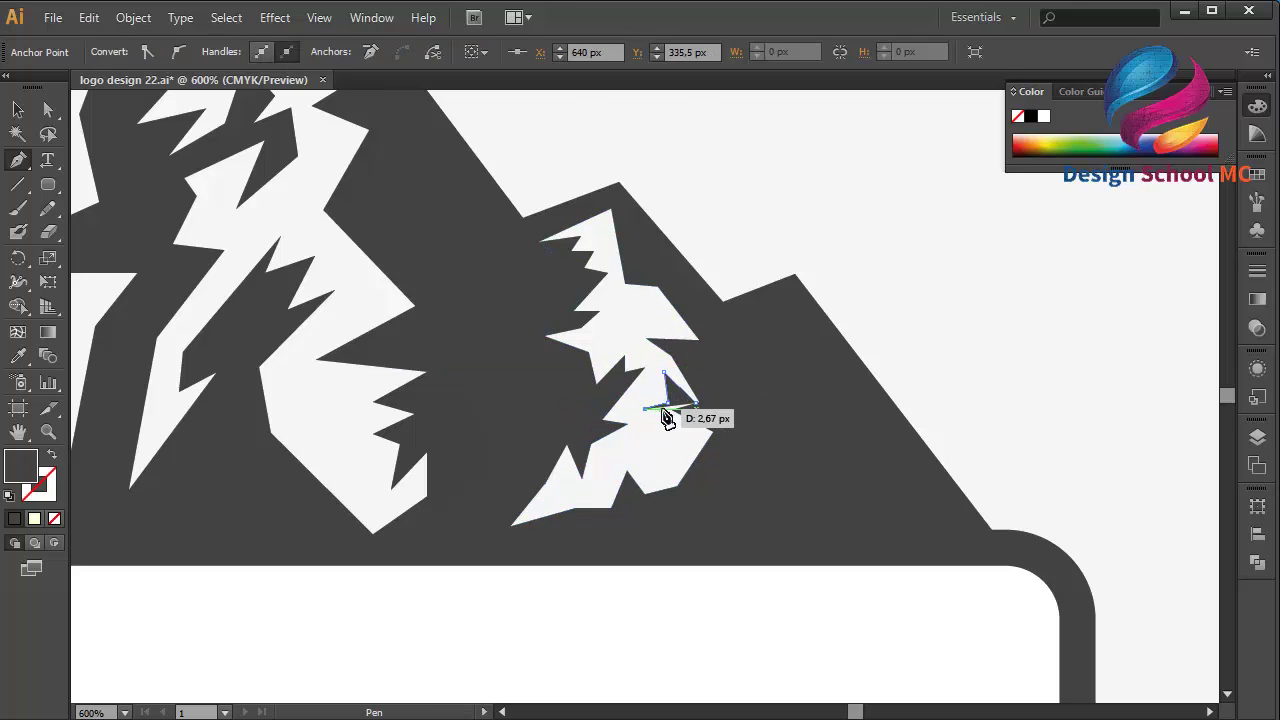
{"action": "left_click_drag", "start_coordinate": [661, 453], "coordinate": [662, 476]}
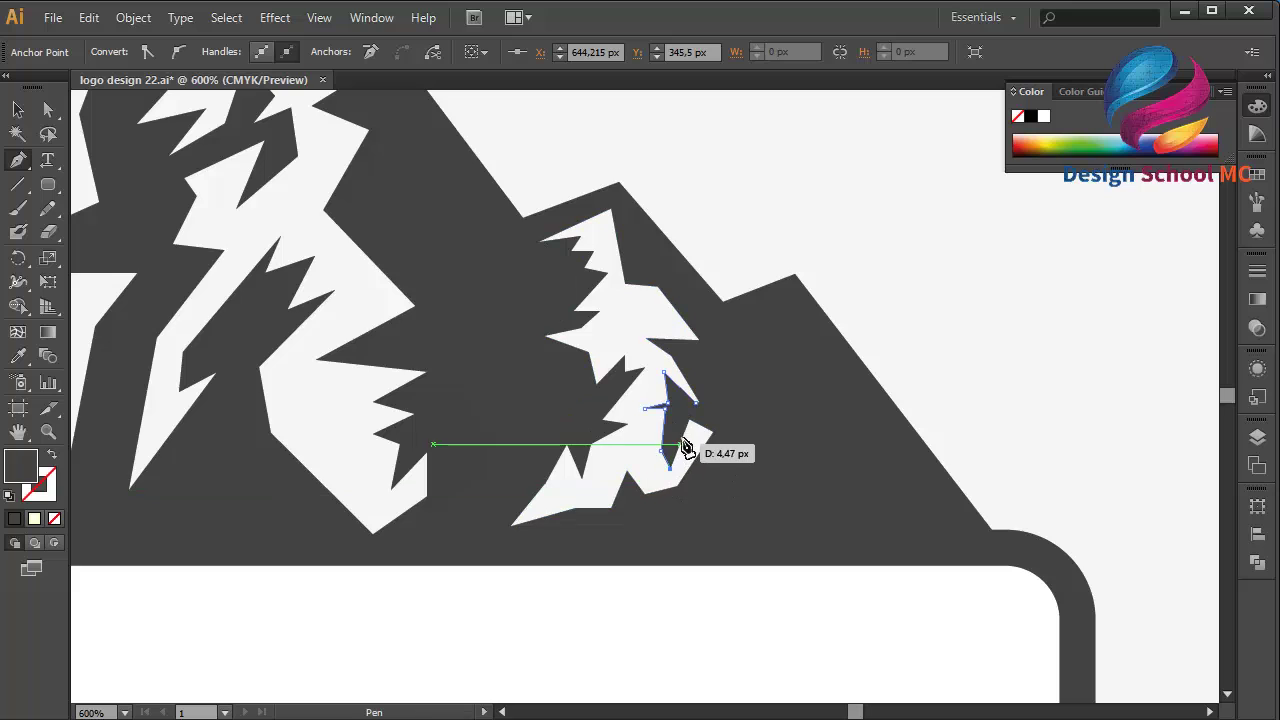
{"action": "left_click", "coordinate": [670, 468]}
{"action": "left_click_drag", "start_coordinate": [679, 489], "coordinate": [715, 419]}
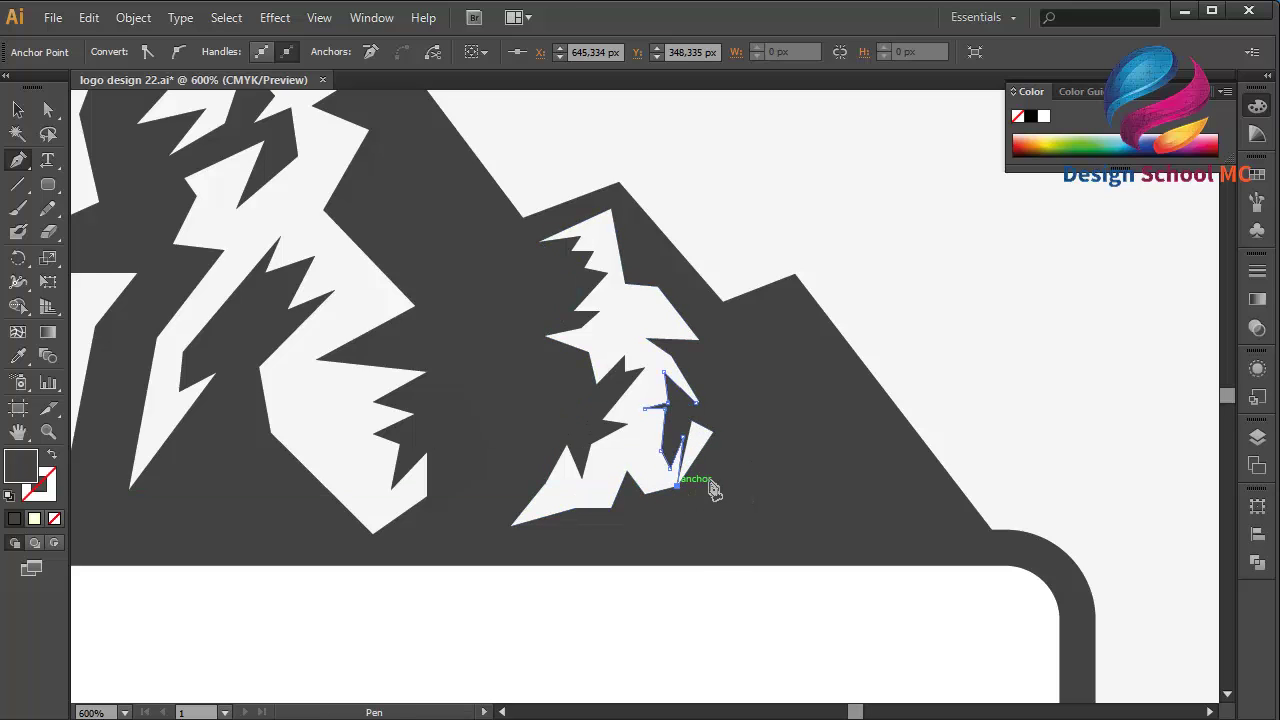
{"action": "left_click", "coordinate": [697, 403]}
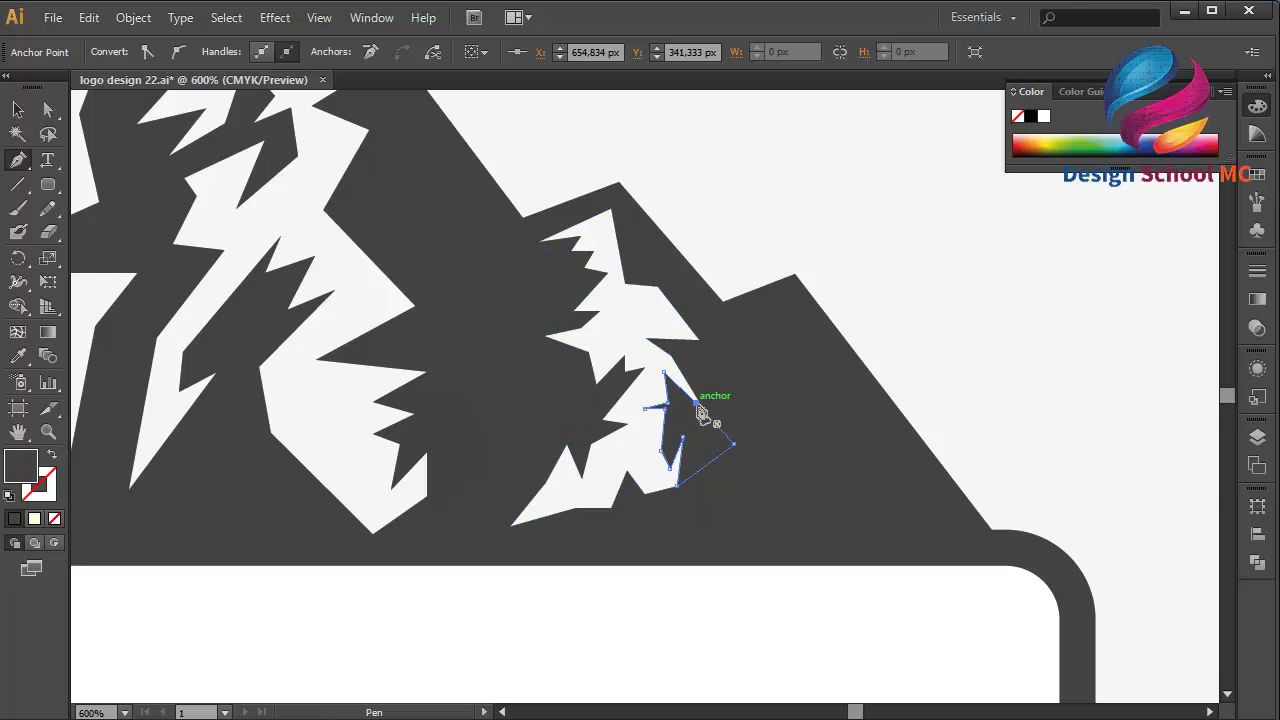
Drag one corner anchor of the third notch with Direct Selection to refine it
{"action": "left_click", "coordinate": [46, 112]}
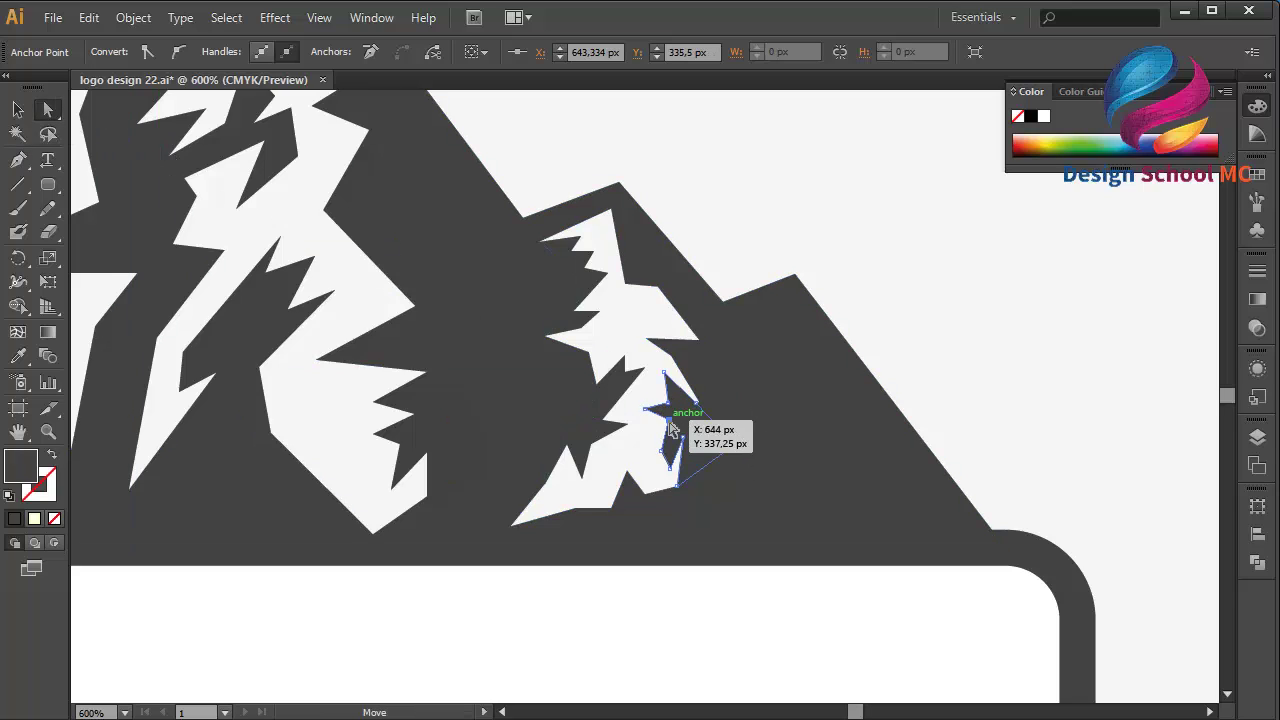
{"action": "left_click_drag", "start_coordinate": [669, 418], "coordinate": [706, 404]}
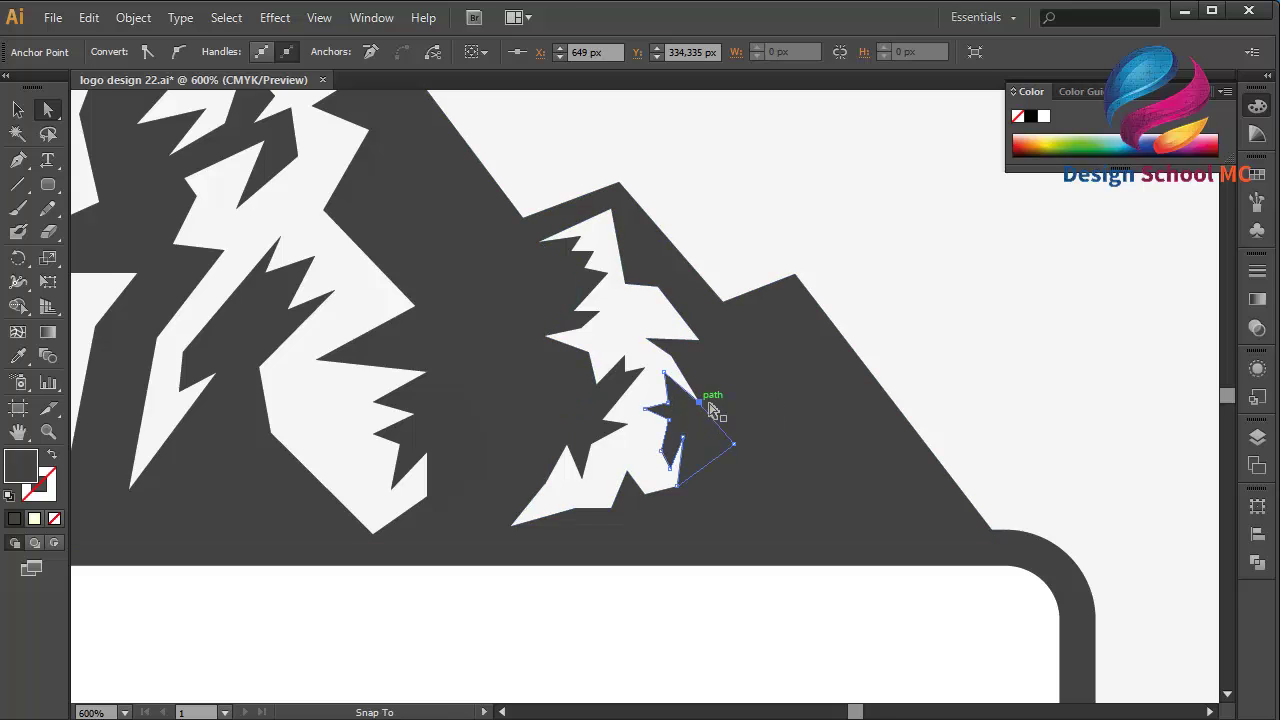
{"action": "left_click", "coordinate": [906, 301]}
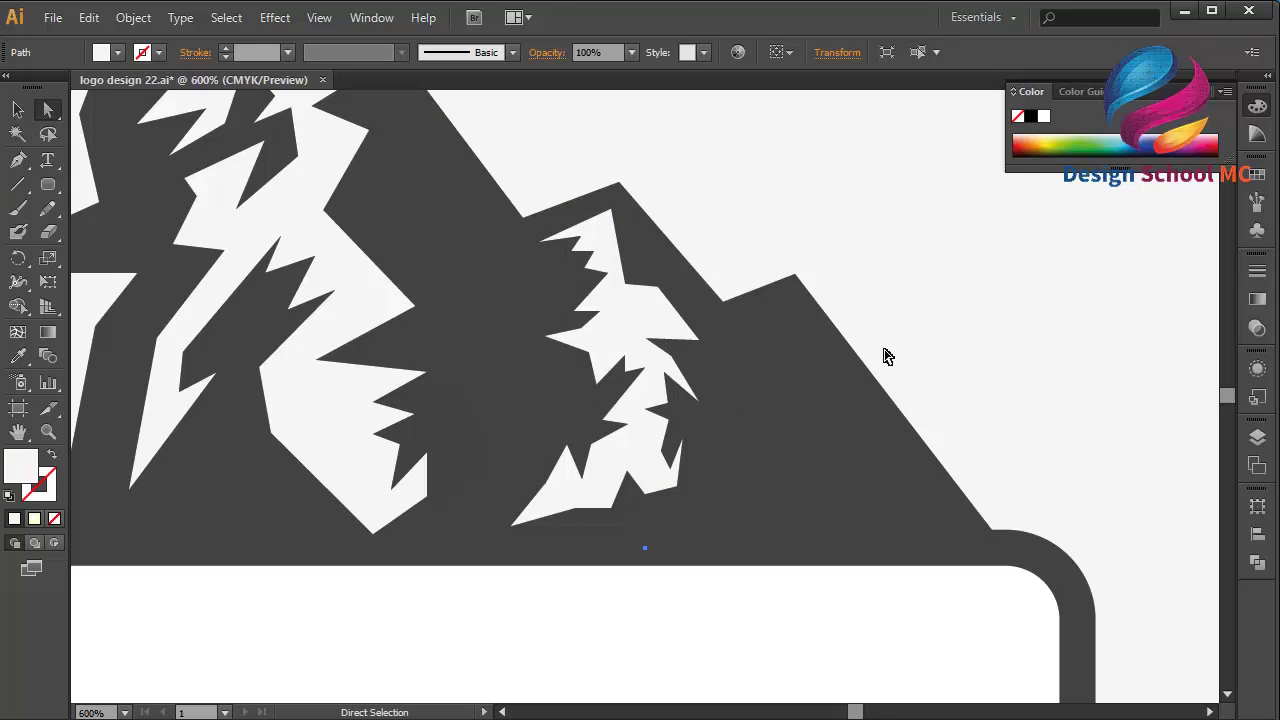
Add a 'The Mountain' text line to the left of the mountain artwork
{"action": "key", "text": "ctrl+minus"}
{"action": "key", "text": "ctrl+minus"}
{"action": "key", "text": "ctrl+minus"}
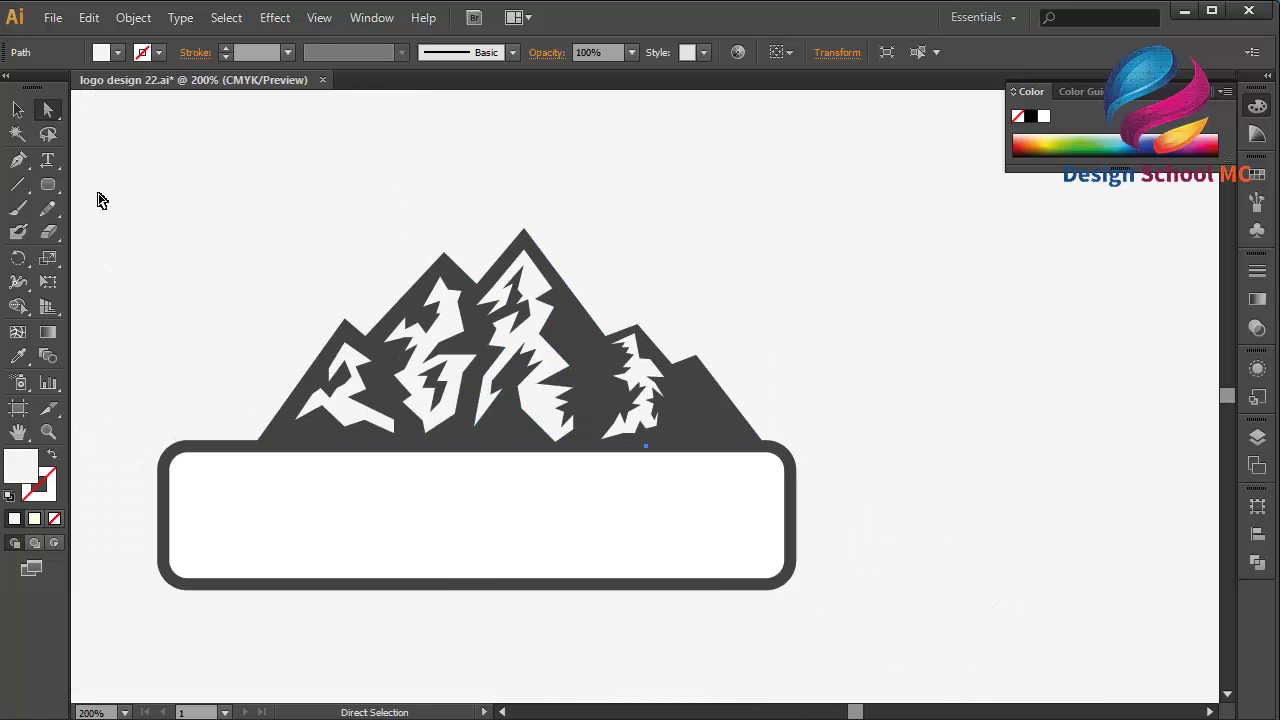
{"action": "left_click", "coordinate": [46, 162]}
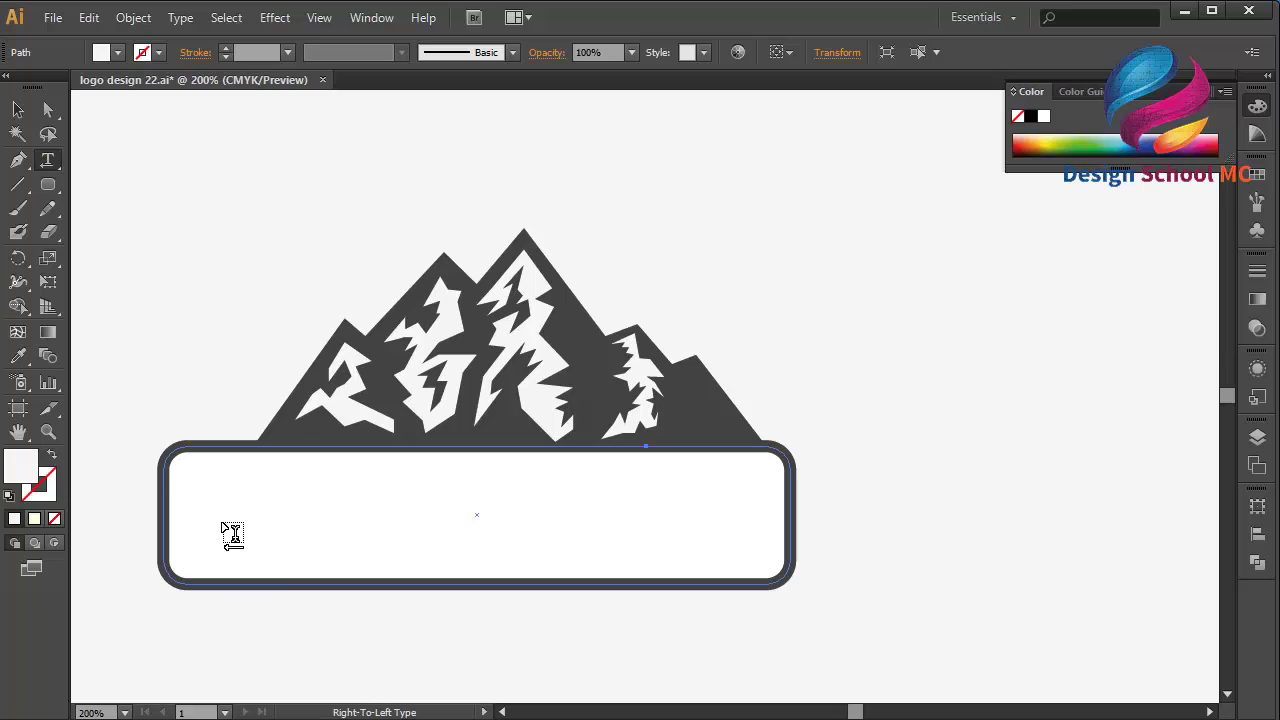
{"action": "key", "text": "ctrl+shift+a"}
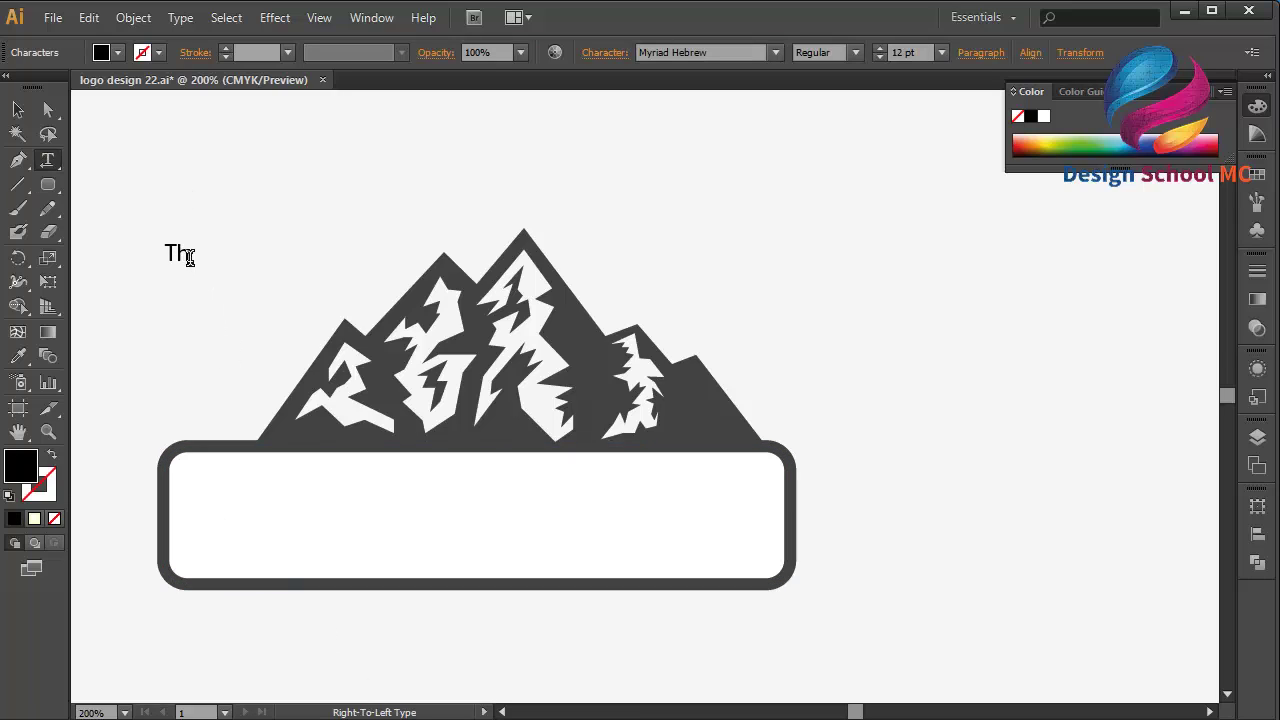
{"action": "type", "text": "e mount"}
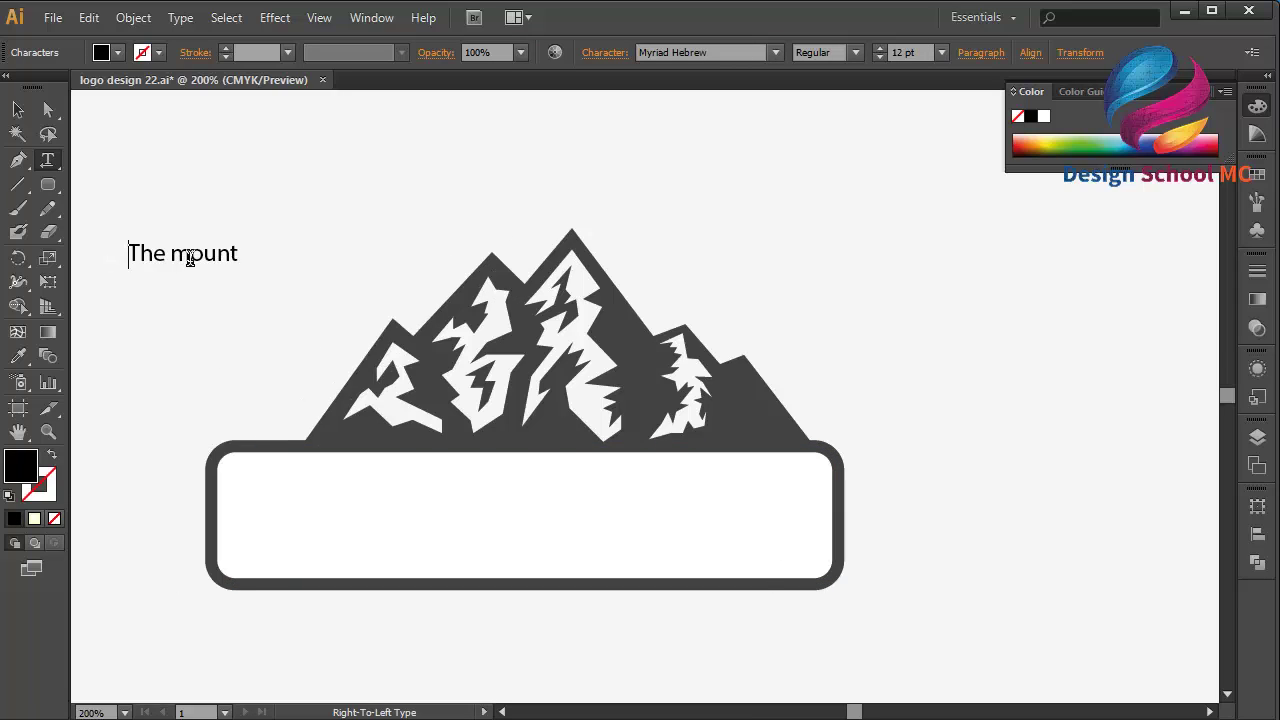
{"action": "type", "text": "ain"}
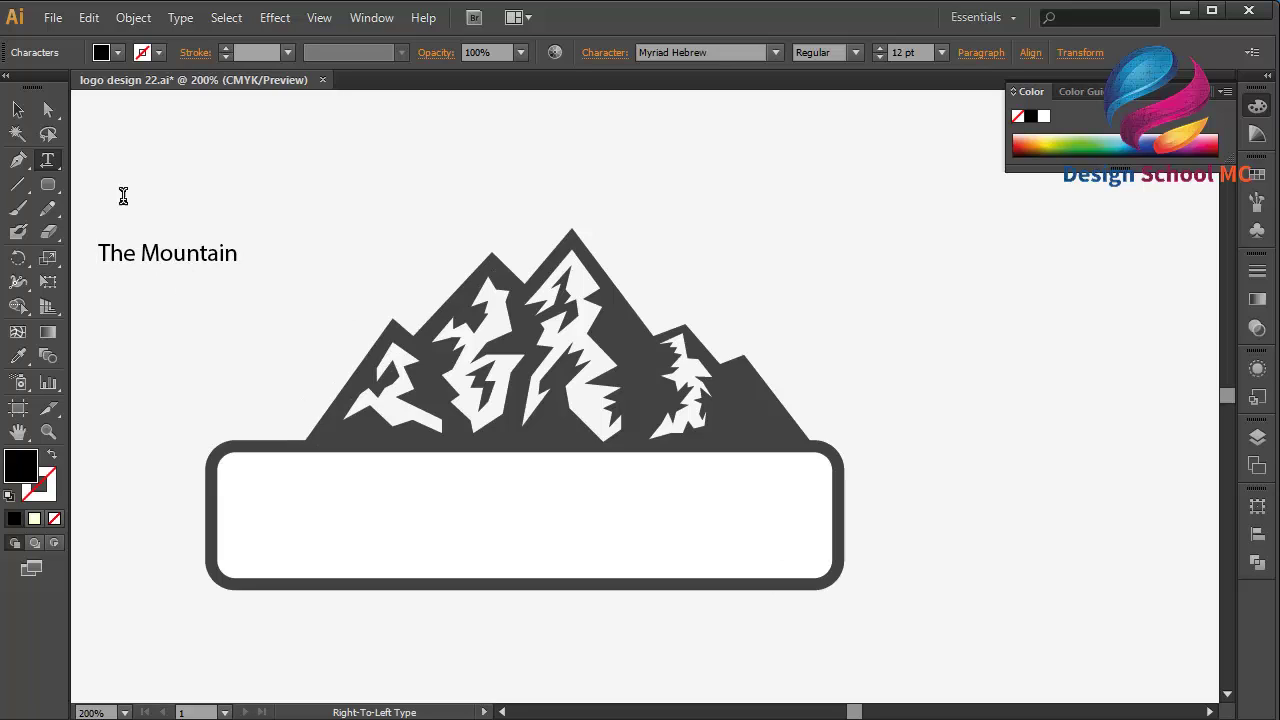
{"action": "left_click", "coordinate": [20, 110]}
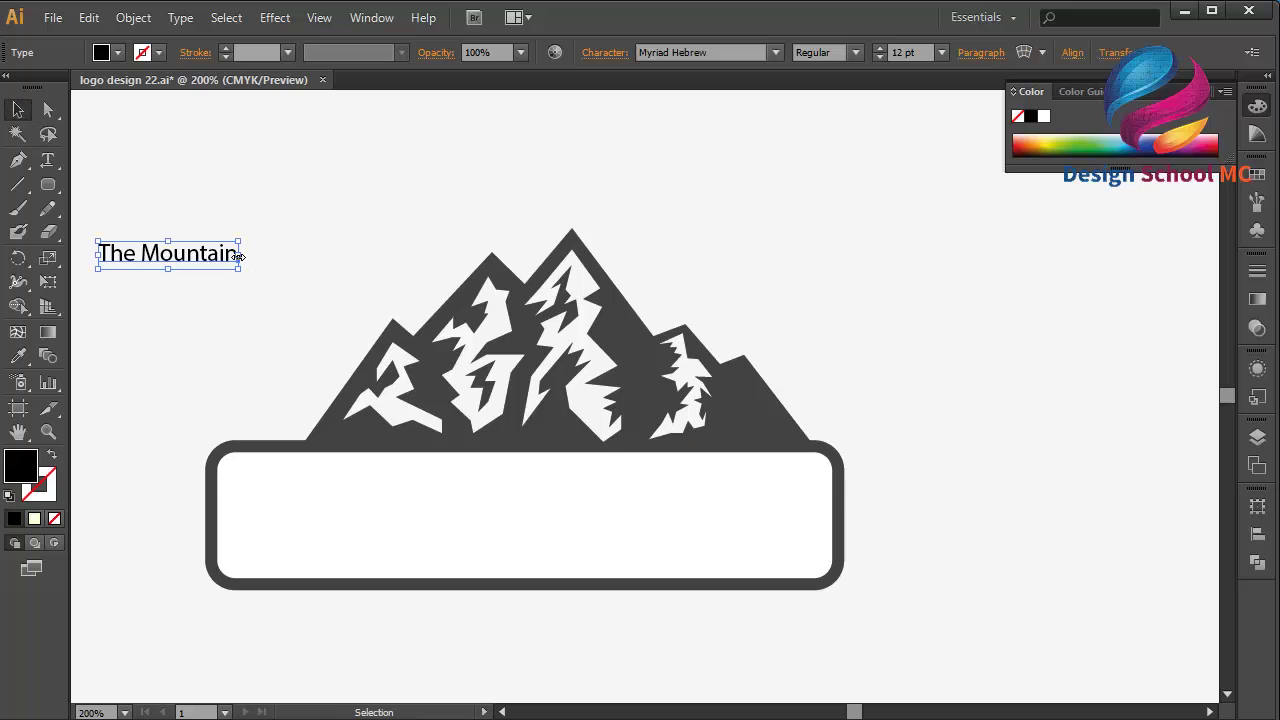
Move 'The Mountain' into the banner, scale it to 46.6 pt, make it Bold and centre it
{"action": "left_click_drag", "start_coordinate": [322, 256], "coordinate": [525, 254]}
{"action": "mouse_move", "coordinate": [428, 268]}
{"action": "left_mouse_down"}
{"action": "mouse_move", "coordinate": [627, 517]}
{"action": "mouse_move", "coordinate": [590, 532]}
{"action": "left_mouse_up"}
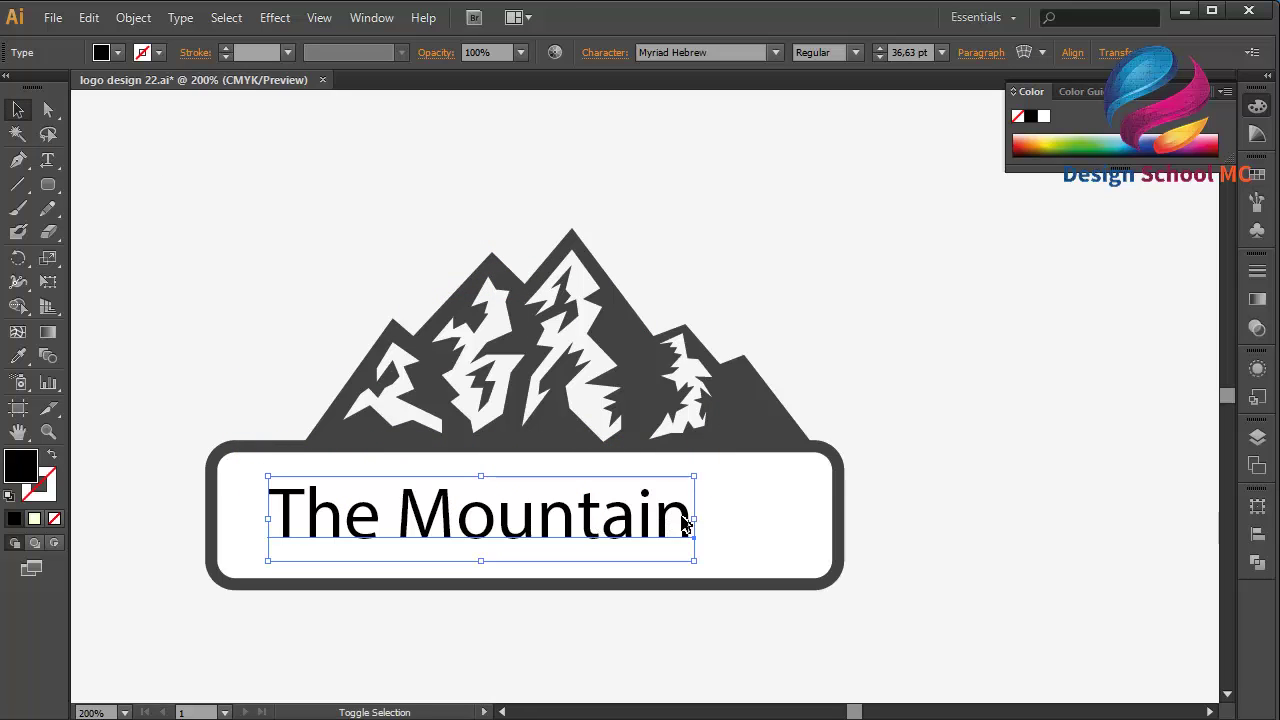
{"action": "left_click_drag", "start_coordinate": [692, 517], "coordinate": [795, 528]}
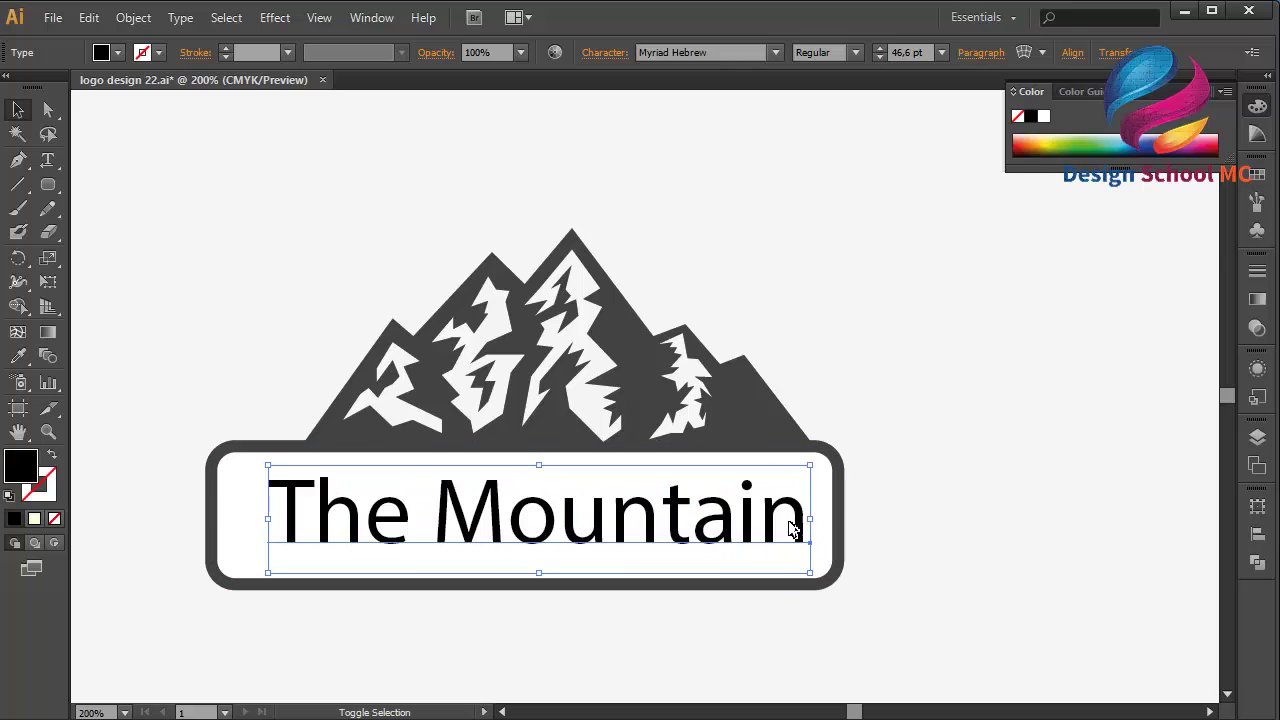
{"action": "left_click_drag", "start_coordinate": [708, 524], "coordinate": [687, 524]}
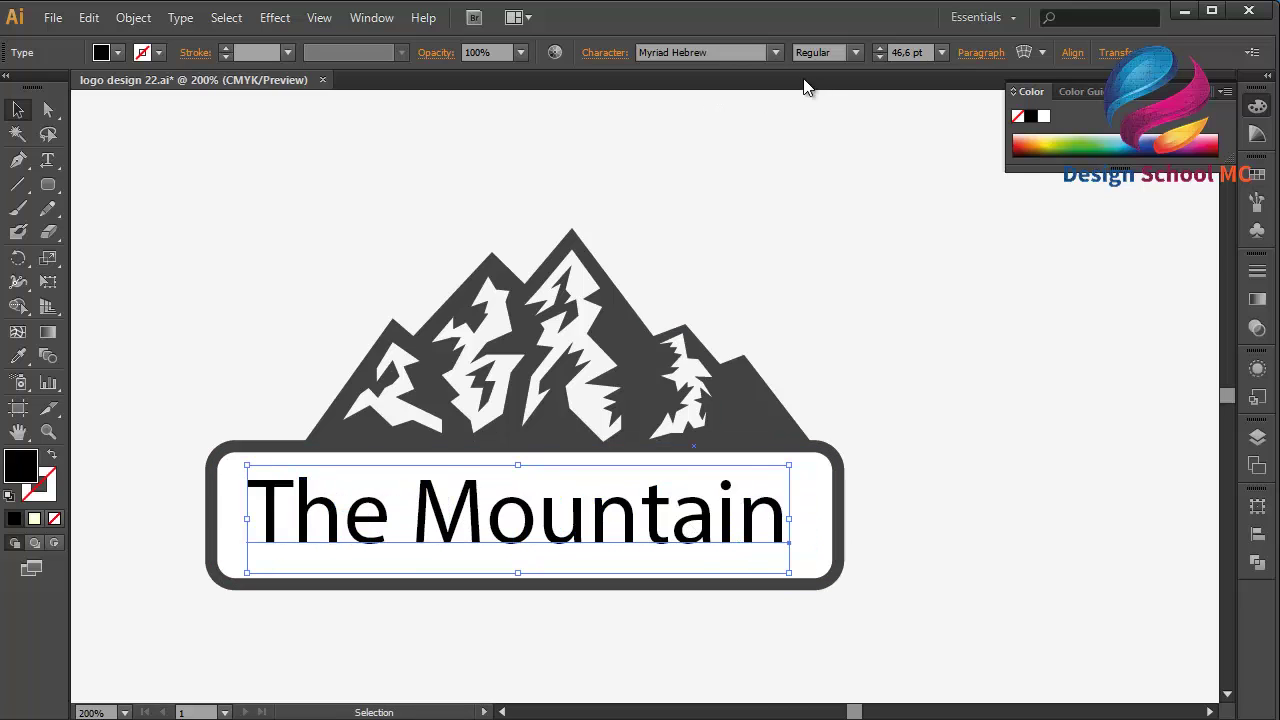
{"action": "left_click", "coordinate": [856, 53]}
{"action": "left_click", "coordinate": [818, 118]}
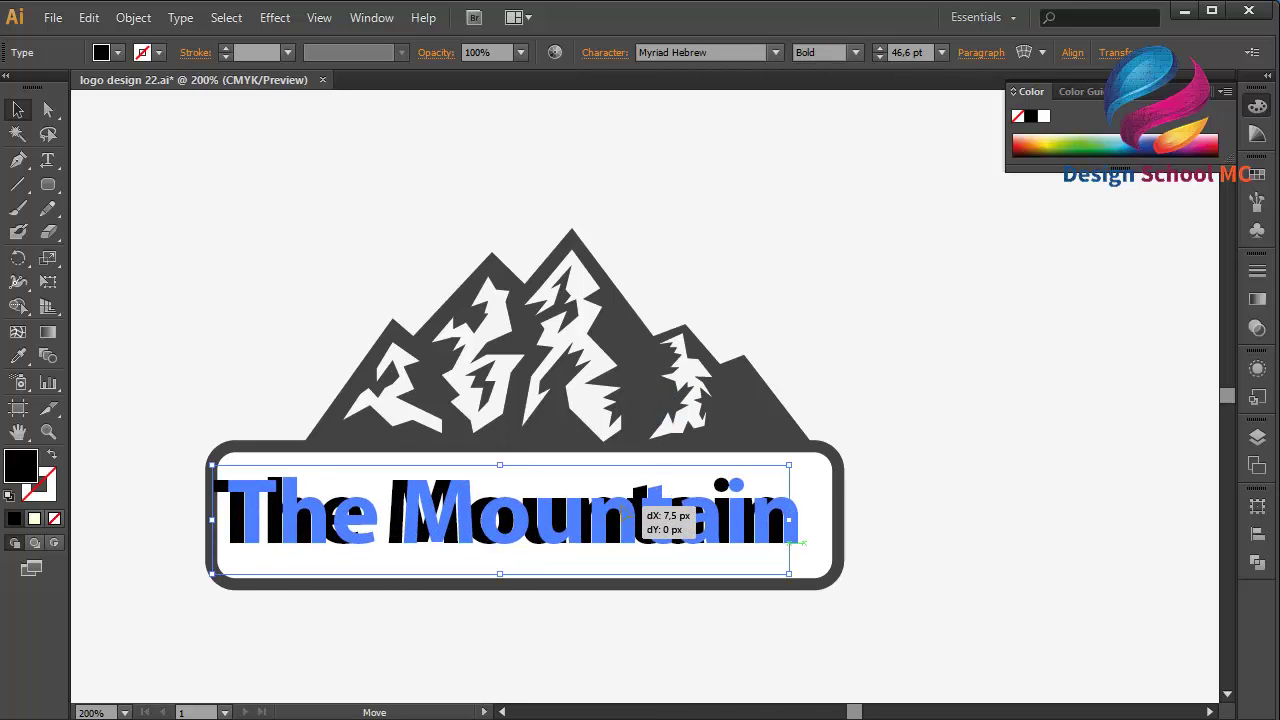
{"action": "left_click_drag", "start_coordinate": [614, 516], "coordinate": [624, 512]}
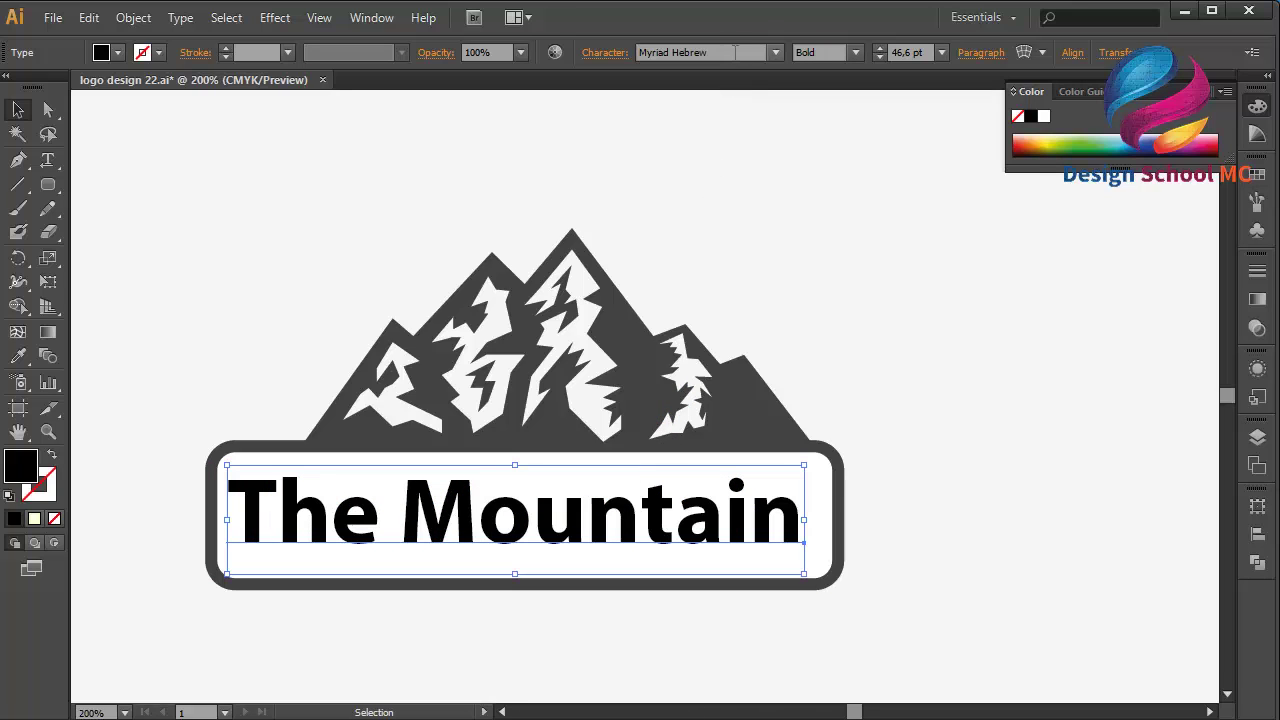
Try Constantia and Cooper Std as the heading font, checking Cooper Std's styles
{"action": "left_click", "coordinate": [777, 53]}
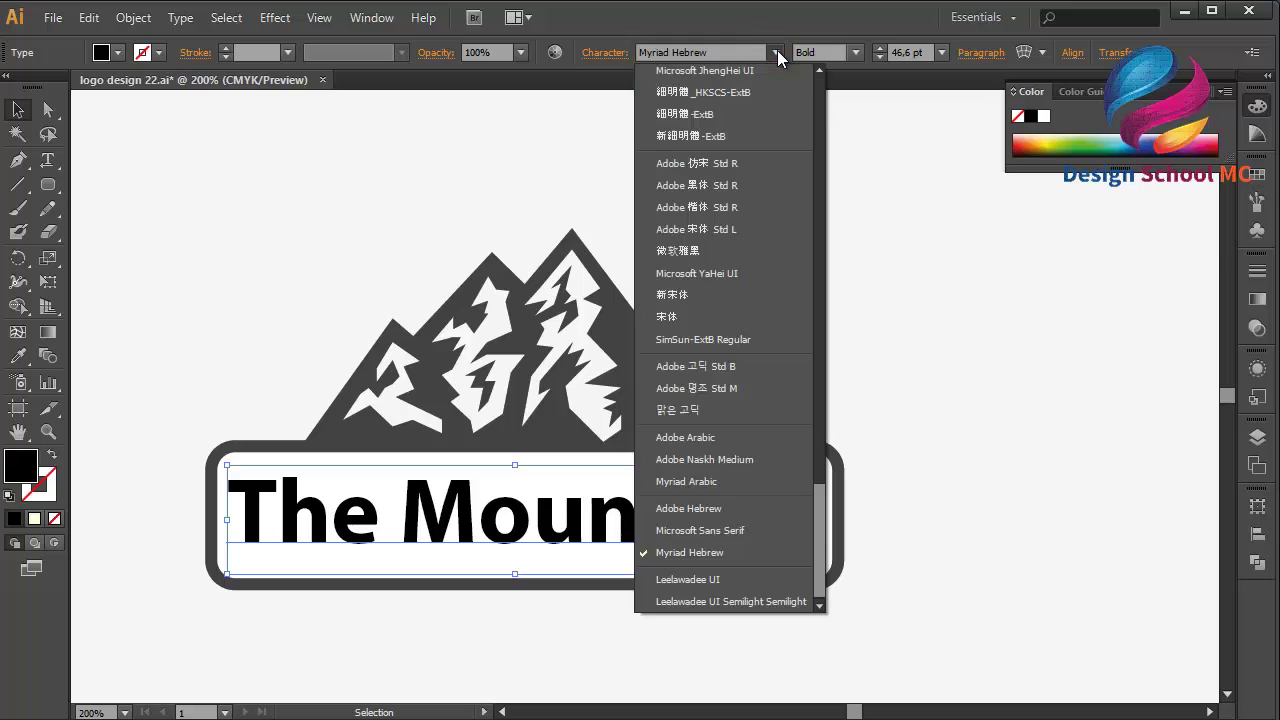
{"action": "left_click", "coordinate": [823, 117]}
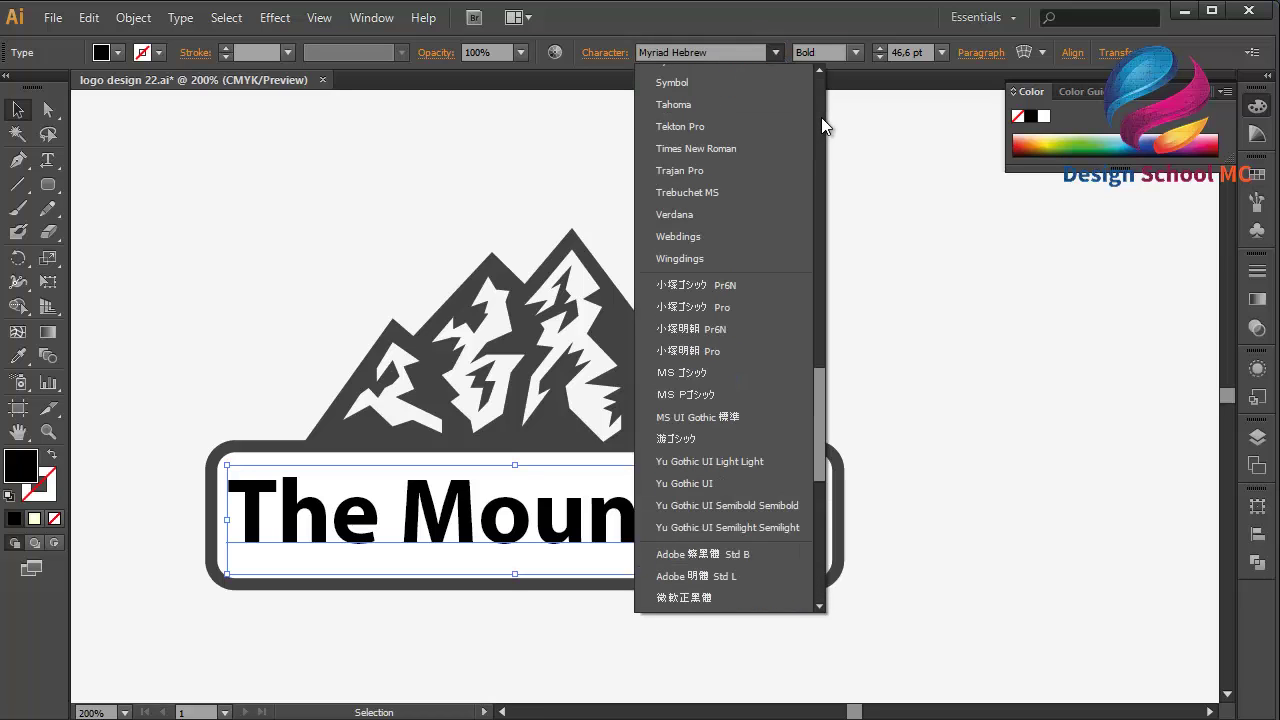
{"action": "left_click", "coordinate": [821, 117]}
{"action": "left_click", "coordinate": [821, 116]}
{"action": "left_click", "coordinate": [759, 126]}
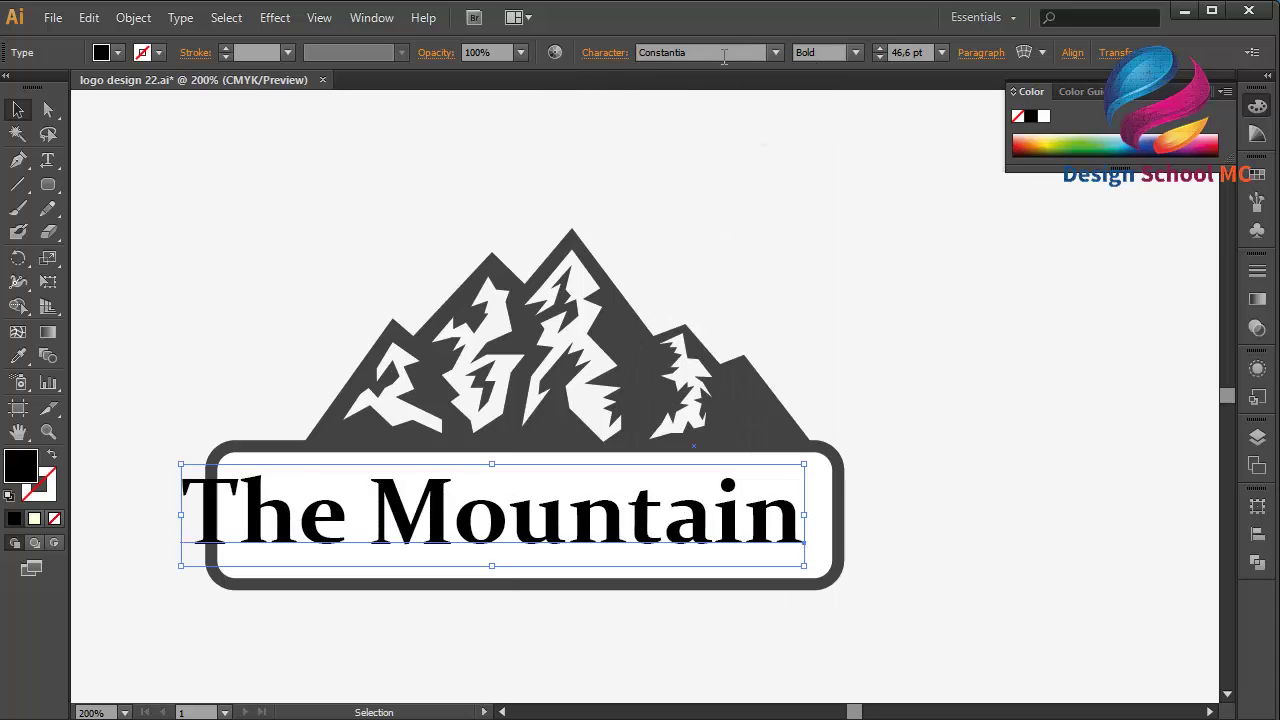
{"action": "left_click", "coordinate": [720, 49]}
{"action": "type", "text": "Cooper Std"}
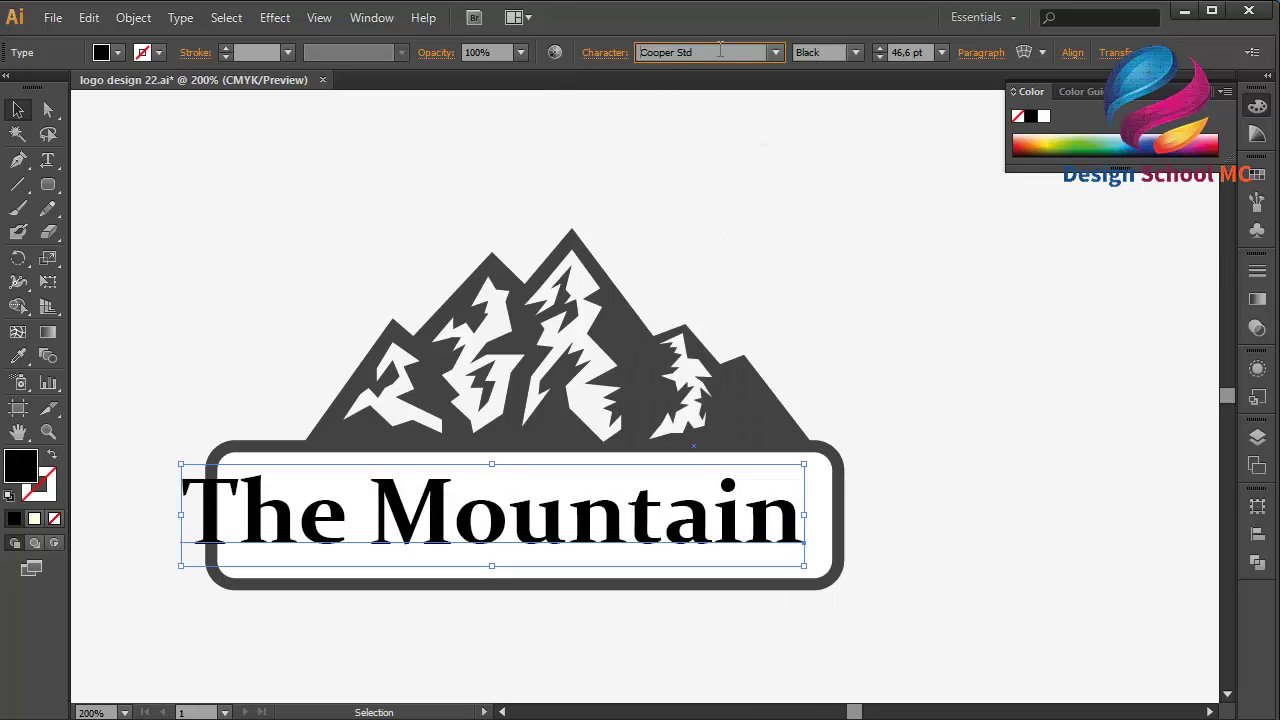
{"action": "key", "text": "Return"}
{"action": "key", "text": "Down"}
{"action": "key", "text": "Up"}
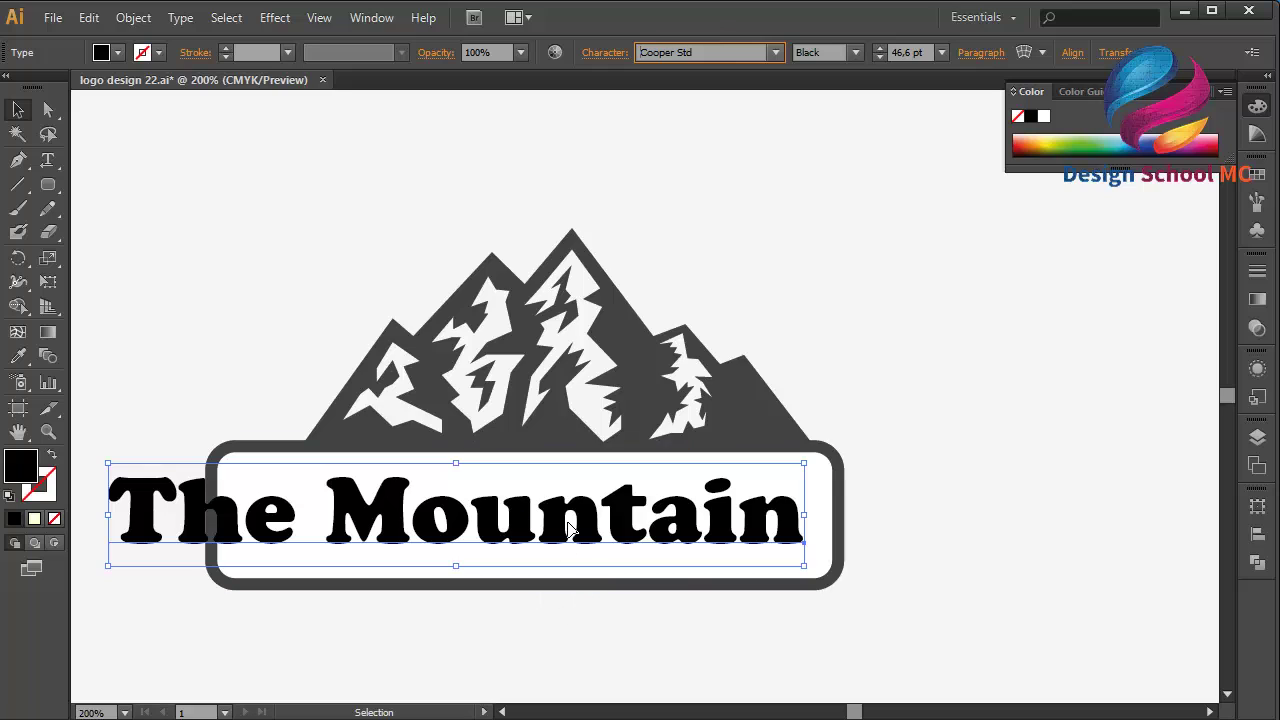
{"action": "left_click", "coordinate": [856, 52]}
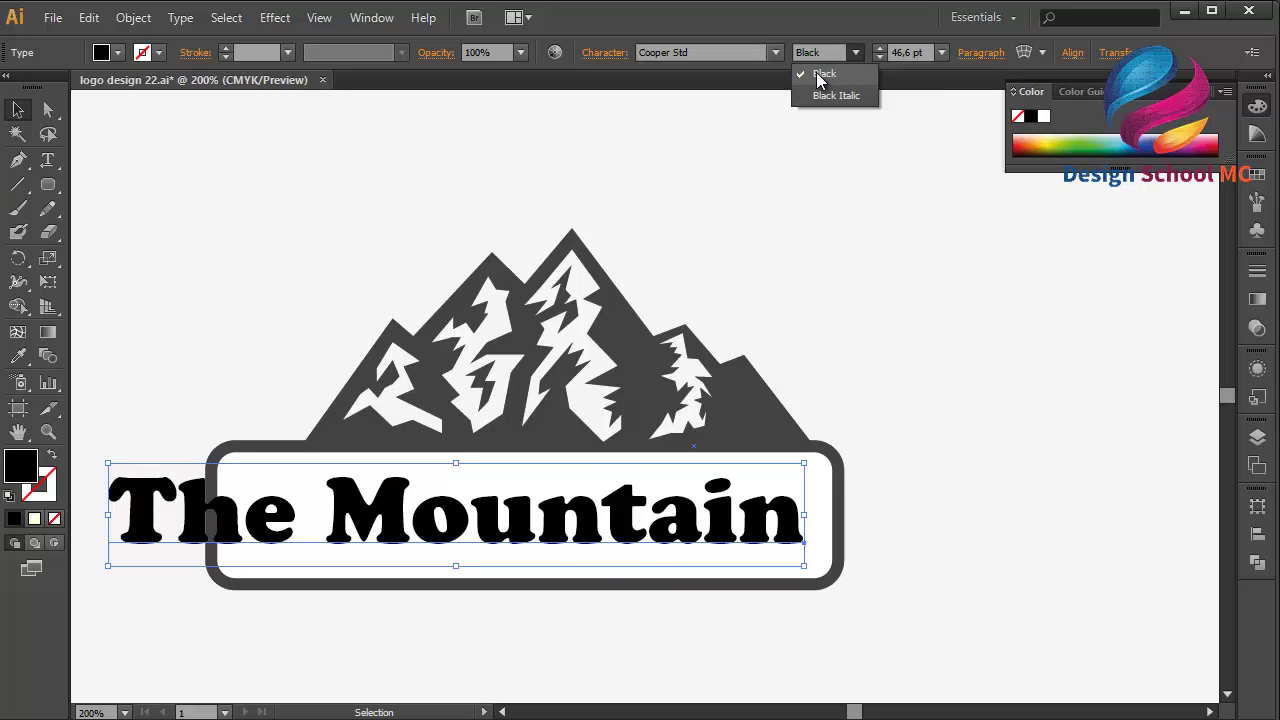
{"action": "left_click", "coordinate": [770, 60]}
{"action": "left_click", "coordinate": [727, 52]}
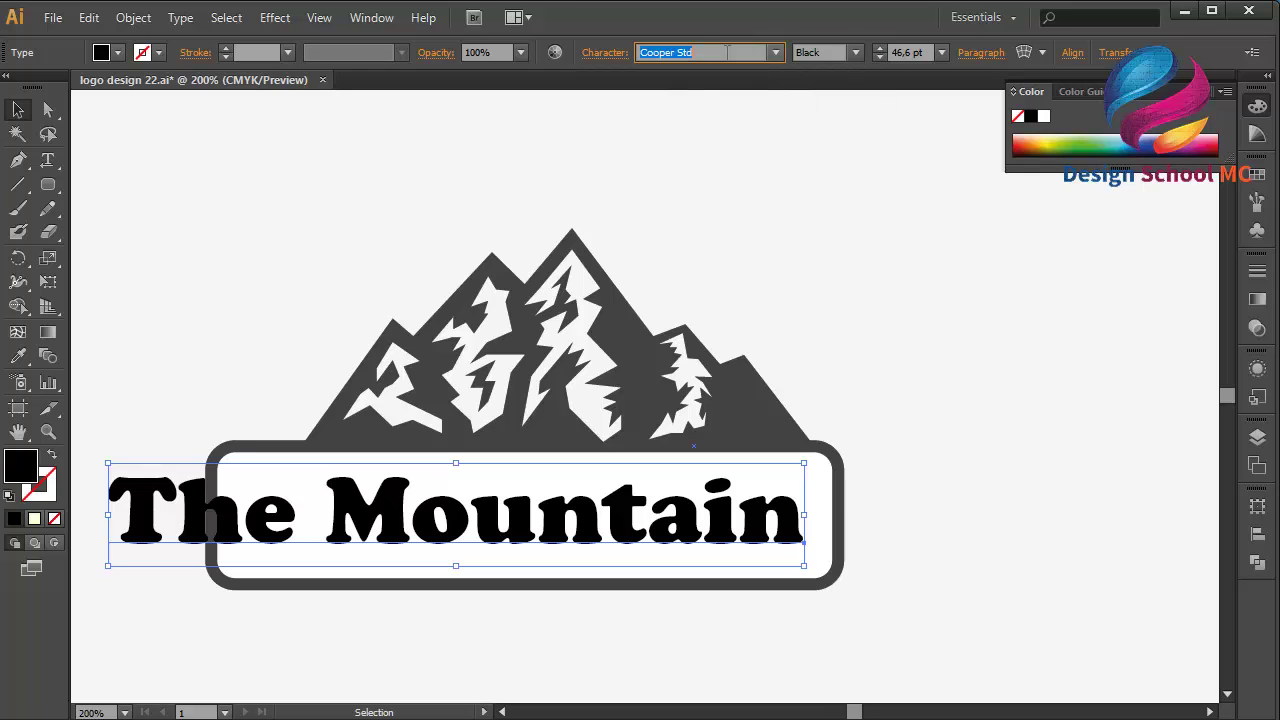
Preview the heading in Corbel, Ebrima, Franklin Gothic Medium, Impact and Lucida Sans Unicode
{"action": "type", "text": "Corbel"}
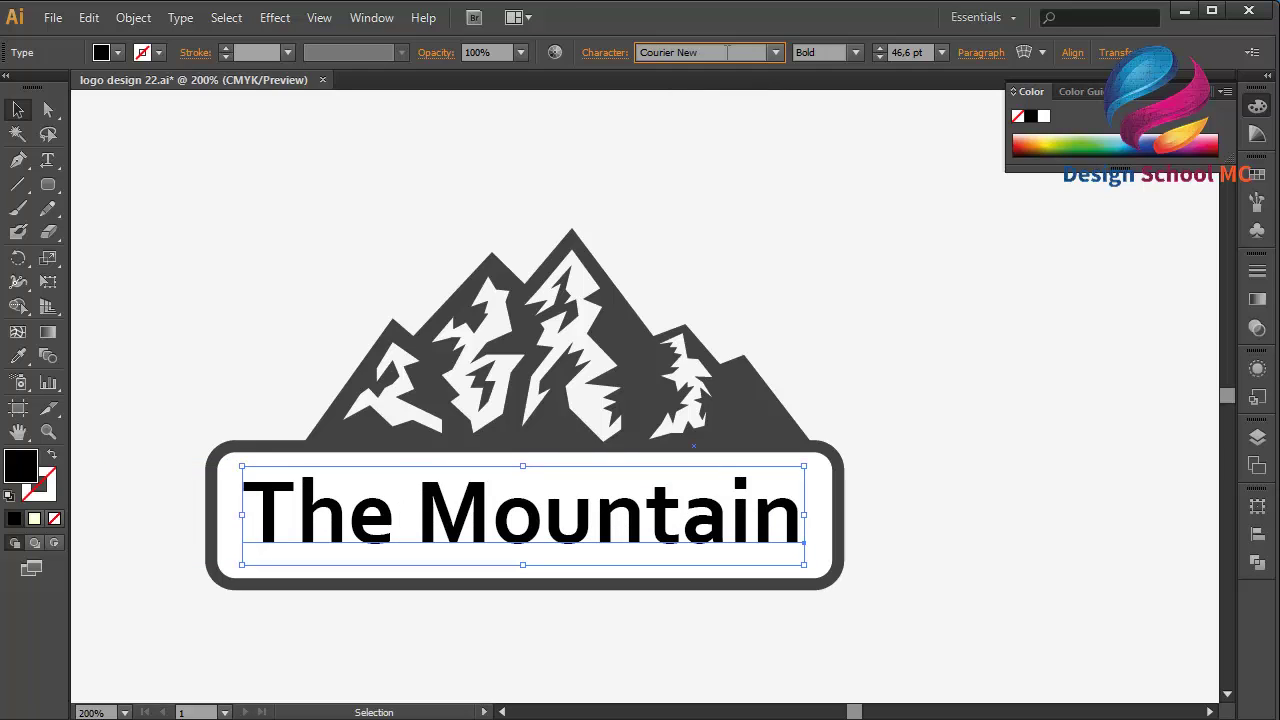
{"action": "key", "text": "Down"}
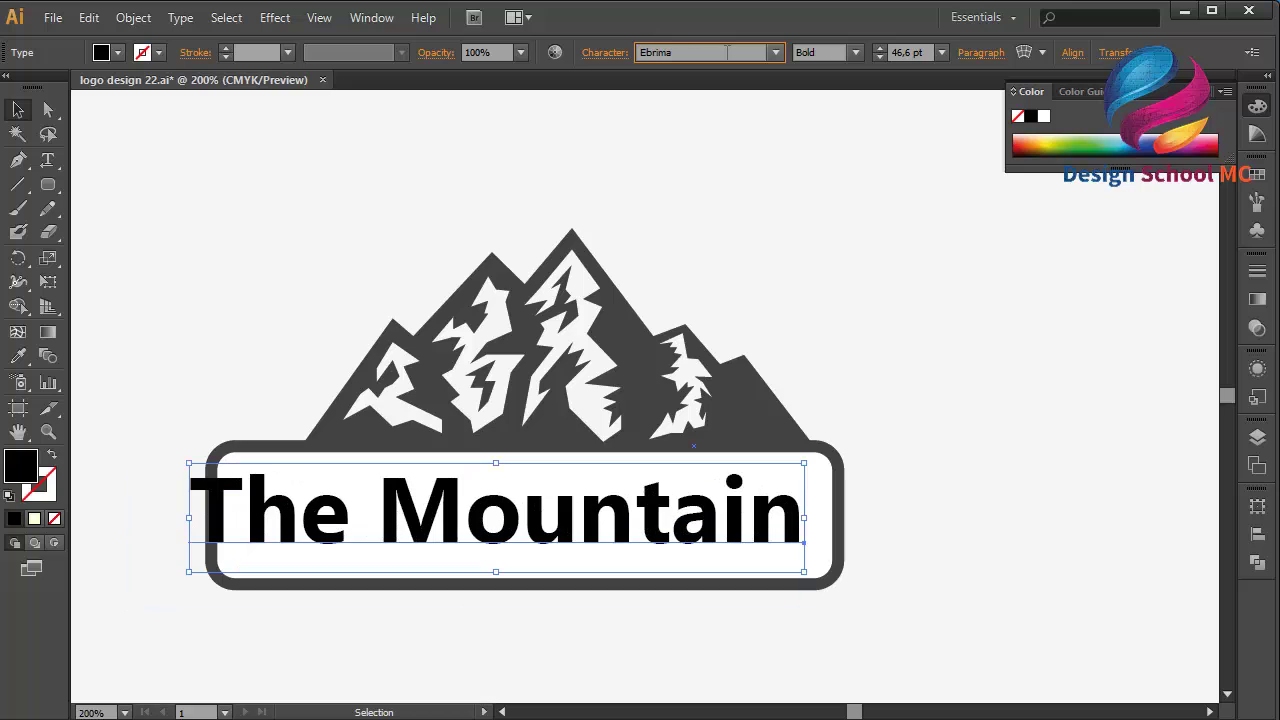
{"action": "key", "text": "Down"}
{"action": "key", "text": "Down"}
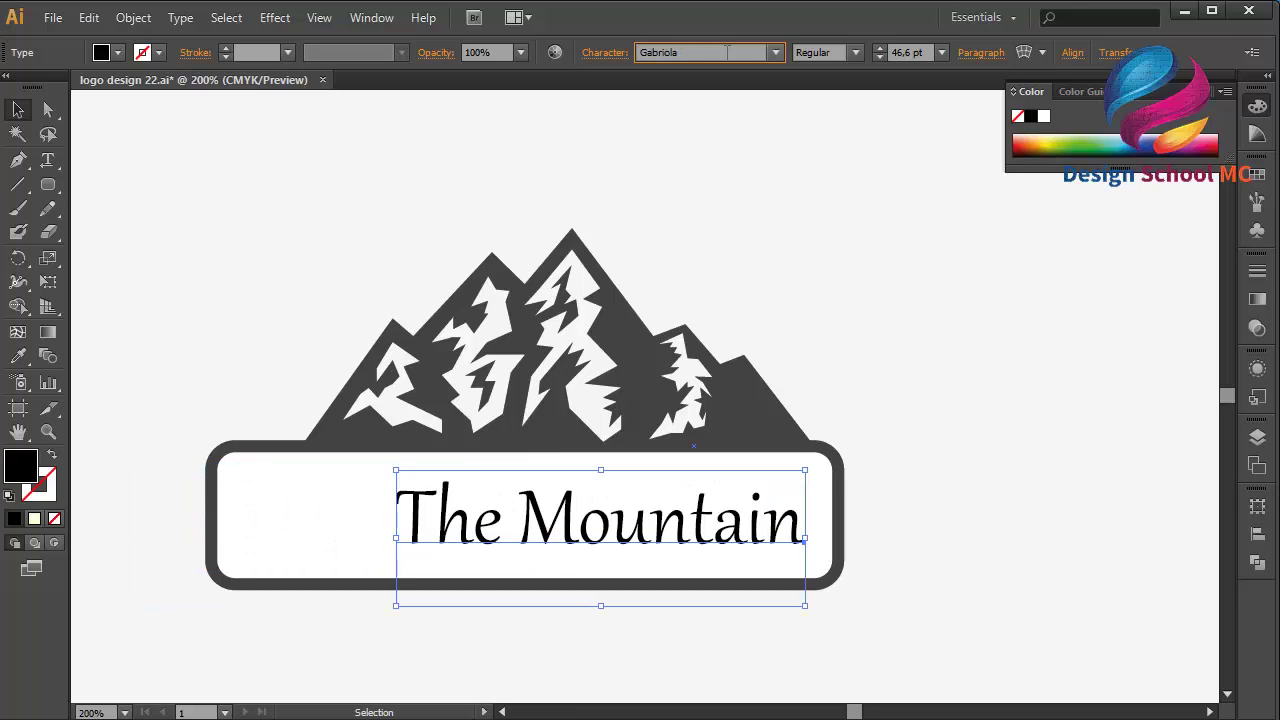
{"action": "key", "text": "Down"}
{"action": "key", "text": "Down"}
{"action": "key", "text": "Down"}
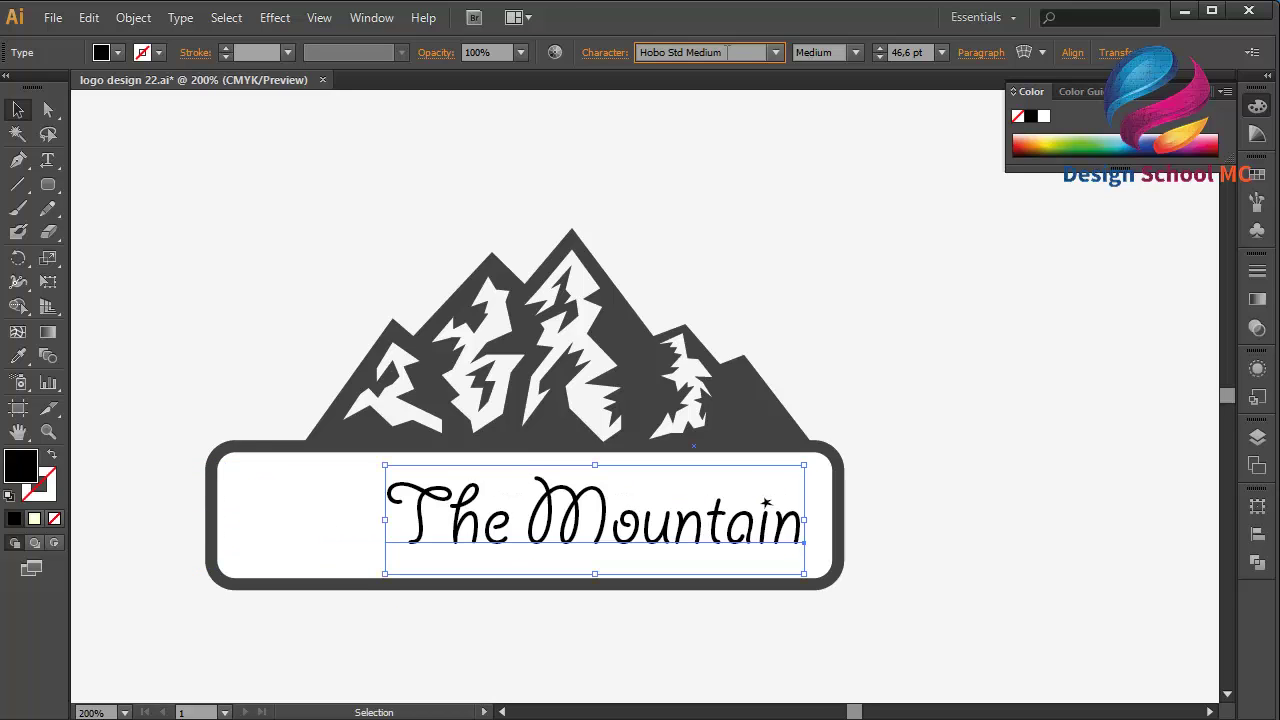
{"action": "key", "text": "Down"}
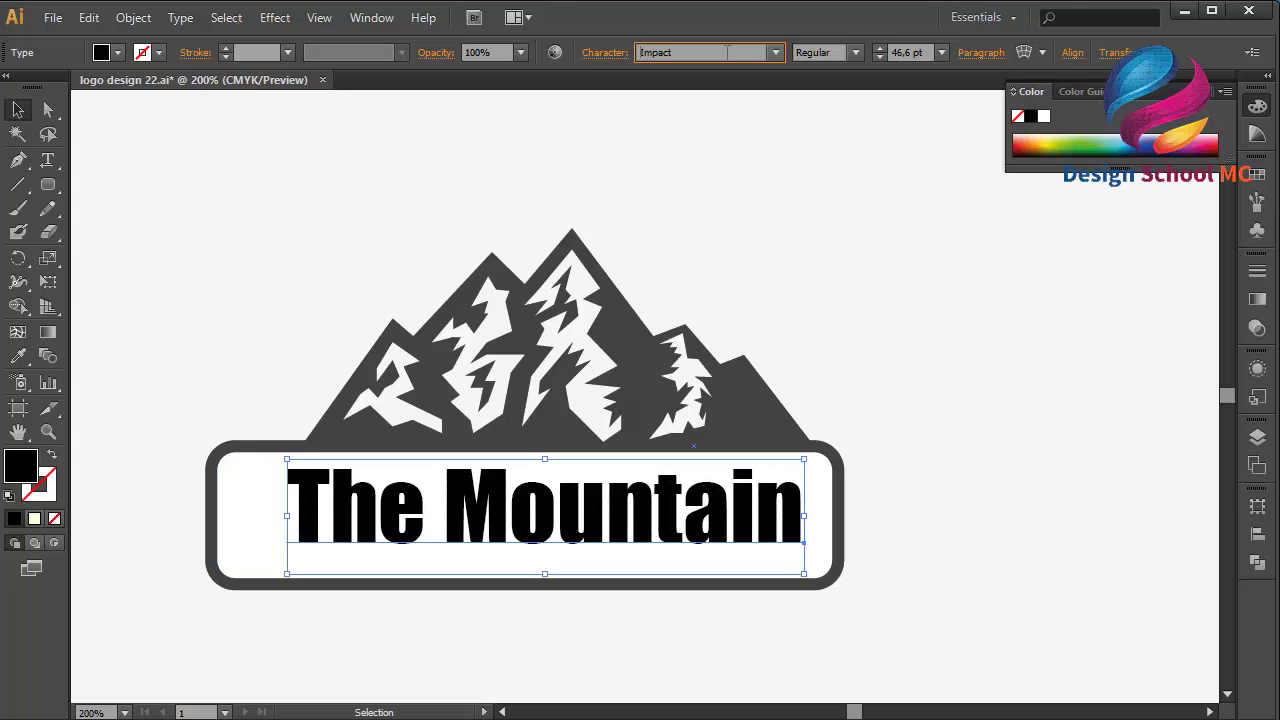
{"action": "key", "text": "Down"}
{"action": "key", "text": "Down"}
{"action": "key", "text": "Down"}
{"action": "key", "text": "Down"}
{"action": "key", "text": "Down"}
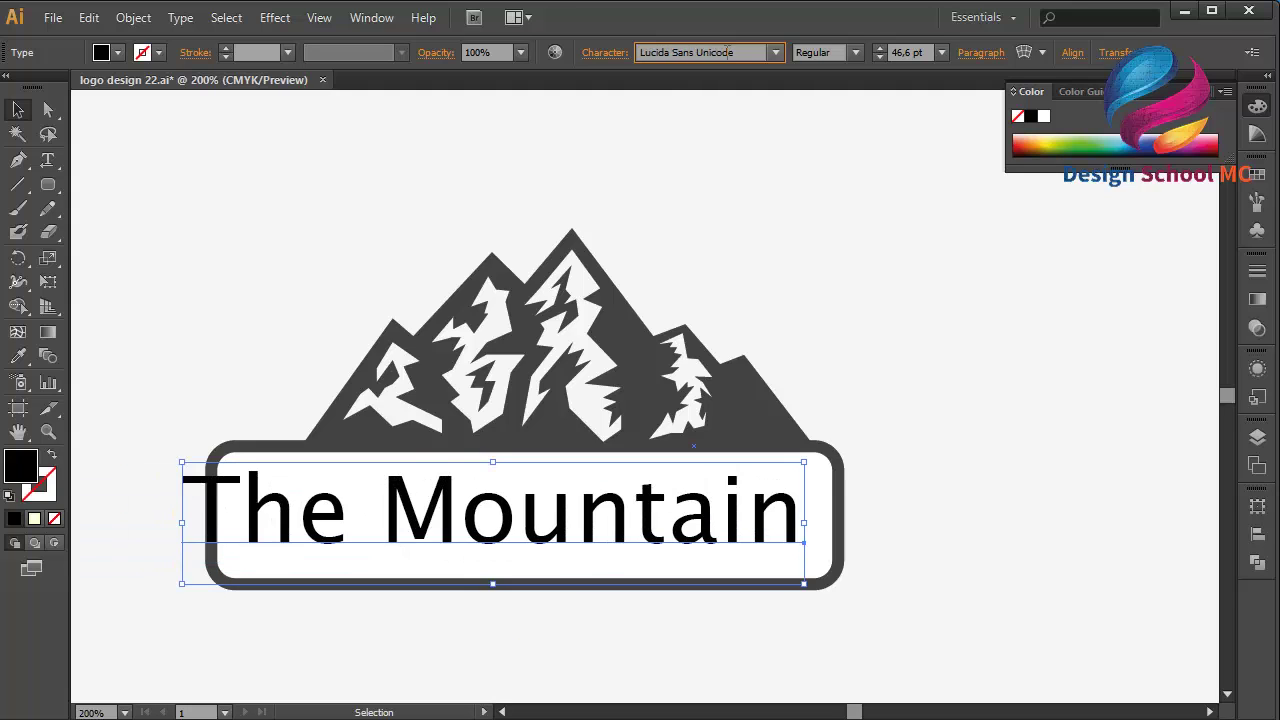
{"action": "key", "text": "Down"}
{"action": "key", "text": "Down"}
{"action": "key", "text": "Up"}
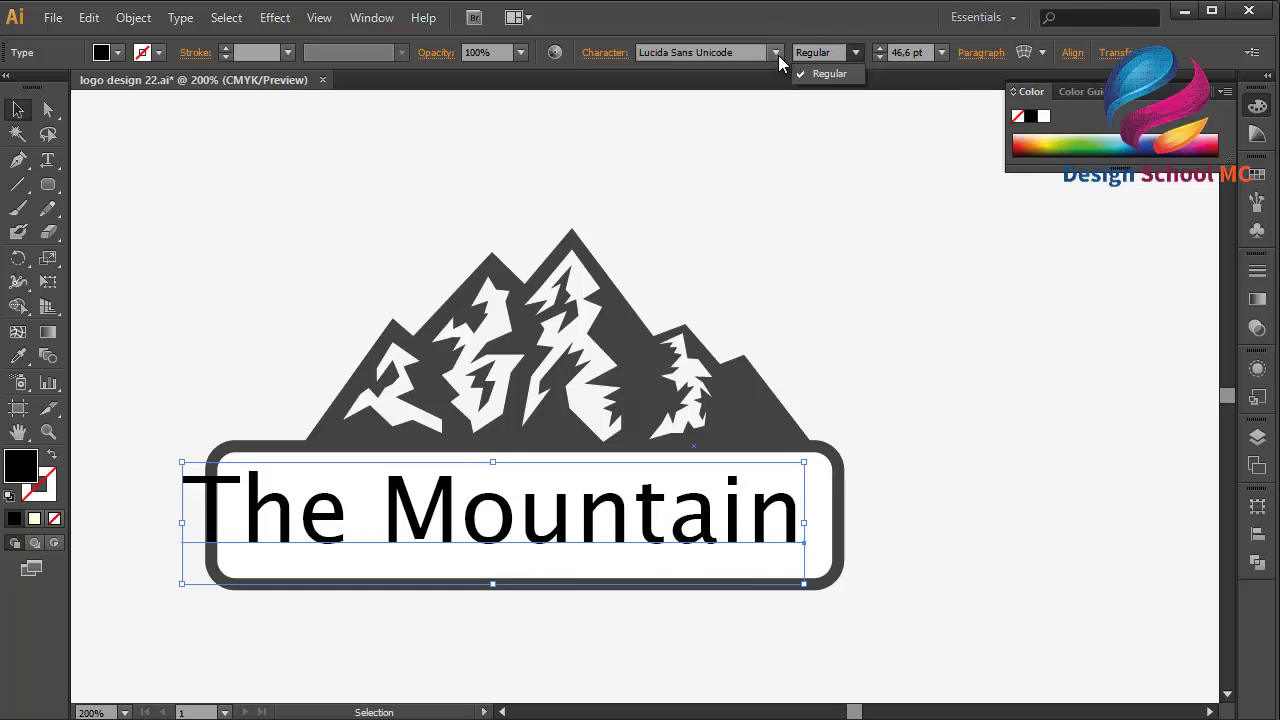
Settle on Microsoft PhagsPa with the Bold style for the heading
{"action": "left_click", "coordinate": [743, 52]}
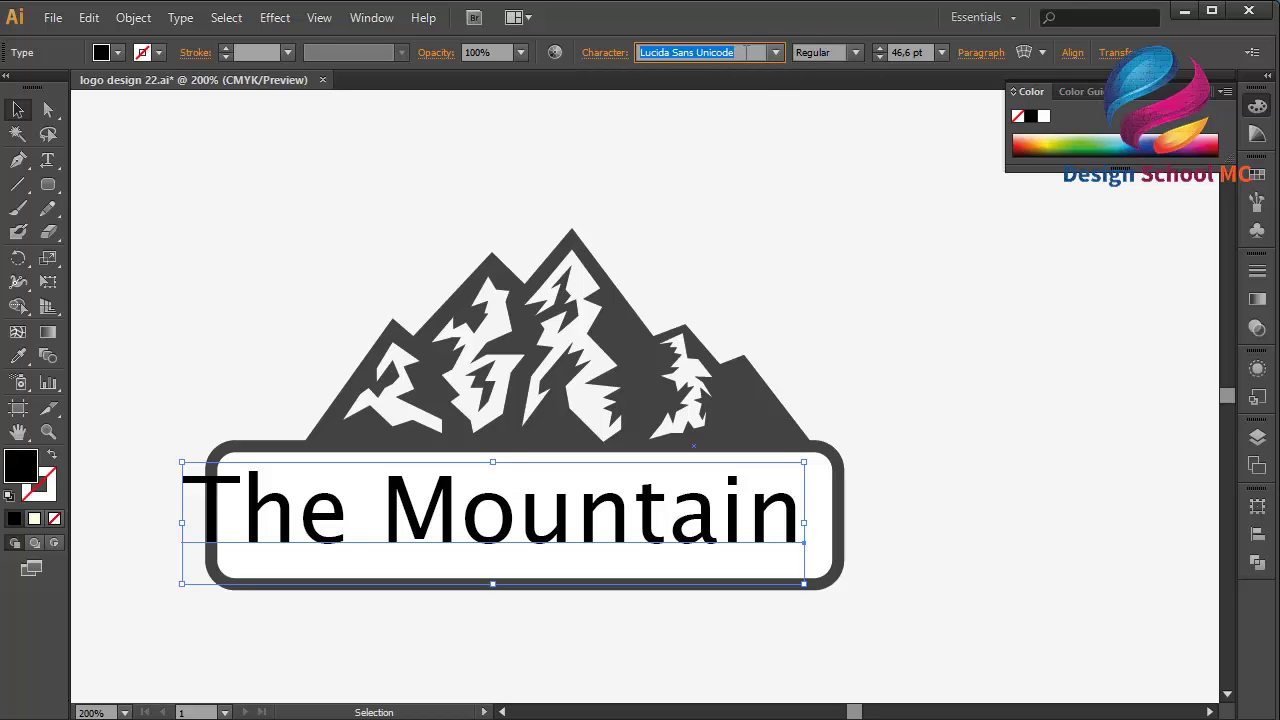
{"action": "key", "text": "Down"}
{"action": "key", "text": "Down"}
{"action": "key", "text": "Down"}
{"action": "key", "text": "Down"}
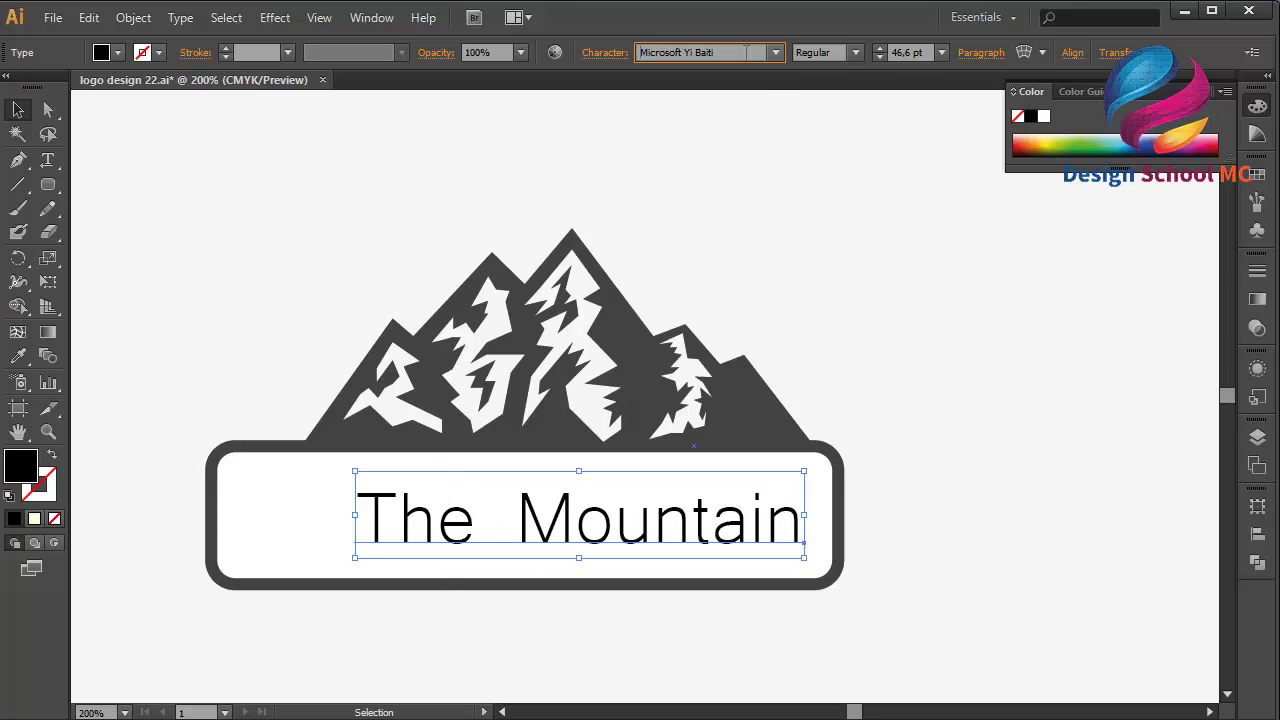
{"action": "key", "text": "Down"}
{"action": "key", "text": "Down"}
{"action": "key", "text": "Down"}
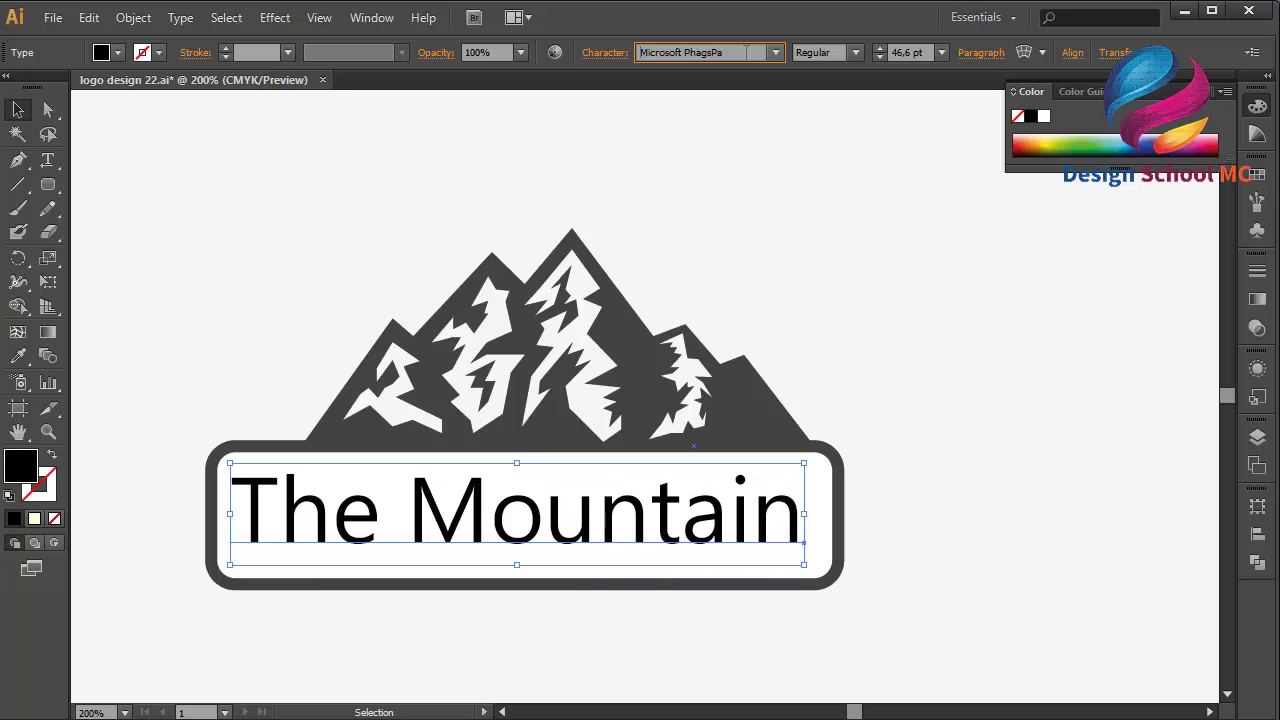
{"action": "left_click", "coordinate": [859, 52]}
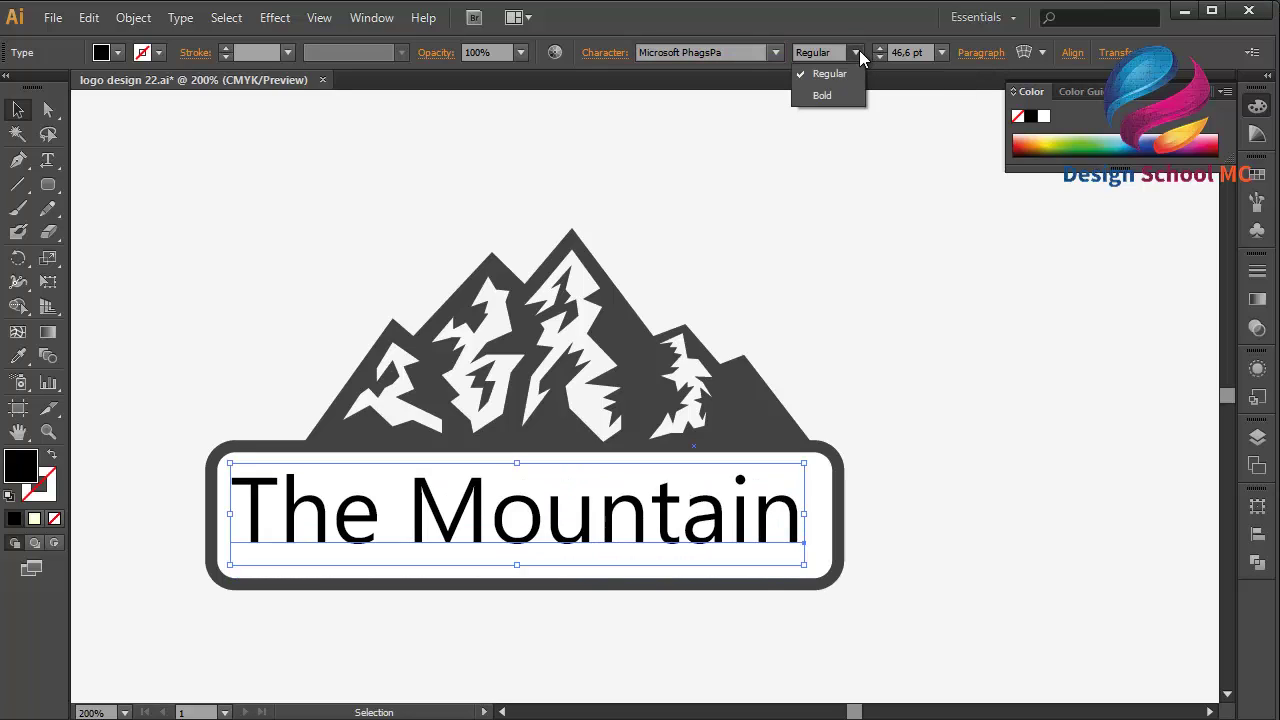
{"action": "left_click", "coordinate": [824, 97]}
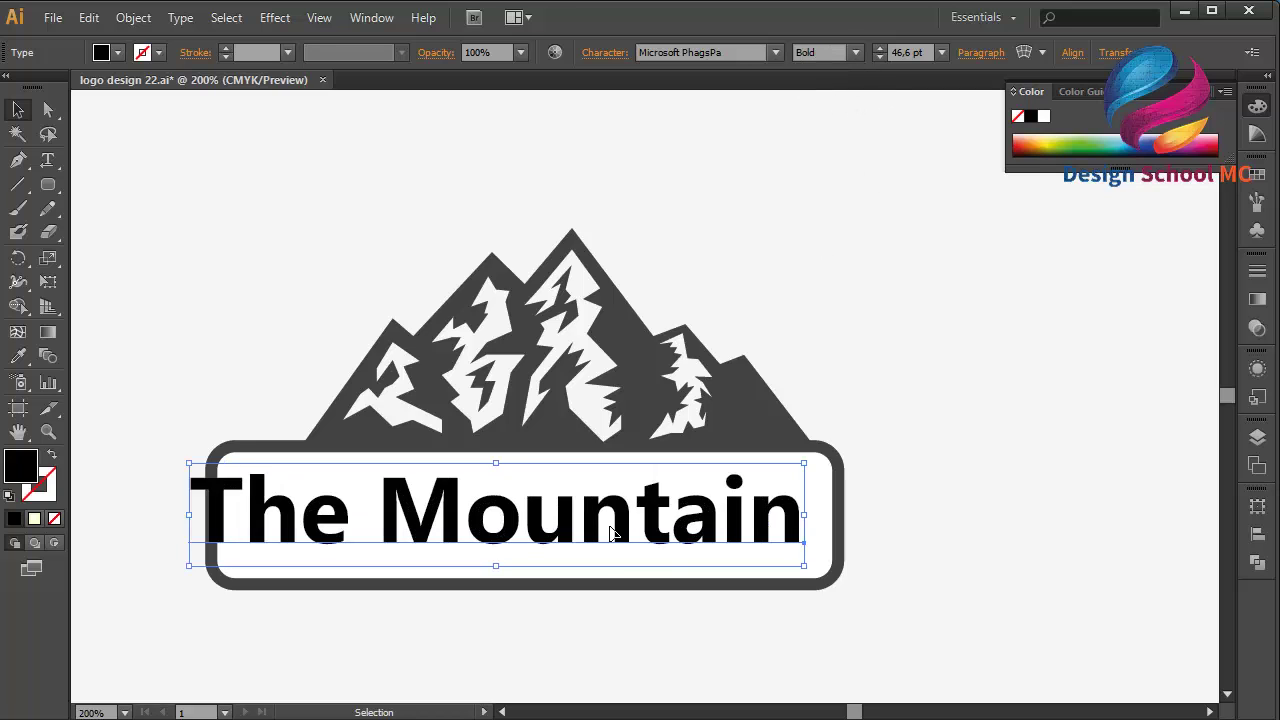
Shift the title right, shrink it to 45.08 pt and nudge it down inside the banner
{"action": "left_click_drag", "start_coordinate": [604, 543], "coordinate": [622, 543]}
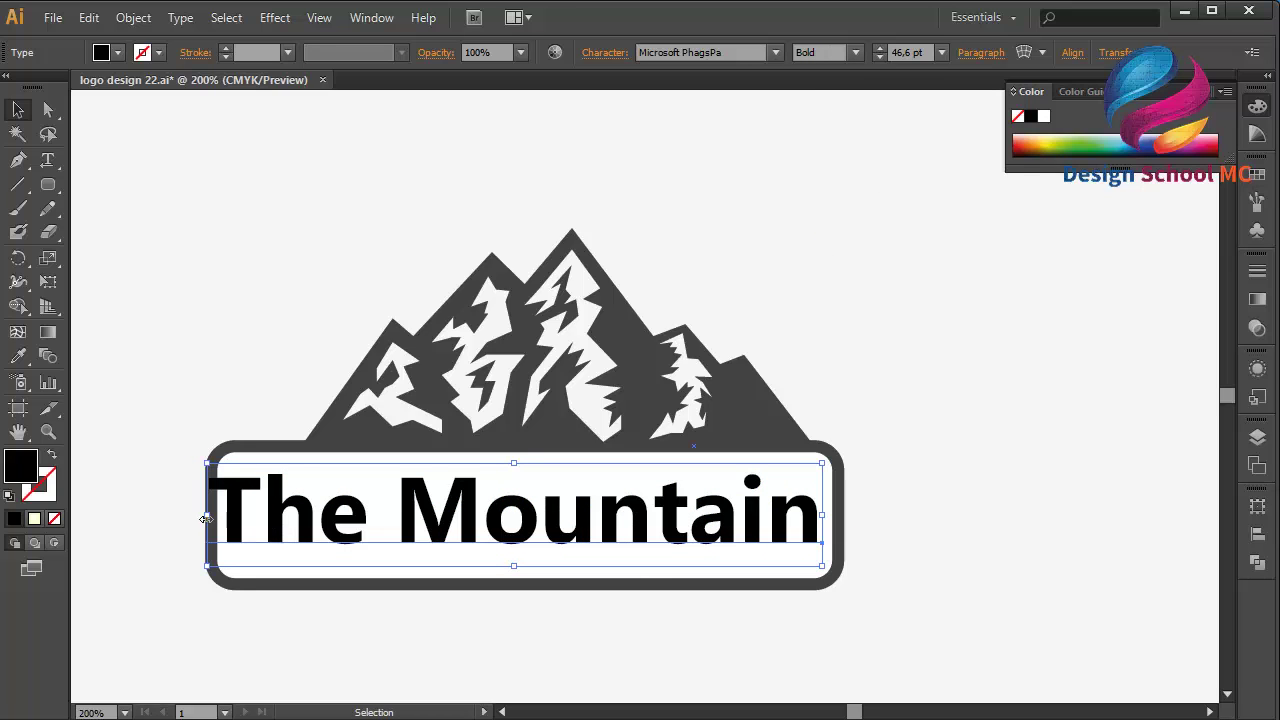
{"action": "left_click_drag", "start_coordinate": [207, 515], "coordinate": [227, 515]}
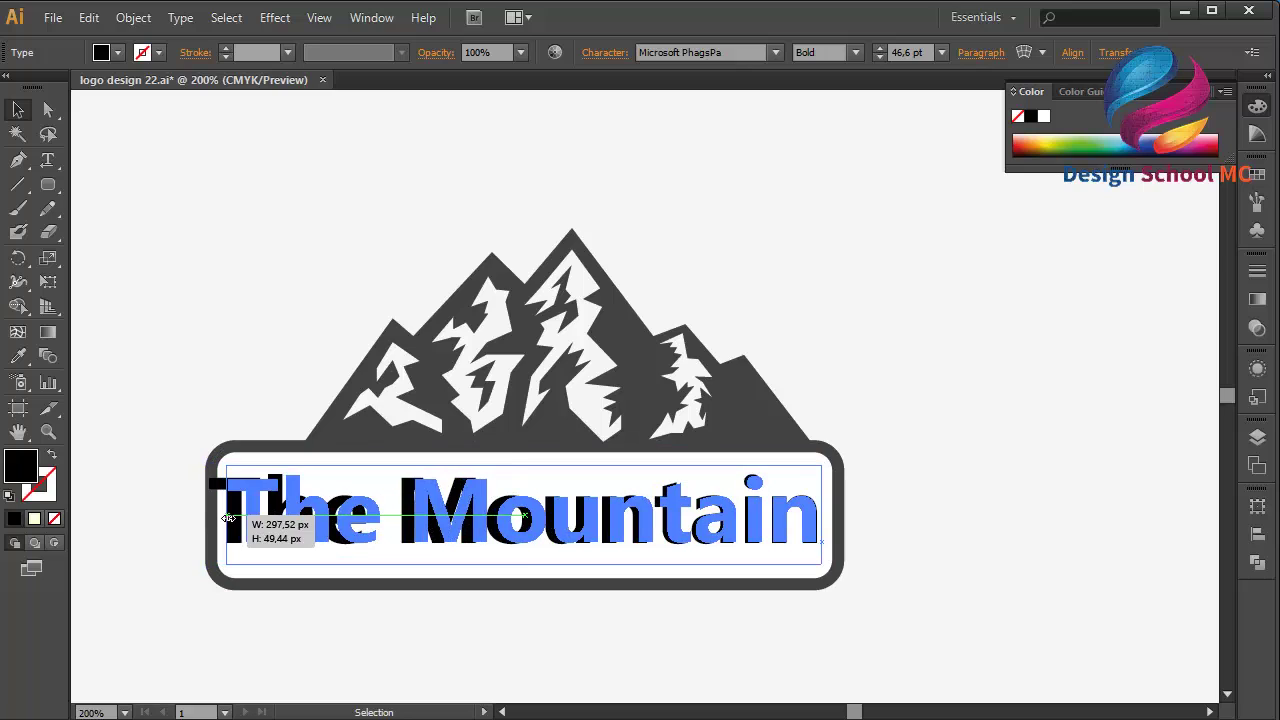
{"action": "key", "text": "Down"}
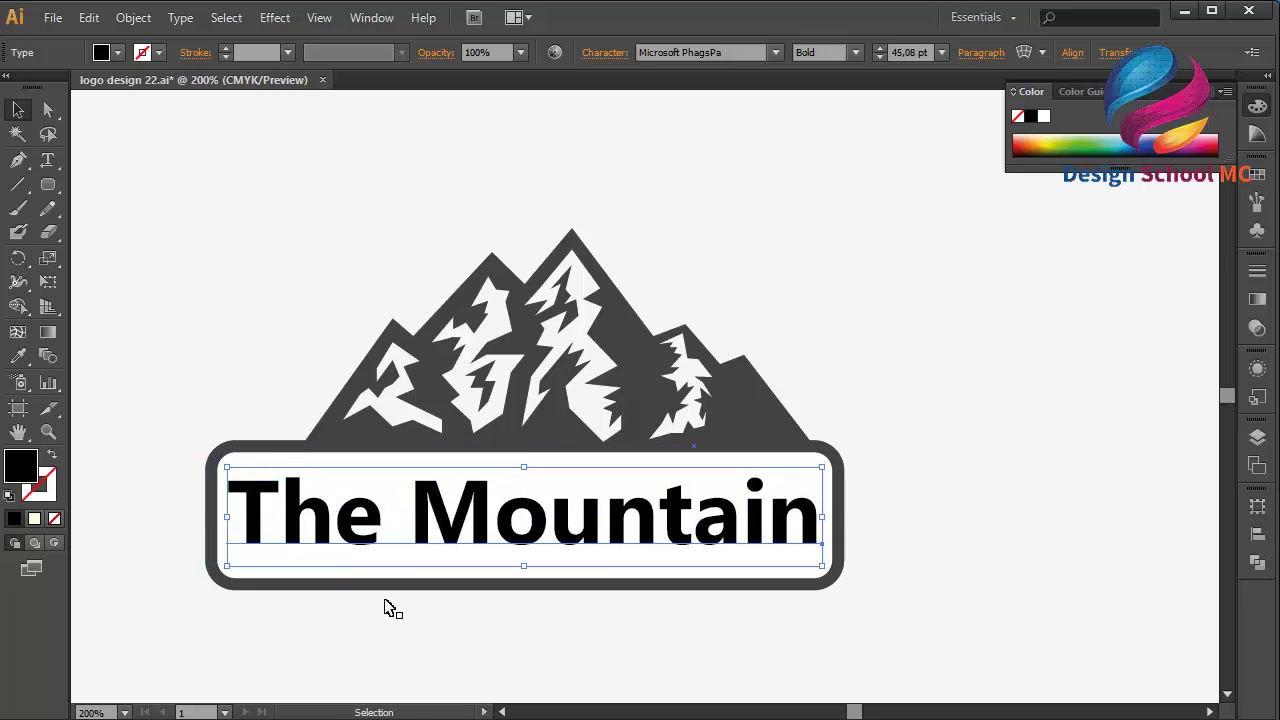
Fill 'The Mountain' text with dark gray 414142, then deselect it
{"action": "double_click", "coordinate": [22, 466]}
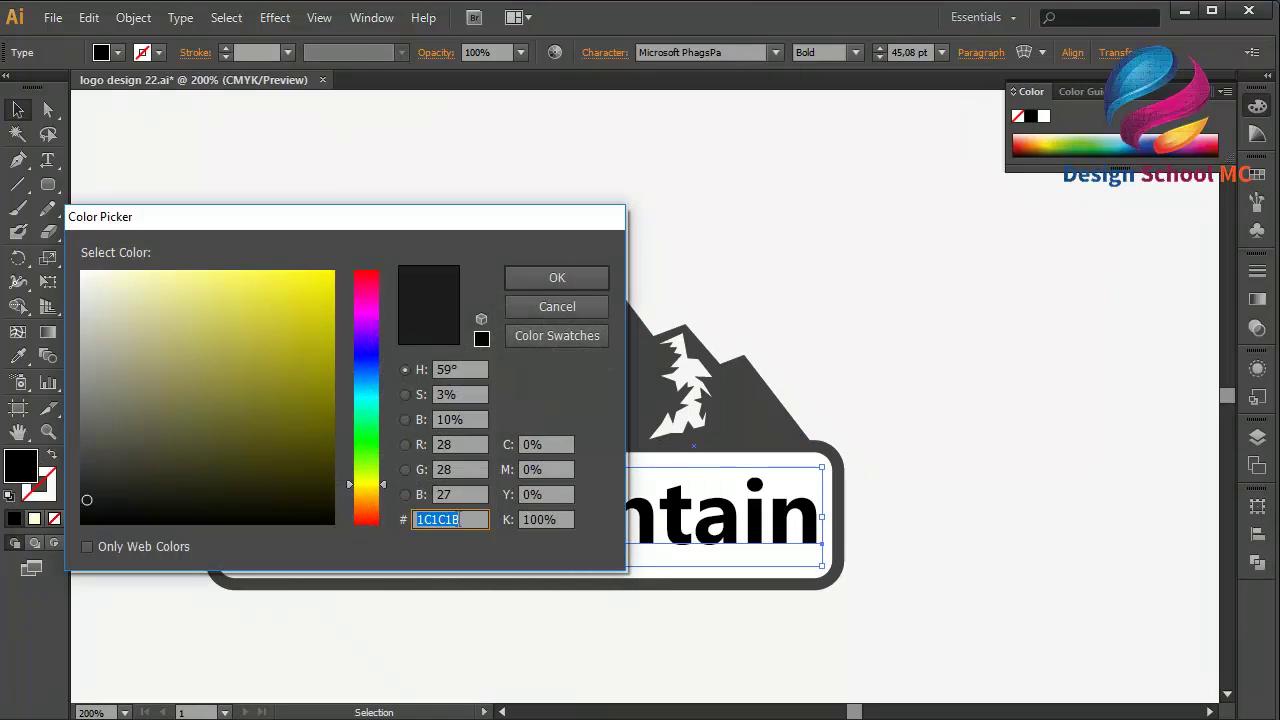
{"action": "right_click", "coordinate": [457, 521]}
{"action": "left_click", "coordinate": [359, 326]}
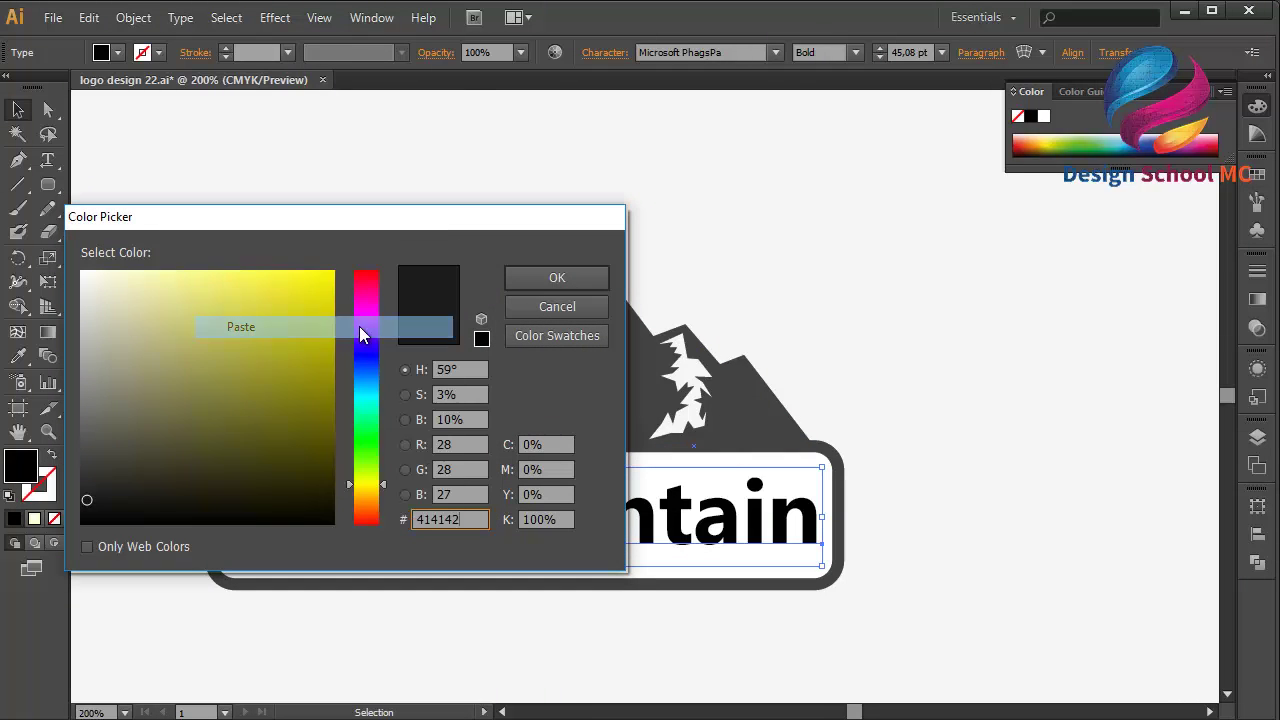
{"action": "left_click", "coordinate": [555, 278]}
{"action": "left_click", "coordinate": [826, 332]}
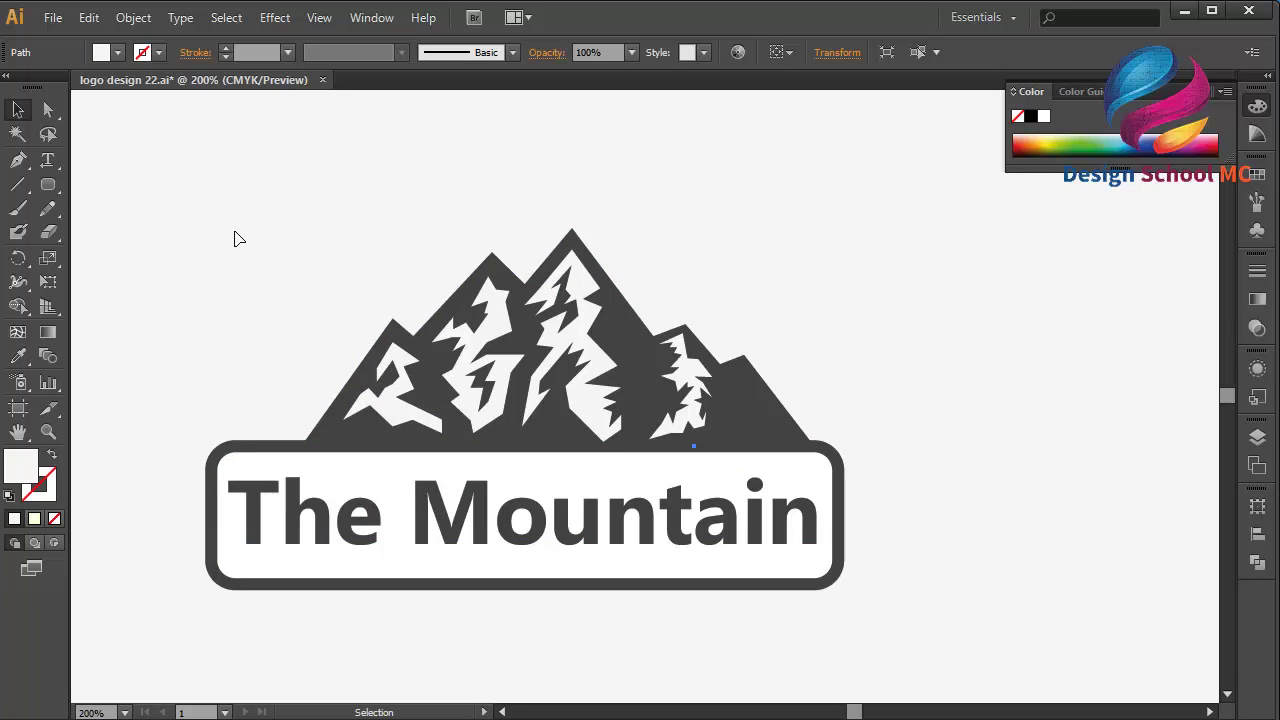
With the Pen tool, draw the pine tree's zigzag left edge from the banner up to its top point
{"action": "left_click", "coordinate": [19, 161]}
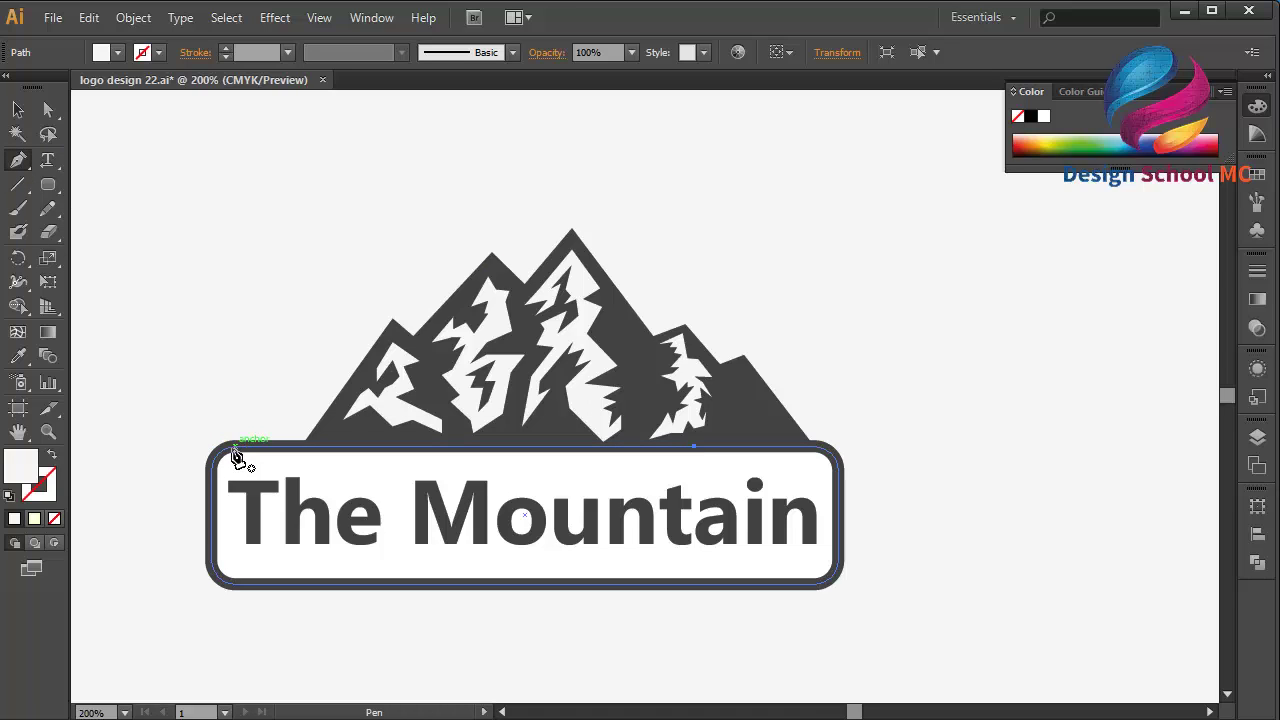
{"action": "left_click", "coordinate": [236, 447]}
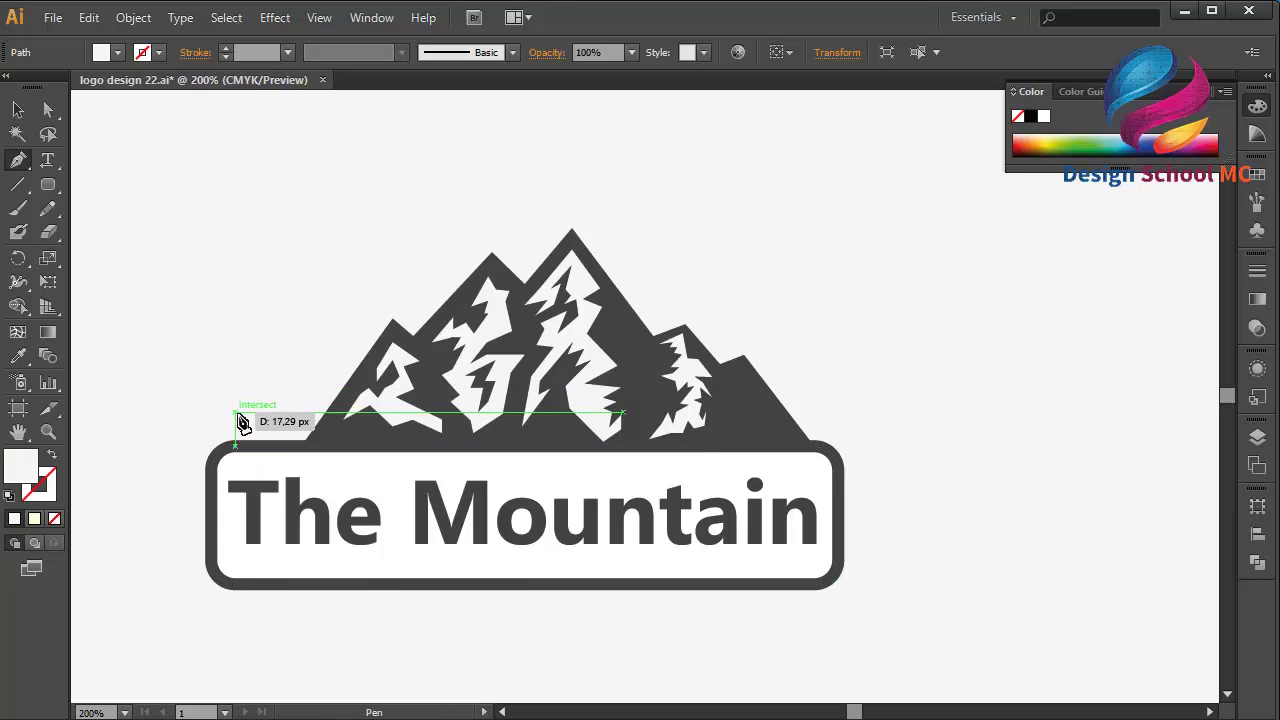
{"action": "left_click", "coordinate": [236, 432]}
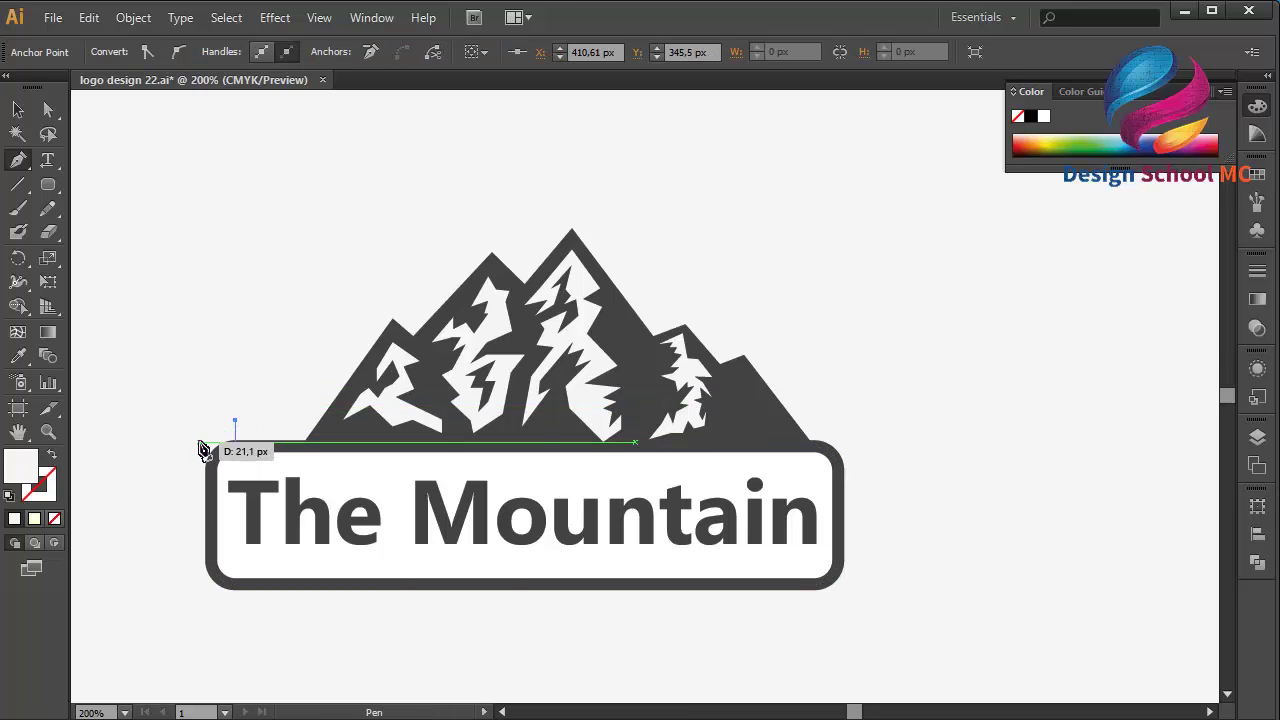
{"action": "left_click", "coordinate": [203, 415]}
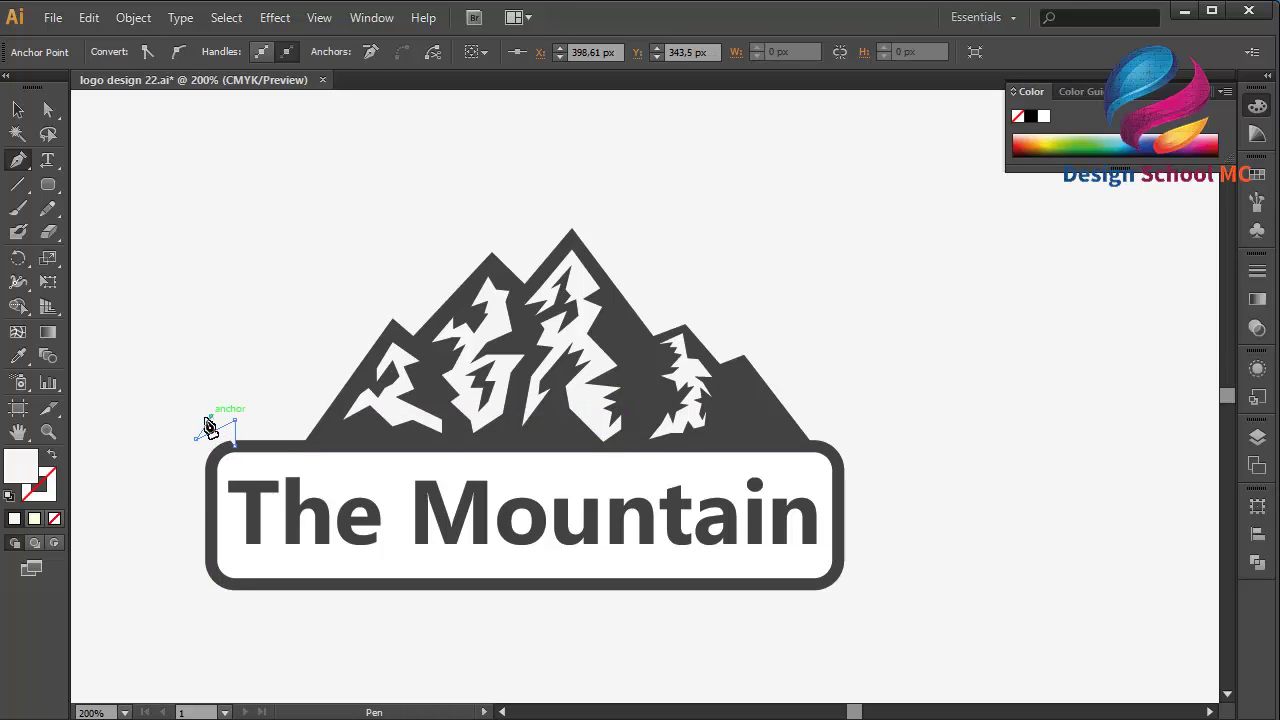
{"action": "left_click", "coordinate": [224, 382]}
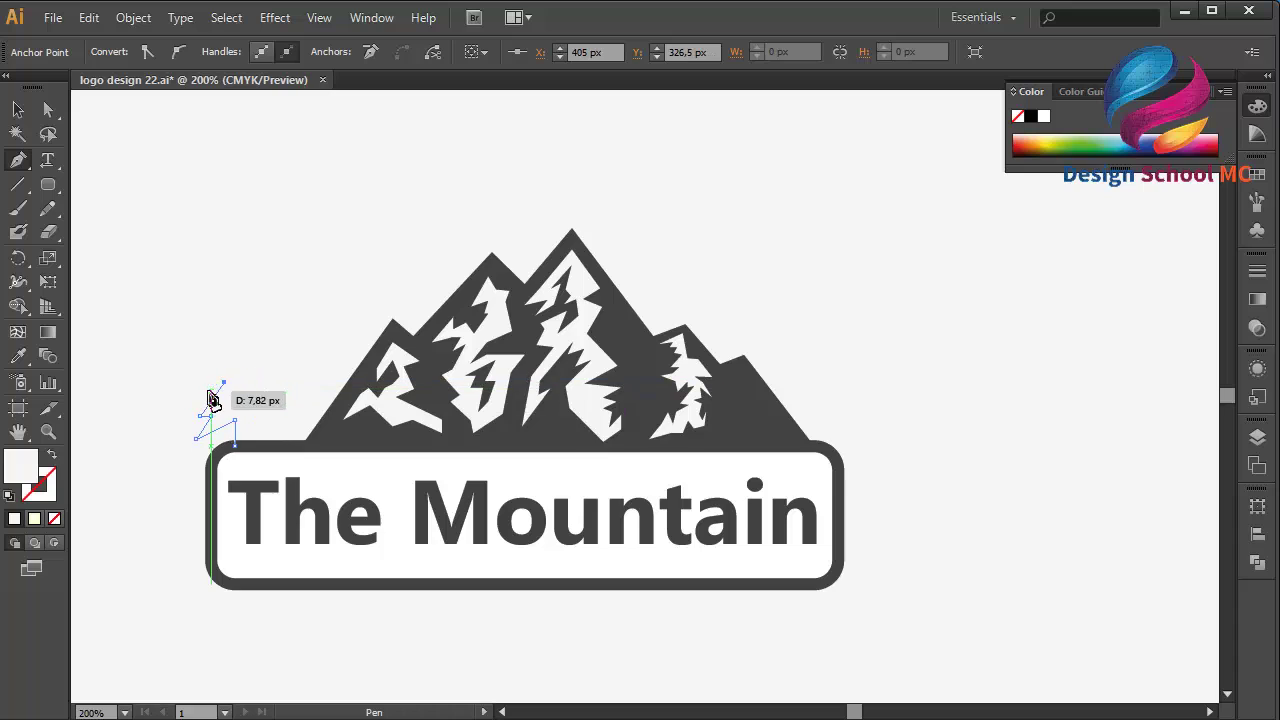
{"action": "left_click", "coordinate": [201, 387]}
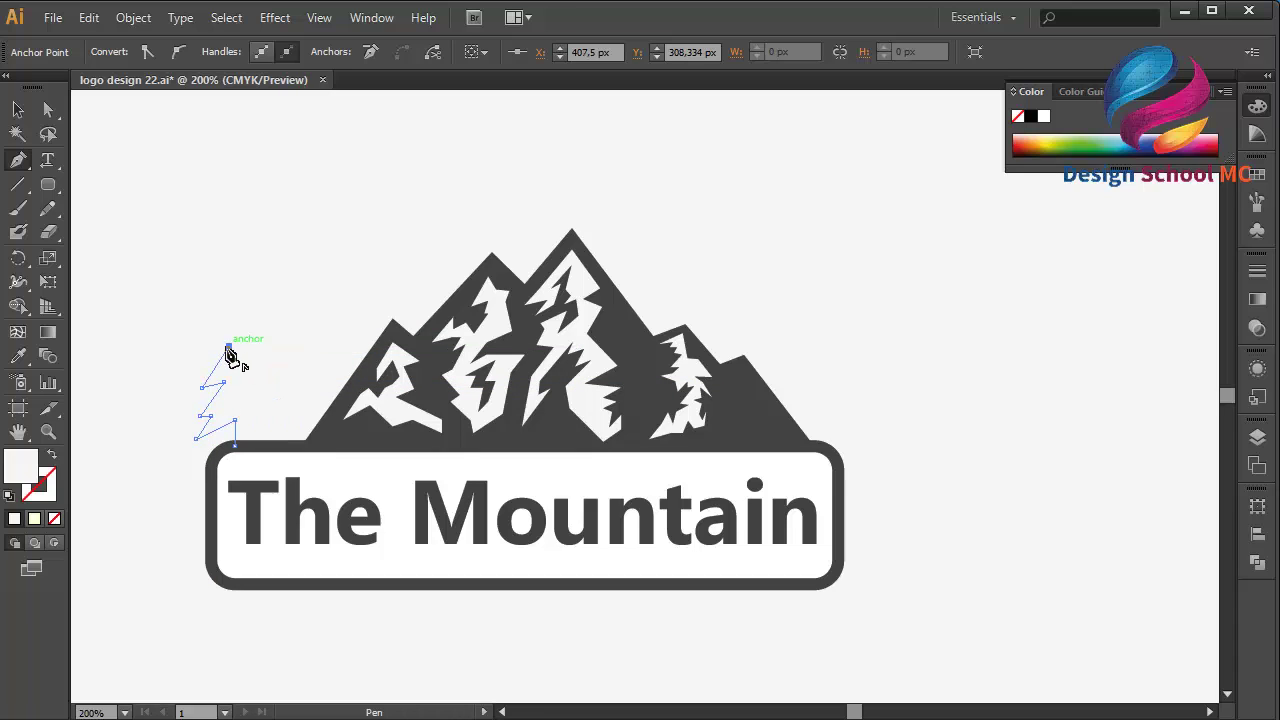
{"action": "left_click", "coordinate": [211, 352]}
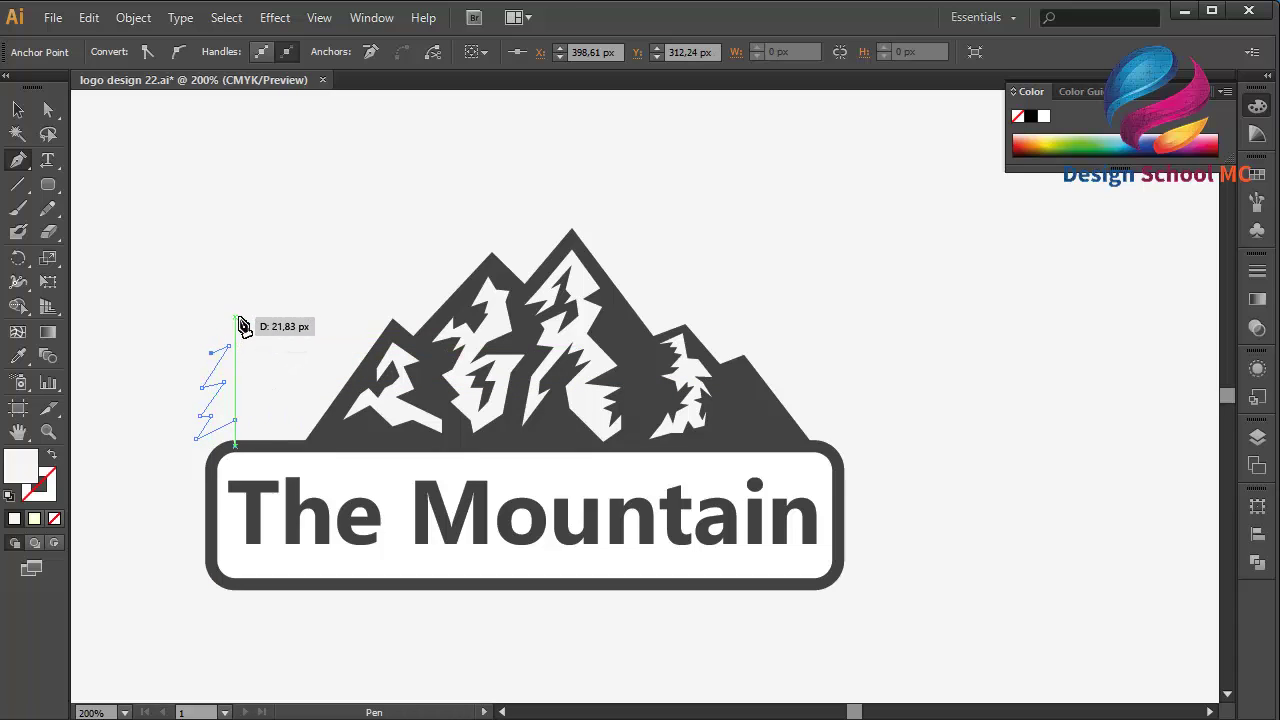
{"action": "left_click", "coordinate": [235, 316]}
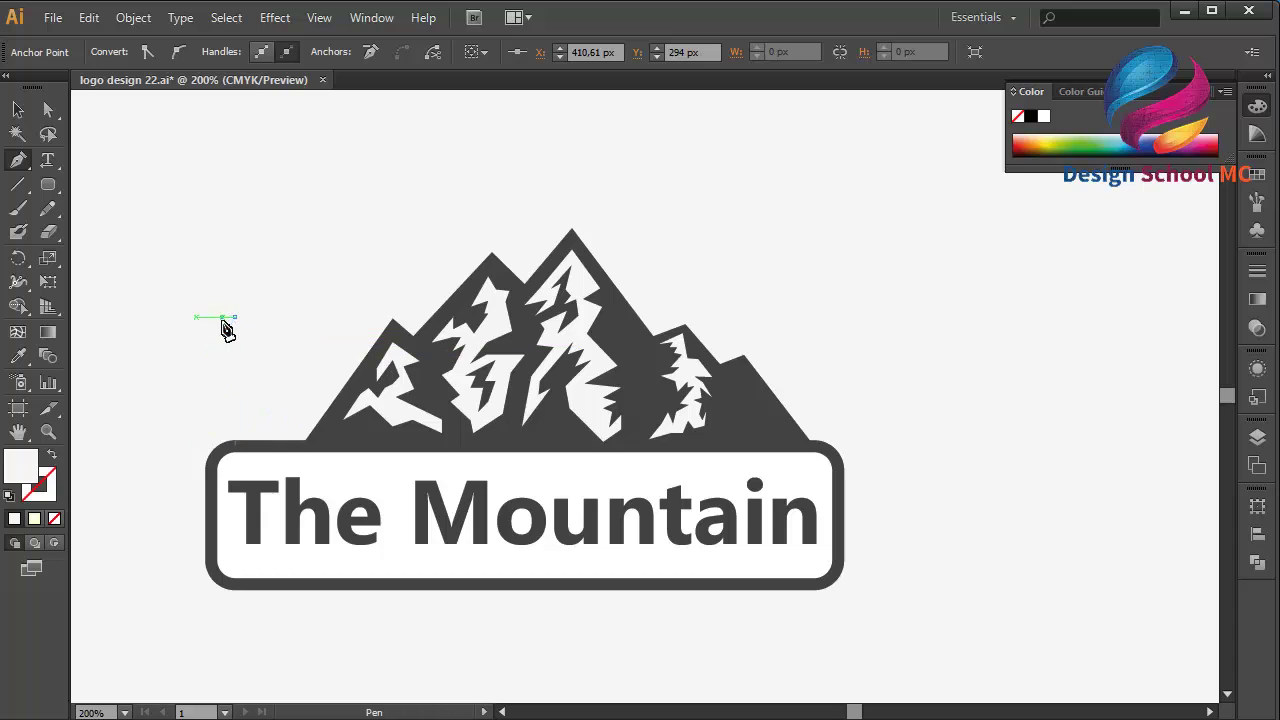
{"action": "left_click", "coordinate": [254, 277]}
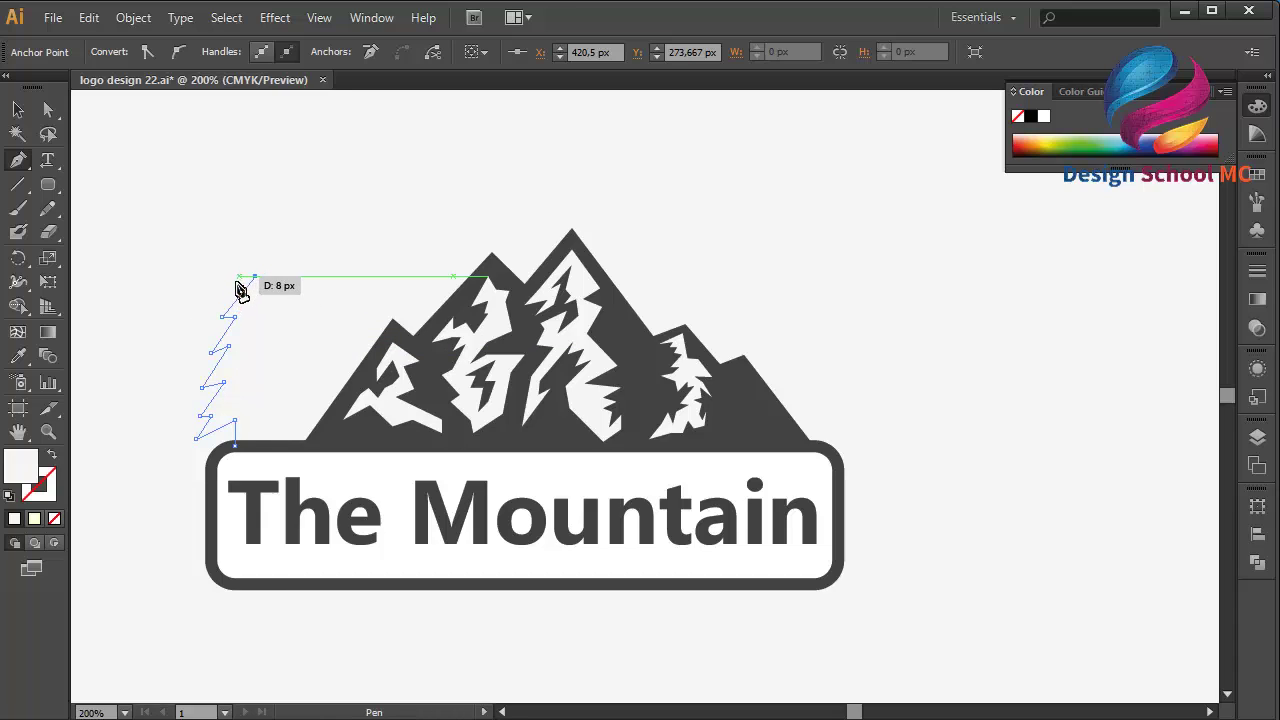
{"action": "left_click", "coordinate": [234, 284]}
{"action": "left_click", "coordinate": [284, 225]}
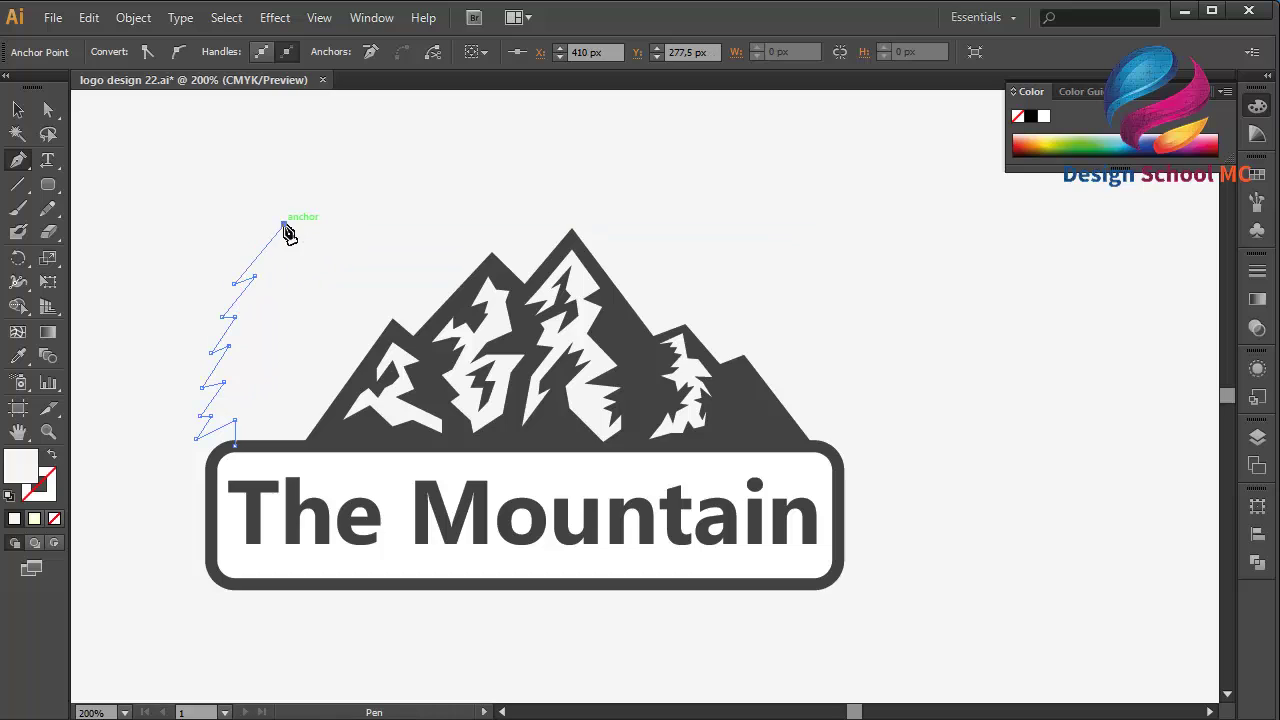
Draw the tree's zigzag right edge down to the trunk and close the outline at the base
{"action": "left_click", "coordinate": [357, 298]}
{"action": "left_click", "coordinate": [339, 298]}
{"action": "left_click", "coordinate": [344, 319]}
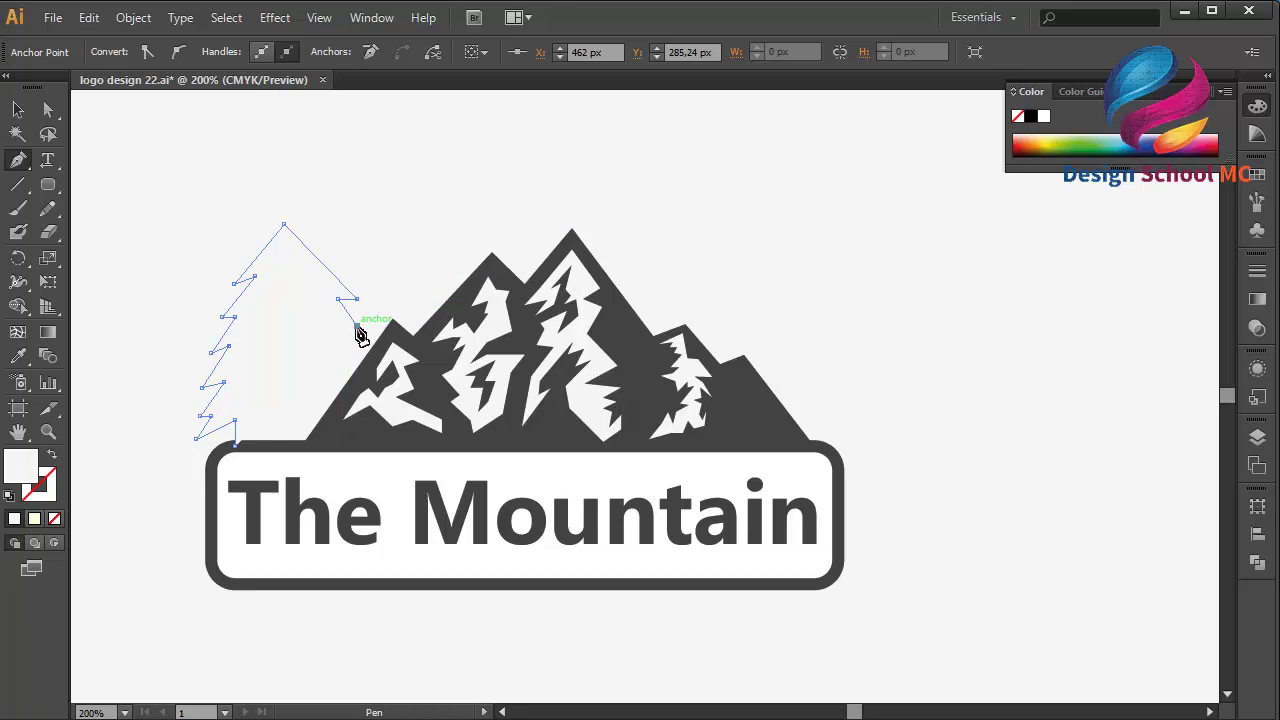
{"action": "left_click", "coordinate": [356, 326]}
{"action": "left_click", "coordinate": [331, 342]}
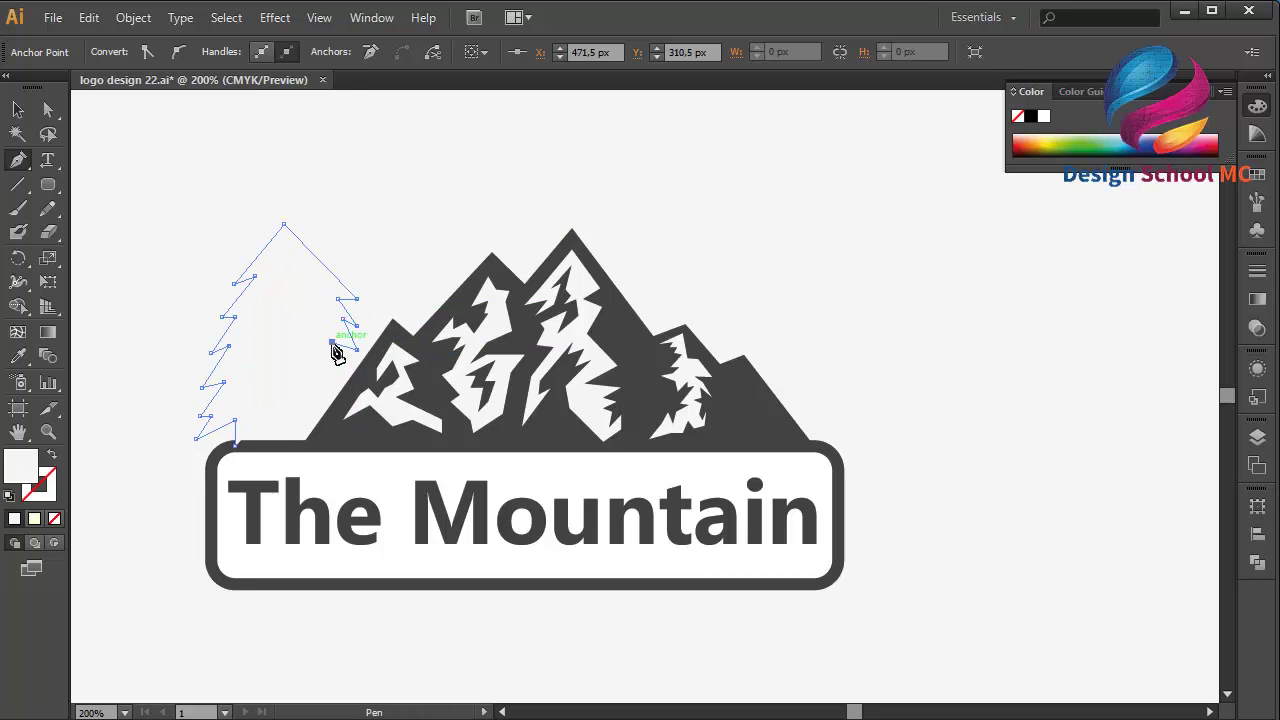
{"action": "left_click", "coordinate": [357, 349]}
{"action": "left_click", "coordinate": [342, 365]}
{"action": "left_click", "coordinate": [320, 358]}
{"action": "left_click", "coordinate": [344, 368]}
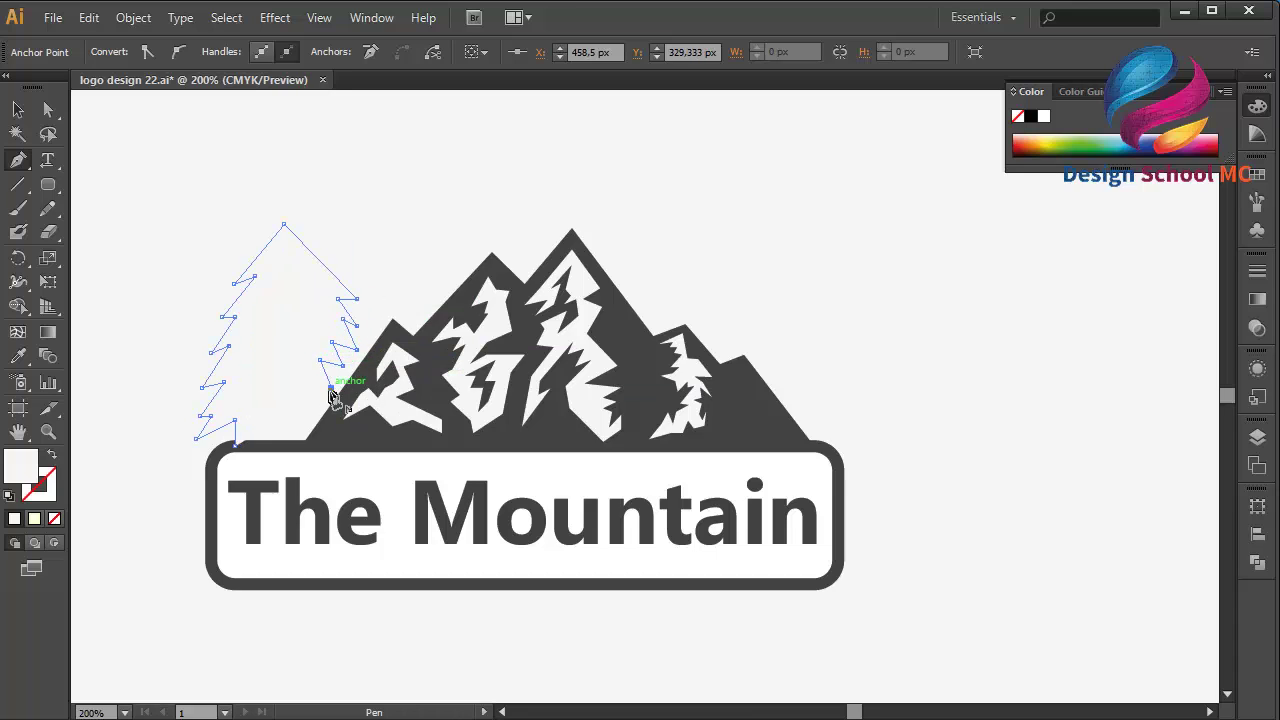
{"action": "left_click", "coordinate": [311, 387]}
{"action": "left_click", "coordinate": [320, 410]}
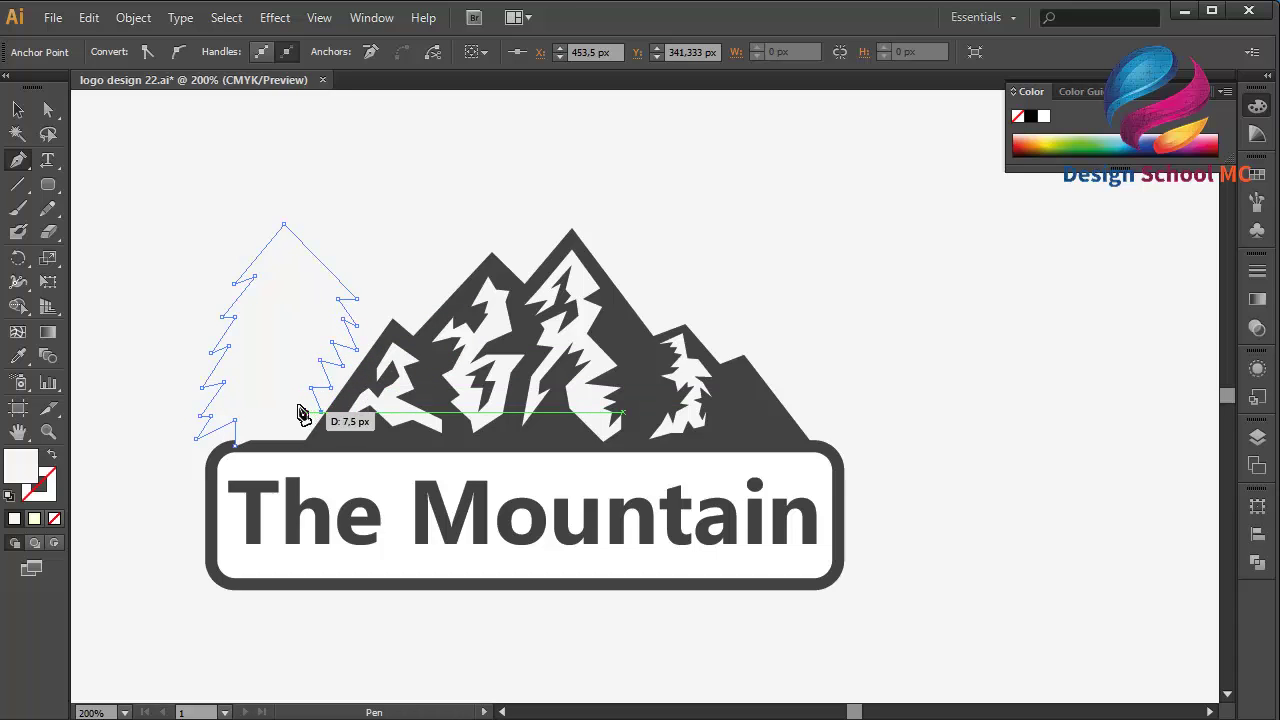
{"action": "left_click", "coordinate": [293, 404]}
{"action": "left_click", "coordinate": [296, 442]}
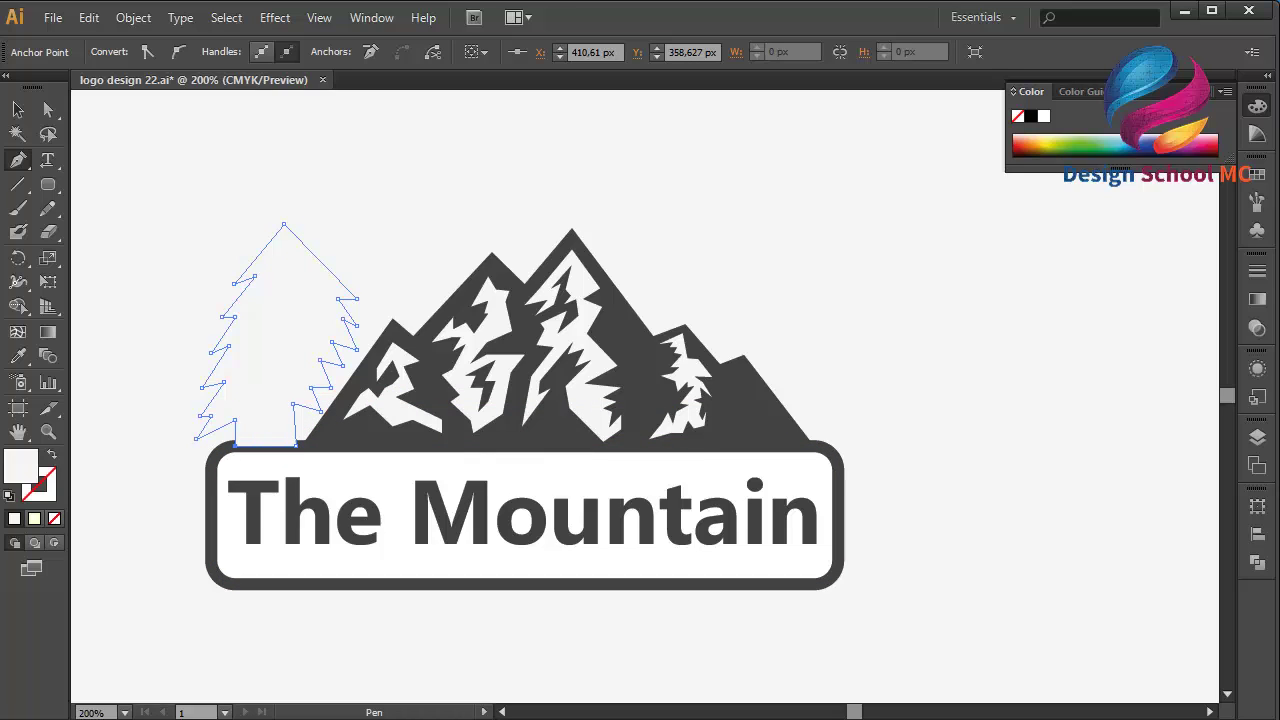
Use Direct Selection to pull two right-side branch points up and left
{"action": "left_click", "coordinate": [45, 112]}
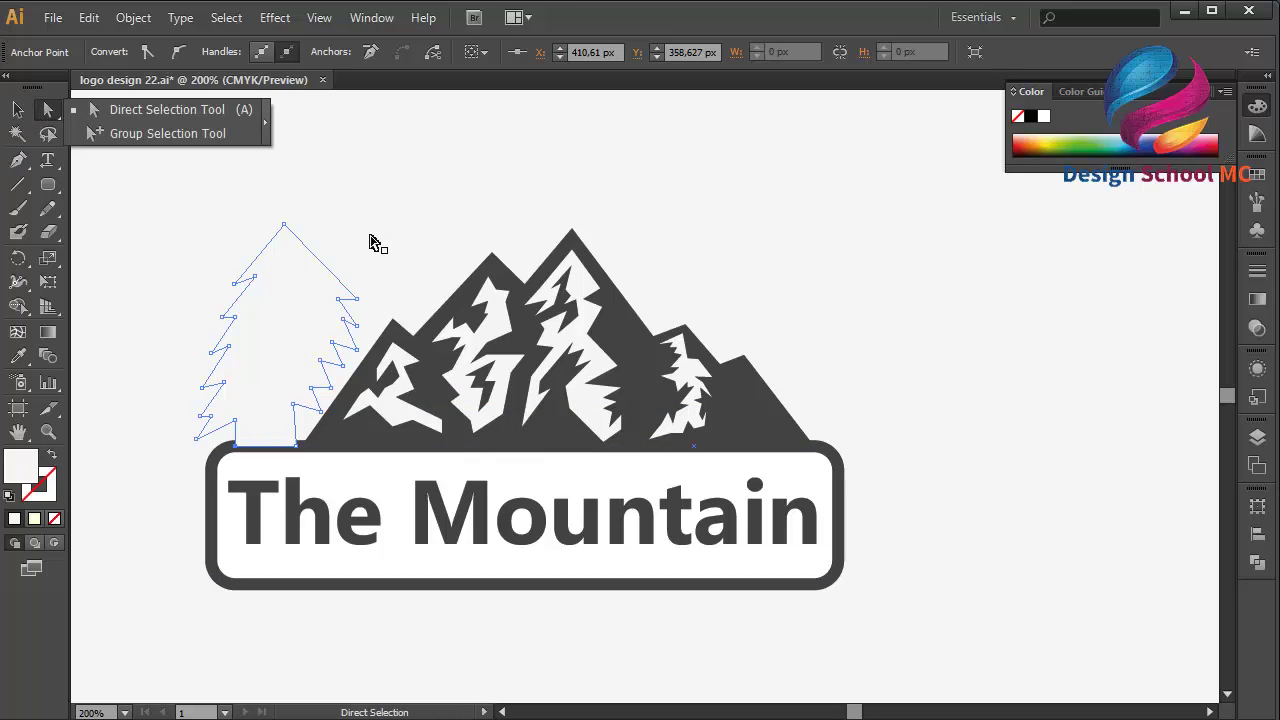
{"action": "left_click_drag", "start_coordinate": [356, 298], "coordinate": [319, 259]}
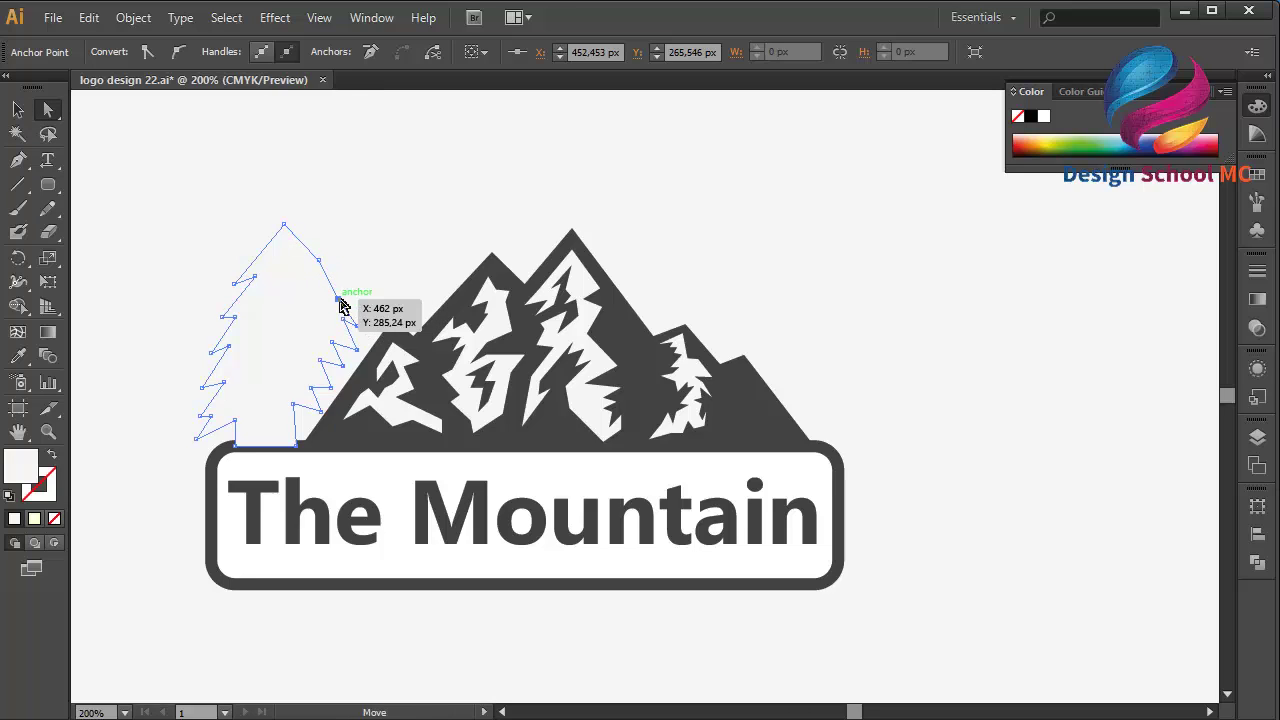
{"action": "left_click_drag", "start_coordinate": [341, 303], "coordinate": [298, 268]}
Fill the pine tree with dark gray 414142
{"action": "double_click", "coordinate": [30, 470]}
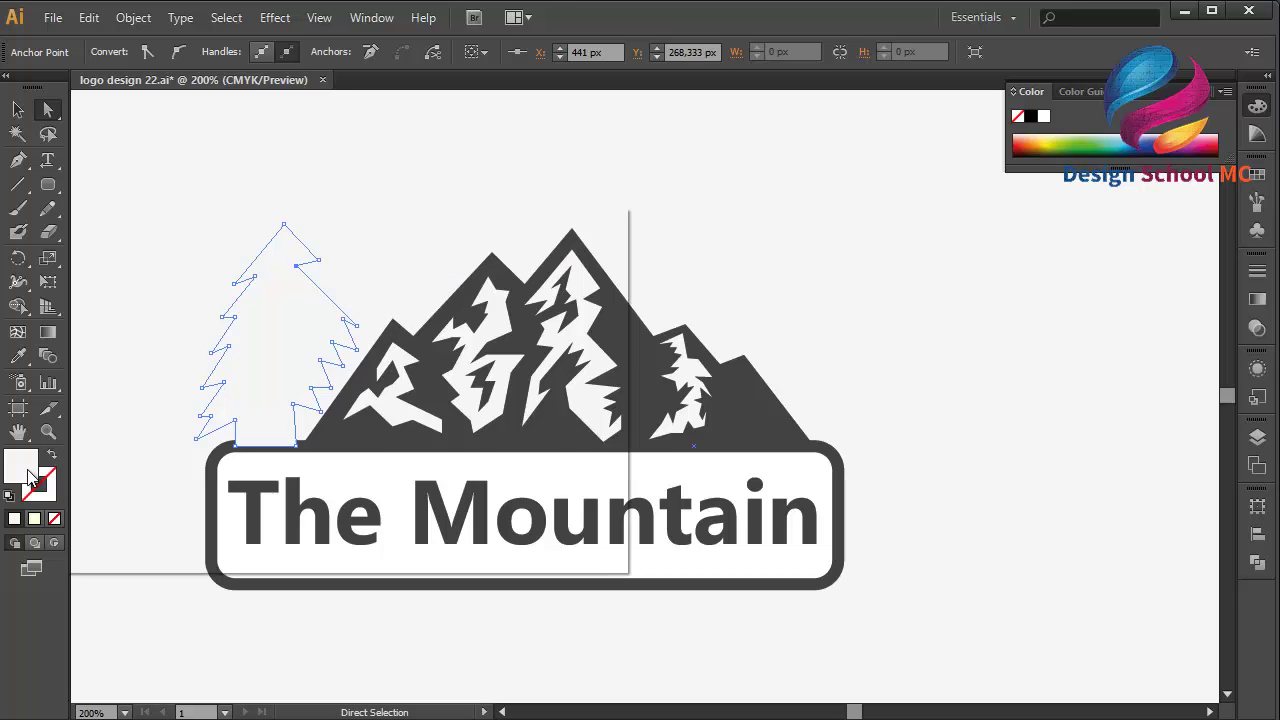
{"action": "right_click", "coordinate": [455, 519]}
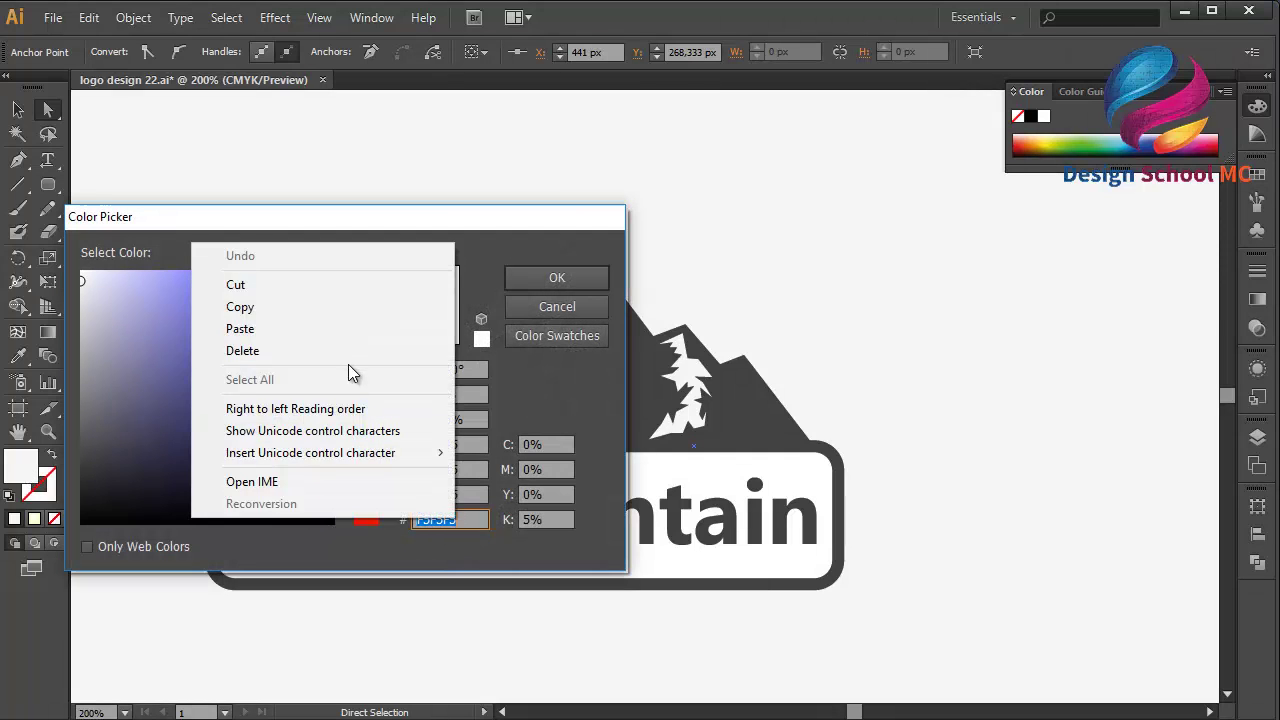
{"action": "left_click", "coordinate": [325, 333]}
{"action": "left_click", "coordinate": [540, 285]}
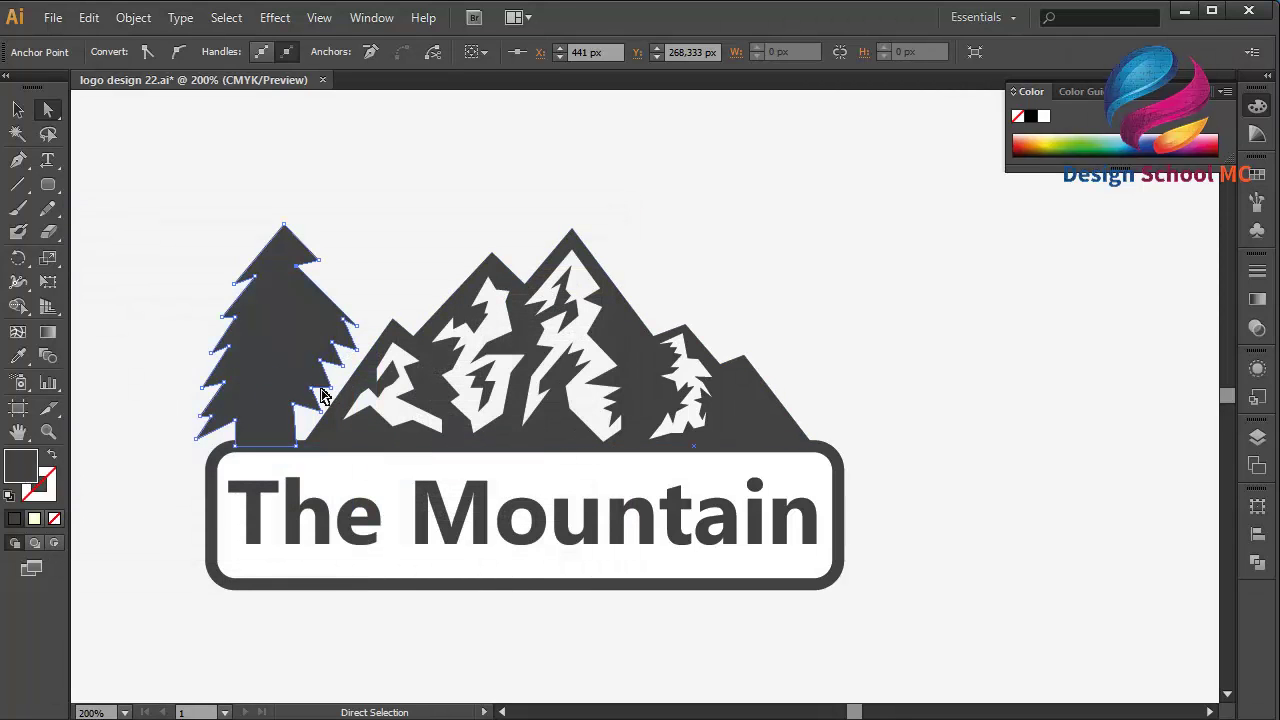
Drag the tree's right-side branch and base points to meet the mountain's slope, then deselect
{"action": "mouse_move", "coordinate": [320, 266]}
{"action": "left_mouse_down"}
{"action": "mouse_move", "coordinate": [357, 323]}
{"action": "mouse_move", "coordinate": [324, 278]}
{"action": "left_mouse_up"}
{"action": "mouse_move", "coordinate": [343, 321]}
{"action": "left_mouse_down"}
{"action": "mouse_move", "coordinate": [303, 294]}
{"action": "mouse_move", "coordinate": [312, 288]}
{"action": "left_mouse_up"}
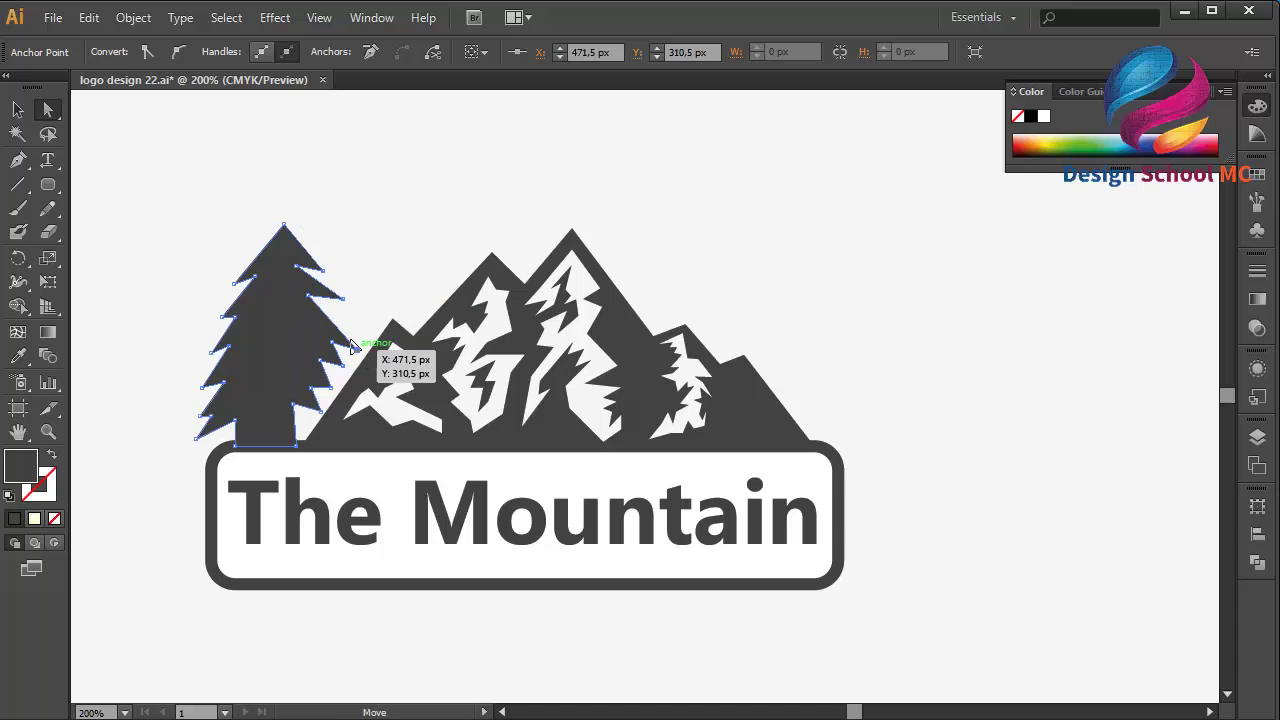
{"action": "mouse_move", "coordinate": [356, 354]}
{"action": "left_mouse_down"}
{"action": "mouse_move", "coordinate": [336, 350]}
{"action": "mouse_move", "coordinate": [330, 322]}
{"action": "left_mouse_up"}
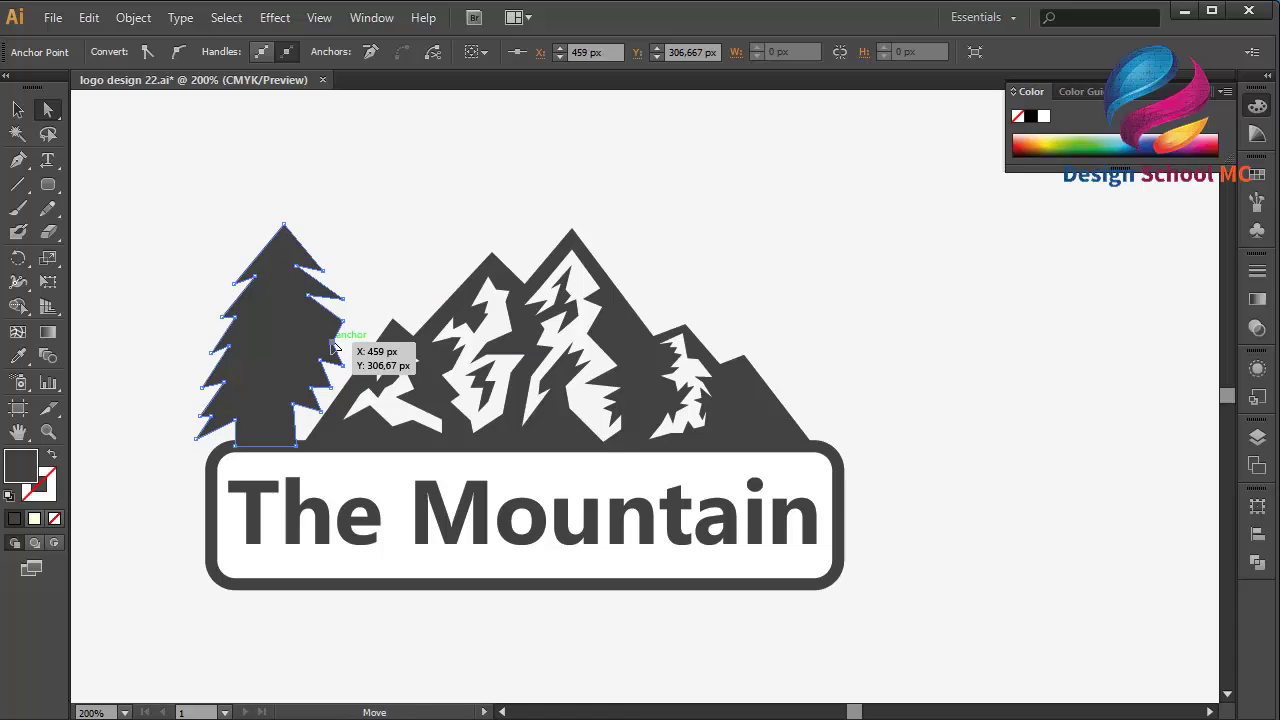
{"action": "left_click", "coordinate": [341, 372]}
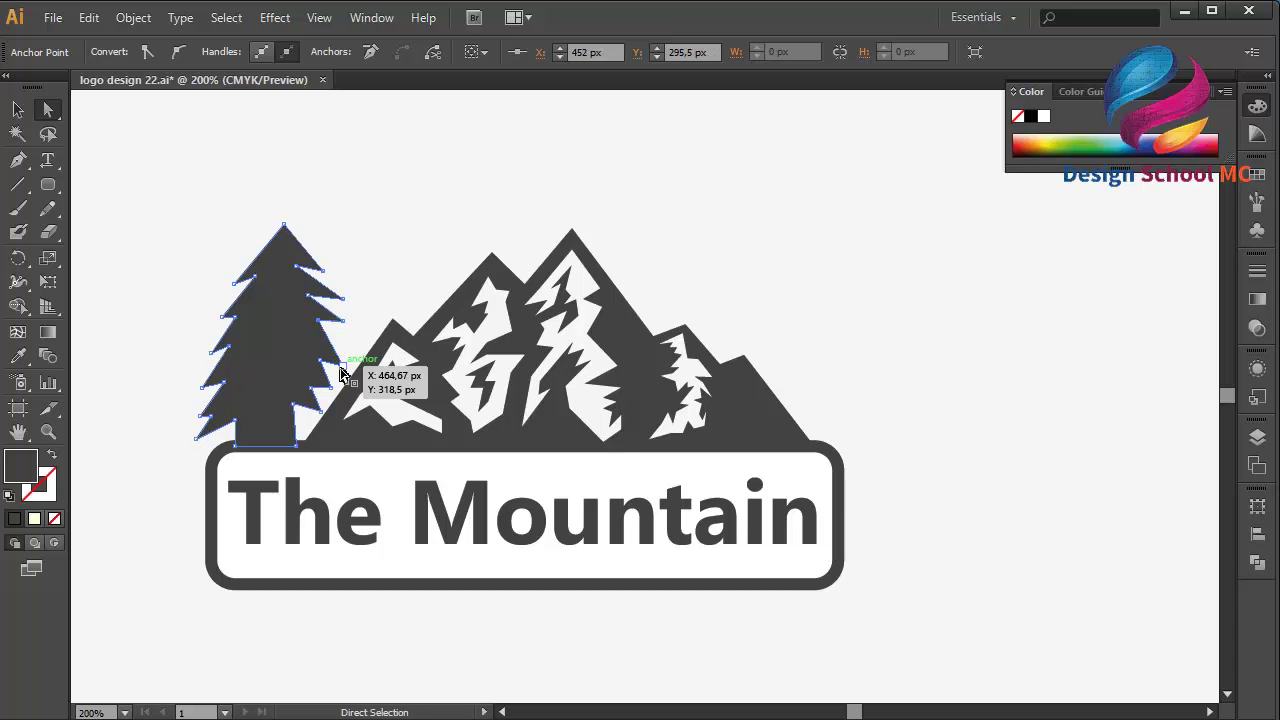
{"action": "mouse_move", "coordinate": [341, 372]}
{"action": "left_mouse_down"}
{"action": "mouse_move", "coordinate": [345, 362]}
{"action": "mouse_move", "coordinate": [325, 412]}
{"action": "mouse_move", "coordinate": [340, 425]}
{"action": "mouse_move", "coordinate": [315, 393]}
{"action": "mouse_move", "coordinate": [300, 412]}
{"action": "mouse_move", "coordinate": [320, 455]}
{"action": "left_mouse_up"}
{"action": "left_click", "coordinate": [322, 368]}
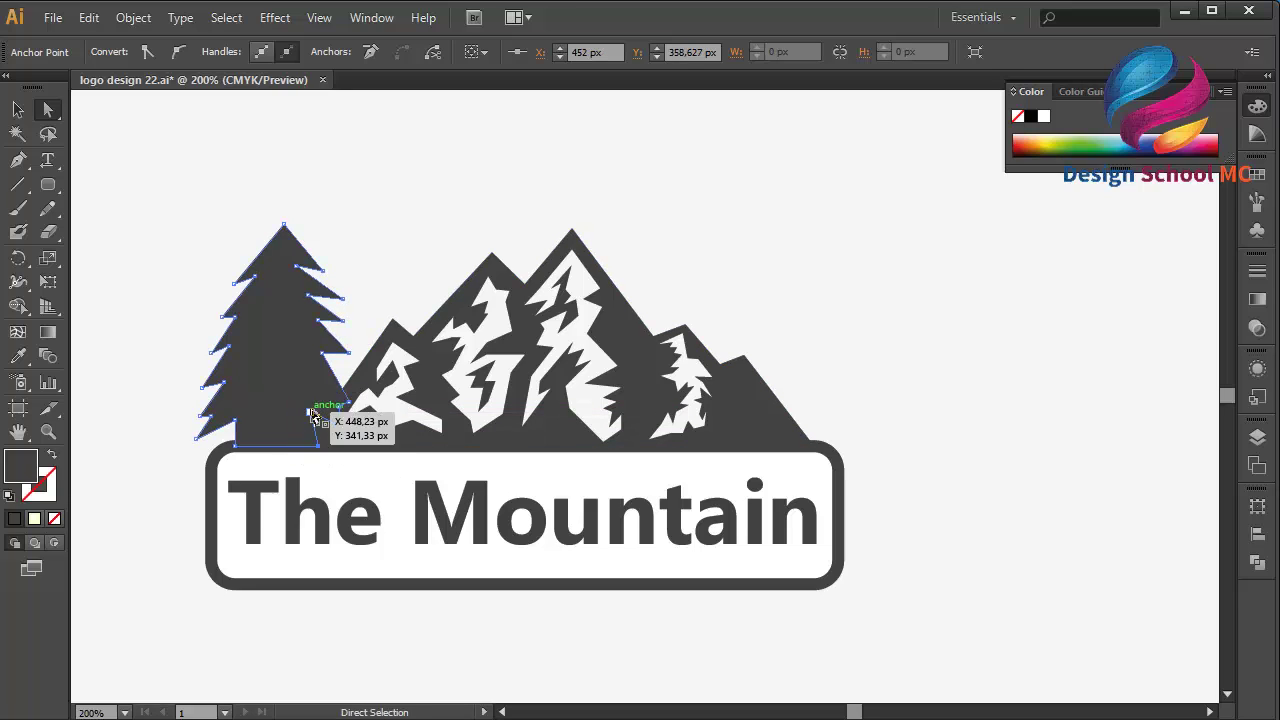
{"action": "left_click_drag", "start_coordinate": [324, 455], "coordinate": [326, 430]}
{"action": "left_click", "coordinate": [405, 210]}
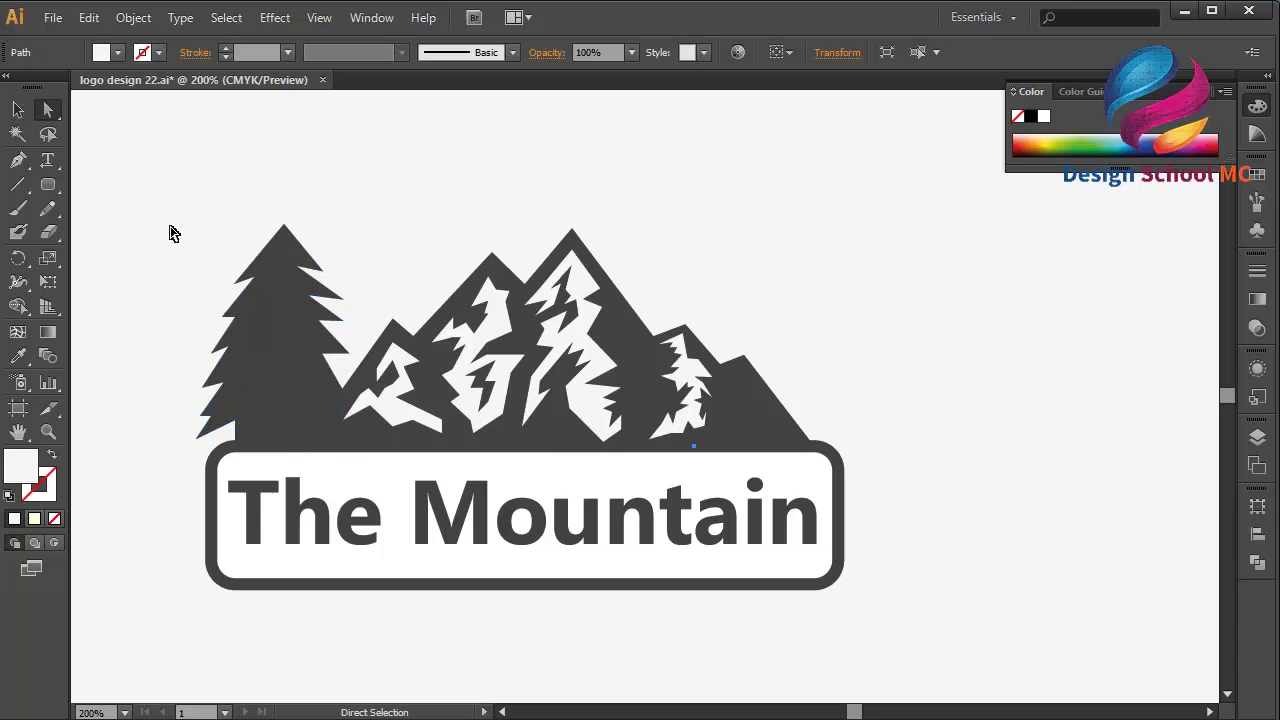
With white fill and the Pen tool, draw a small highlight shape at the tree top
{"action": "left_click", "coordinate": [478, 382]}
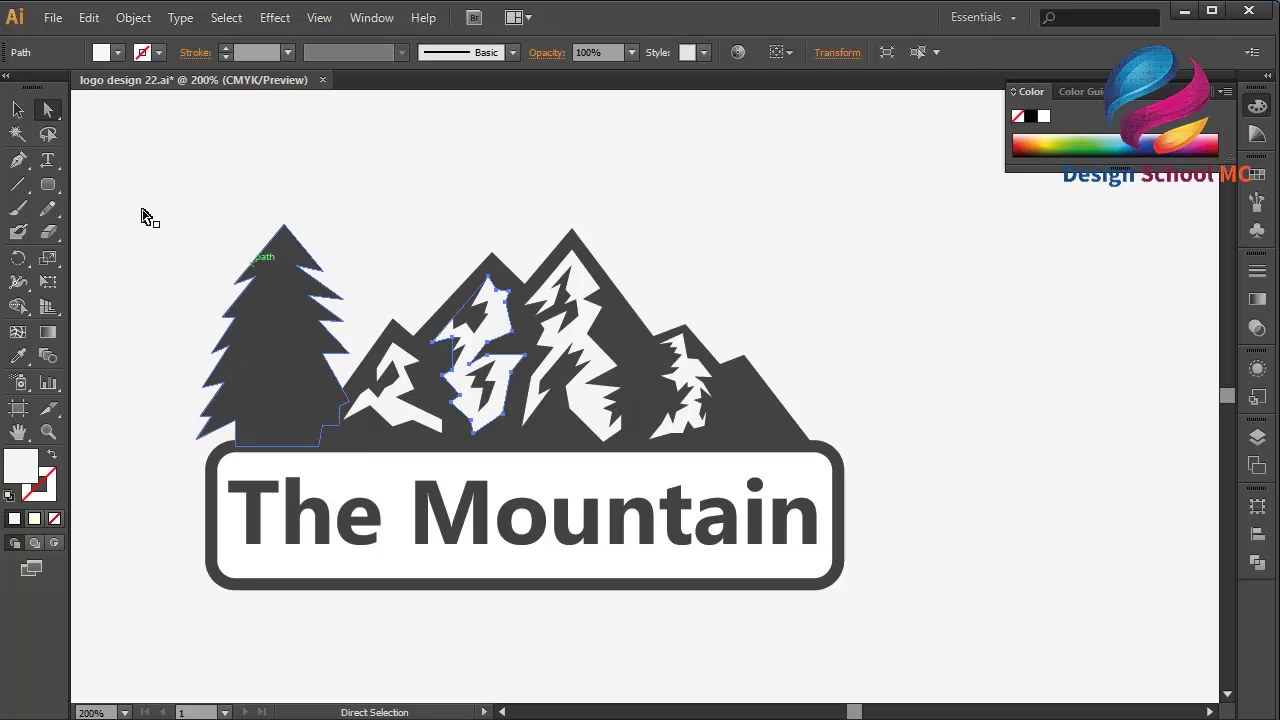
{"action": "key", "text": "p"}
{"action": "left_click", "coordinate": [279, 244]}
{"action": "left_click", "coordinate": [262, 290]}
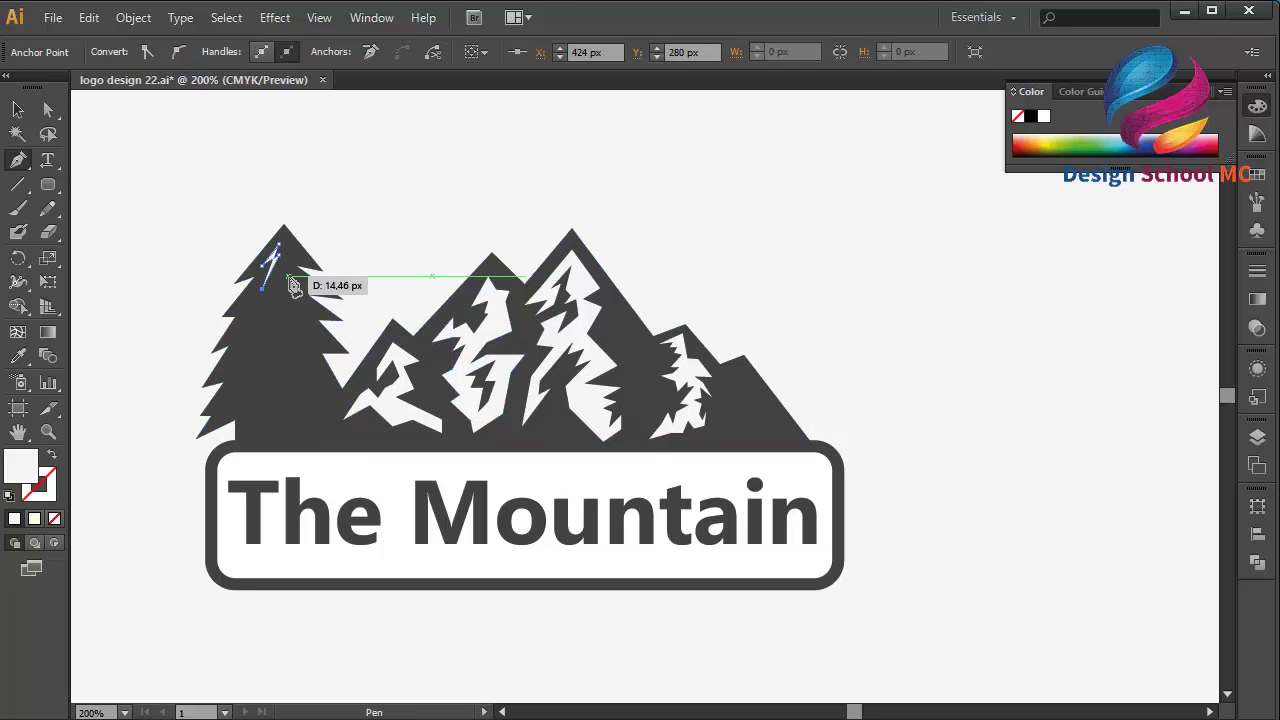
{"action": "left_click", "coordinate": [278, 262]}
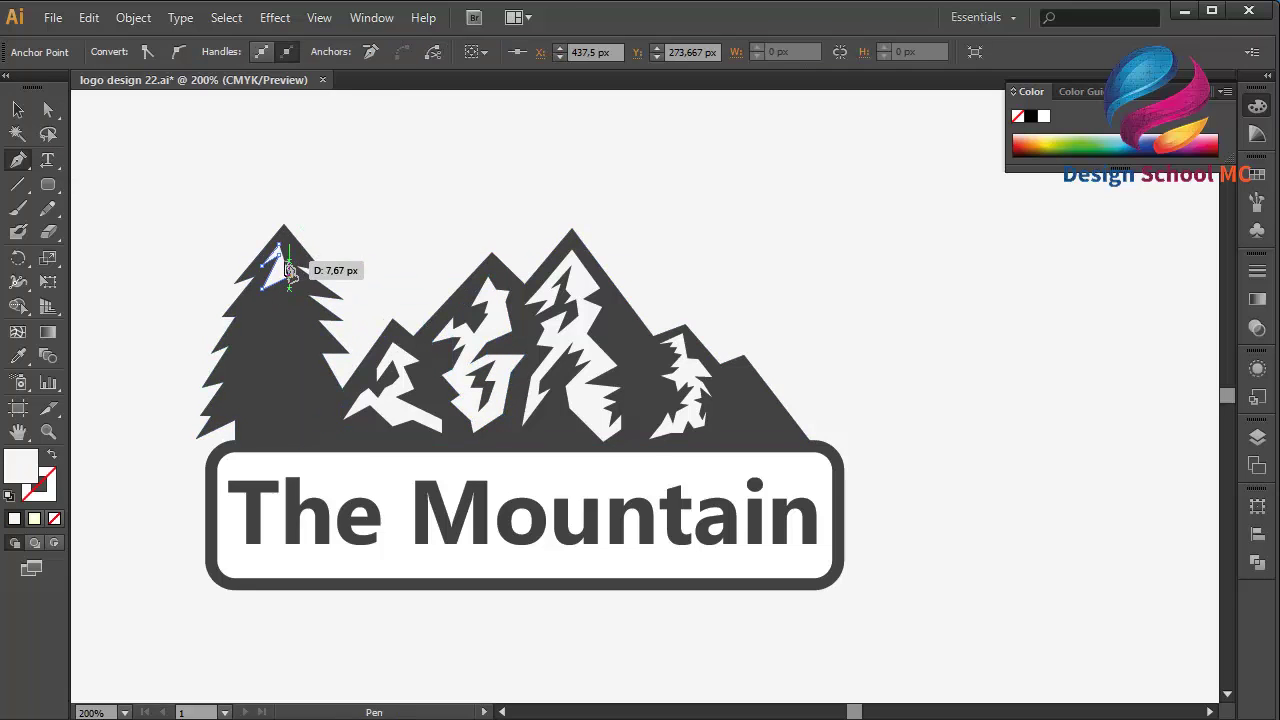
{"action": "left_click_drag", "start_coordinate": [289, 270], "coordinate": [287, 262]}
{"action": "left_click", "coordinate": [297, 252]}
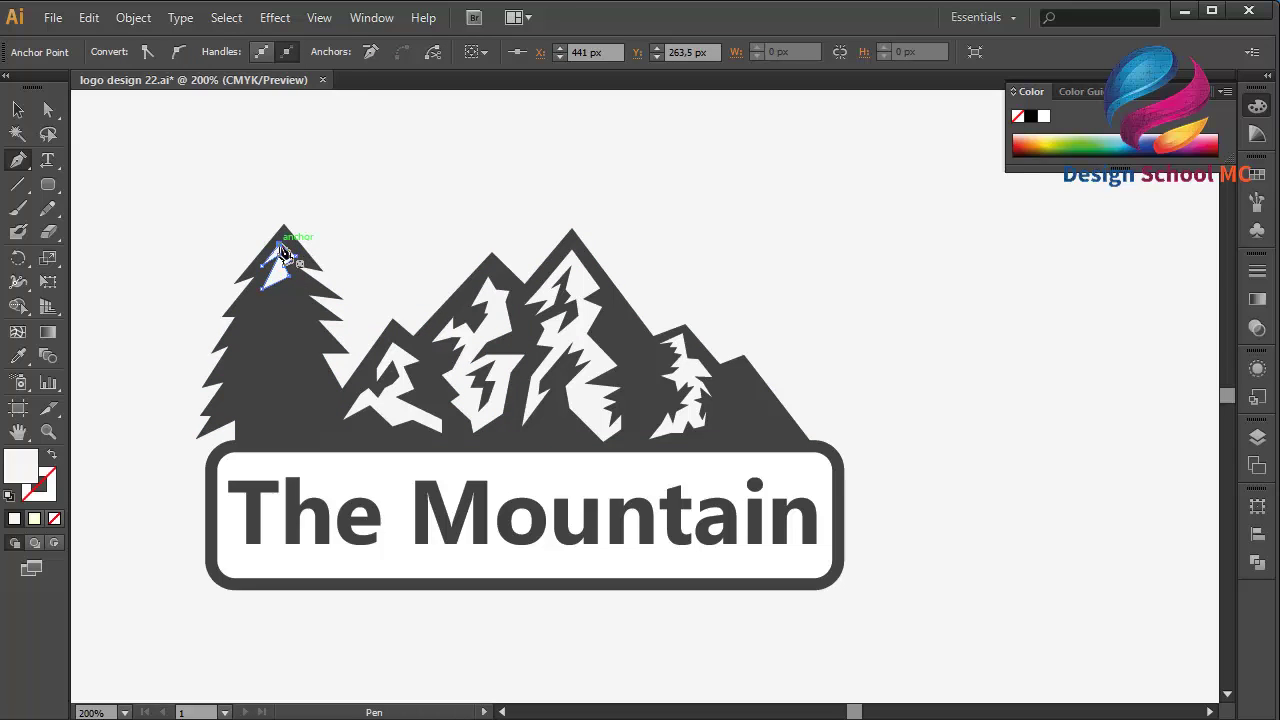
{"action": "left_click", "coordinate": [282, 250]}
Draw a closed white zigzag highlight down the tree's left side
{"action": "left_click", "coordinate": [262, 308]}
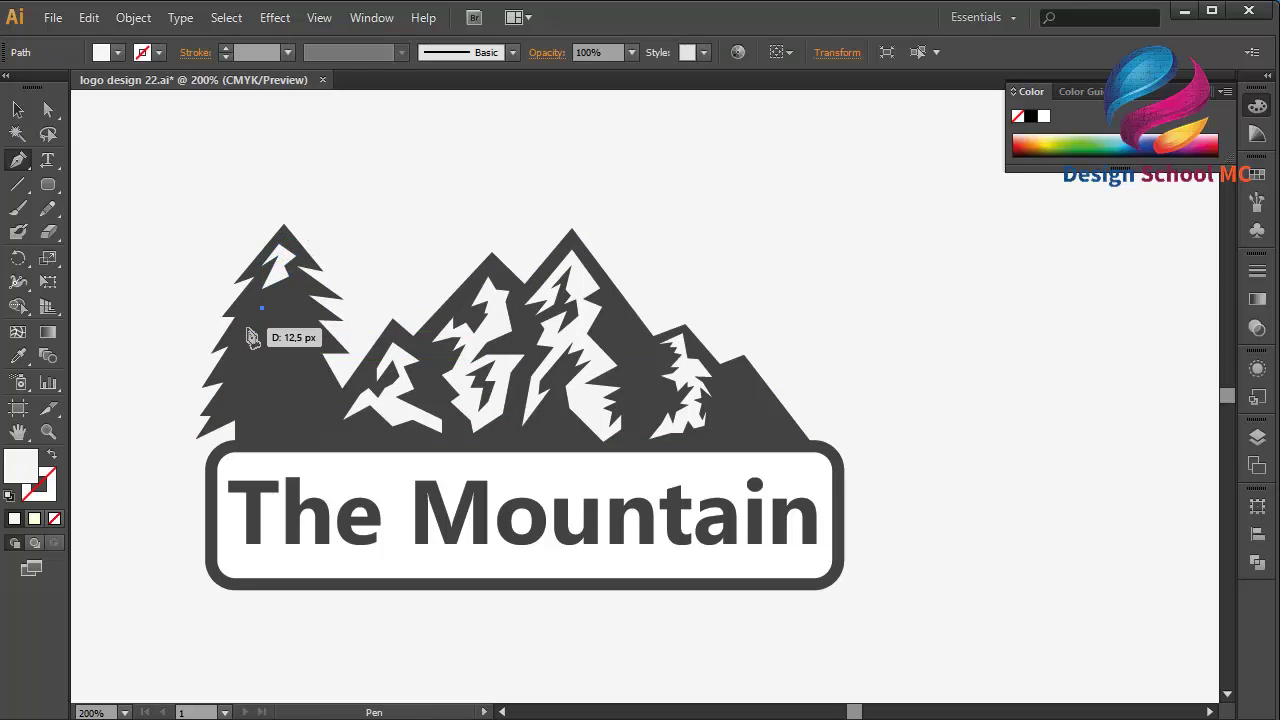
{"action": "left_click_drag", "start_coordinate": [247, 345], "coordinate": [257, 334]}
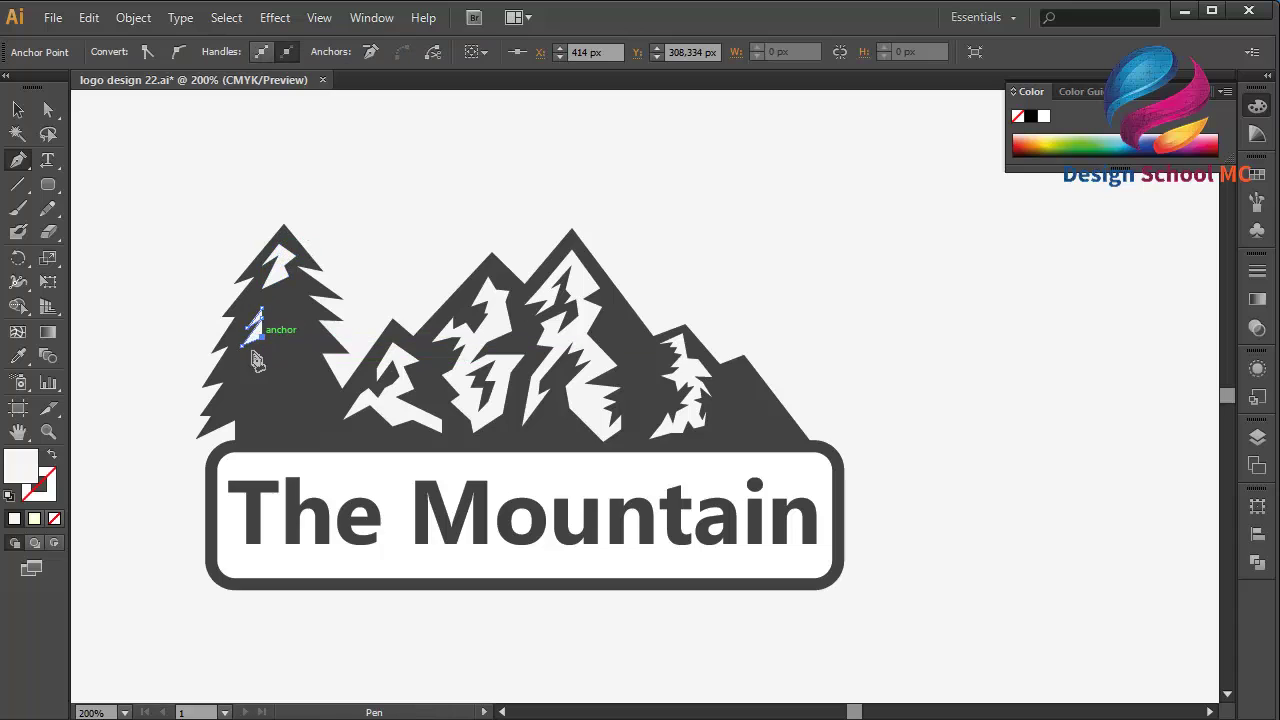
{"action": "left_click_drag", "start_coordinate": [238, 392], "coordinate": [257, 388]}
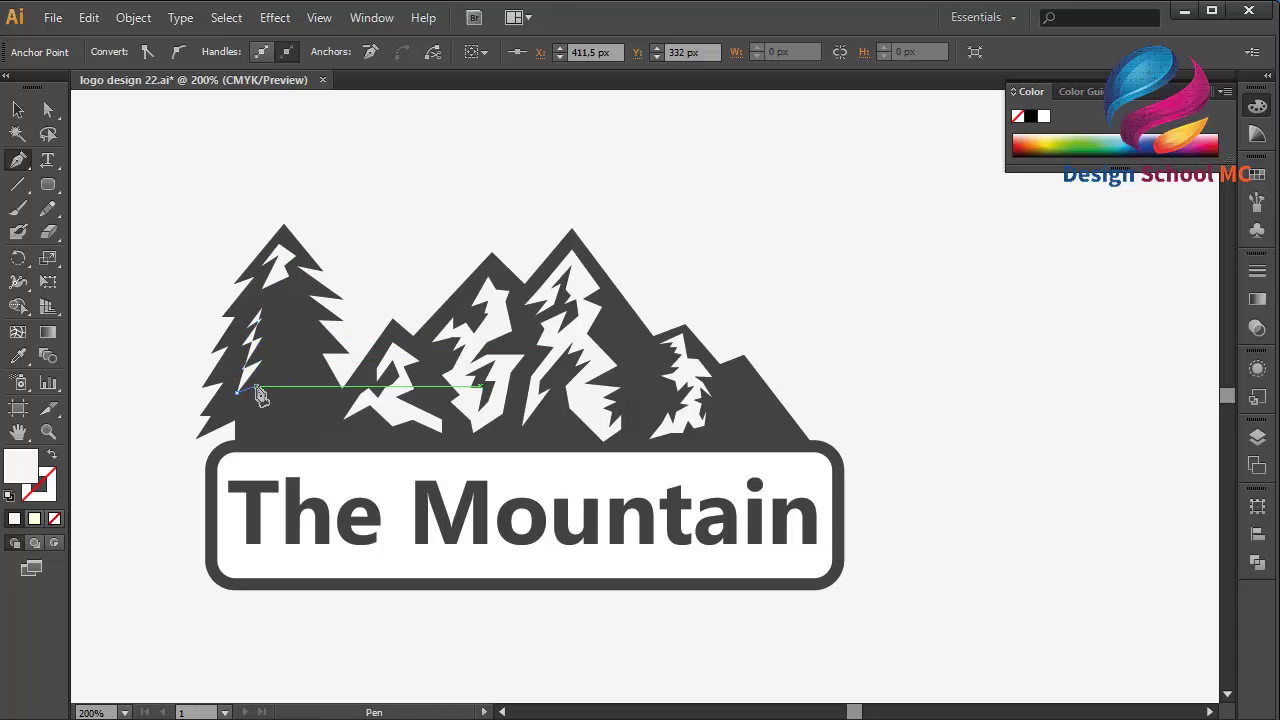
{"action": "left_click", "coordinate": [251, 410]}
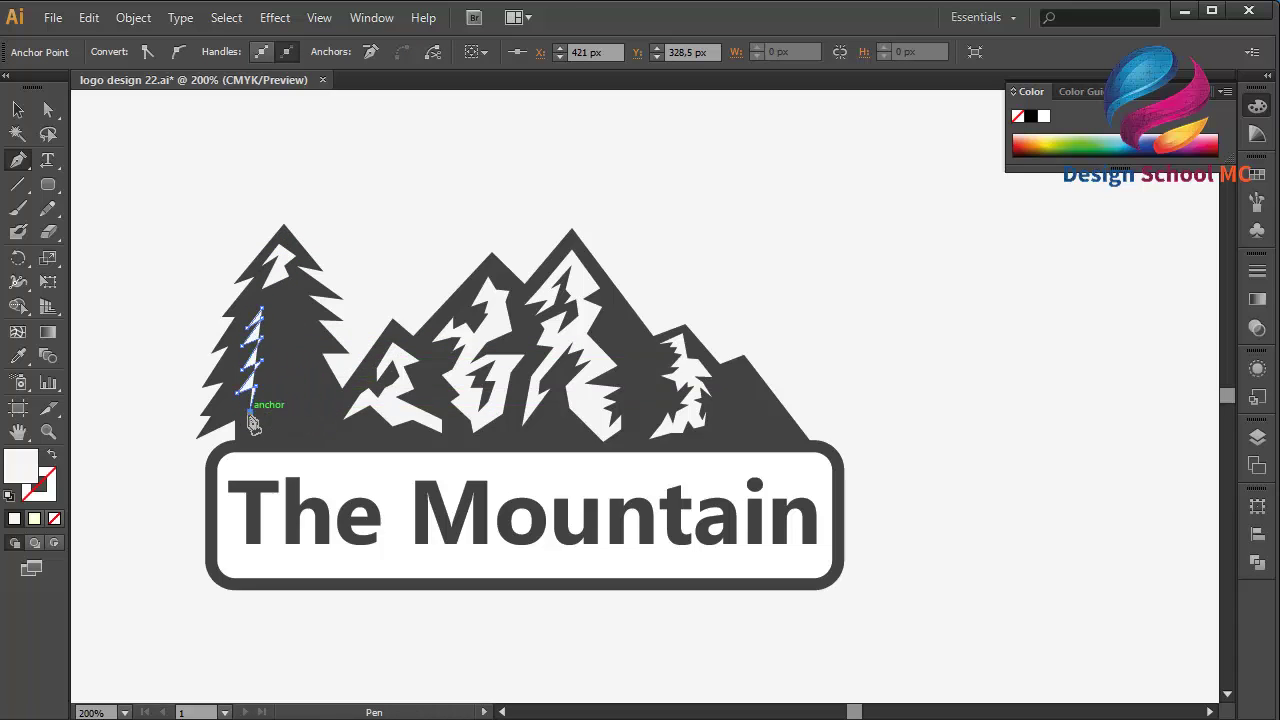
{"action": "left_click", "coordinate": [295, 377]}
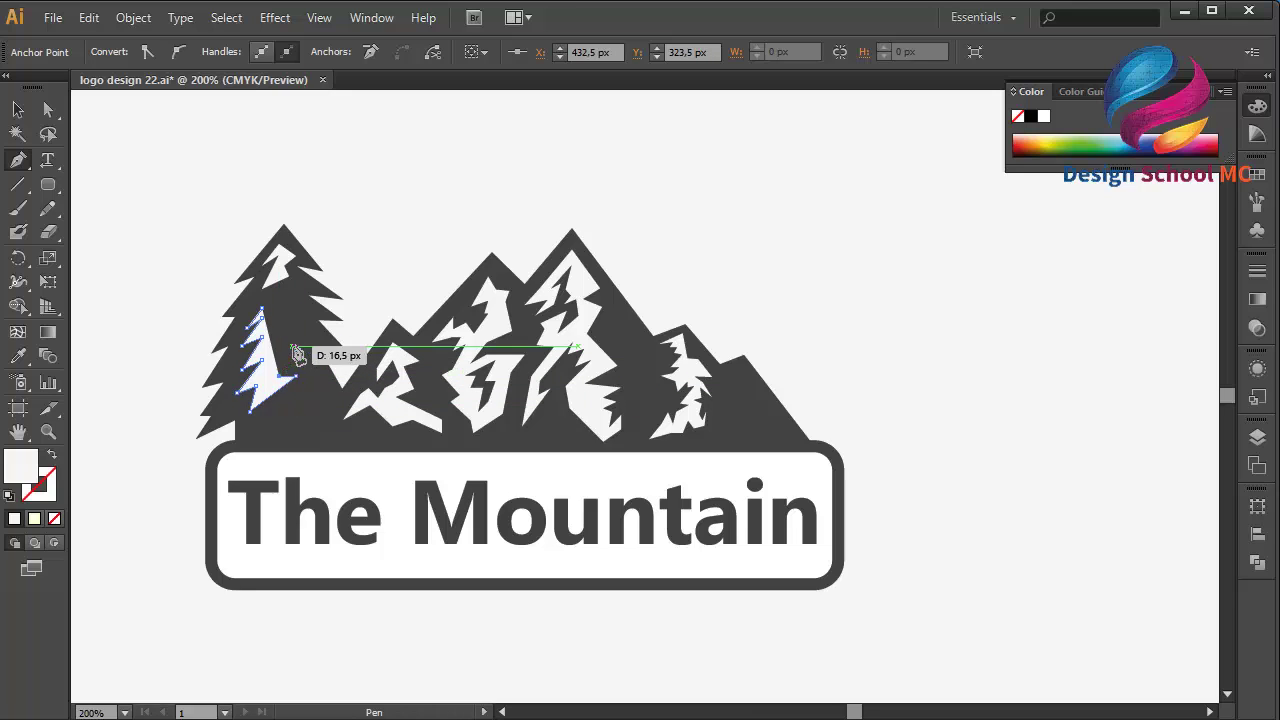
{"action": "left_click", "coordinate": [280, 352]}
{"action": "left_click", "coordinate": [296, 344]}
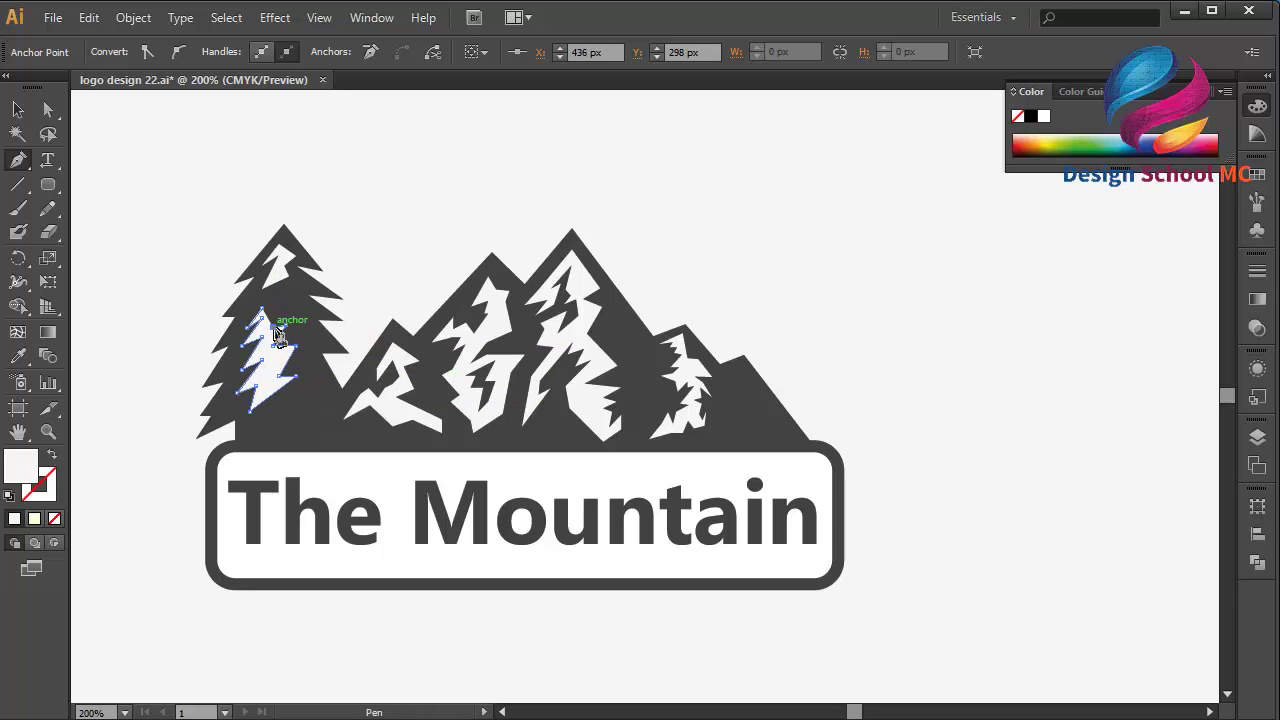
{"action": "left_click", "coordinate": [288, 326]}
{"action": "left_click", "coordinate": [262, 309]}
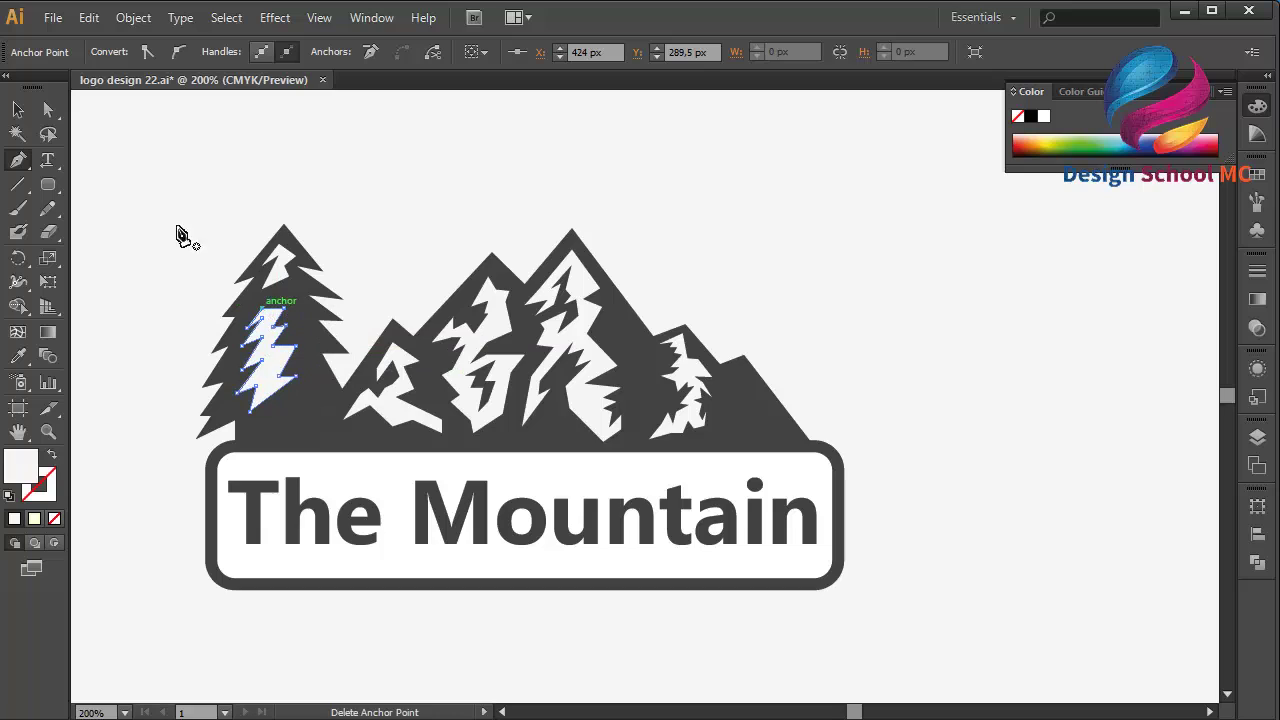
Nudge the zigzag highlight slightly up and right, deselect, and fit the artboard with Ctrl+0
{"action": "left_click", "coordinate": [48, 109]}
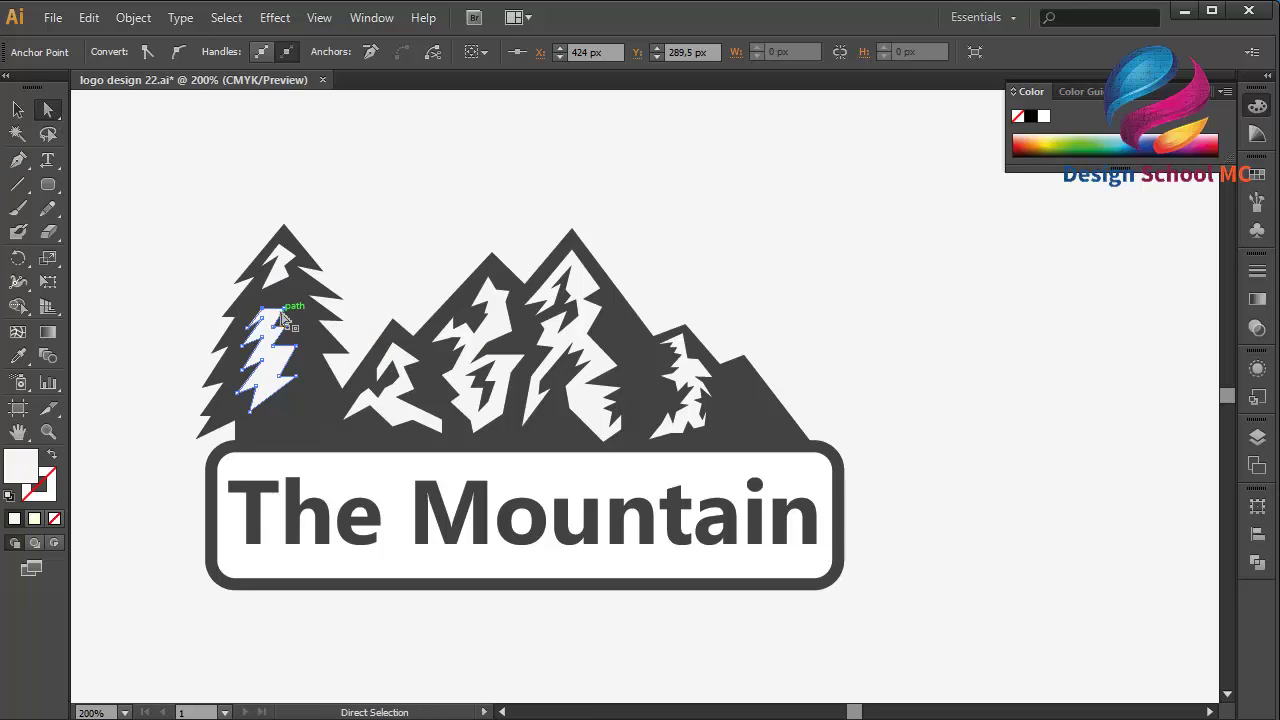
{"action": "left_click_drag", "start_coordinate": [281, 313], "coordinate": [287, 302]}
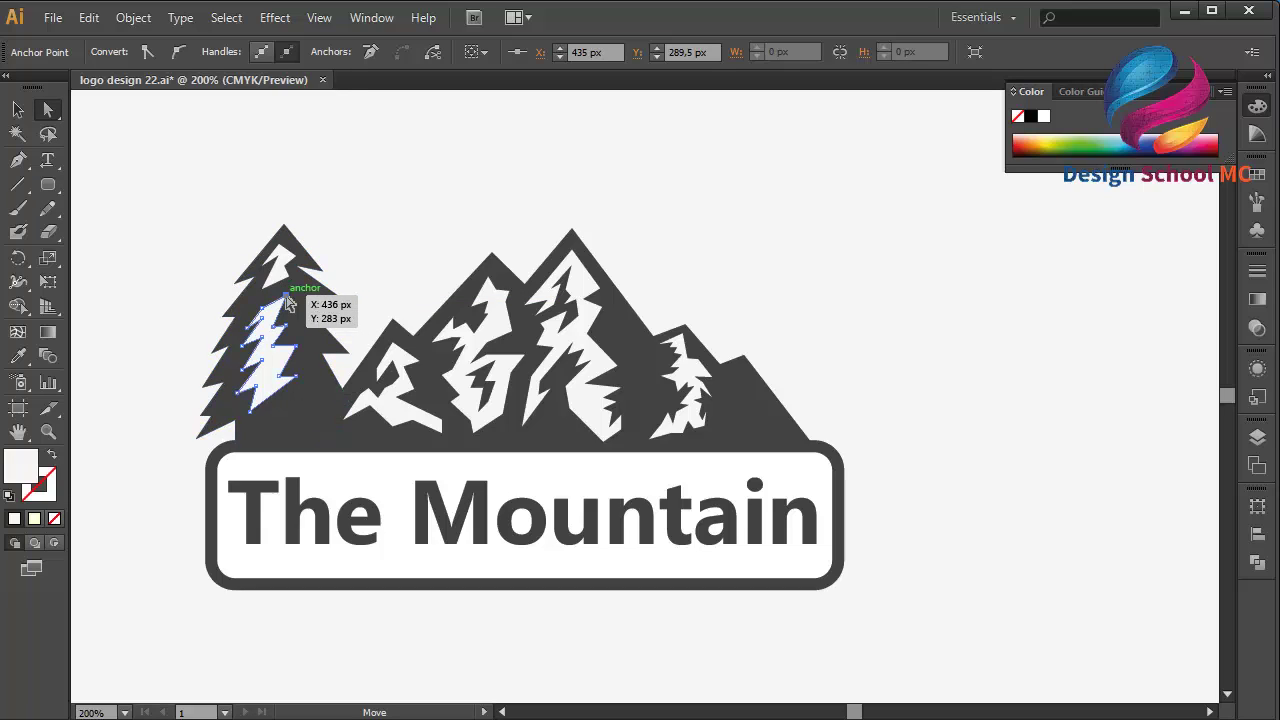
{"action": "left_click", "coordinate": [400, 245]}
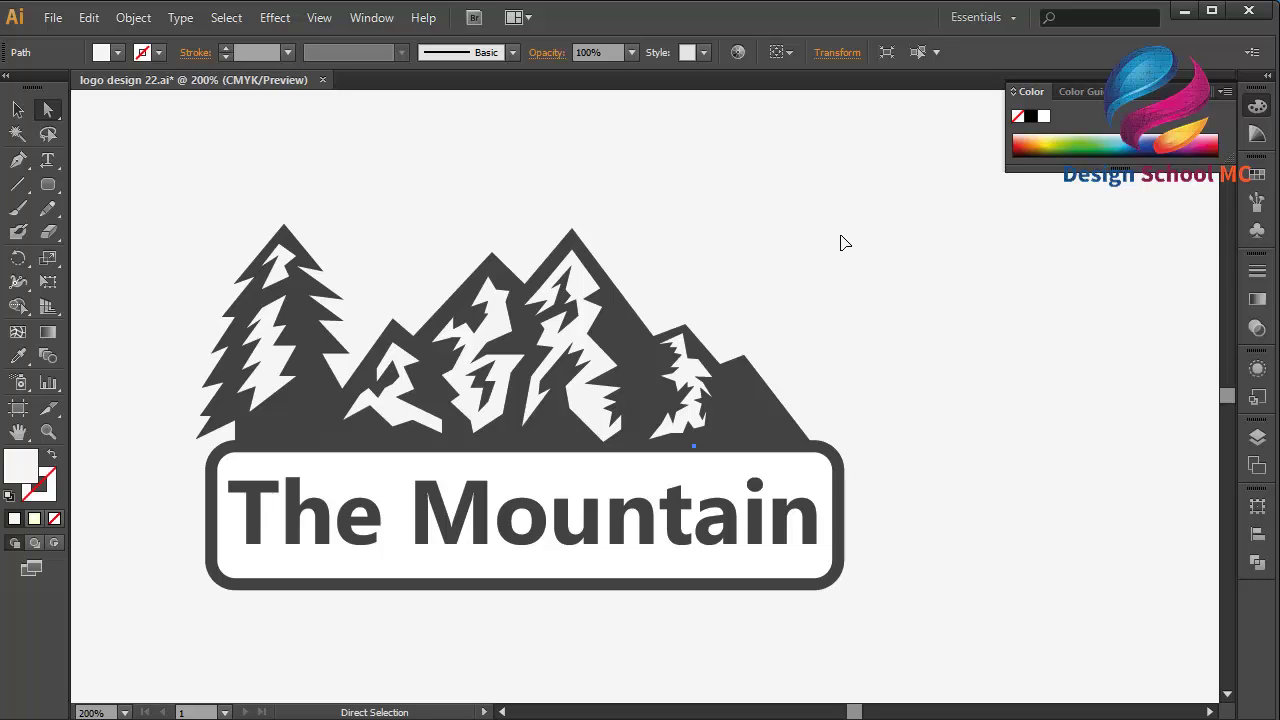
{"action": "key", "text": "ctrl+0"}
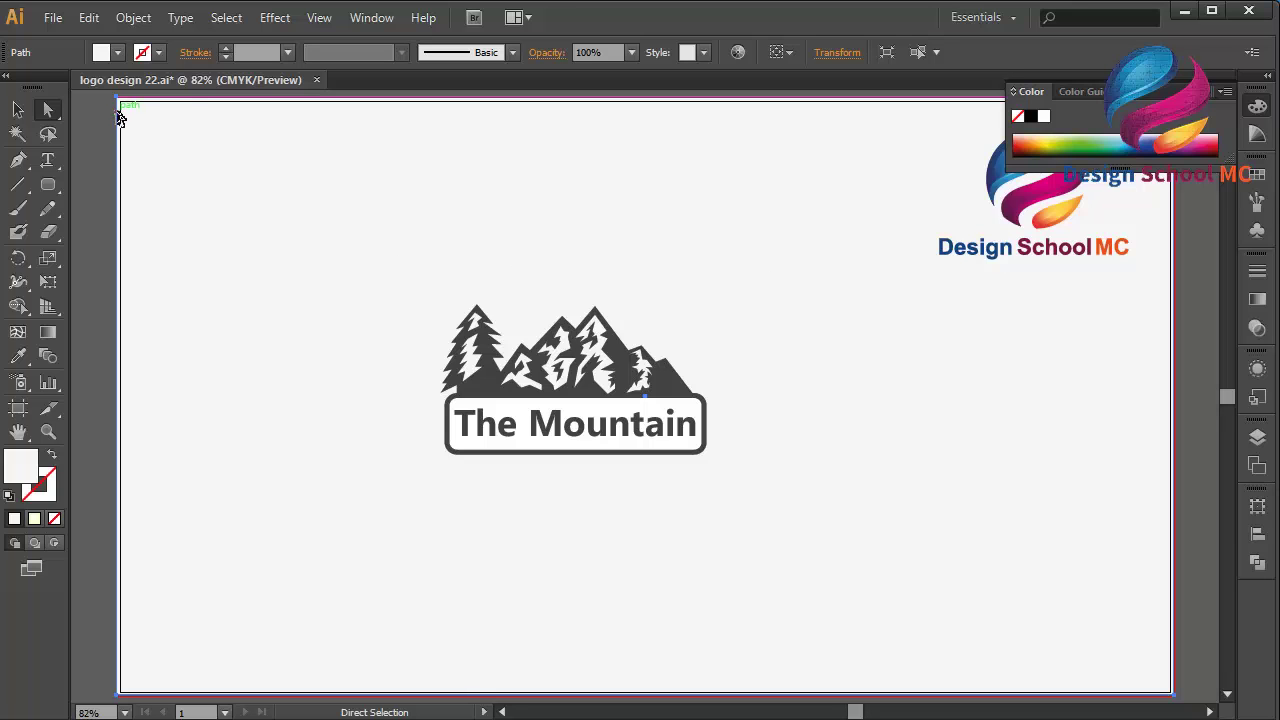
{"action": "left_click_drag", "start_coordinate": [118, 118], "coordinate": [123, 104]}
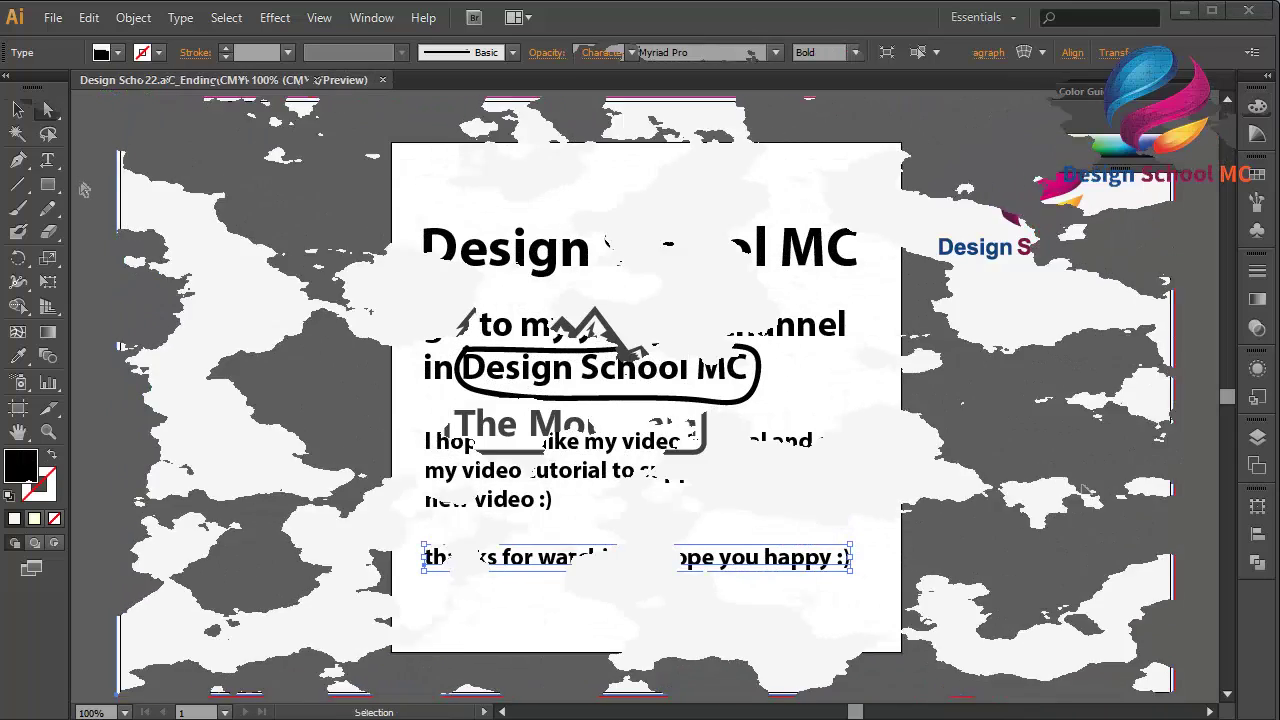
Make the Design School MC title fill dark red
{"action": "left_click", "coordinate": [675, 248]}
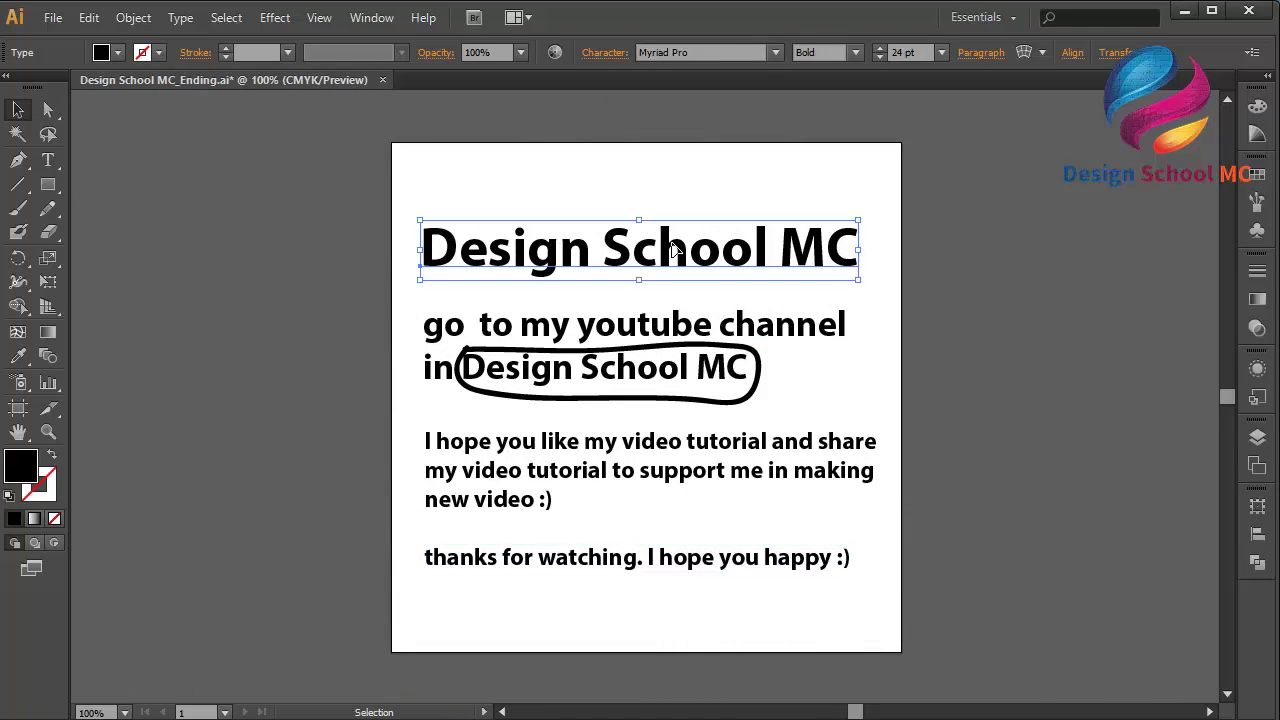
{"action": "left_click", "coordinate": [1257, 174]}
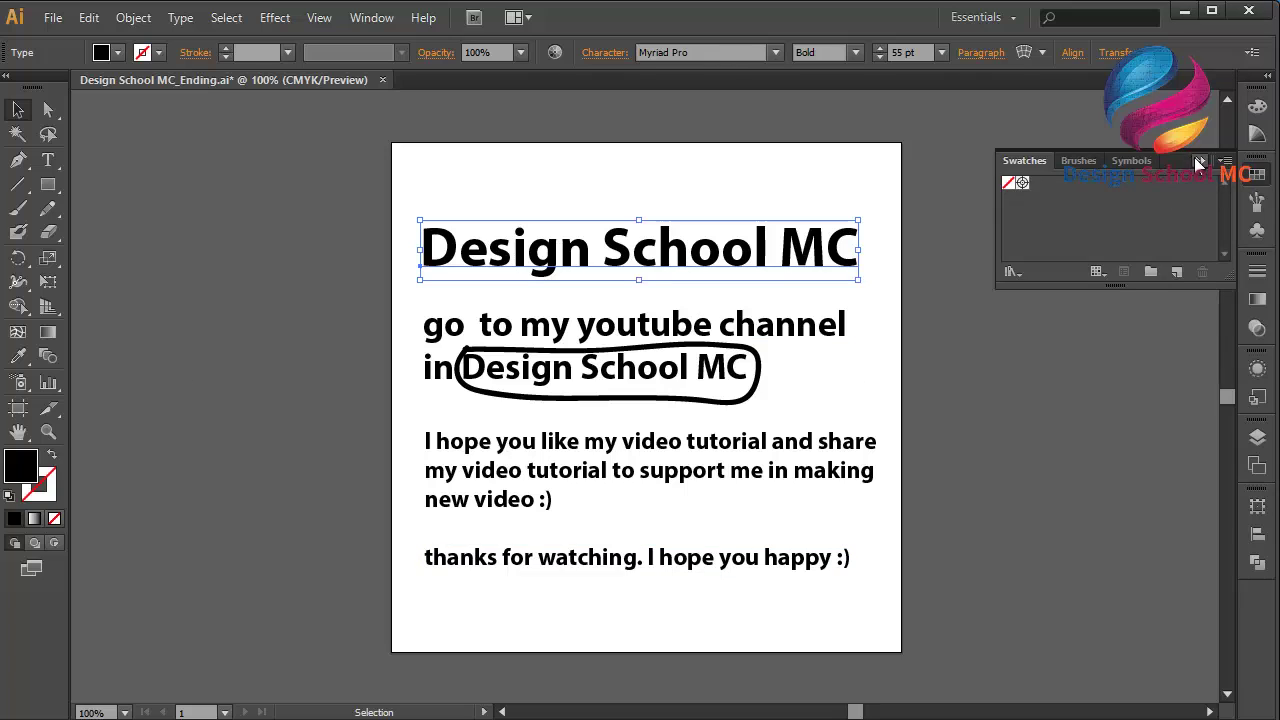
{"action": "left_click", "coordinate": [1200, 161]}
{"action": "double_click", "coordinate": [31, 467]}
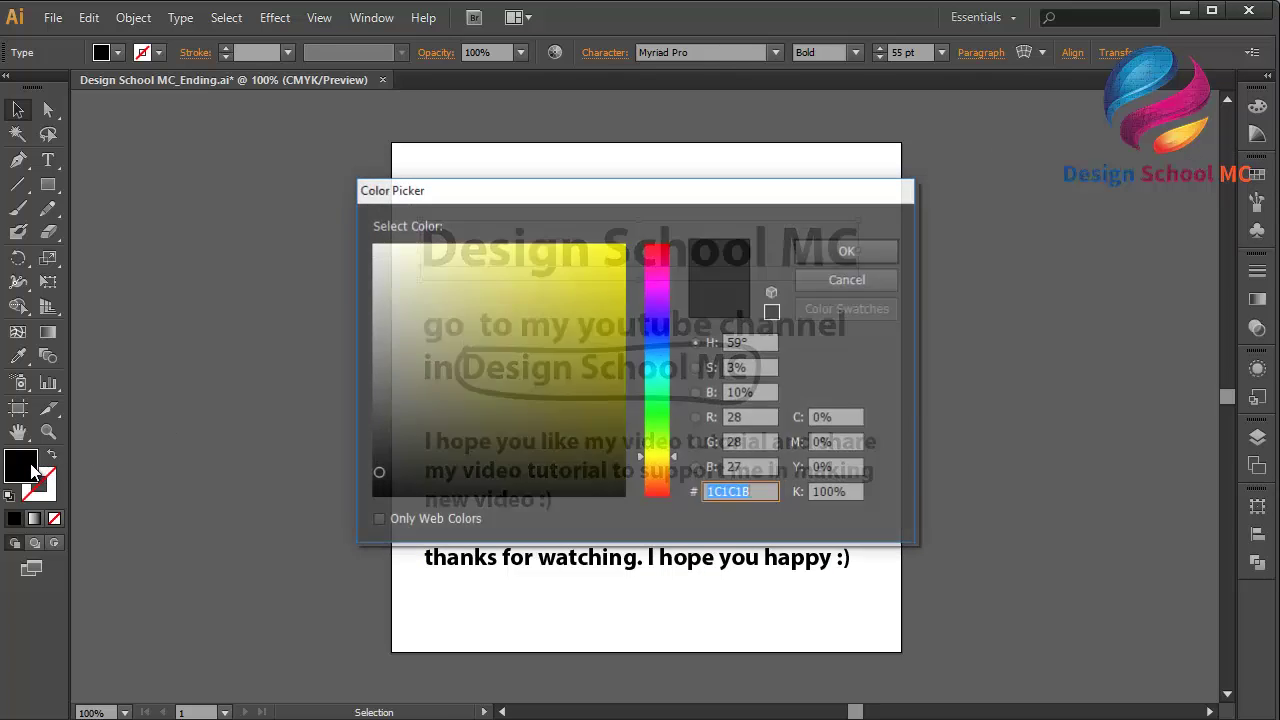
{"action": "mouse_move", "coordinate": [600, 363]}
{"action": "left_mouse_down"}
{"action": "mouse_move", "coordinate": [662, 343]}
{"action": "mouse_move", "coordinate": [661, 243]}
{"action": "left_mouse_up"}
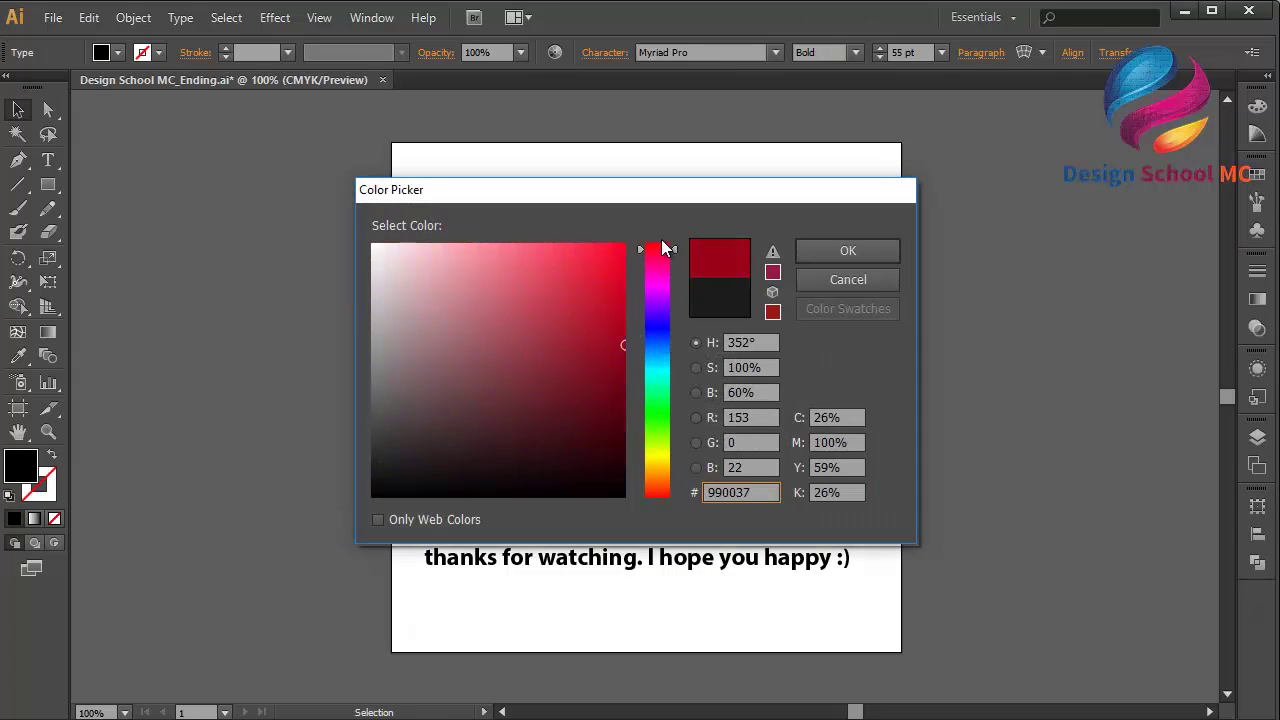
{"action": "left_click", "coordinate": [815, 250]}
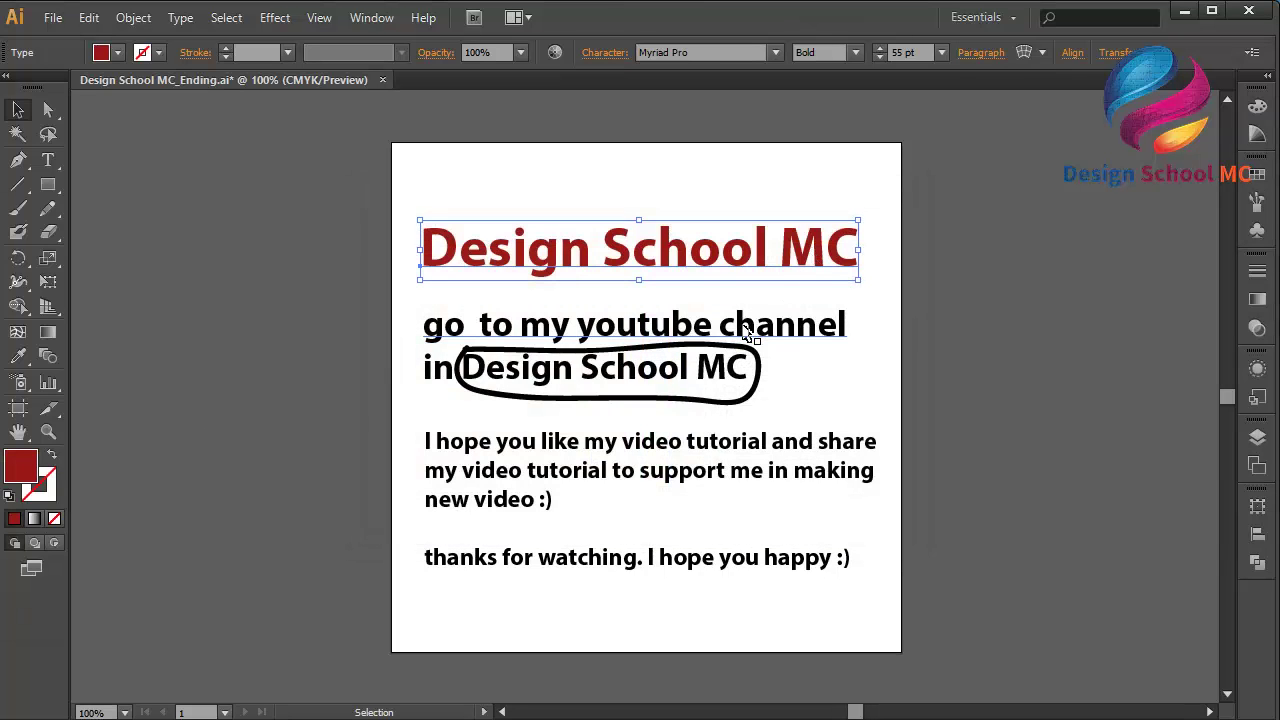
Use the Type tool to recolour the circled 'Design School MC' words dark red #9B0000
{"action": "left_click", "coordinate": [745, 330]}
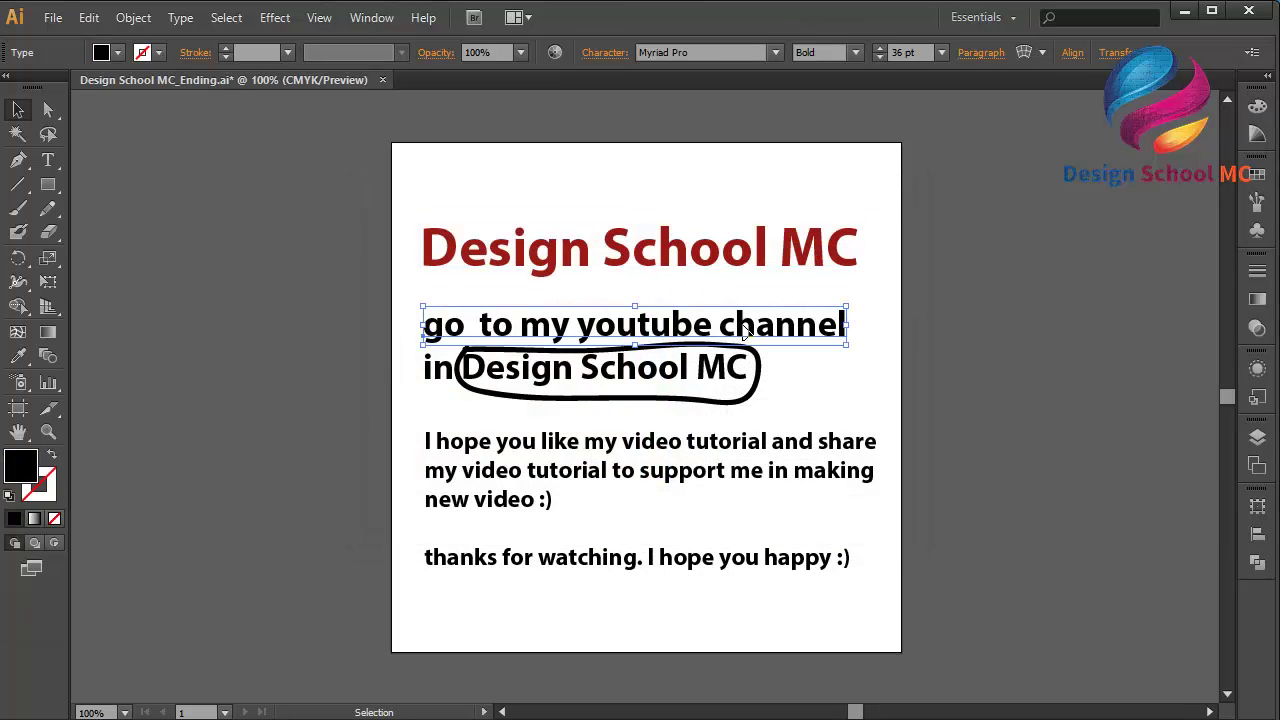
{"action": "key", "text": "t"}
{"action": "left_click", "coordinate": [466, 362]}
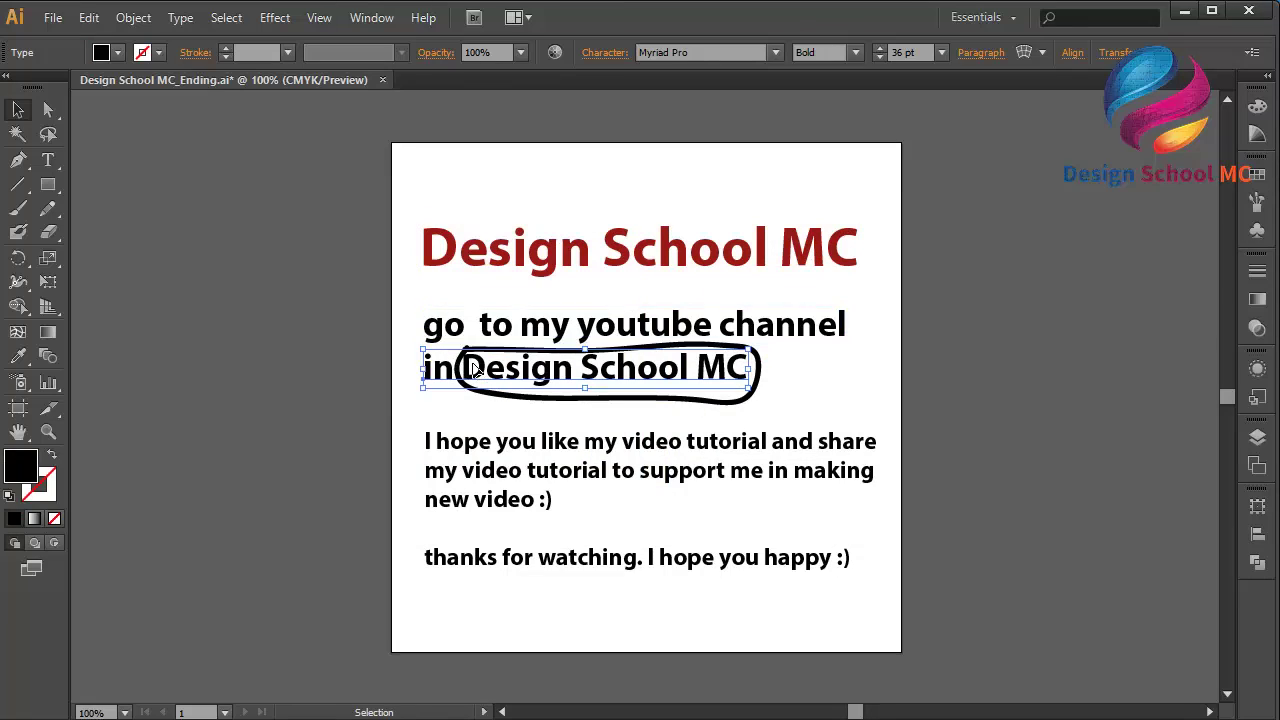
{"action": "mouse_move", "coordinate": [466, 362]}
{"action": "left_mouse_down"}
{"action": "mouse_move", "coordinate": [737, 366]}
{"action": "mouse_move", "coordinate": [712, 372]}
{"action": "left_mouse_up"}
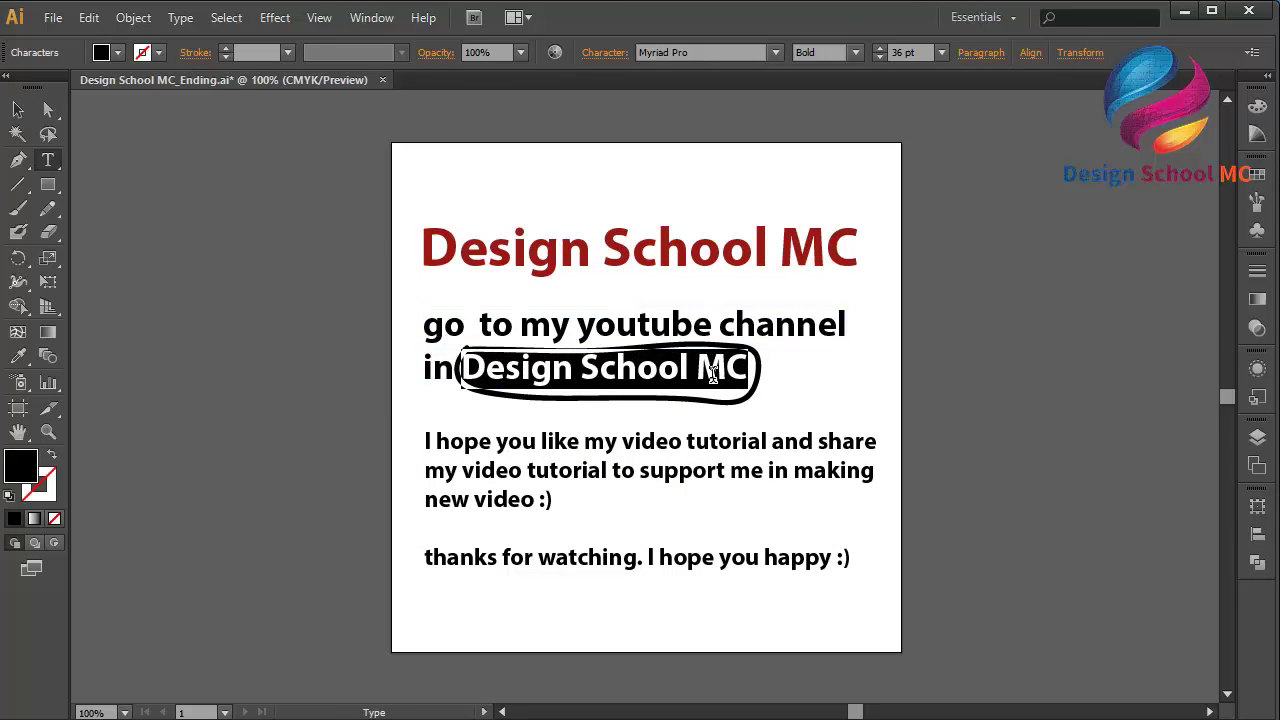
{"action": "double_click", "coordinate": [30, 478]}
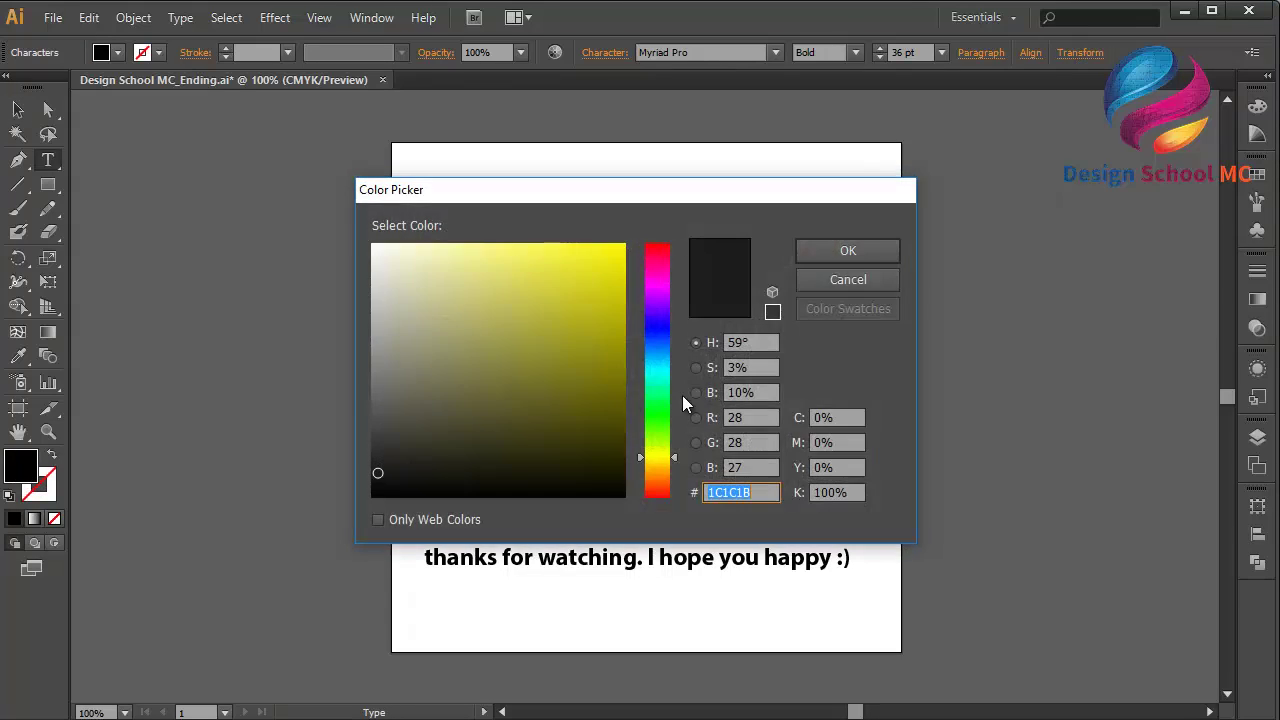
{"action": "mouse_move", "coordinate": [563, 351]}
{"action": "left_mouse_down"}
{"action": "mouse_move", "coordinate": [653, 341]}
{"action": "mouse_move", "coordinate": [663, 194]}
{"action": "left_mouse_up"}
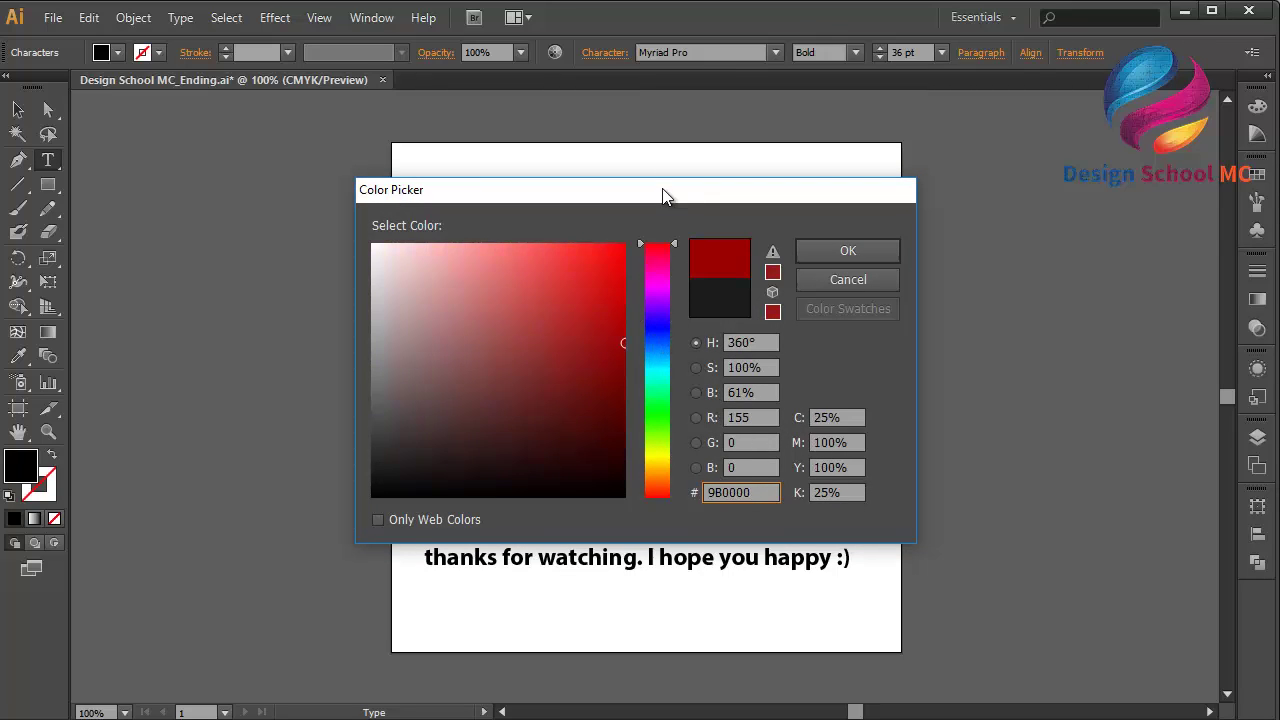
{"action": "left_click", "coordinate": [811, 249]}
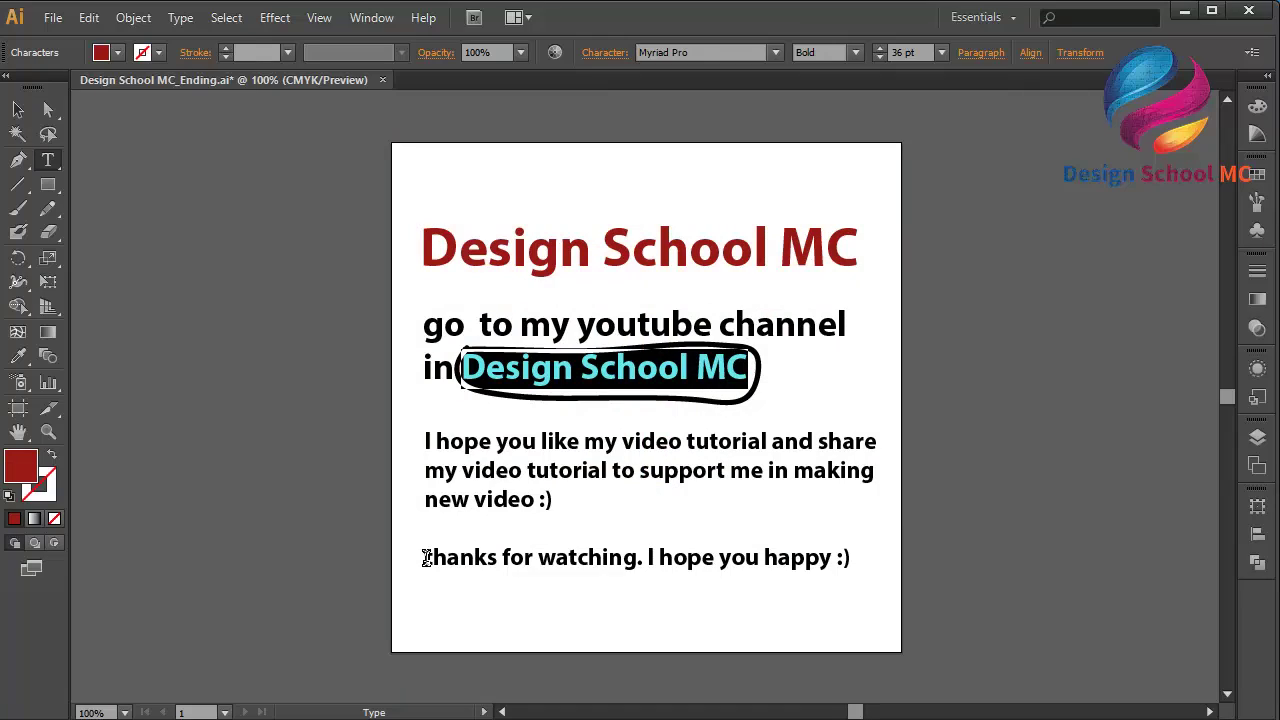
{"action": "left_click", "coordinate": [510, 442]}
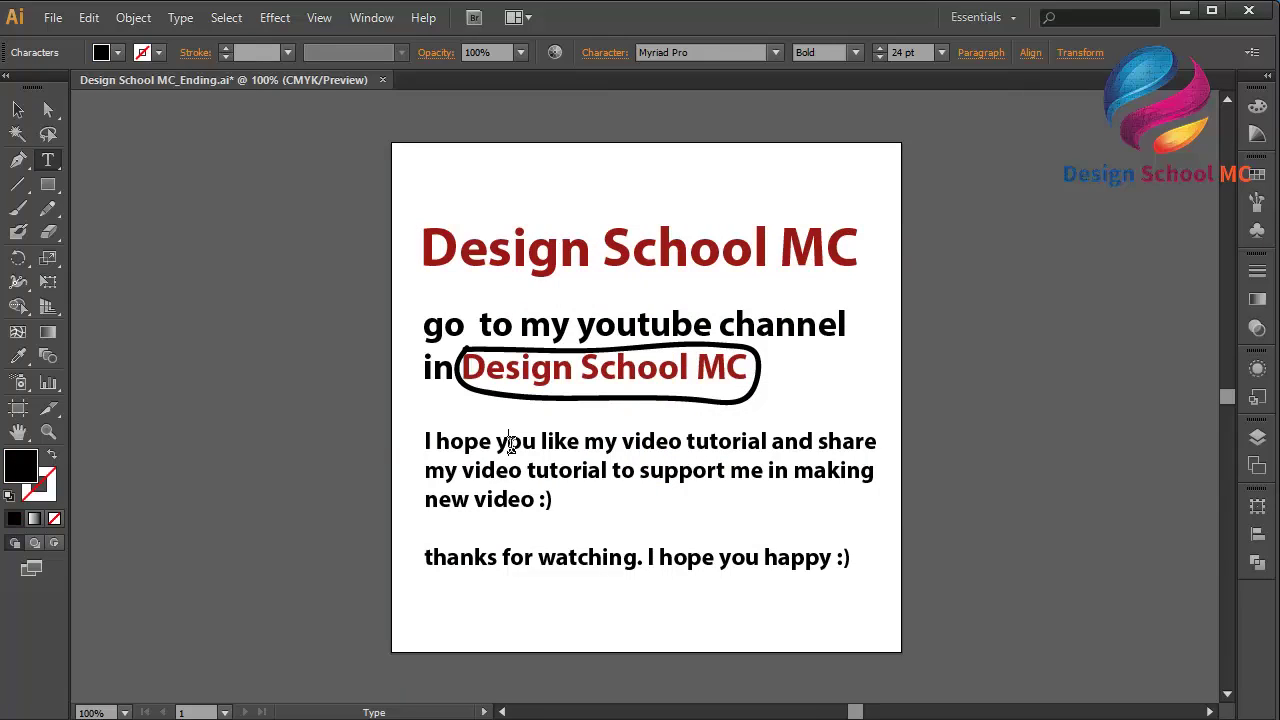
Undo the last colour change and make the whole thanks for watching line green
{"action": "left_click_drag", "start_coordinate": [432, 557], "coordinate": [923, 540]}
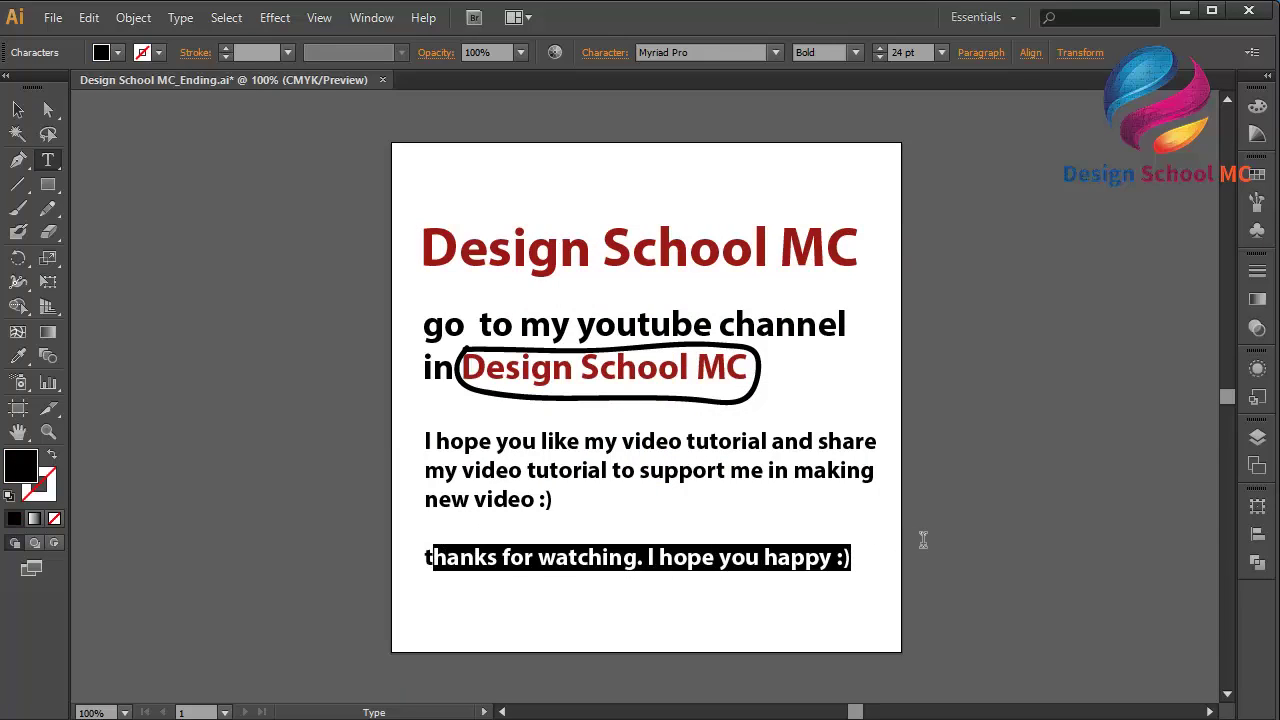
{"action": "key", "text": "ctrl+z"}
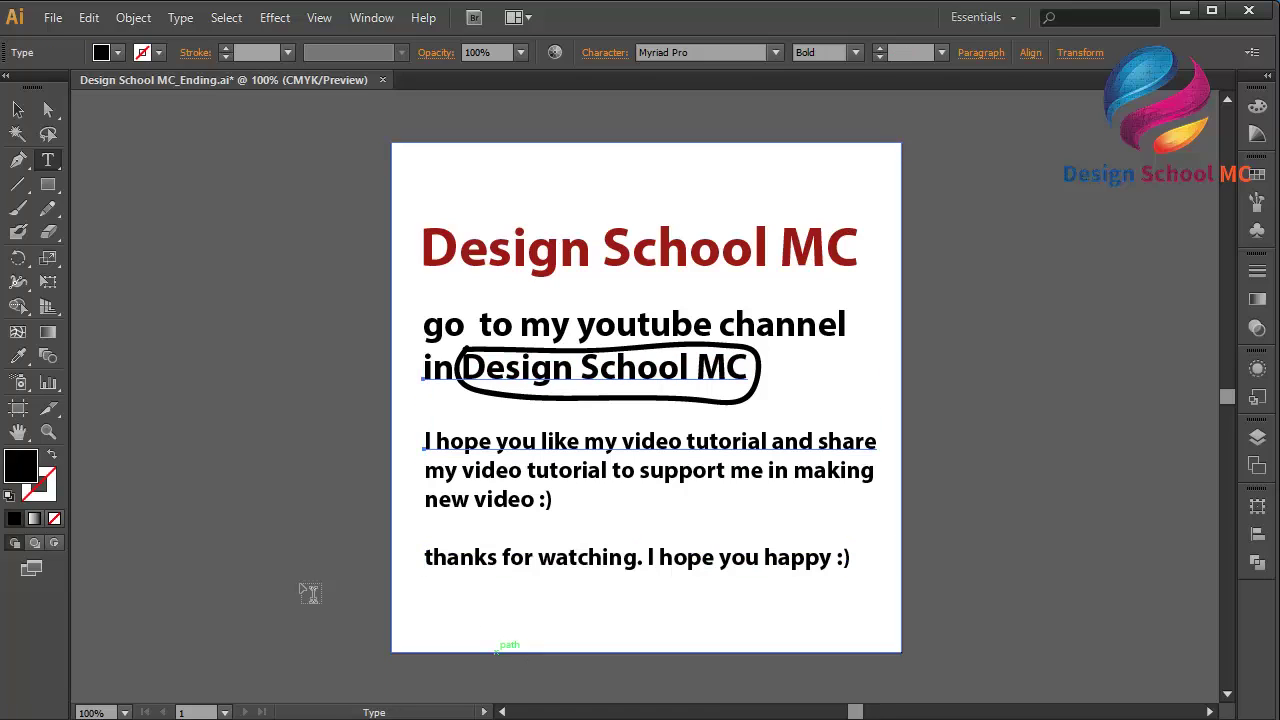
{"action": "left_click_drag", "start_coordinate": [426, 558], "coordinate": [871, 569]}
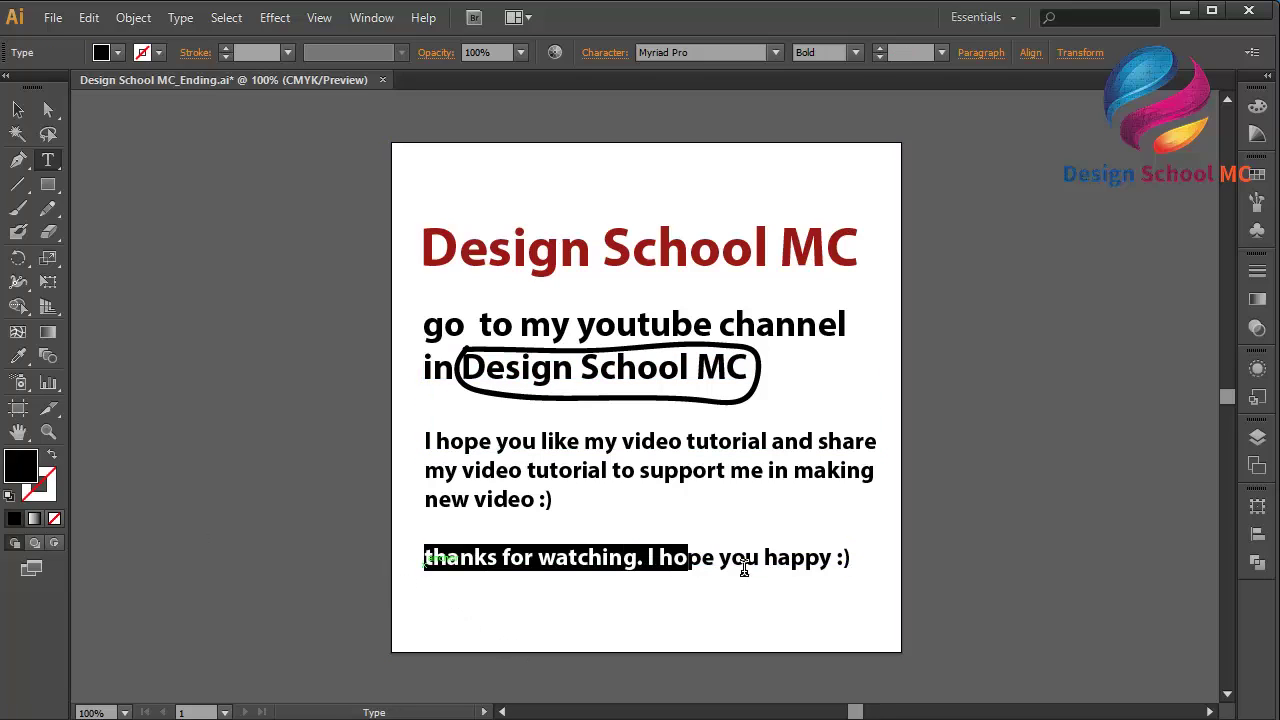
{"action": "double_click", "coordinate": [22, 465]}
{"action": "left_click_drag", "start_coordinate": [615, 345], "coordinate": [623, 381]}
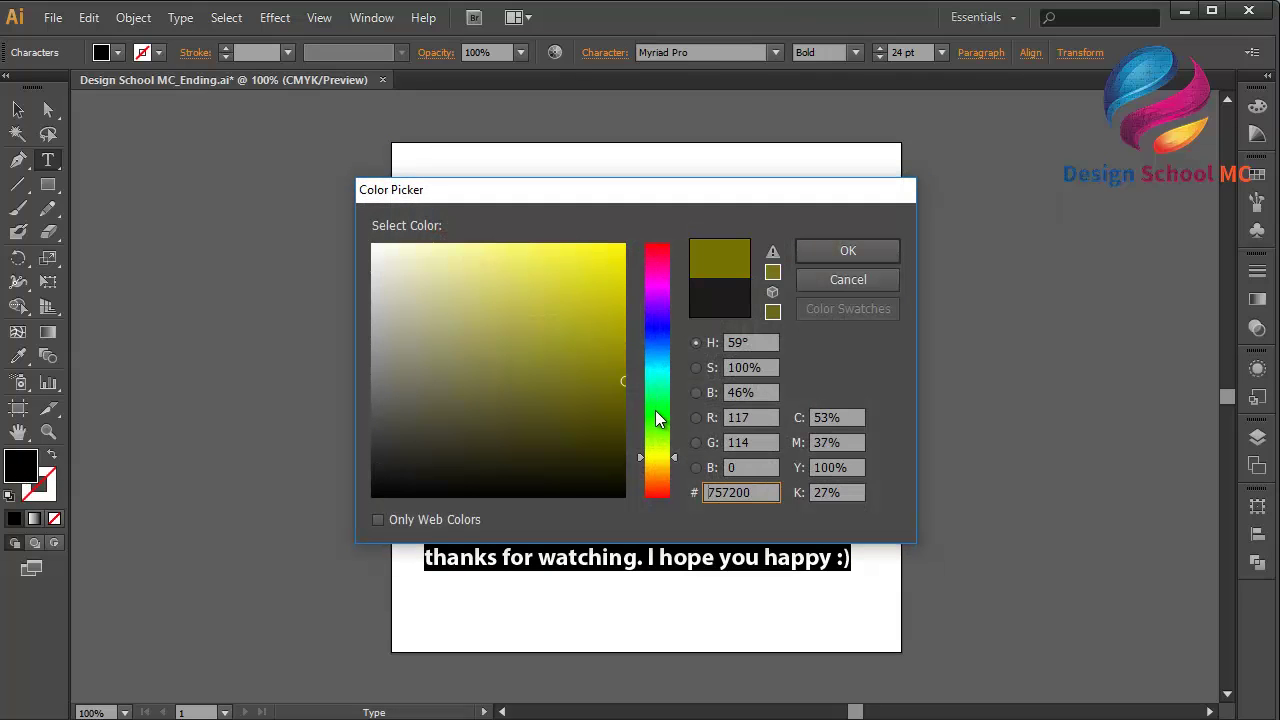
{"action": "left_click_drag", "start_coordinate": [658, 440], "coordinate": [664, 419]}
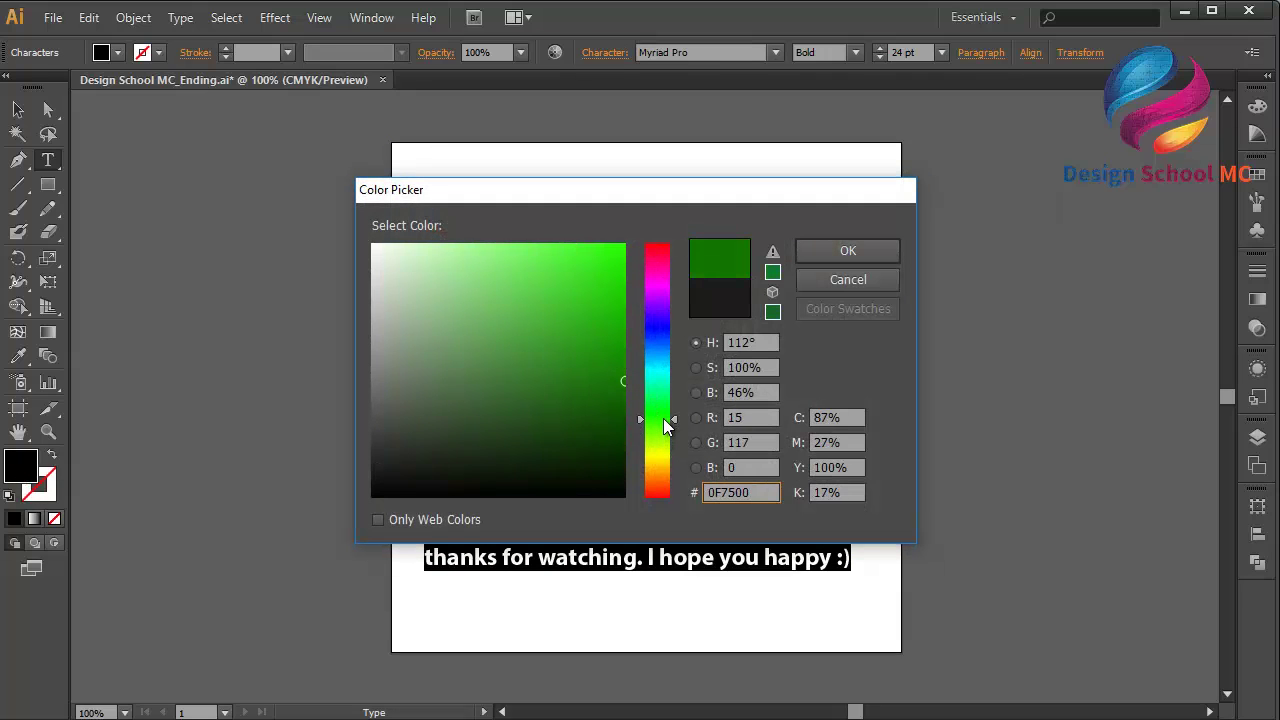
{"action": "left_click", "coordinate": [874, 245]}
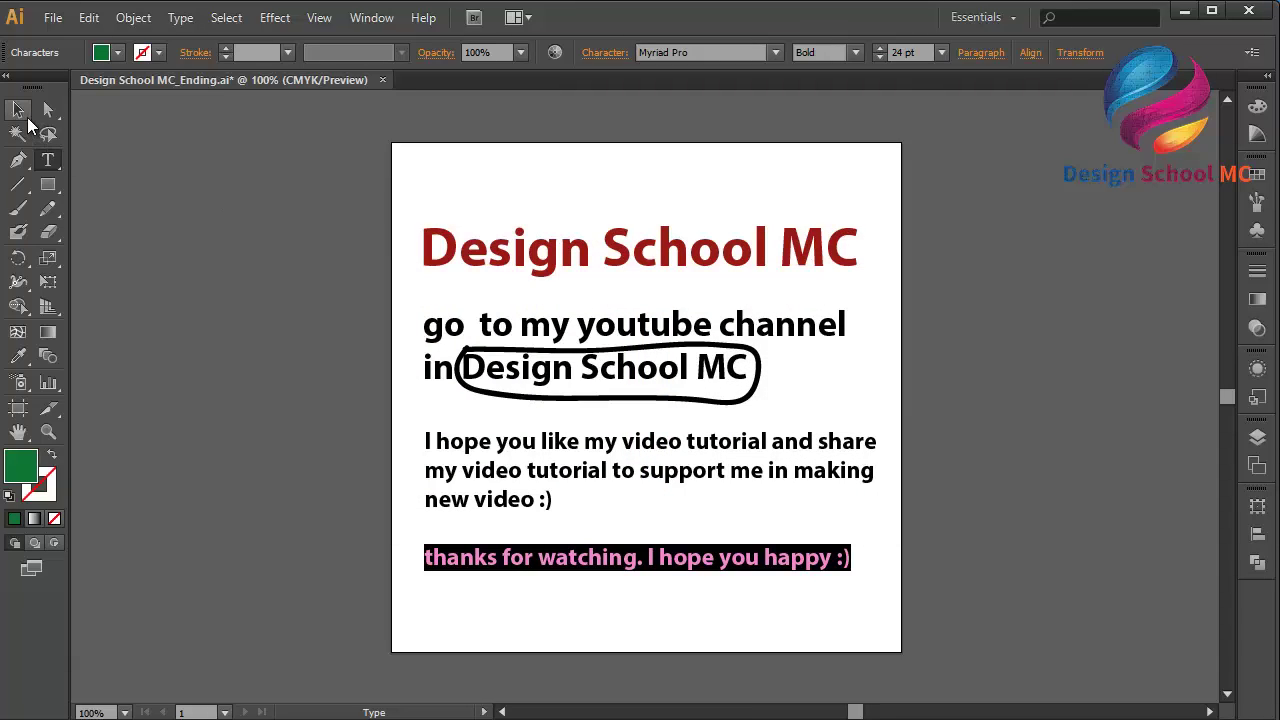
Set the circled 'Design School MC' words back to dark red, then exit text editing and deselect
{"action": "left_click_drag", "start_coordinate": [466, 367], "coordinate": [781, 374]}
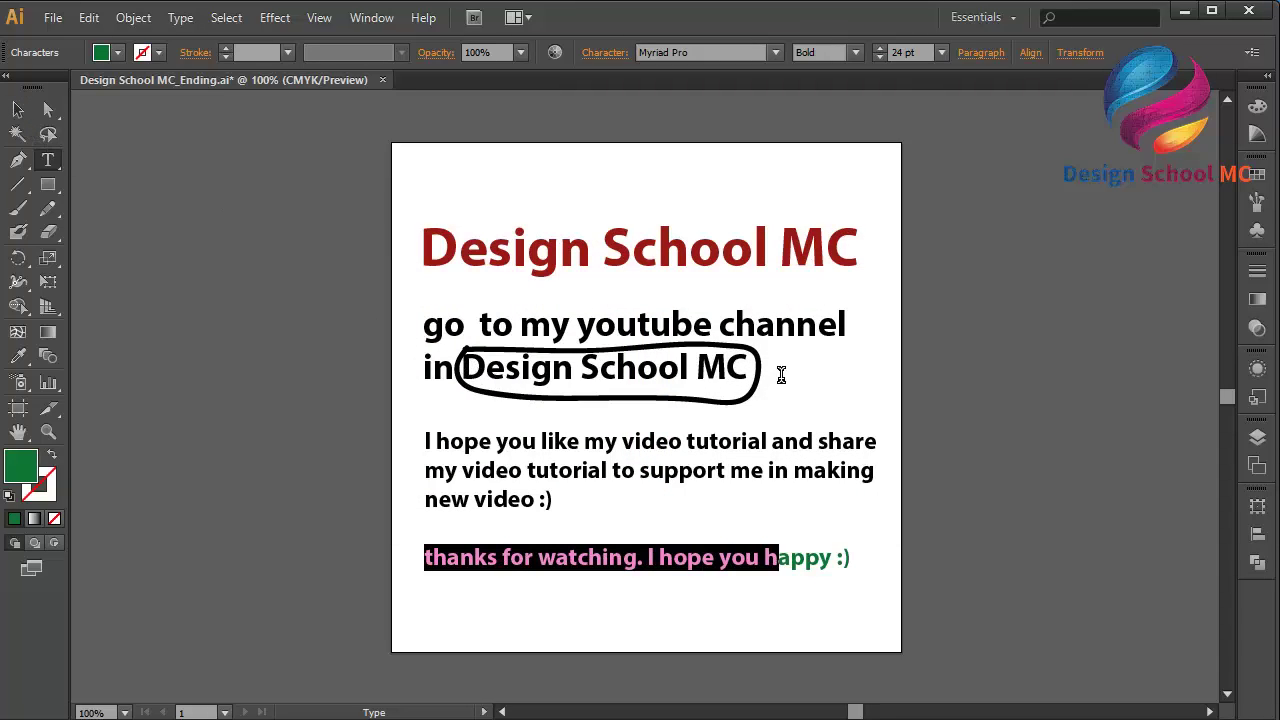
{"action": "left_click", "coordinate": [723, 364]}
{"action": "left_click_drag", "start_coordinate": [753, 366], "coordinate": [462, 365]}
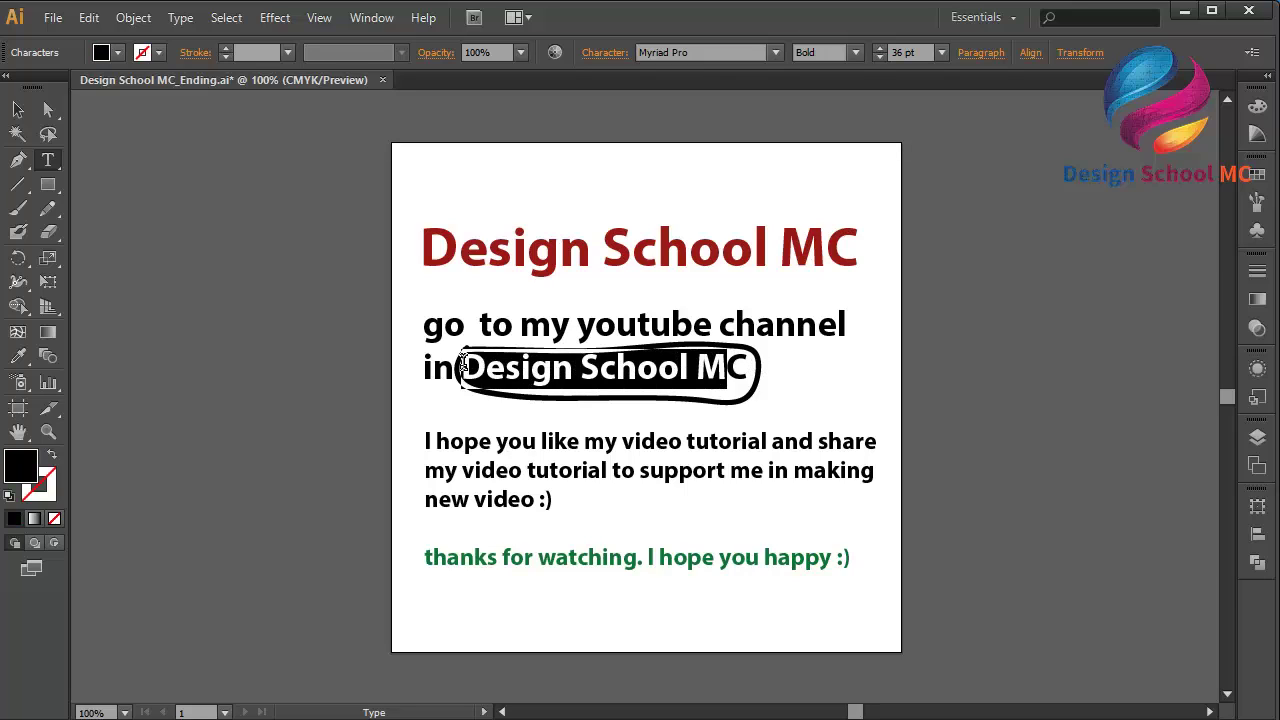
{"action": "double_click", "coordinate": [22, 466]}
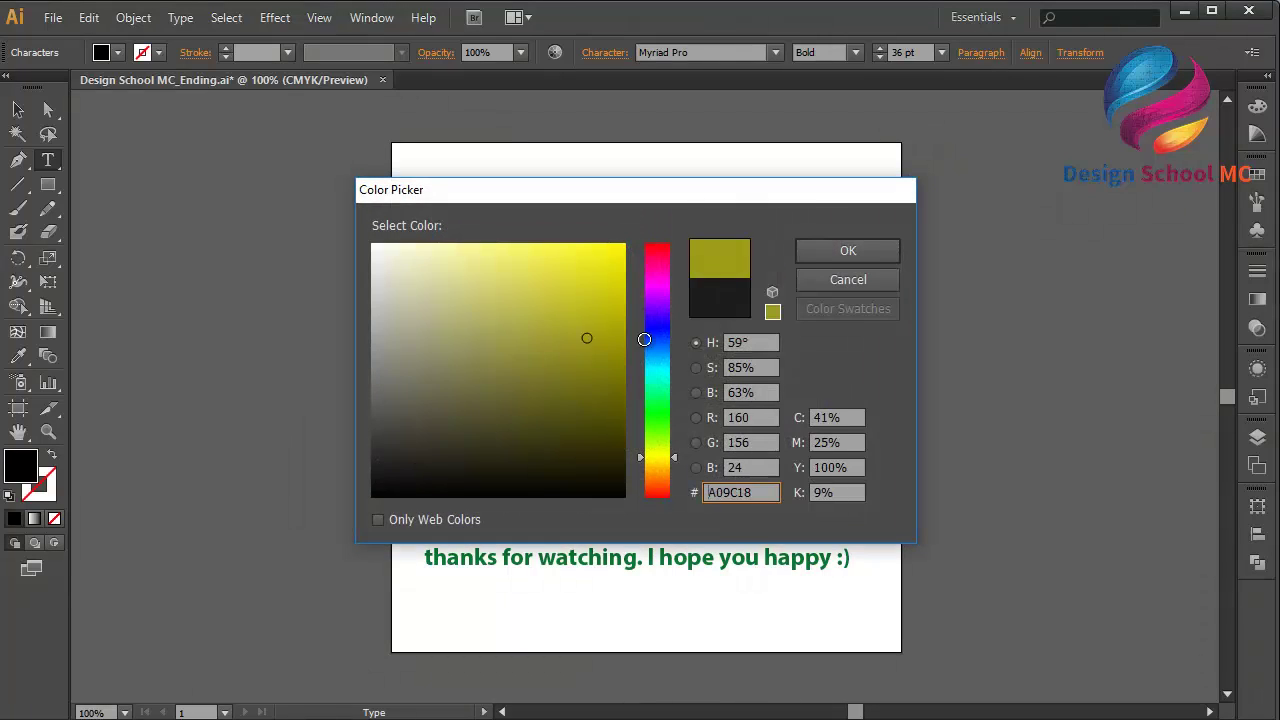
{"action": "left_click", "coordinate": [657, 245]}
{"action": "left_click", "coordinate": [624, 383]}
{"action": "left_click", "coordinate": [817, 251]}
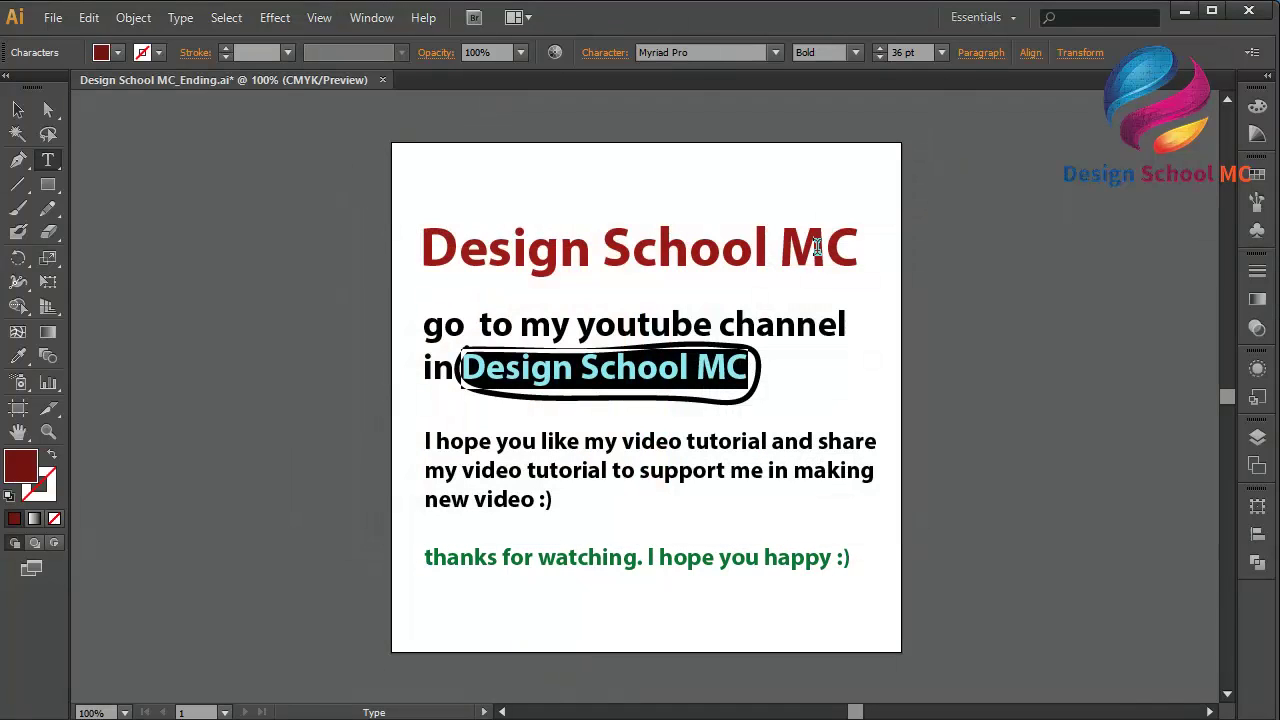
{"action": "left_click", "coordinate": [18, 110]}
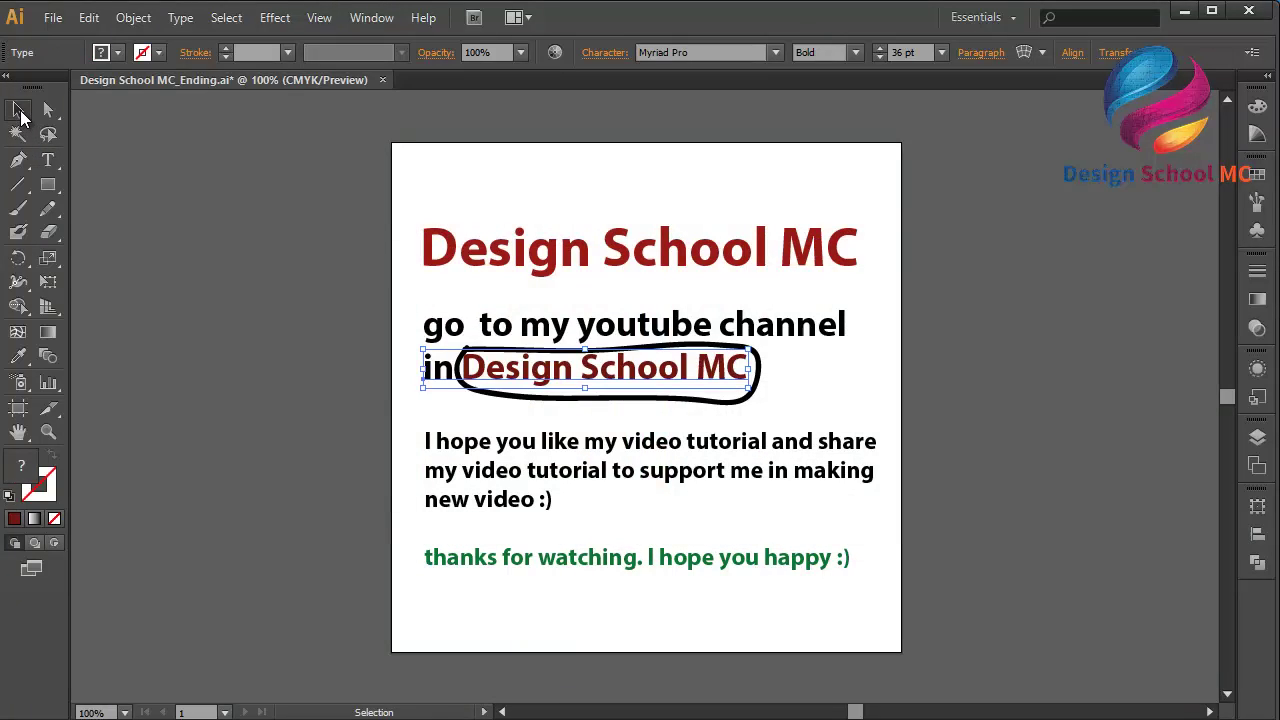
{"action": "left_click", "coordinate": [220, 226]}
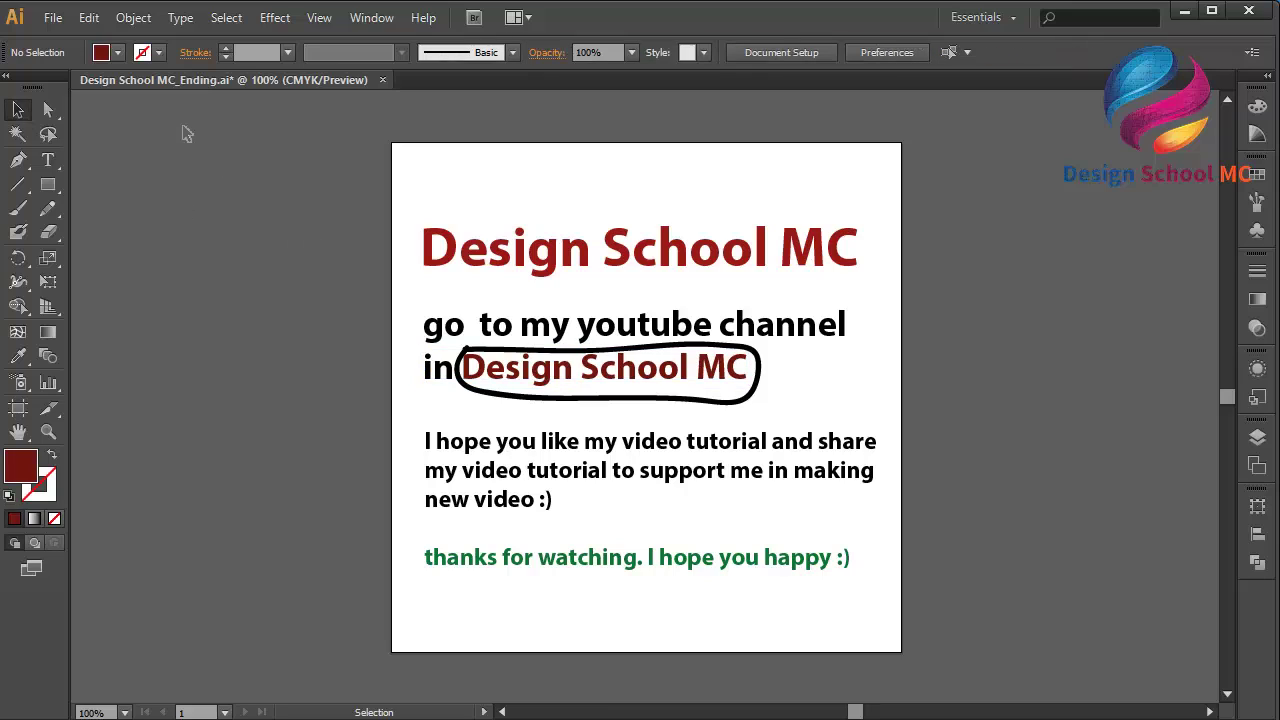